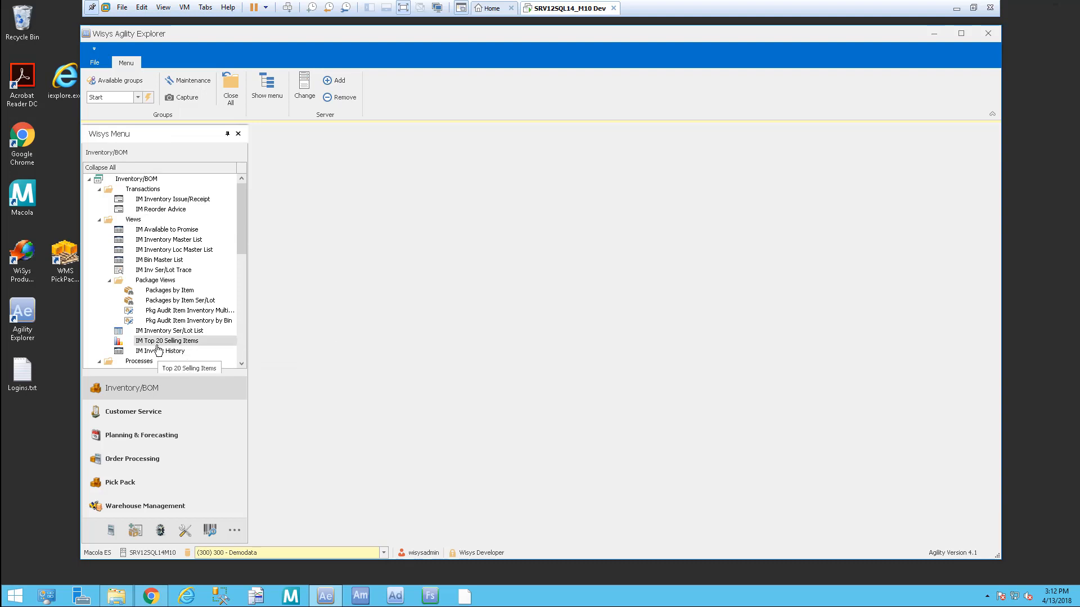
# Step: Open the IM Inventory Loc Master List view
pyautogui.scroll(-10, 163, 332)
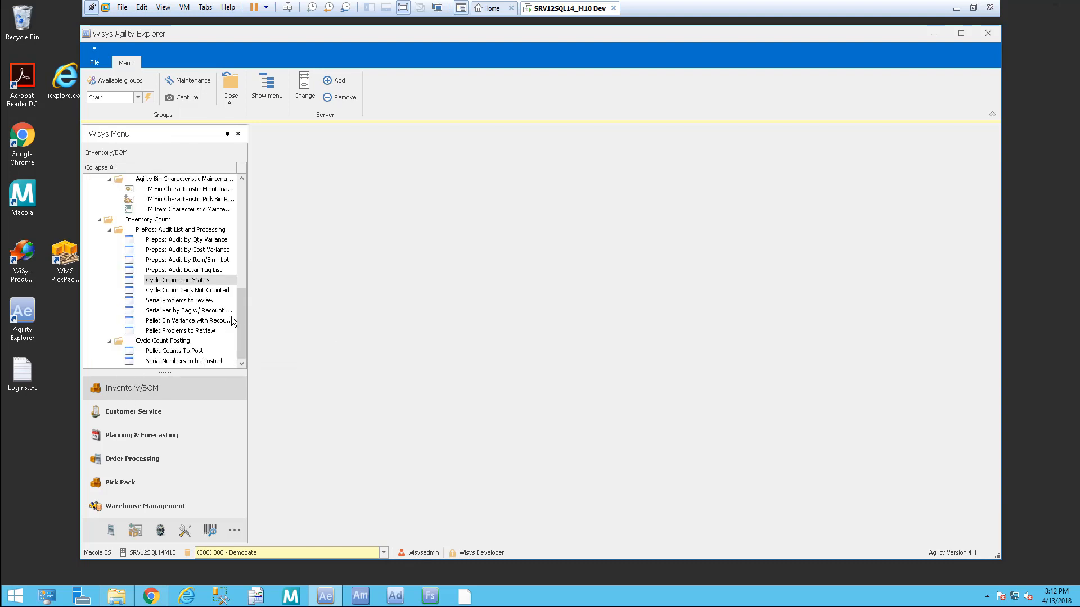
pyautogui.moveTo(244, 323); pyautogui.dragTo(256, 191)
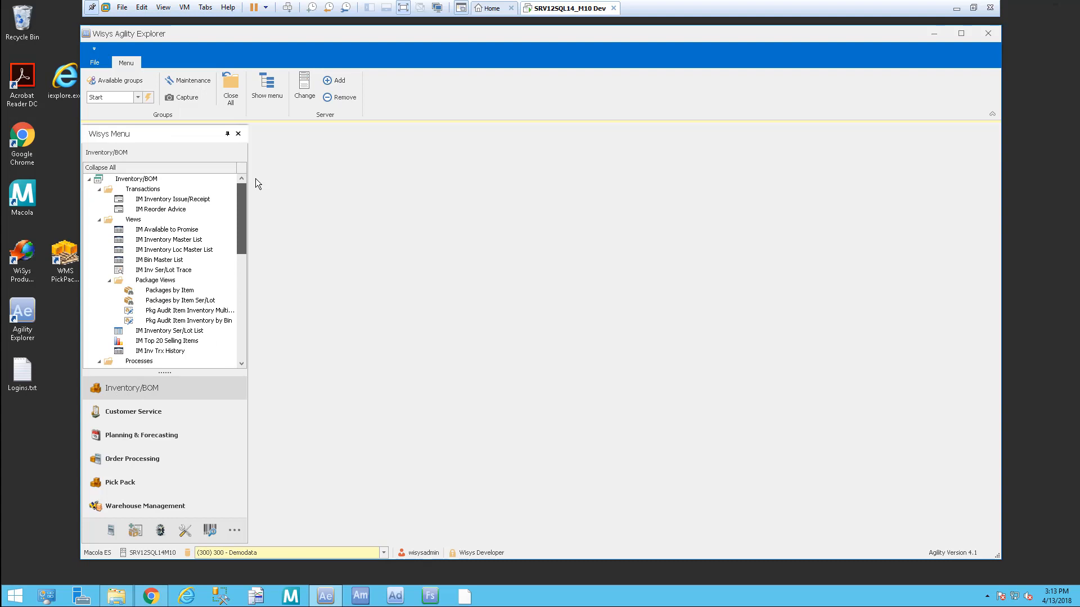
pyautogui.click(193, 252)
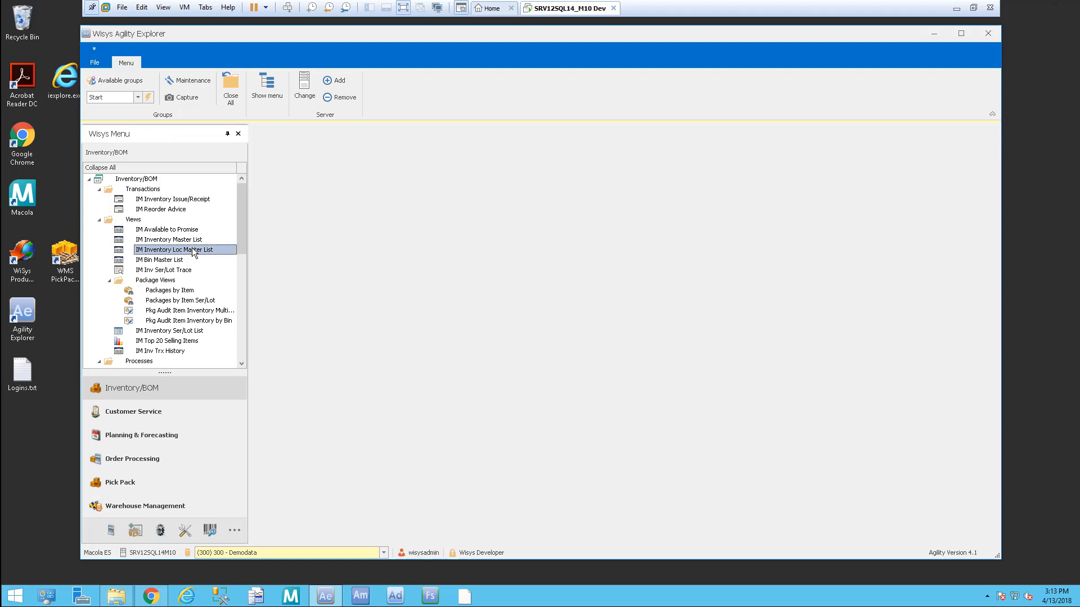
pyautogui.doubleClick(193, 251)
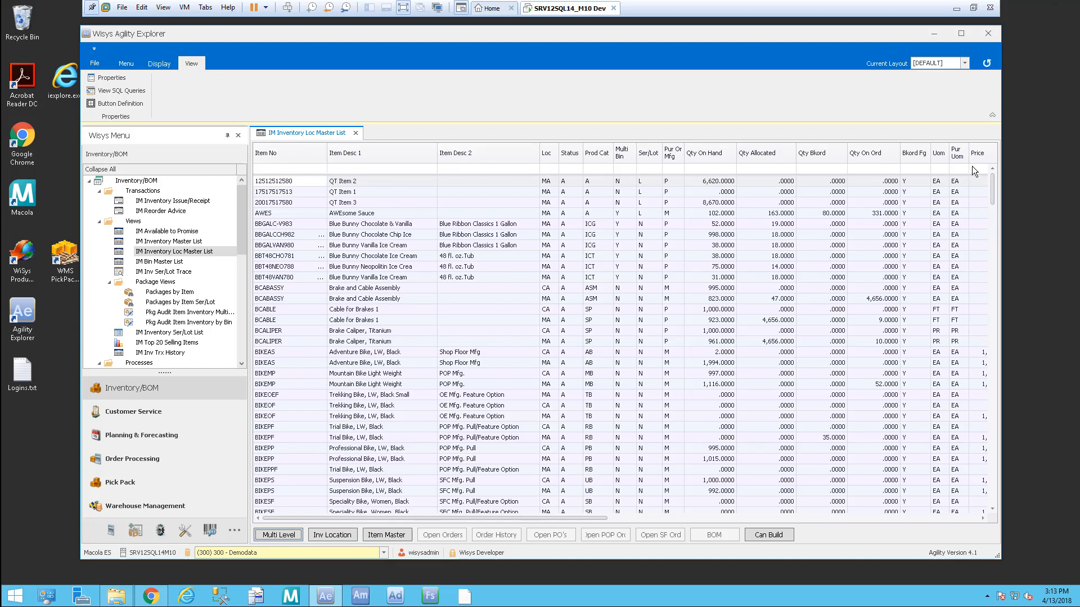
pyautogui.moveTo(622, 516); pyautogui.dragTo(457, 516)
# Step: Filter Item Desc 1 by 'choc', then clear the filter to list all items again
pyautogui.click(405, 167)
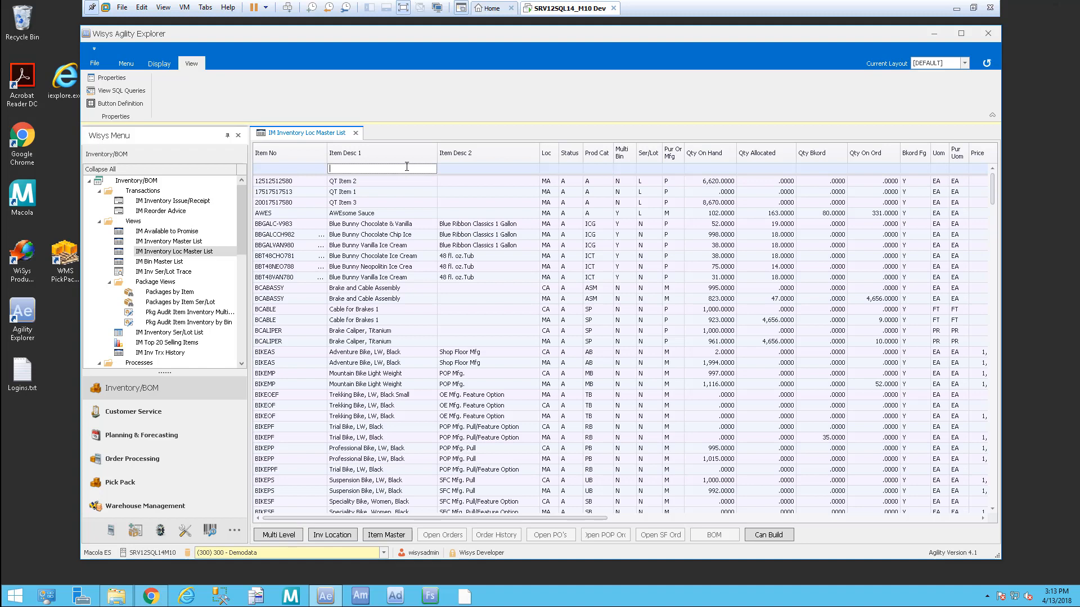
pyautogui.write('coc')
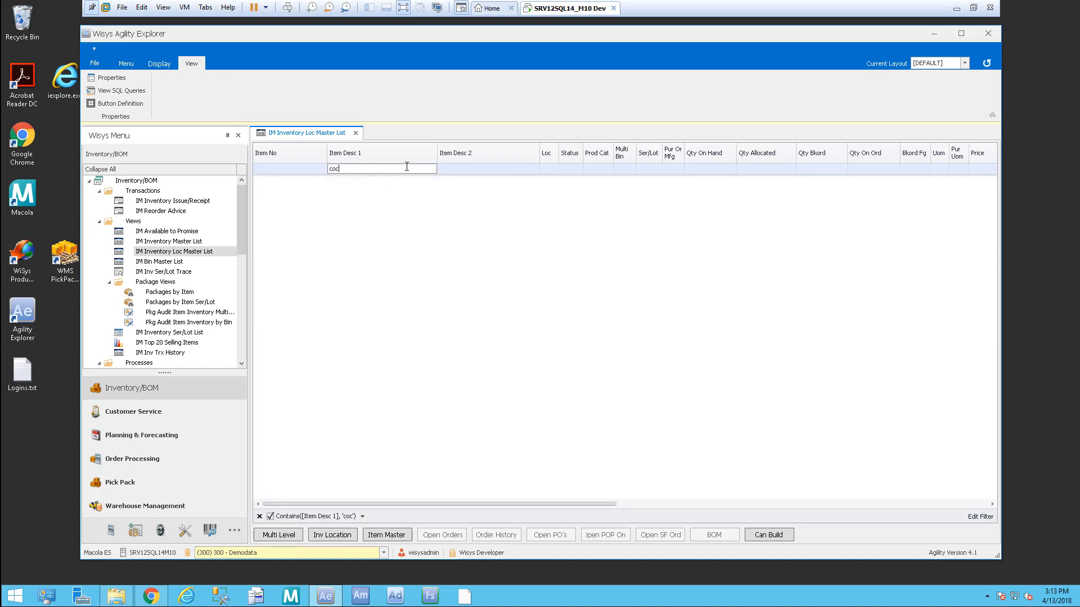
pyautogui.press('BackSpace')
pyautogui.press('BackSpace')
pyautogui.press('BackSpace')
pyautogui.write('choc')
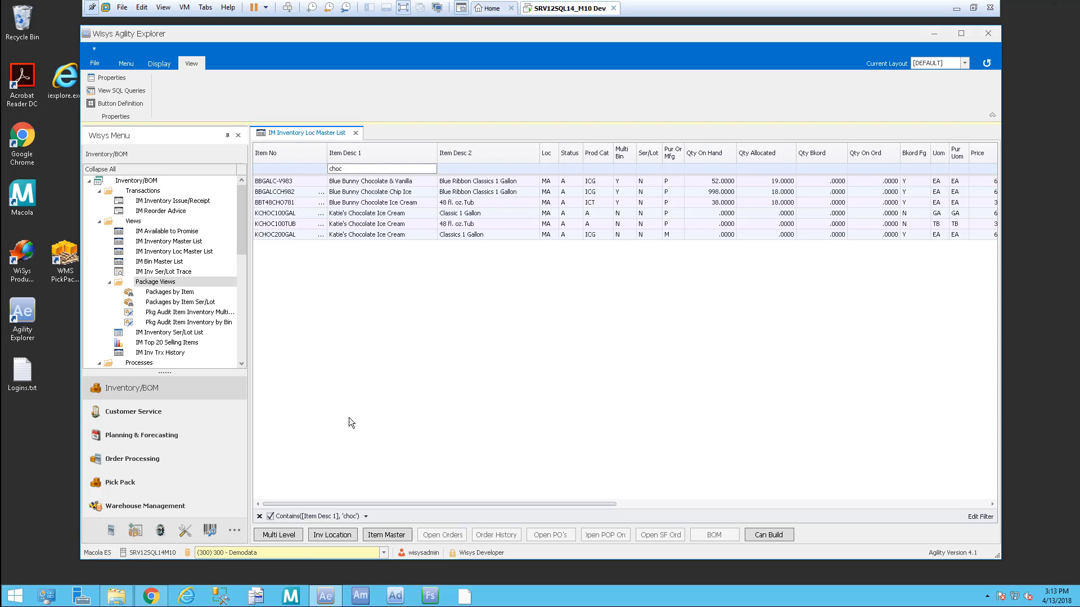
pyautogui.click(260, 516)
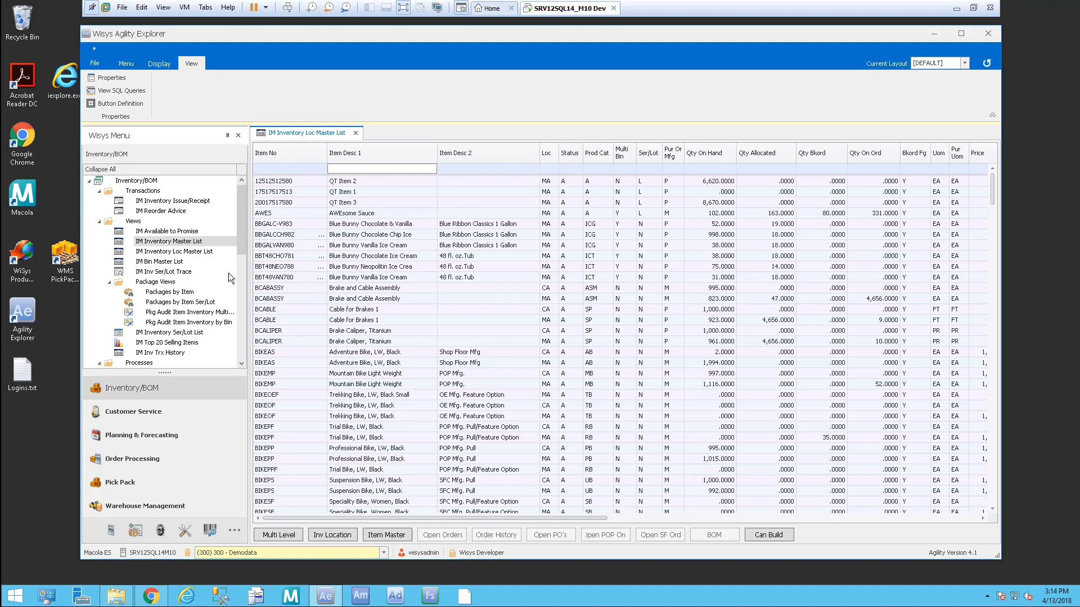
# Step: Open IM Inv Ser/Lot Trace and run the lot trace for FRAMEASSYL
pyautogui.doubleClick(198, 274)
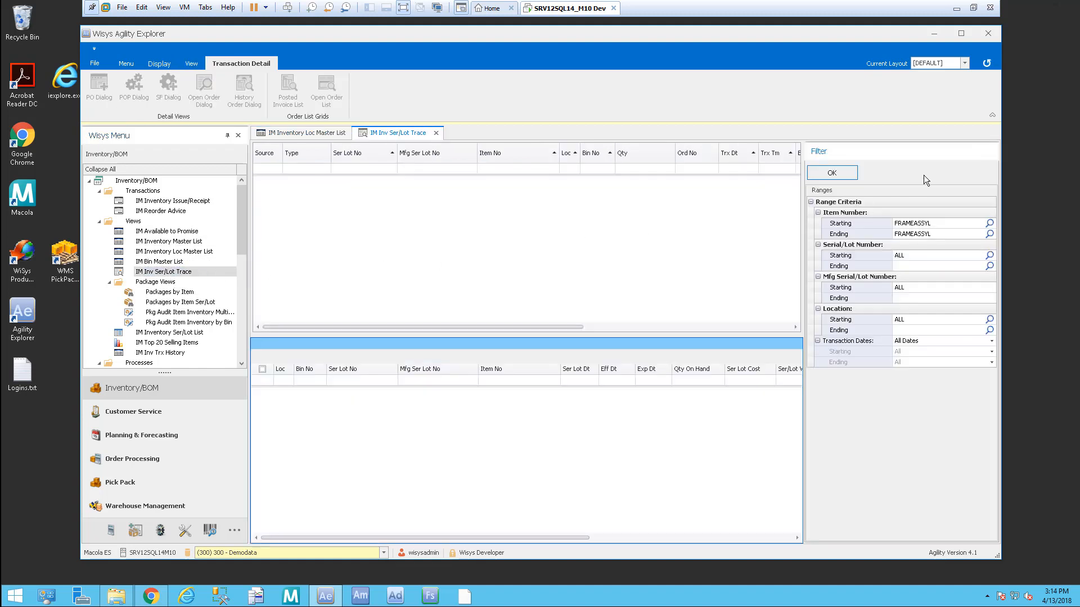
pyautogui.click(831, 174)
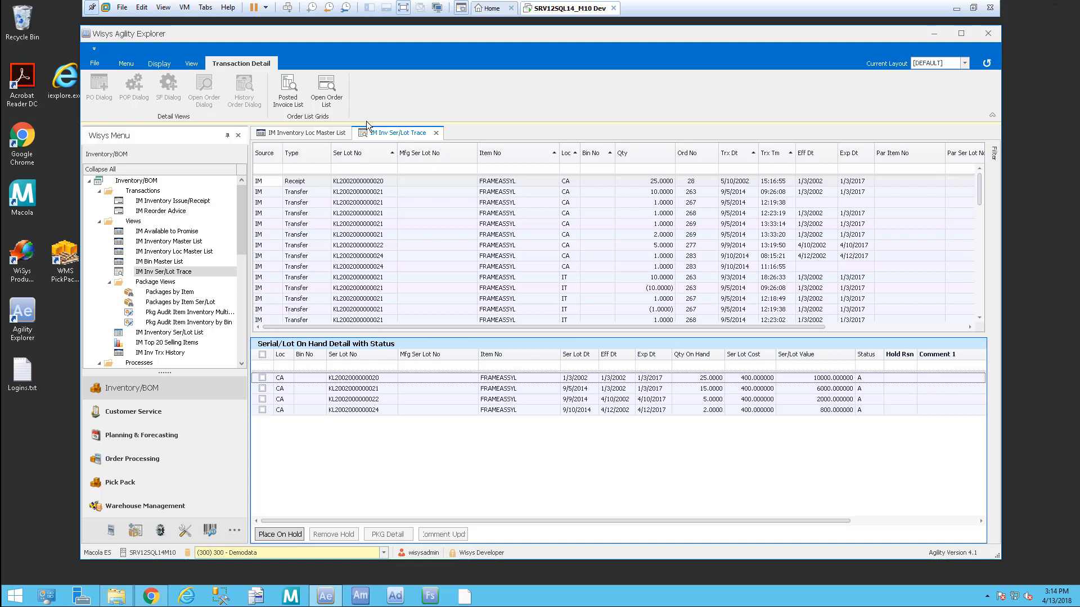
pyautogui.click(129, 64)
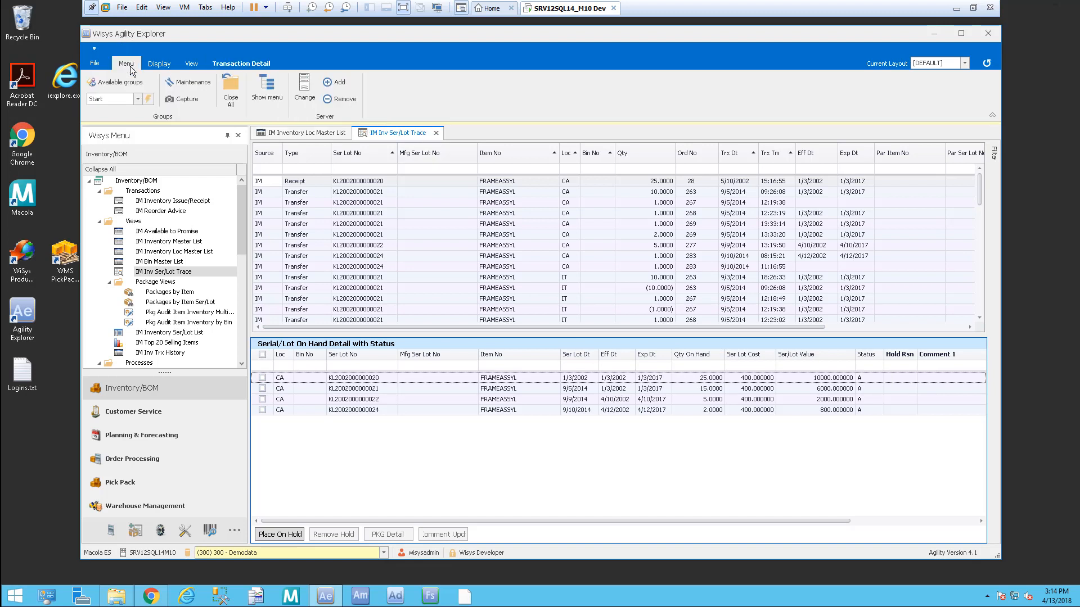
# Step: Close the Ser/Lot Trace and Loc Master List views and open AR Mgmt Interactive Dashboard ES
pyautogui.click(149, 413)
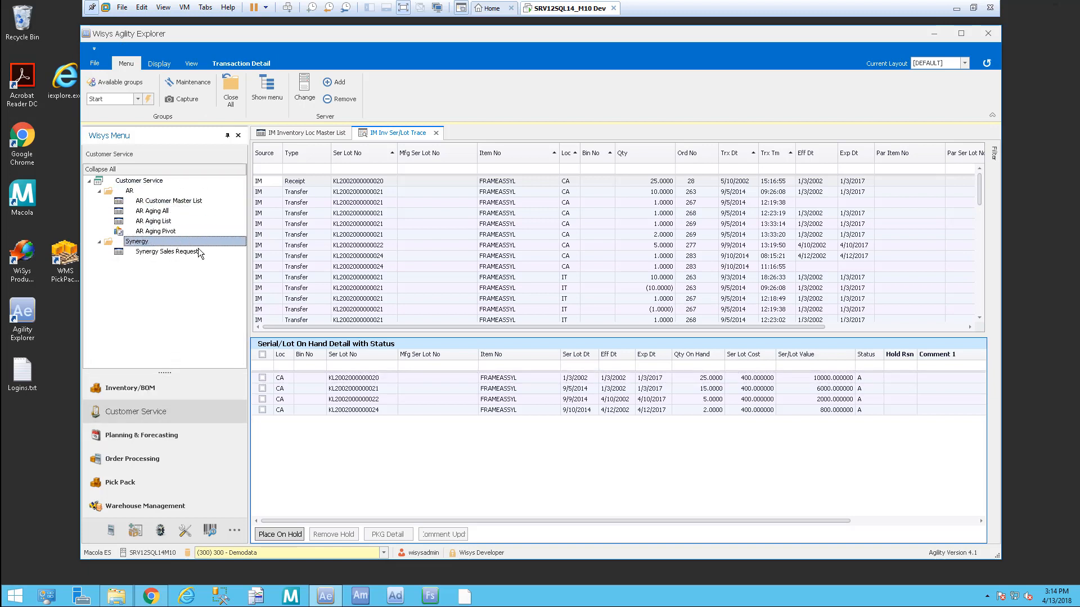
pyautogui.click(162, 438)
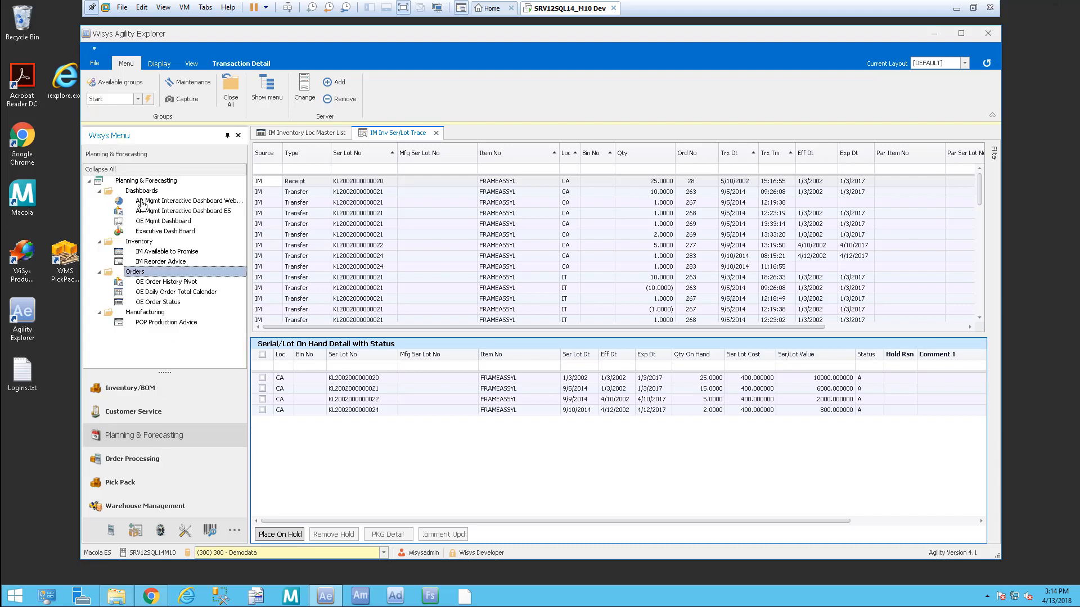
pyautogui.click(435, 133)
pyautogui.click(355, 133)
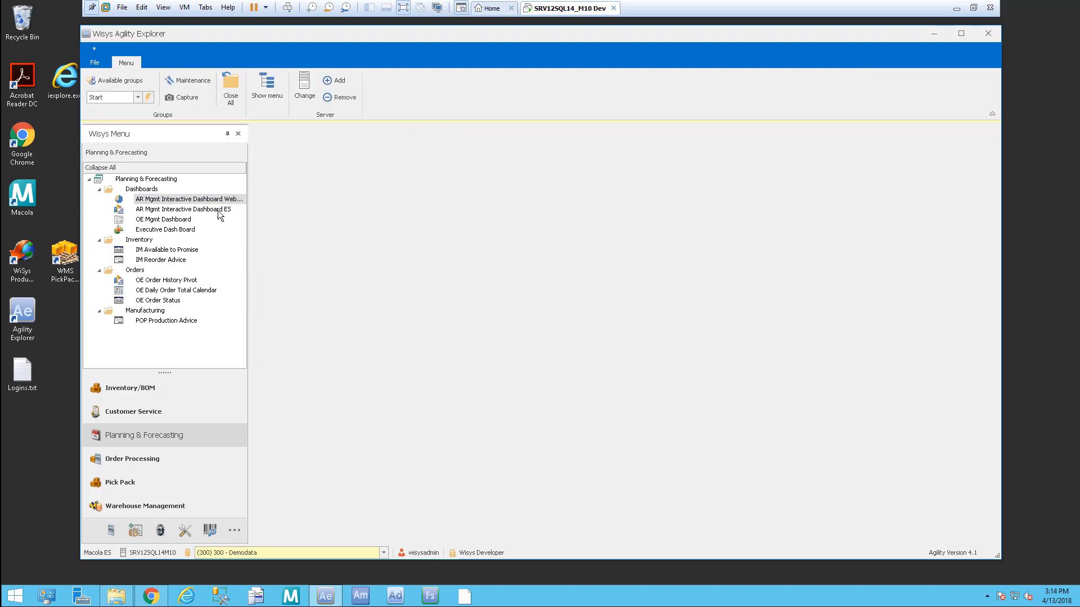
pyautogui.click(206, 211)
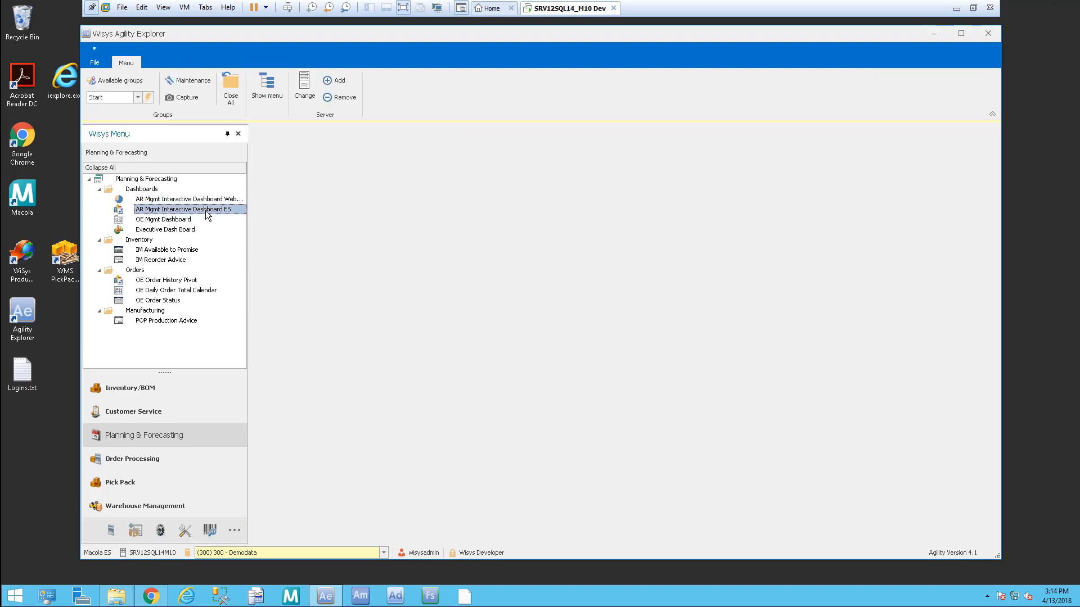
pyautogui.doubleClick(206, 212)
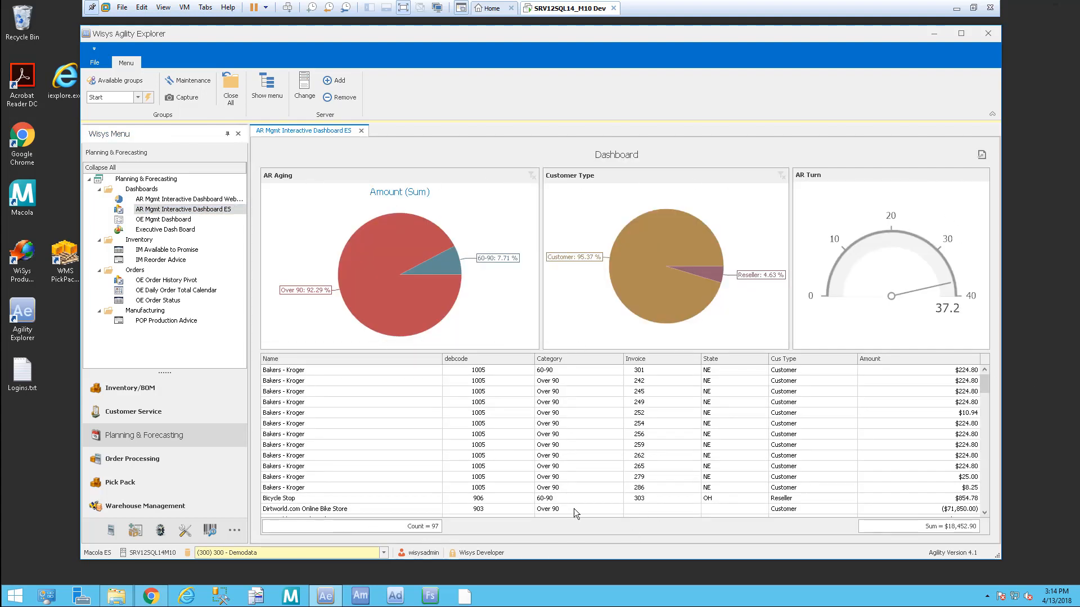
# Step: Filter the AR dashboard to the 60-90 aging bucket, showing five invoices totaling $1,422.16
pyautogui.click(447, 265)
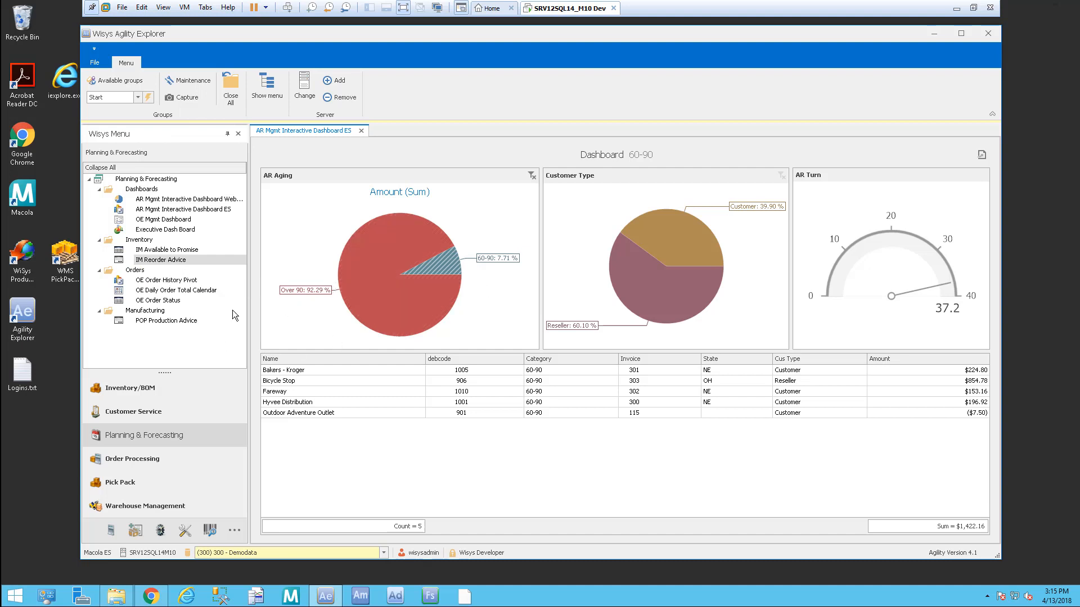
pyautogui.click(157, 458)
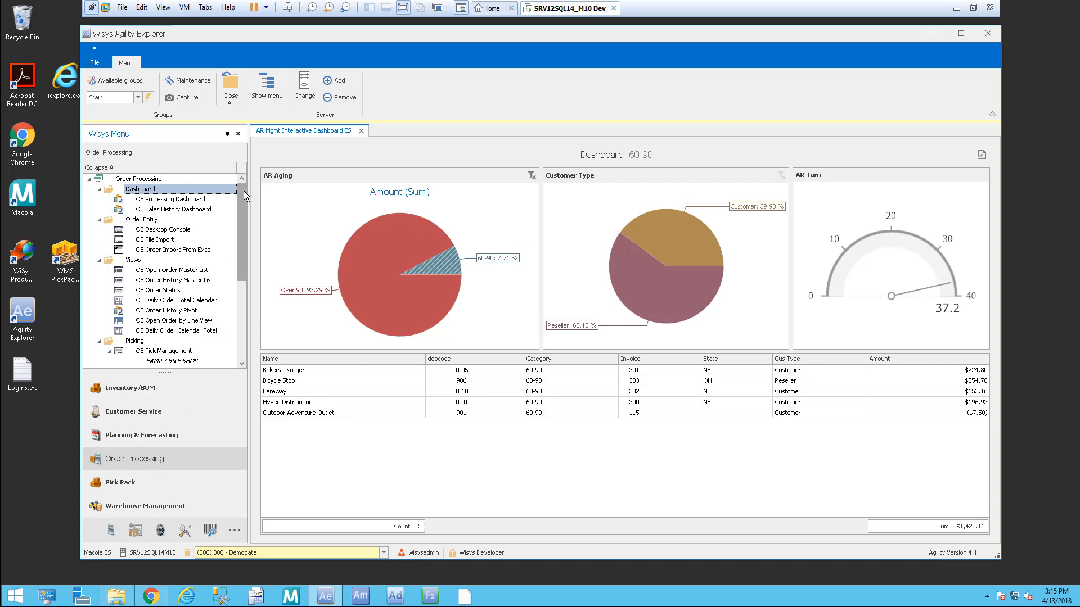
pyautogui.scroll(-2, 245, 201)
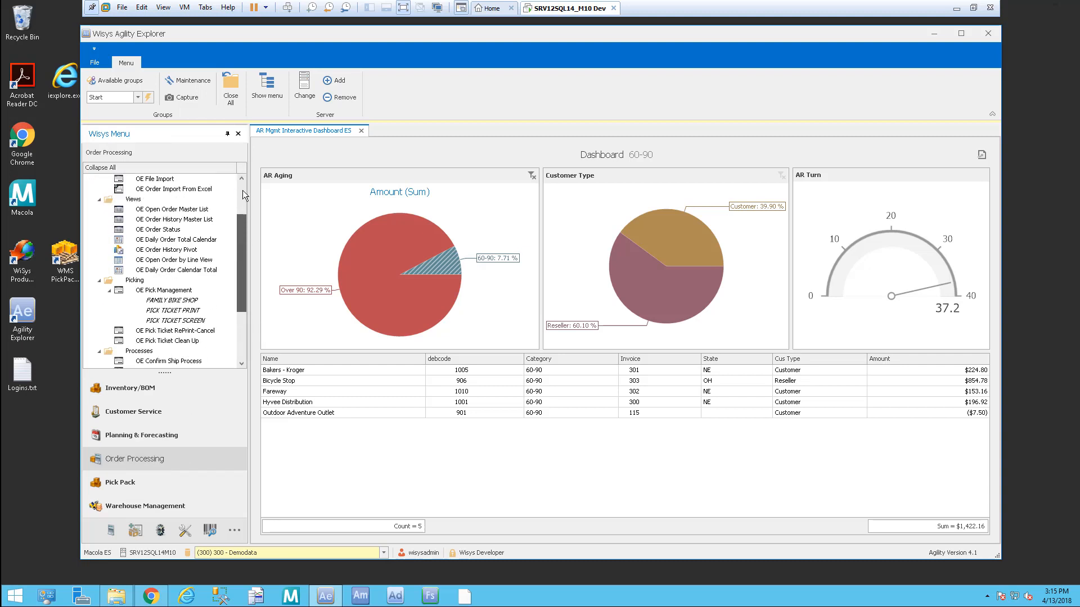
pyautogui.scroll(2, 244, 206)
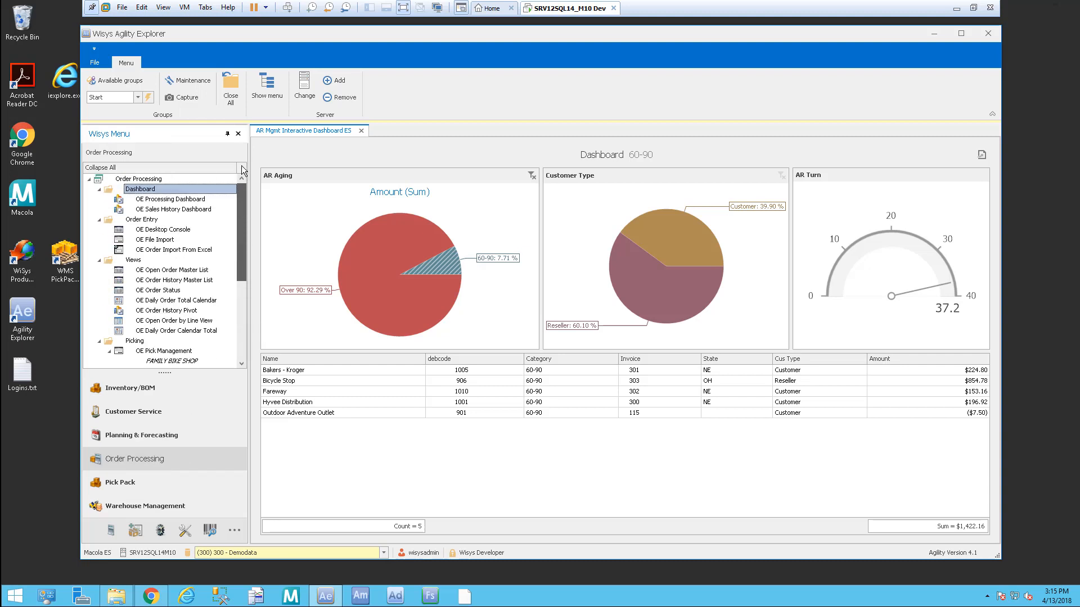
# Step: Browse the Purchase Order menu items and close the AR dashboard
pyautogui.click(109, 537)
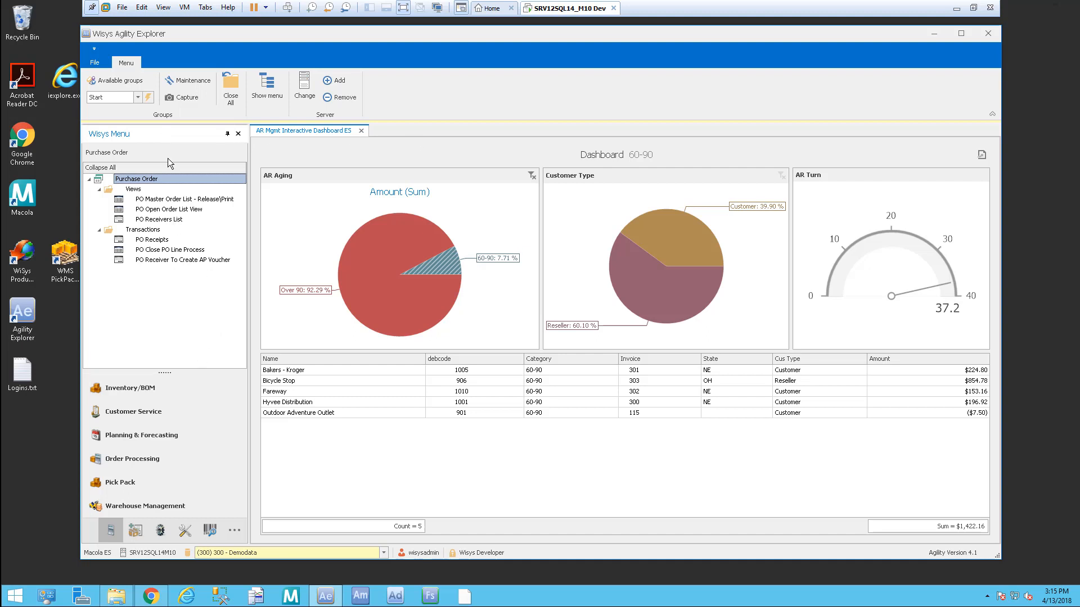
pyautogui.click(185, 259)
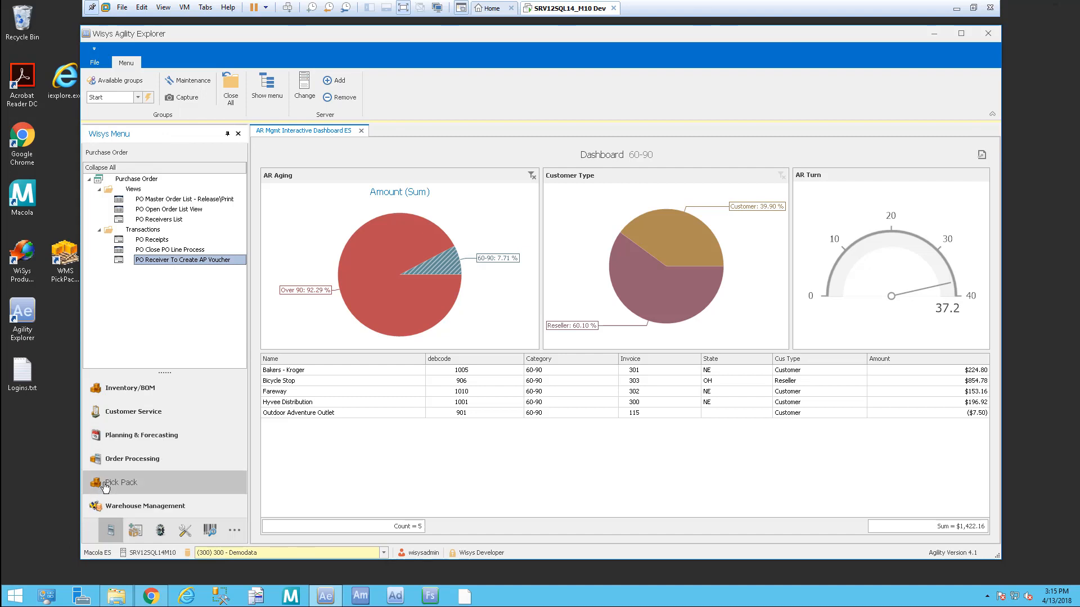
pyautogui.click(163, 251)
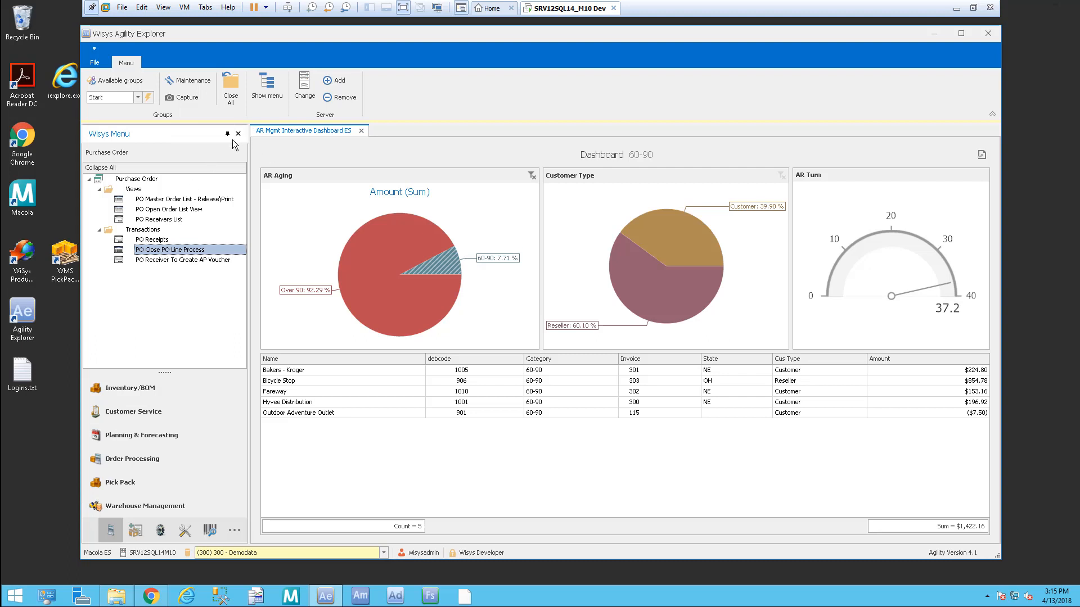
pyautogui.click(361, 132)
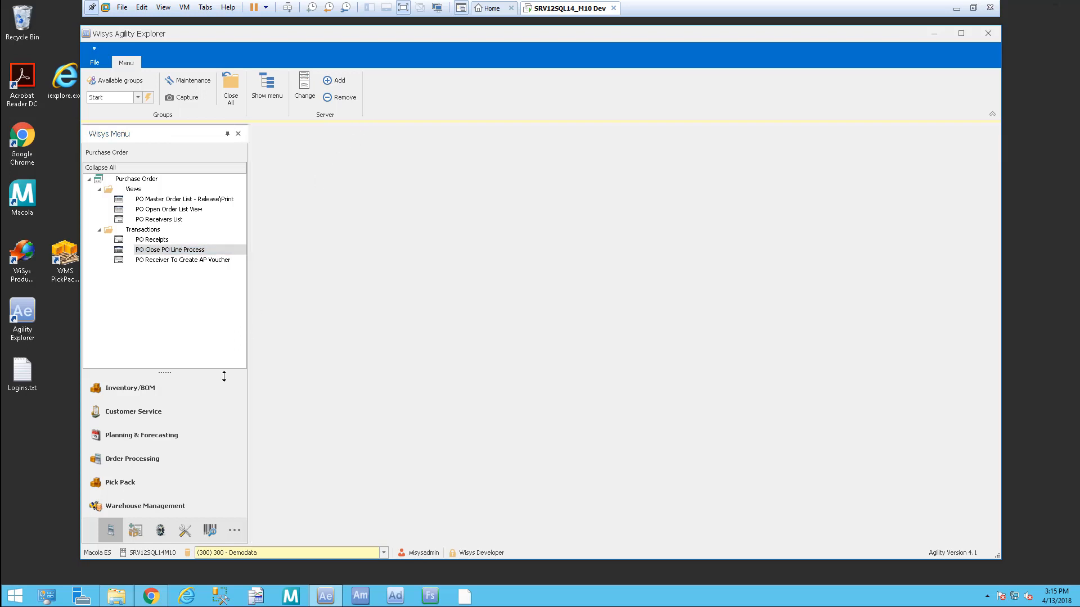
# Step: Open OE Order Import From Excel from the Order Processing menu
pyautogui.click(136, 460)
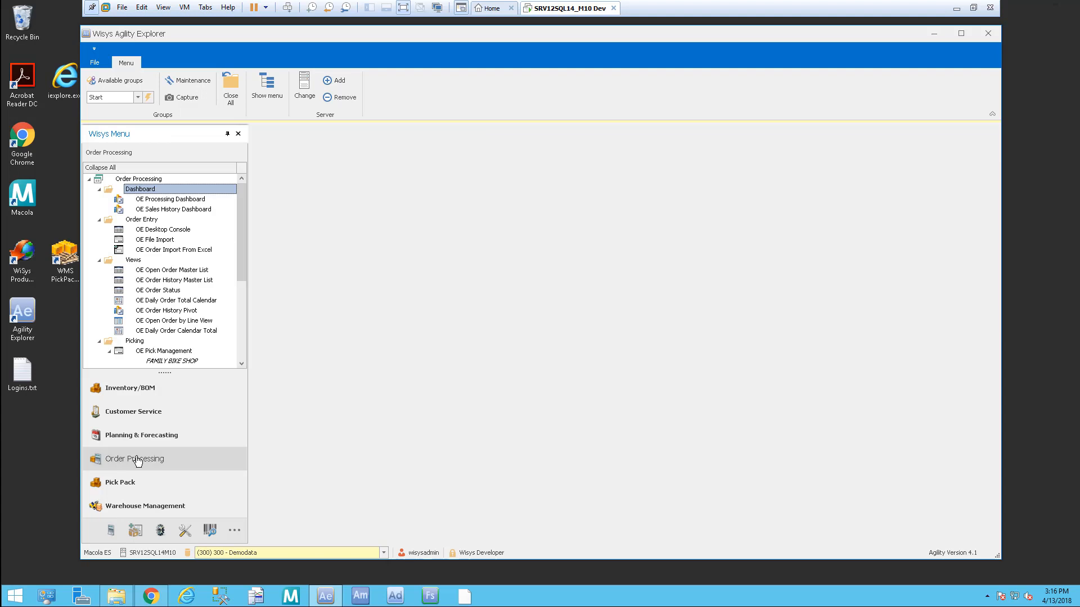
pyautogui.click(161, 250)
pyautogui.doubleClick(204, 252)
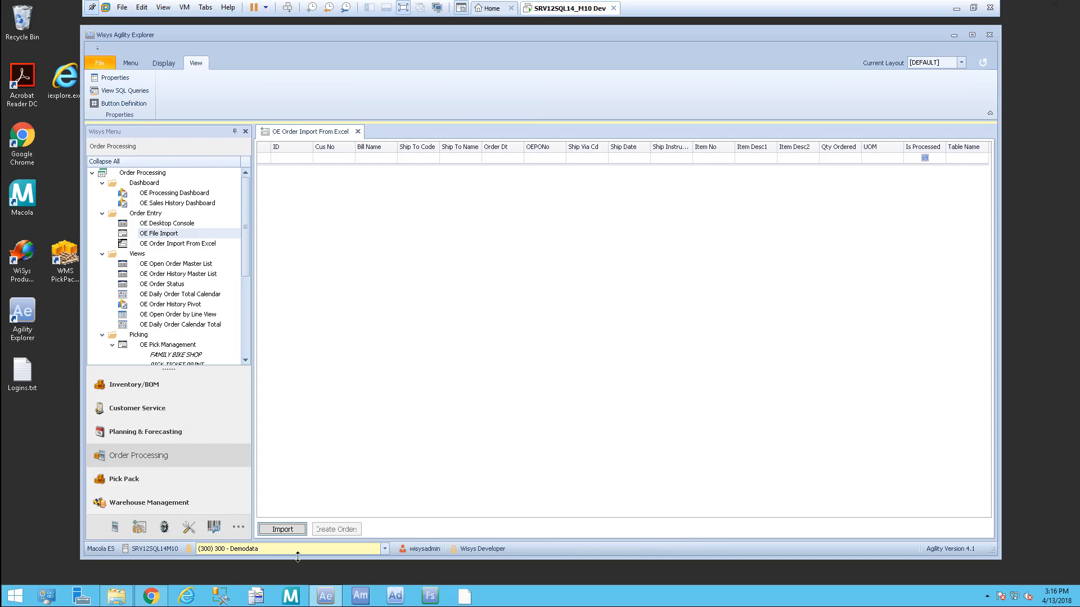
# Step: Import Import Order-IceCream.xlsx into OE Order Import From Excel, bringing in 52 rows
pyautogui.click(283, 529)
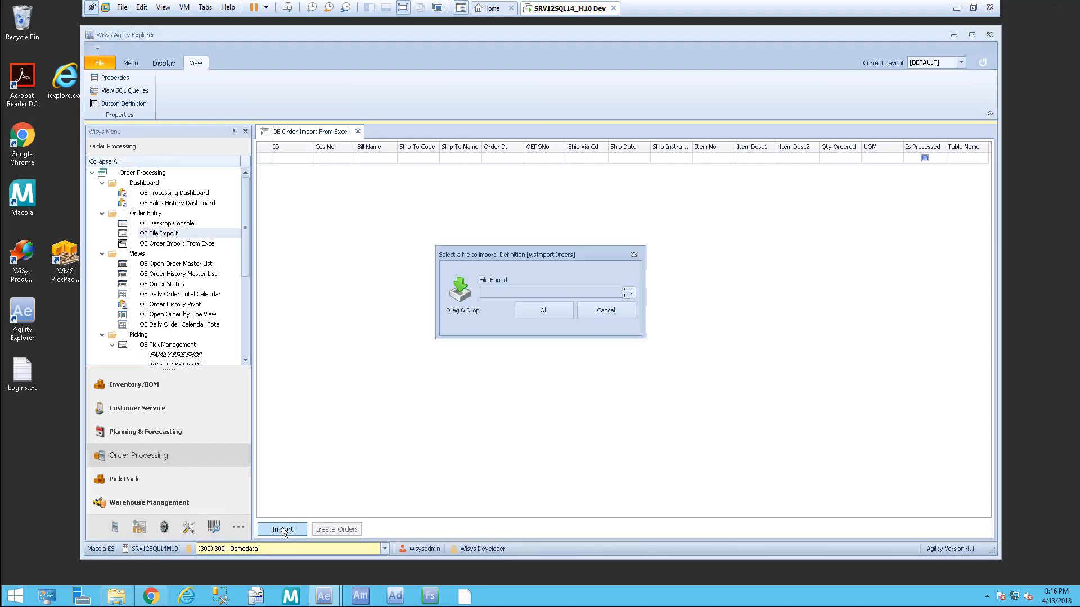
pyautogui.click(629, 292)
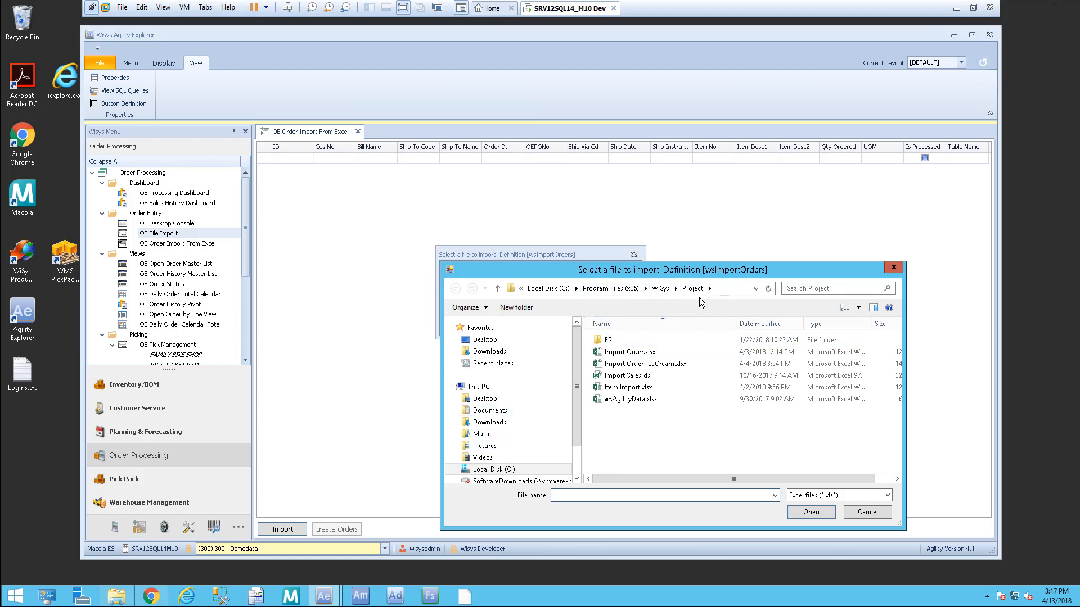
pyautogui.doubleClick(669, 364)
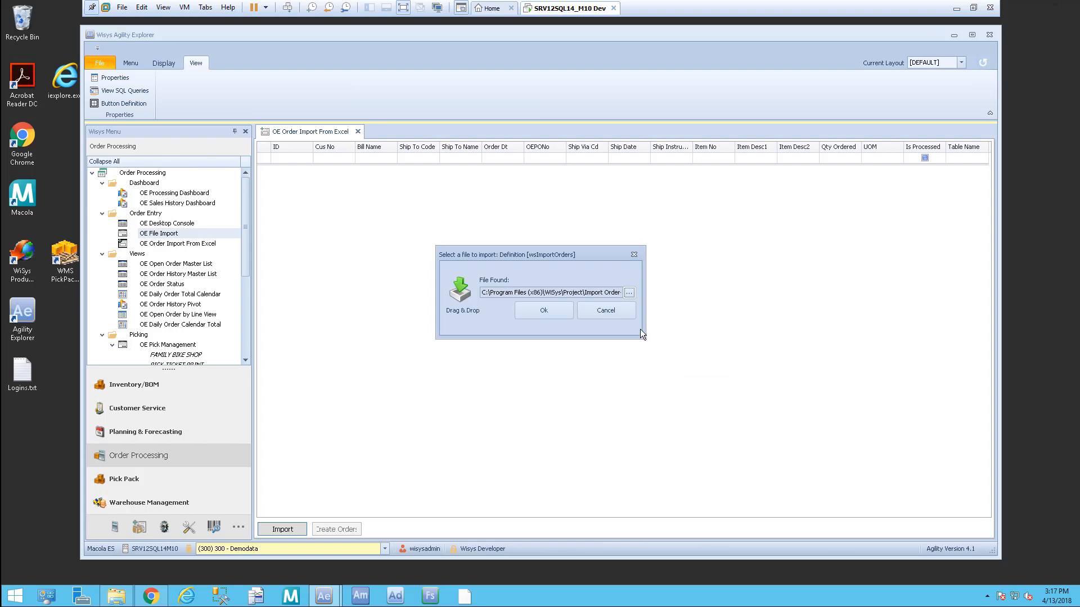
pyautogui.click(549, 310)
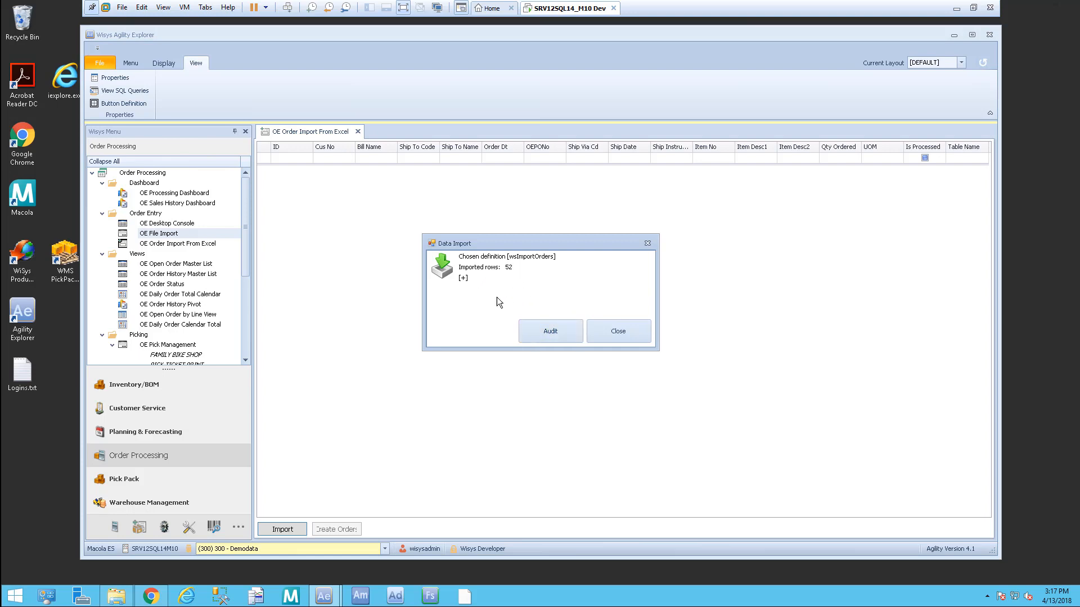
pyautogui.click(633, 330)
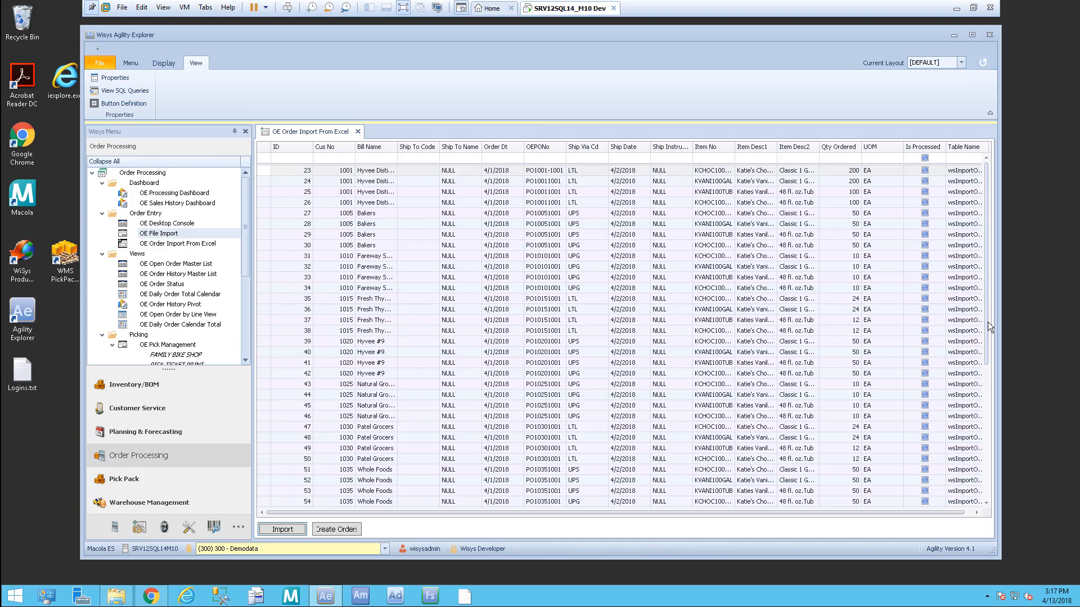
pyautogui.moveTo(987, 343); pyautogui.dragTo(986, 473)
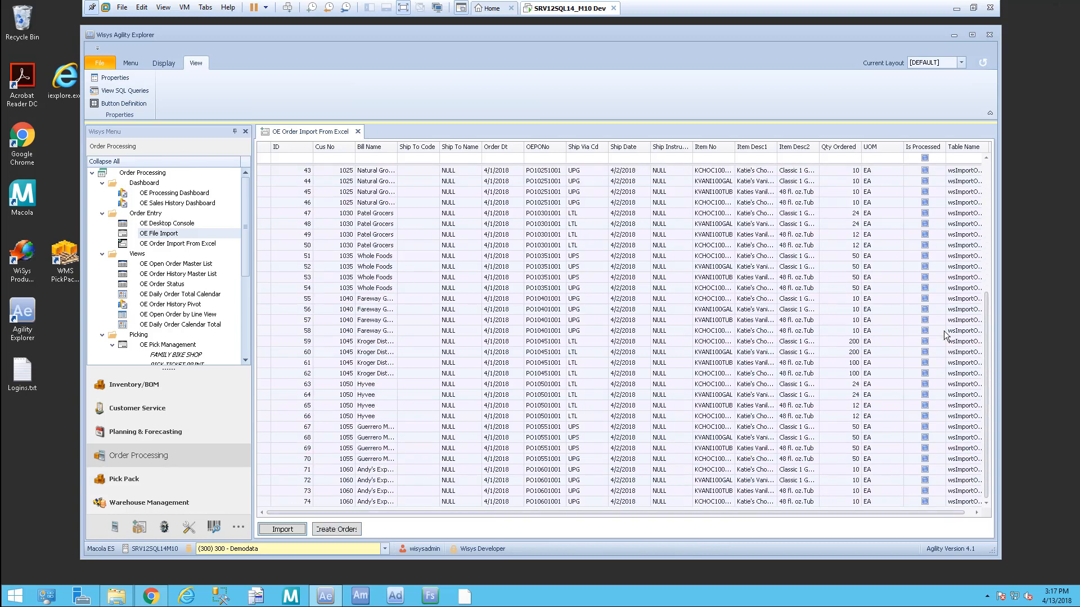
pyautogui.moveTo(985, 346); pyautogui.dragTo(988, 174)
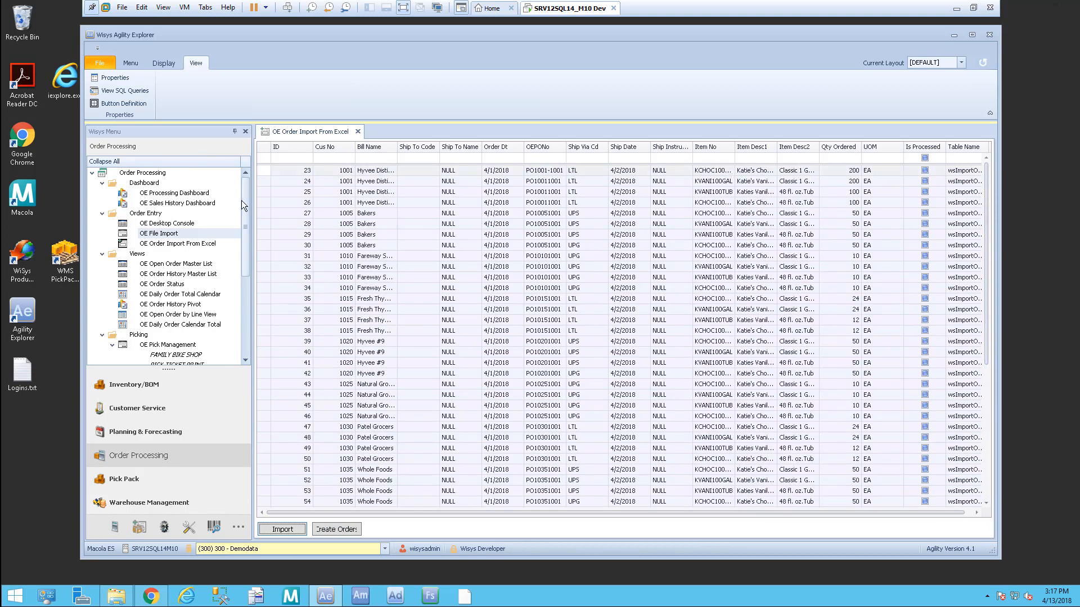
pyautogui.click(343, 530)
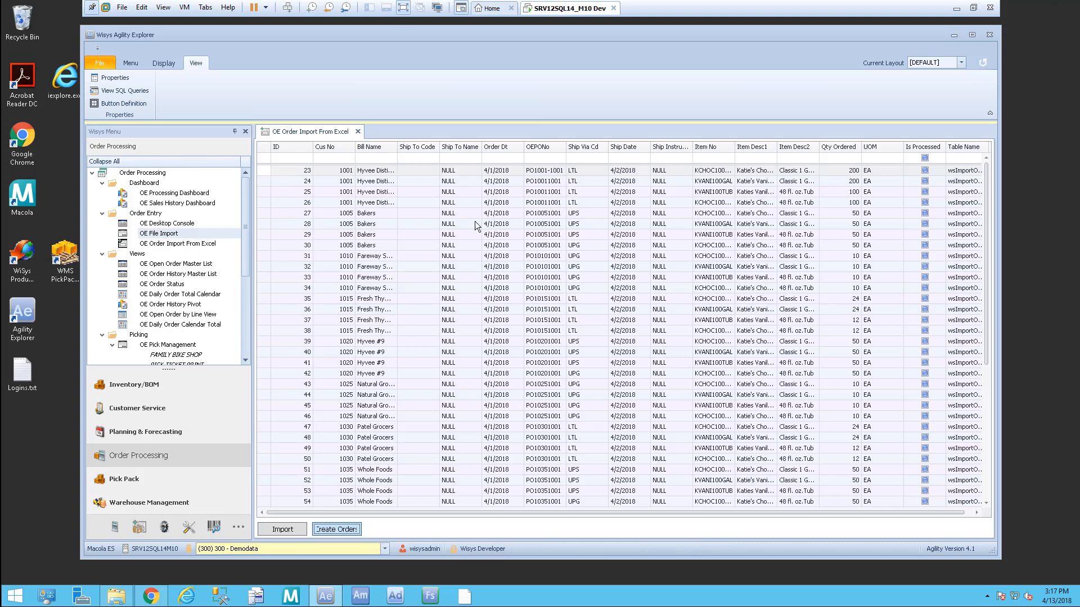
# Step: Create sales orders from all imported lines and open the OE Desktop Console
pyautogui.click(338, 530)
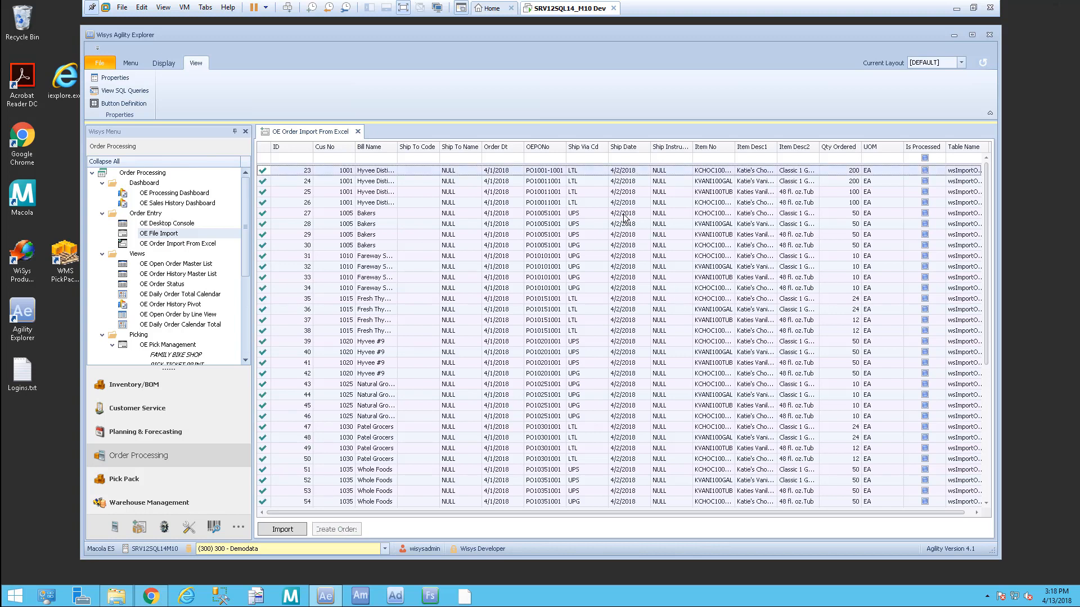
pyautogui.moveTo(985, 170); pyautogui.dragTo(973, 133)
pyautogui.moveTo(335, 510); pyautogui.dragTo(464, 522)
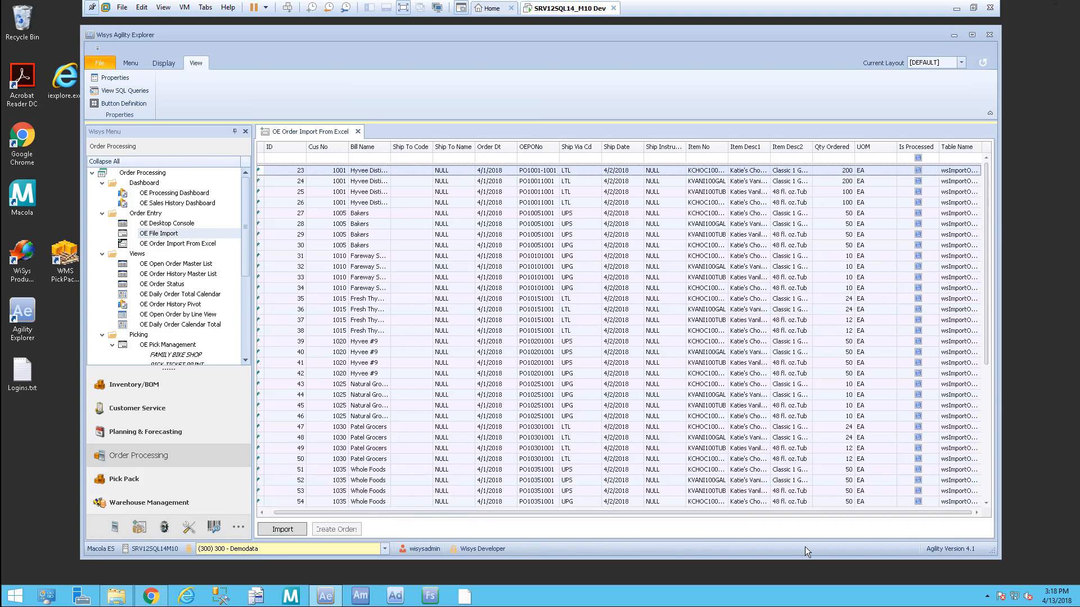
pyautogui.moveTo(784, 510); pyautogui.dragTo(652, 509)
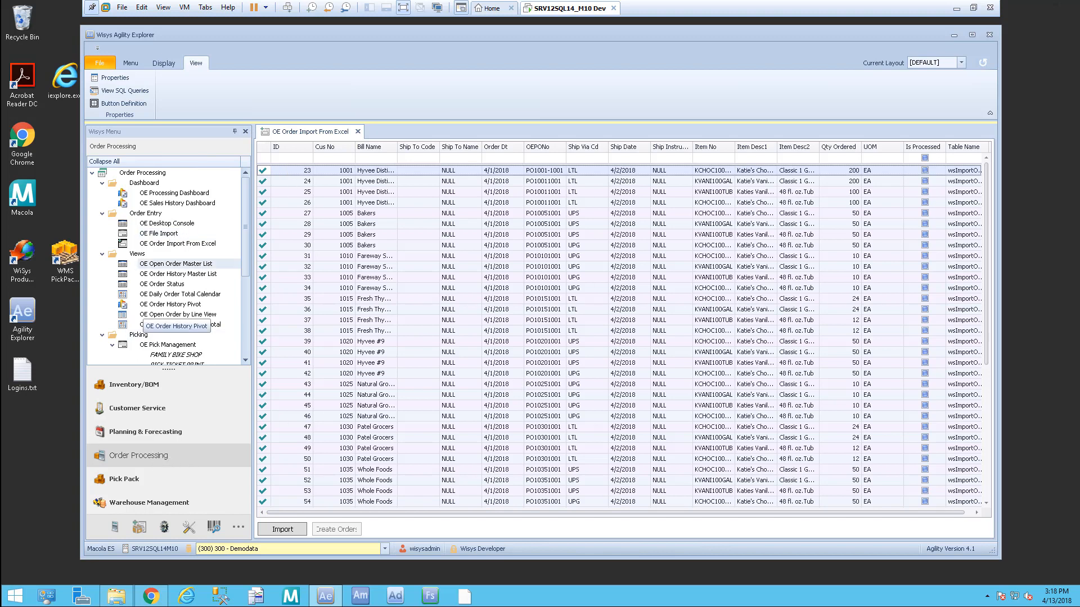
pyautogui.click(193, 225)
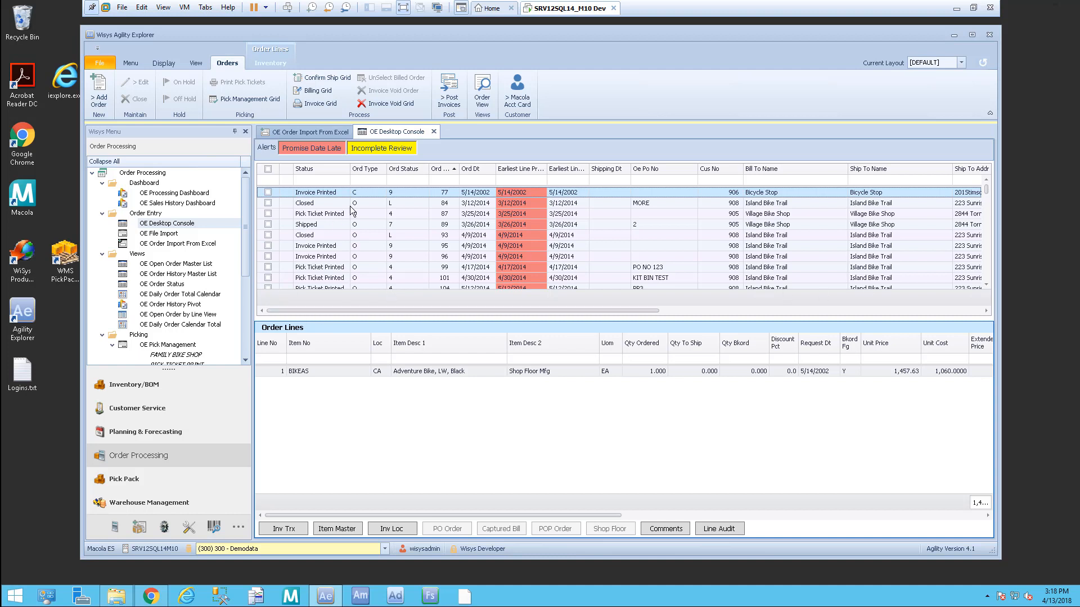
# Step: Sort the console's order list by Ord No descending and scroll to the top
pyautogui.click(449, 169)
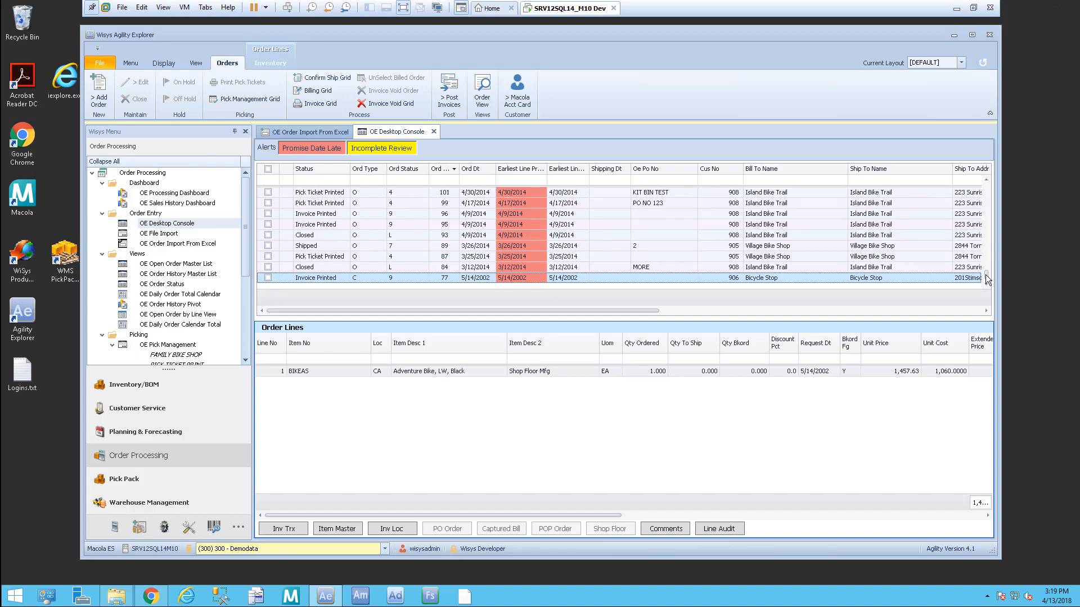
pyautogui.moveTo(987, 279); pyautogui.dragTo(986, 183)
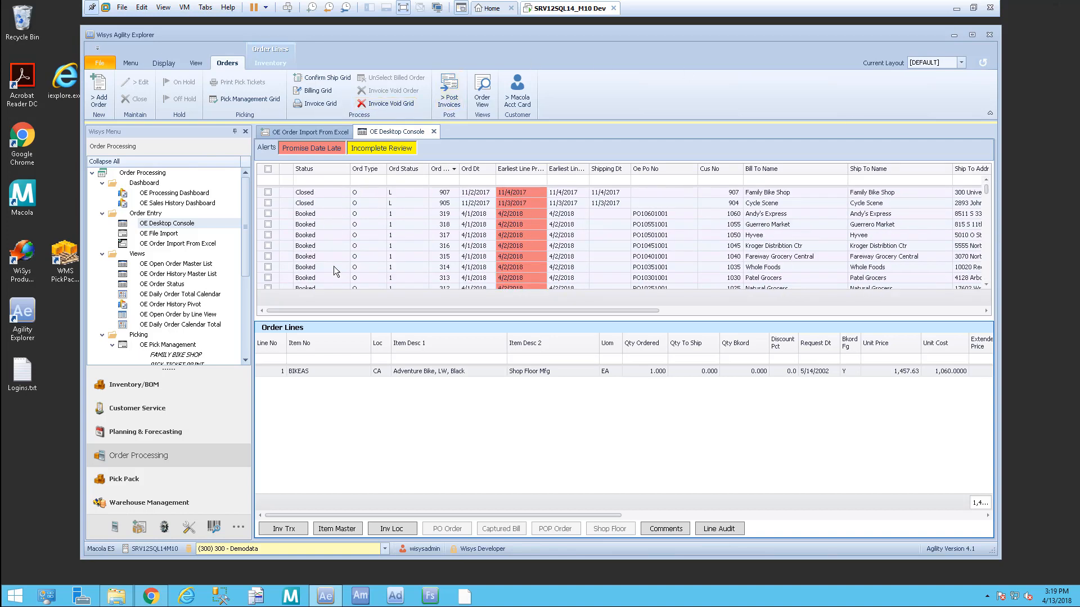
# Step: Review the lines of orders 319 and 307, then open Hyvee order 307 for editing
pyautogui.click(293, 214)
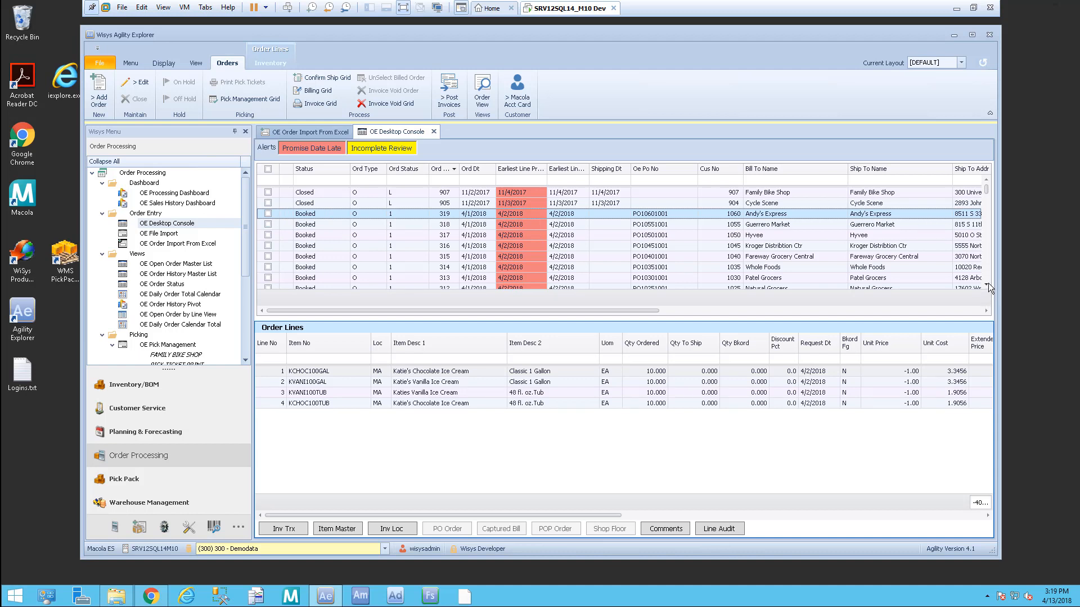
pyautogui.scroll(-7, 987, 286)
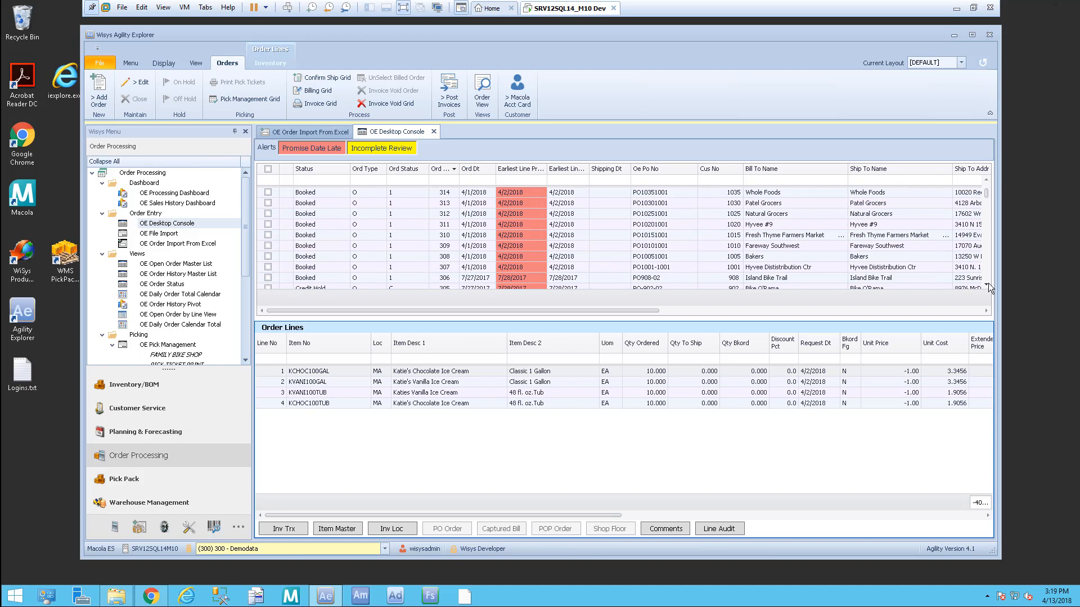
pyautogui.click(402, 269)
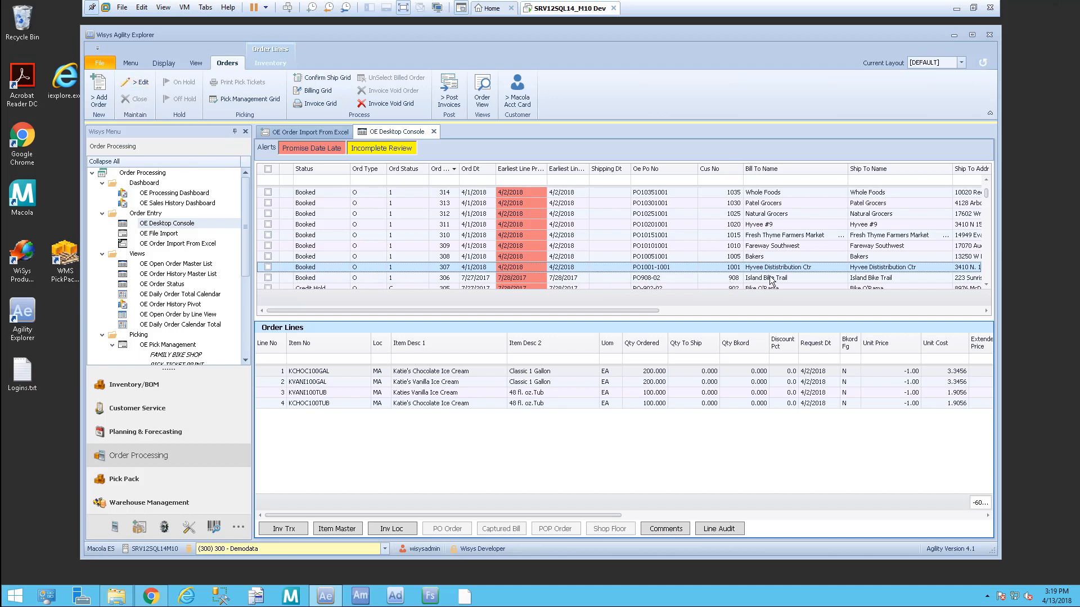
pyautogui.click(137, 82)
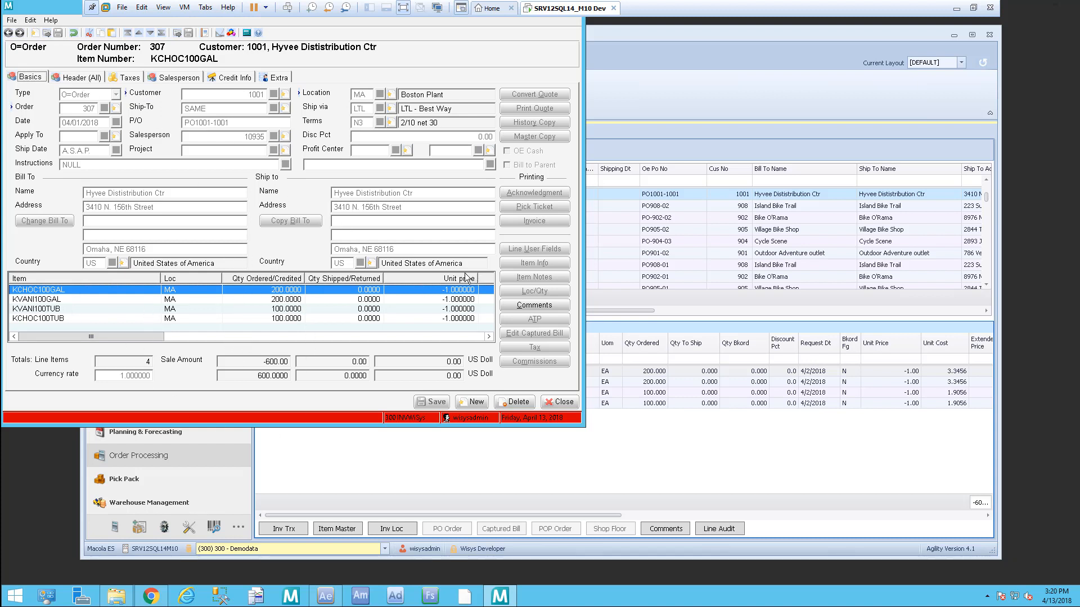
# Step: Save order 307 with its totals and freight, then close the order-entry window
pyautogui.click(71, 82)
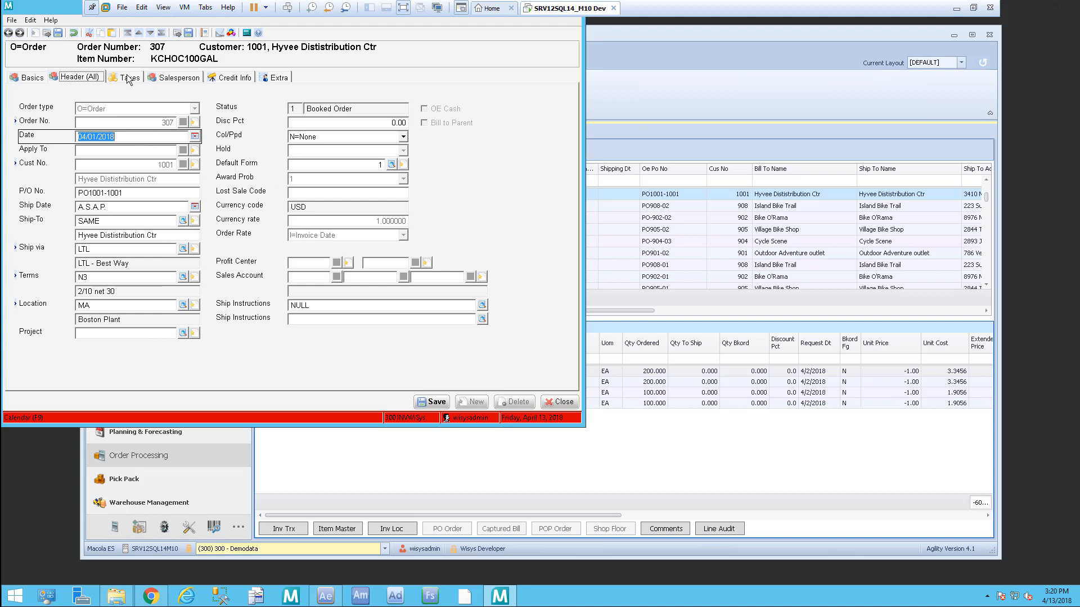
pyautogui.click(436, 403)
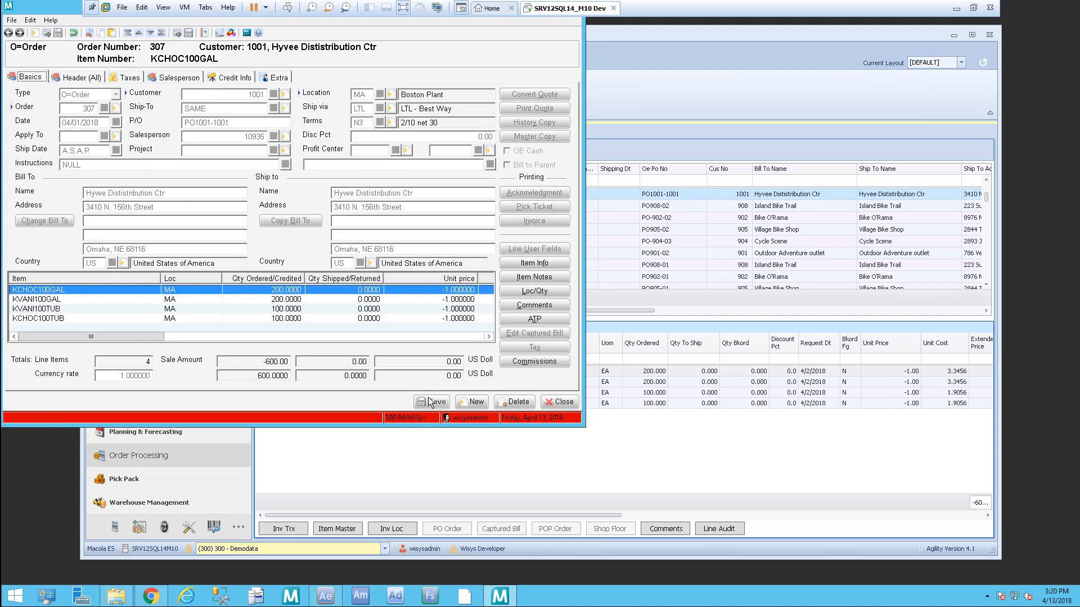
pyautogui.click(561, 403)
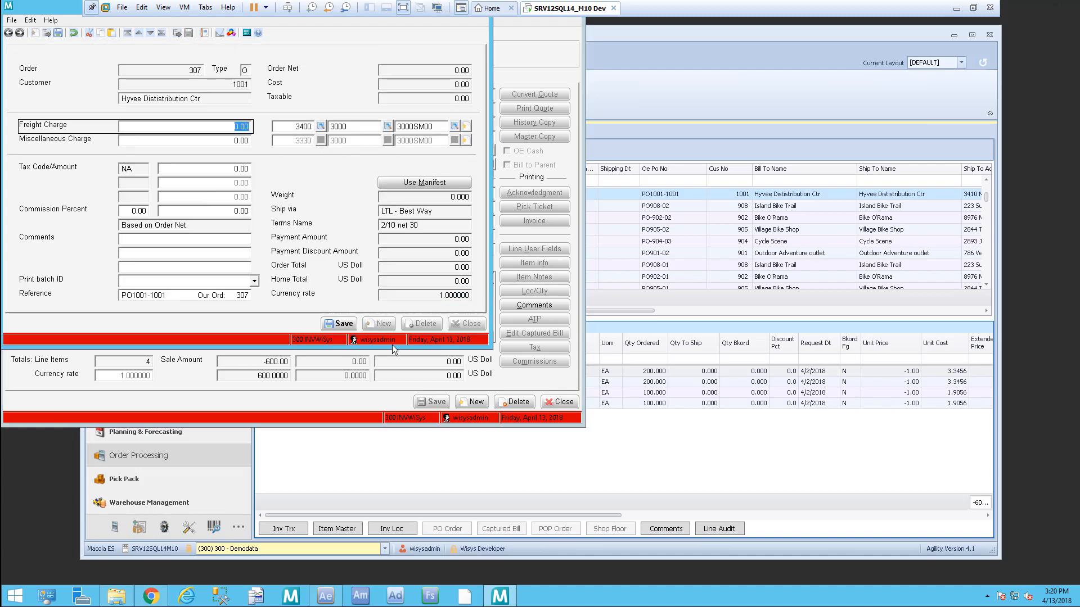
pyautogui.click(340, 326)
pyautogui.click(565, 403)
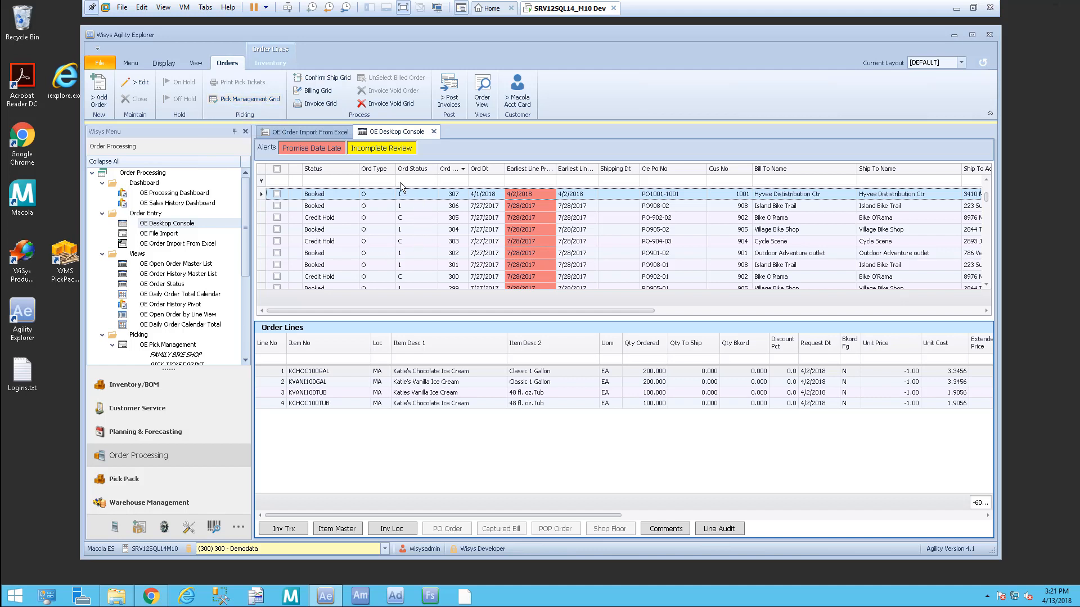
# Step: Filter the order console to Ord Status 1 and show an order's lines
pyautogui.click(423, 181)
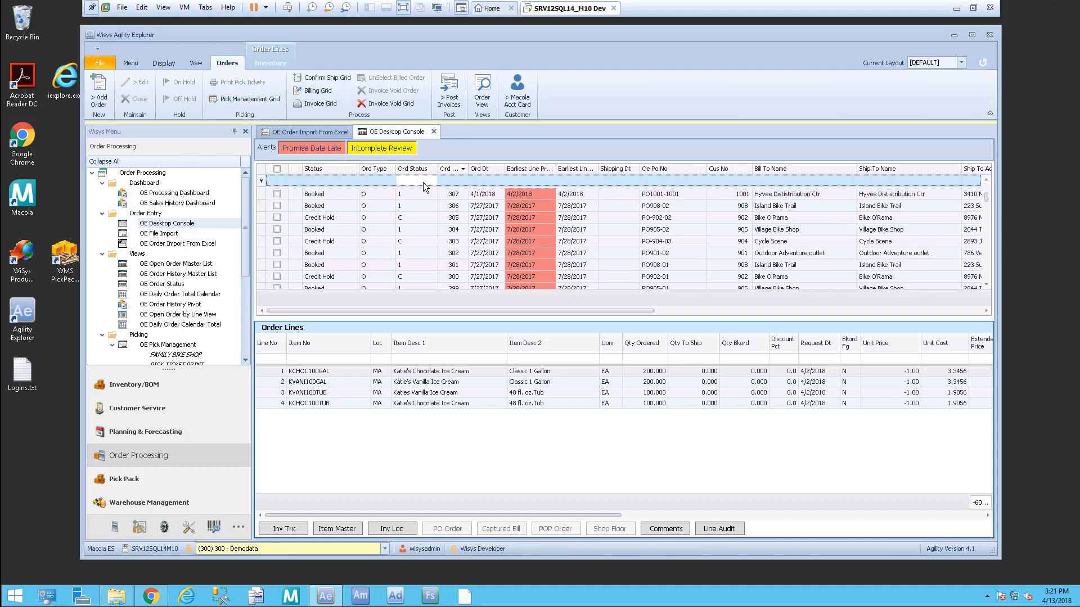
pyautogui.write('1')
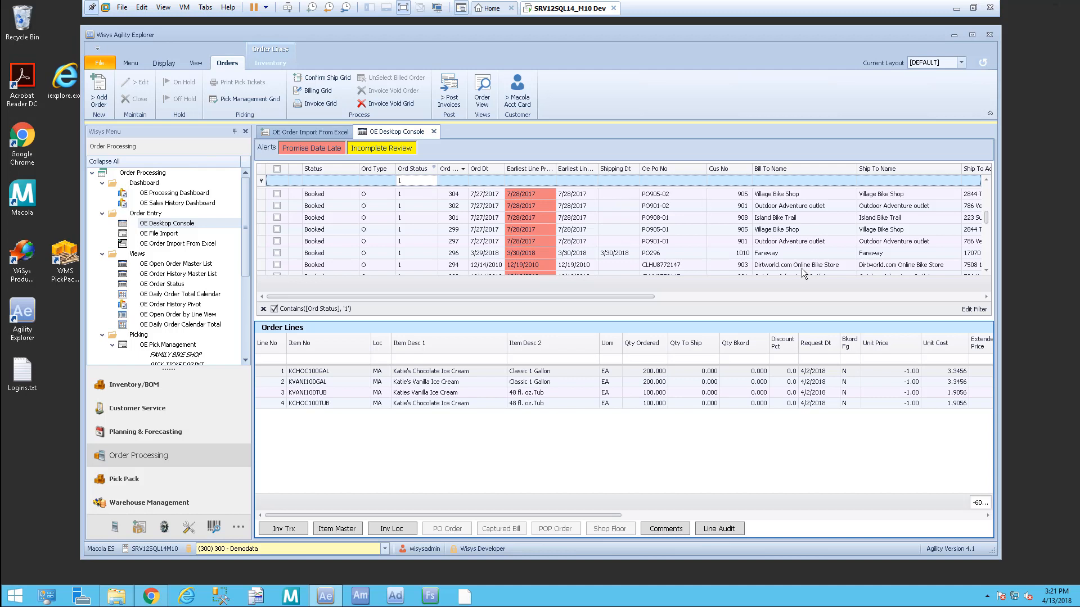
pyautogui.click(487, 229)
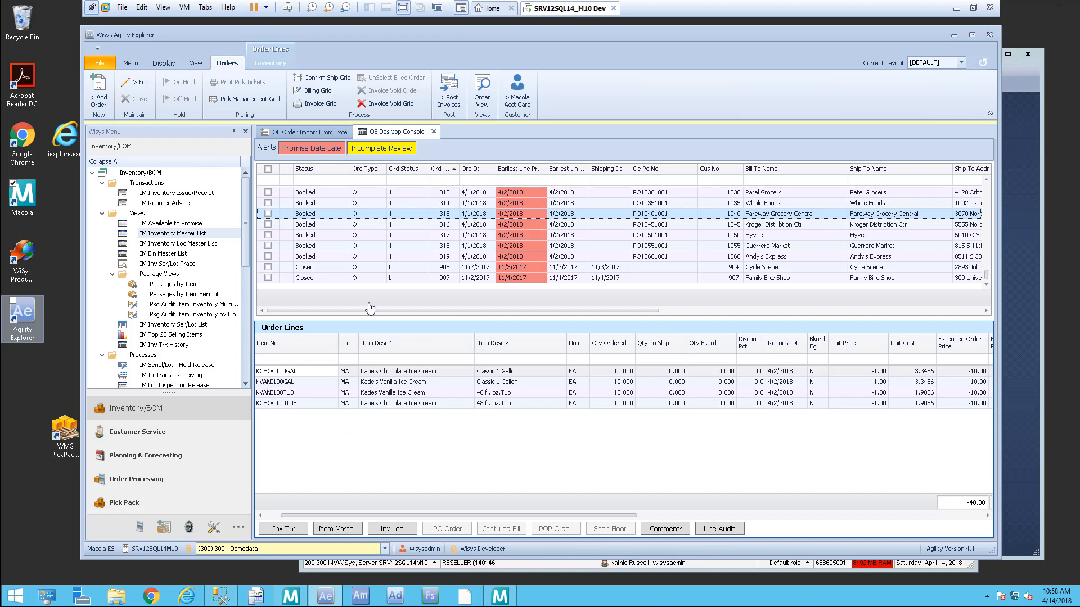
# Step: Review the lines of orders 316, 317 and 315, then open the IM Inventory Master List
pyautogui.click(305, 371)
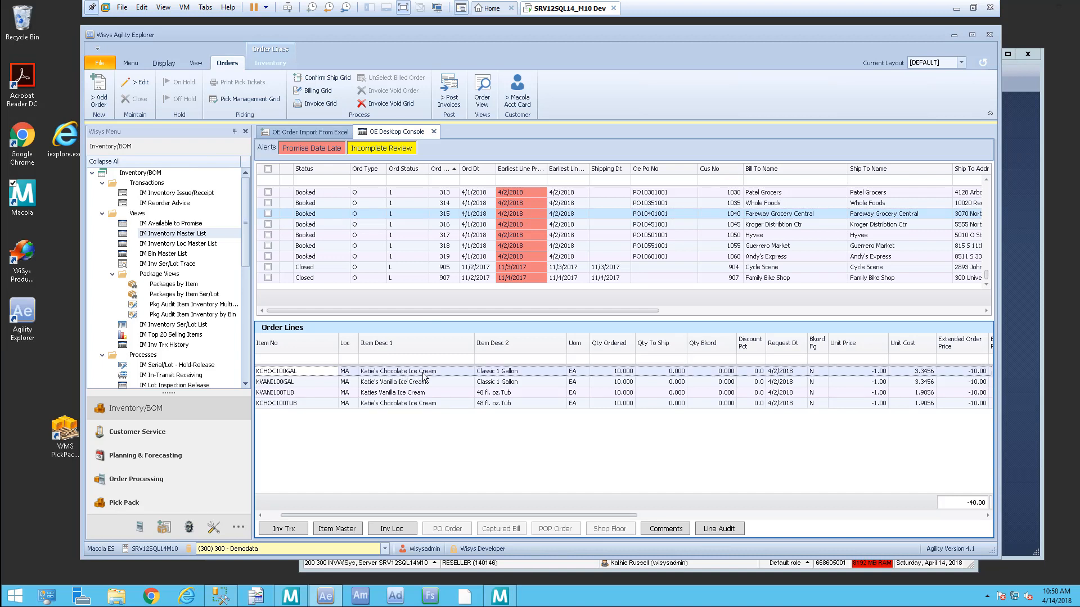
pyautogui.click(582, 225)
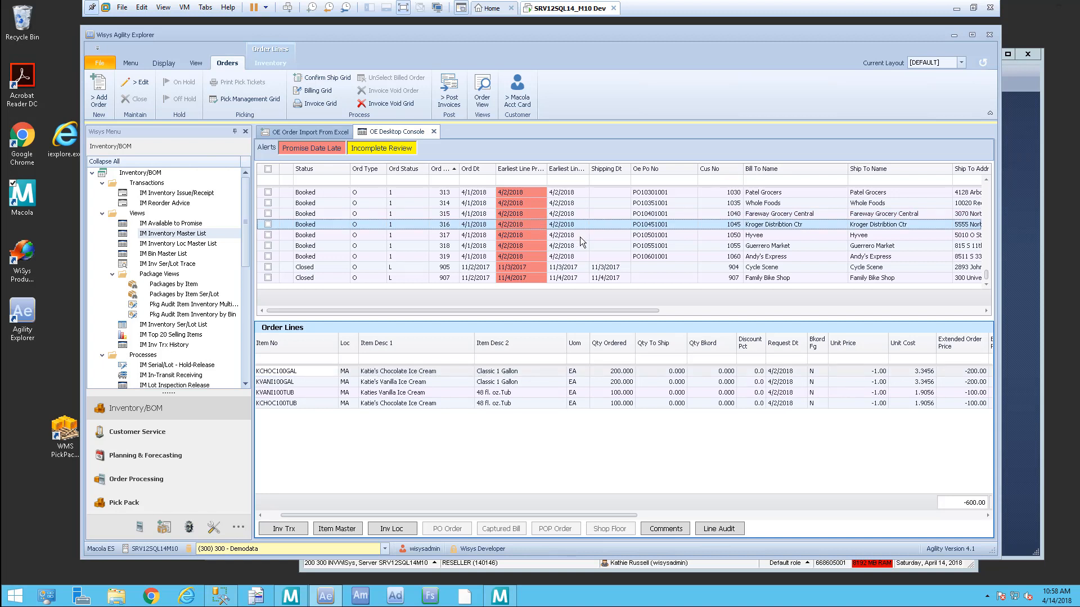
pyautogui.click(579, 236)
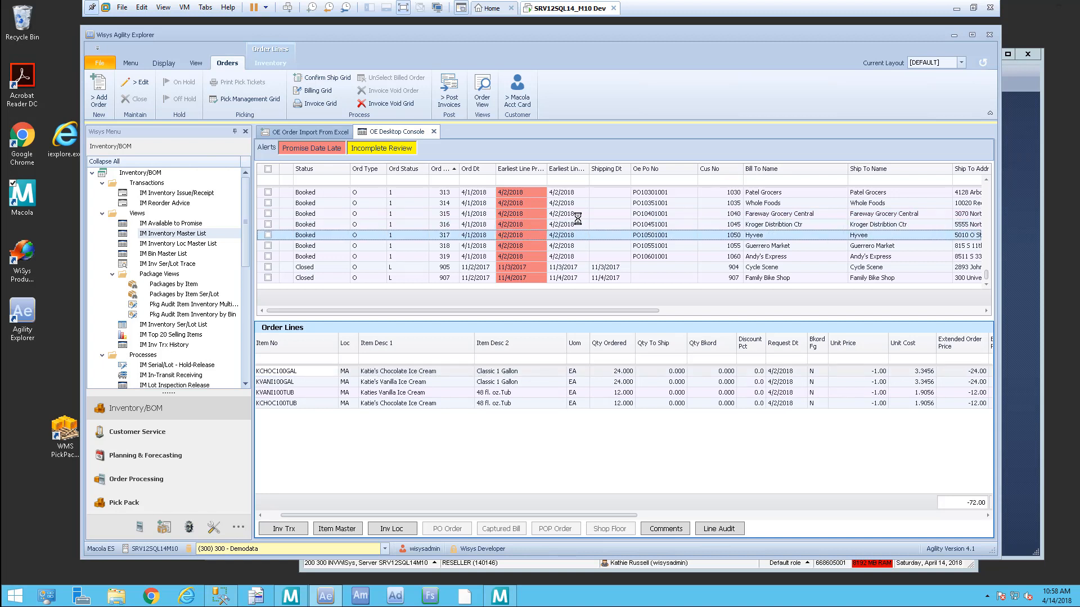
pyautogui.click(577, 216)
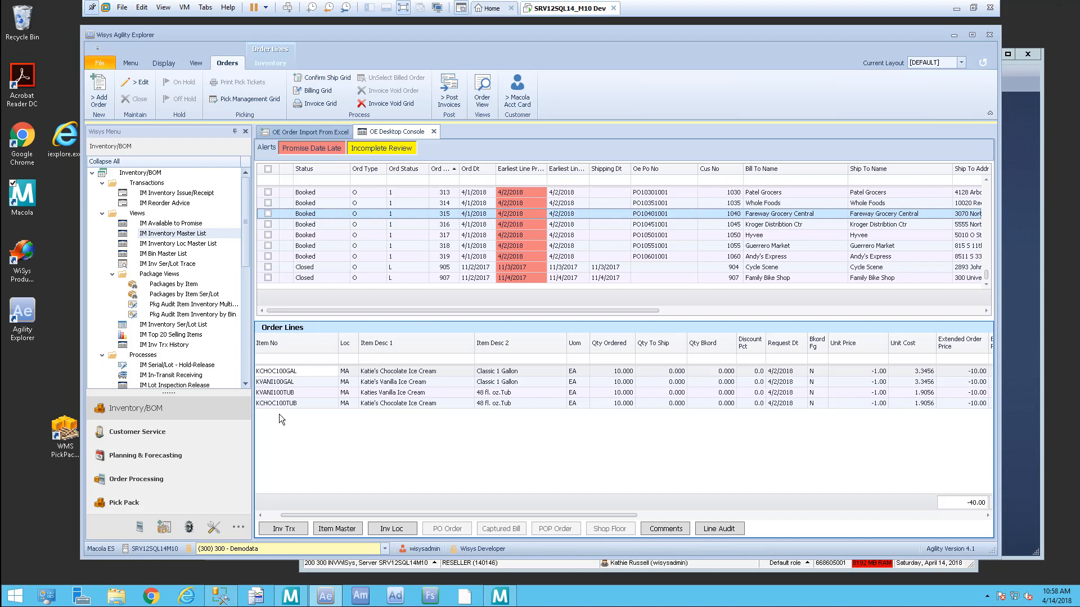
pyautogui.click(174, 412)
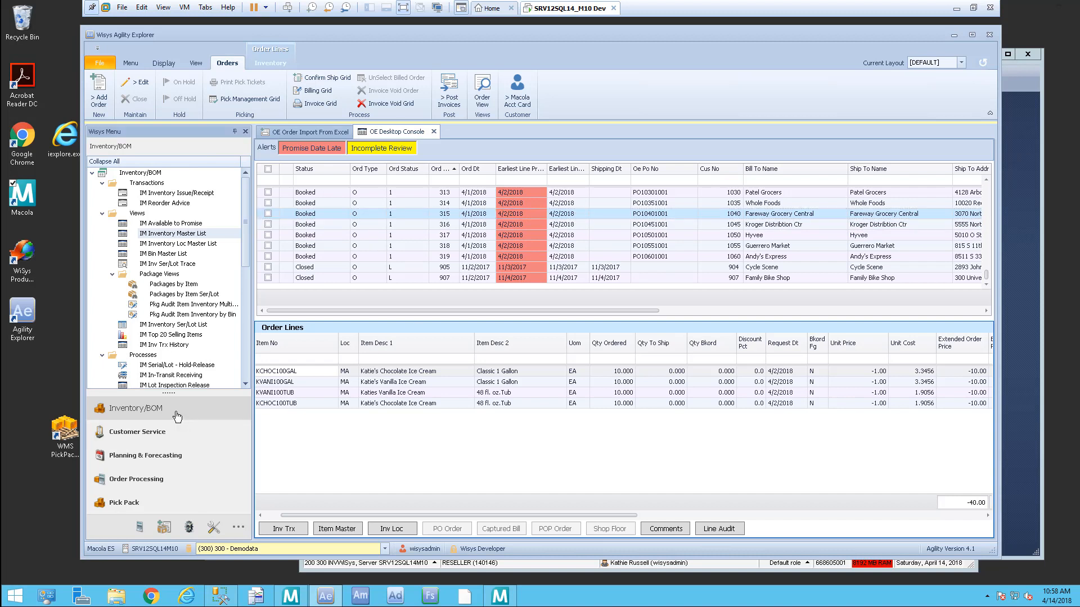
pyautogui.click(218, 233)
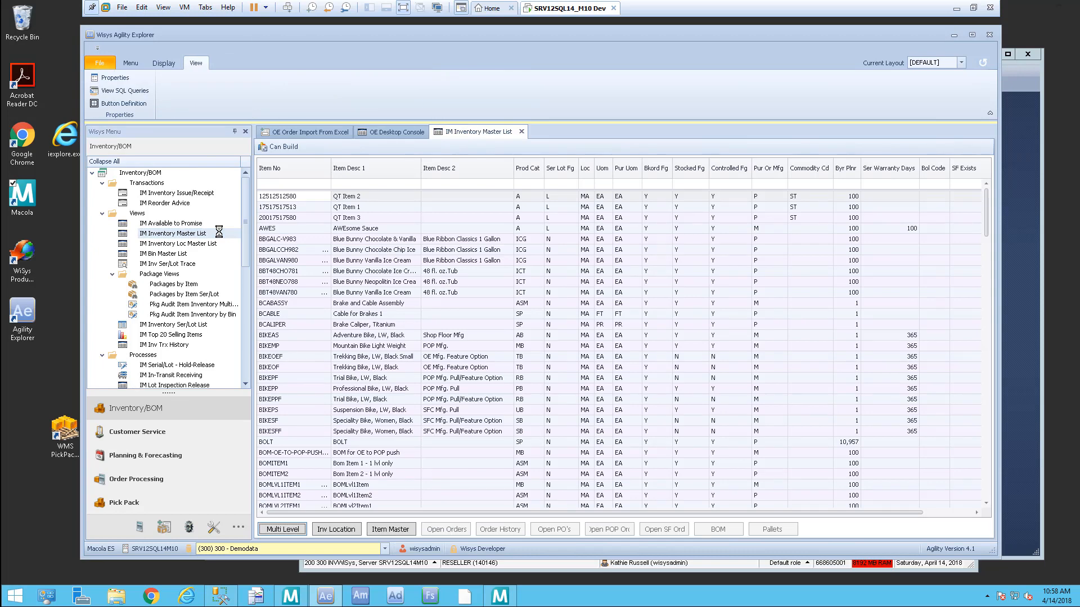
# Step: Filter the master list by item number 'k' and description 'cla'
pyautogui.click(300, 187)
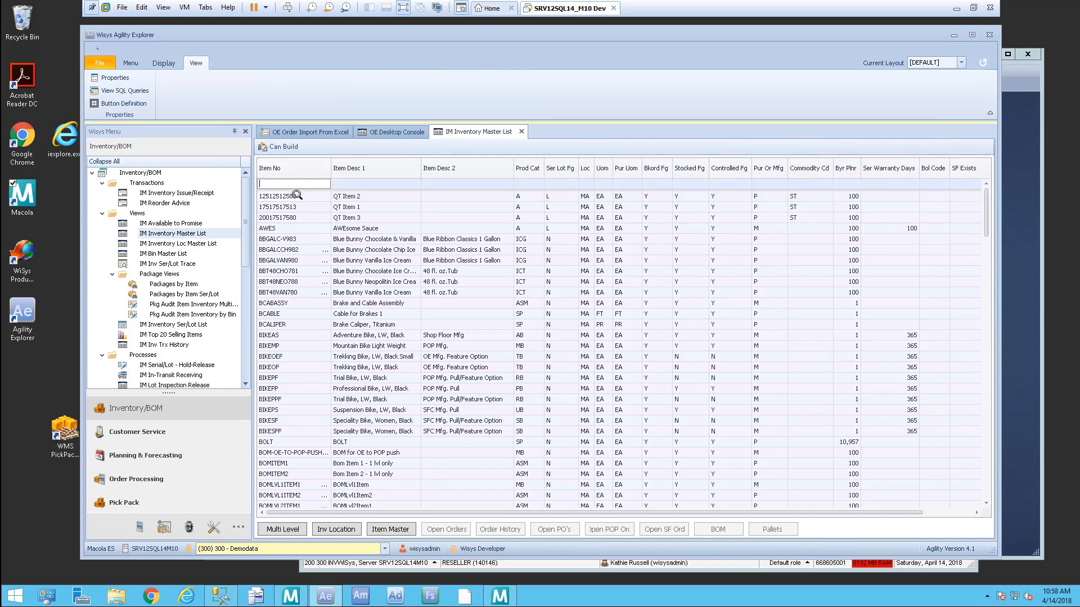
pyautogui.write('k')
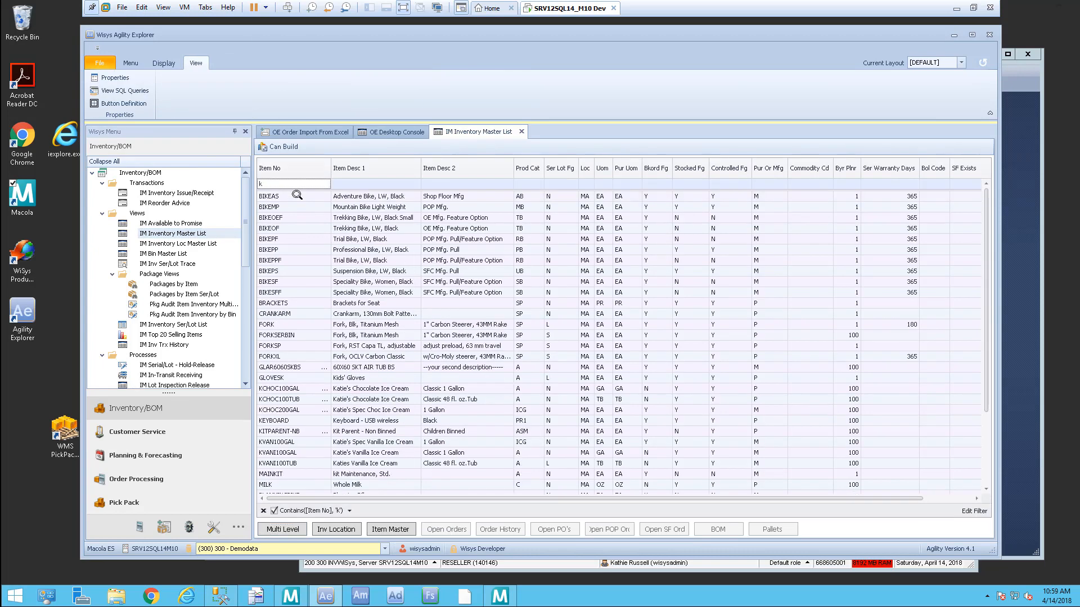
pyautogui.click(480, 182)
pyautogui.write('cla')
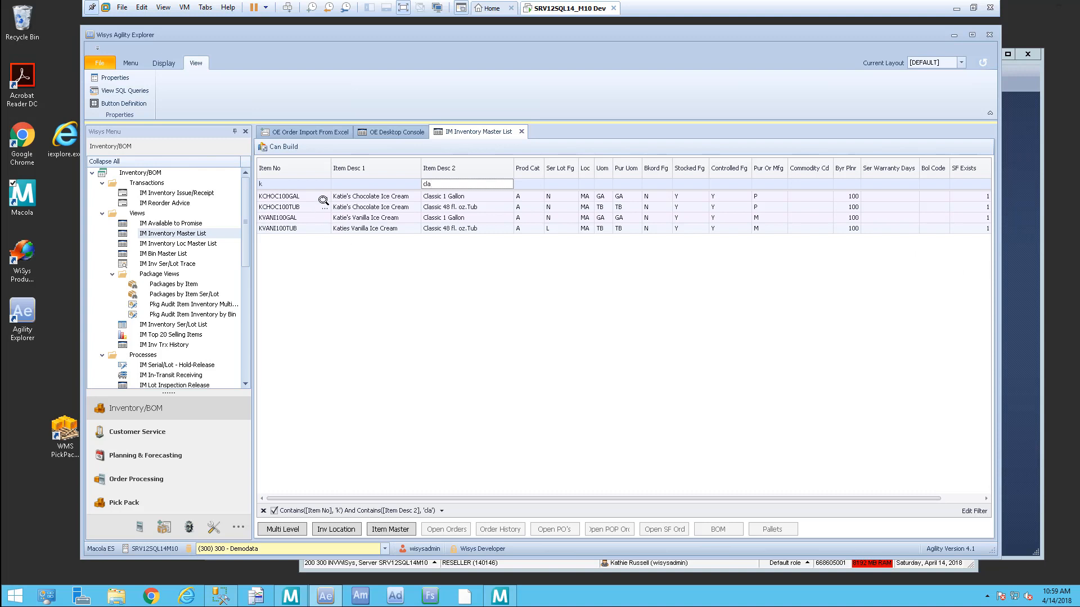
# Step: Browse the Katie's ice cream items, ending with KVANI100GAL selected
pyautogui.click(309, 197)
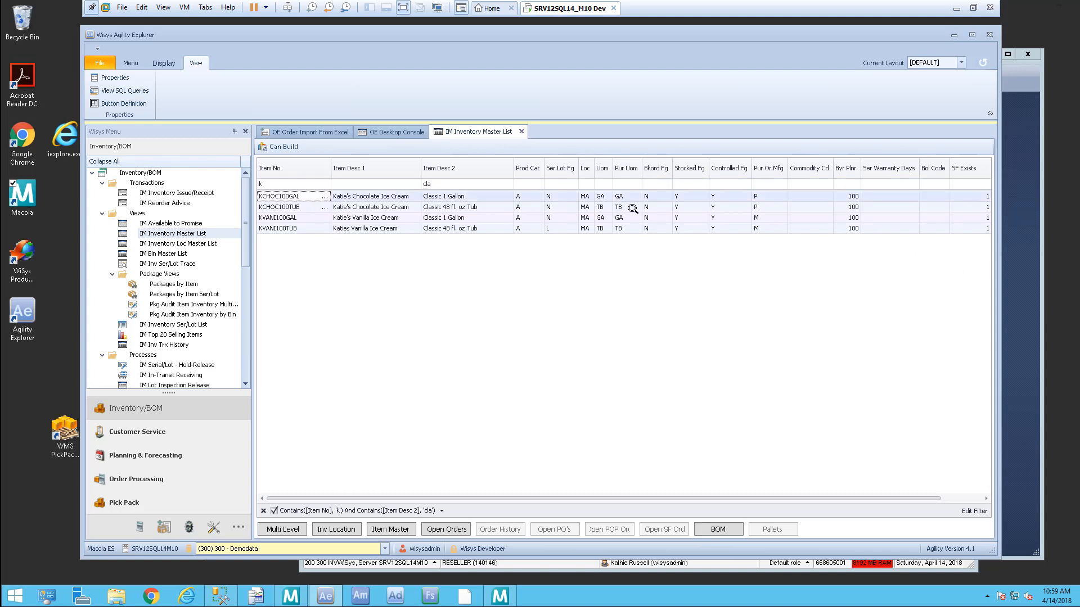
pyautogui.click(616, 208)
pyautogui.click(753, 194)
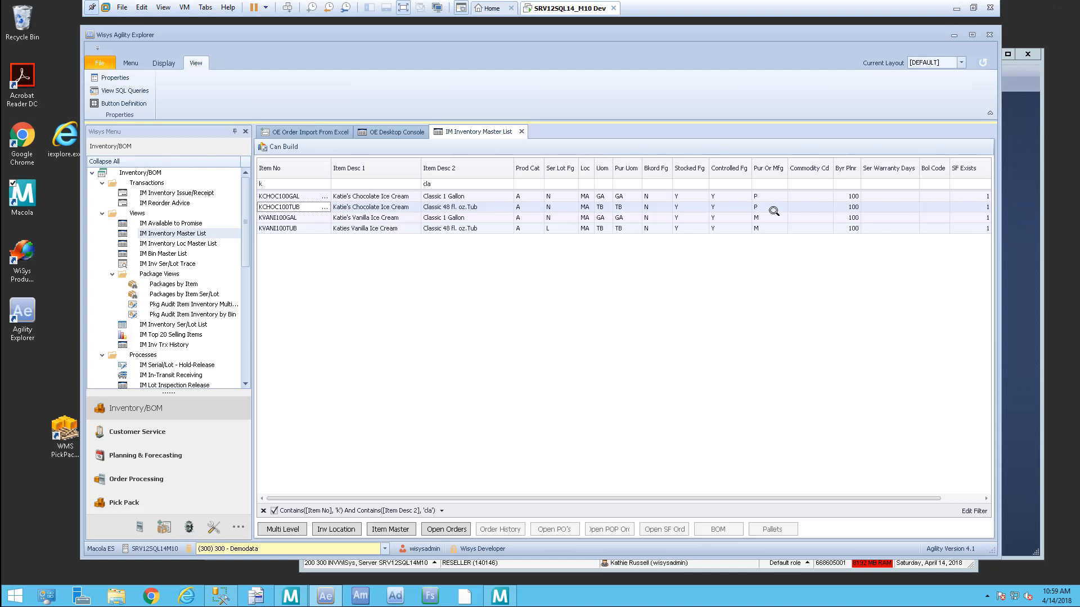
pyautogui.click(314, 220)
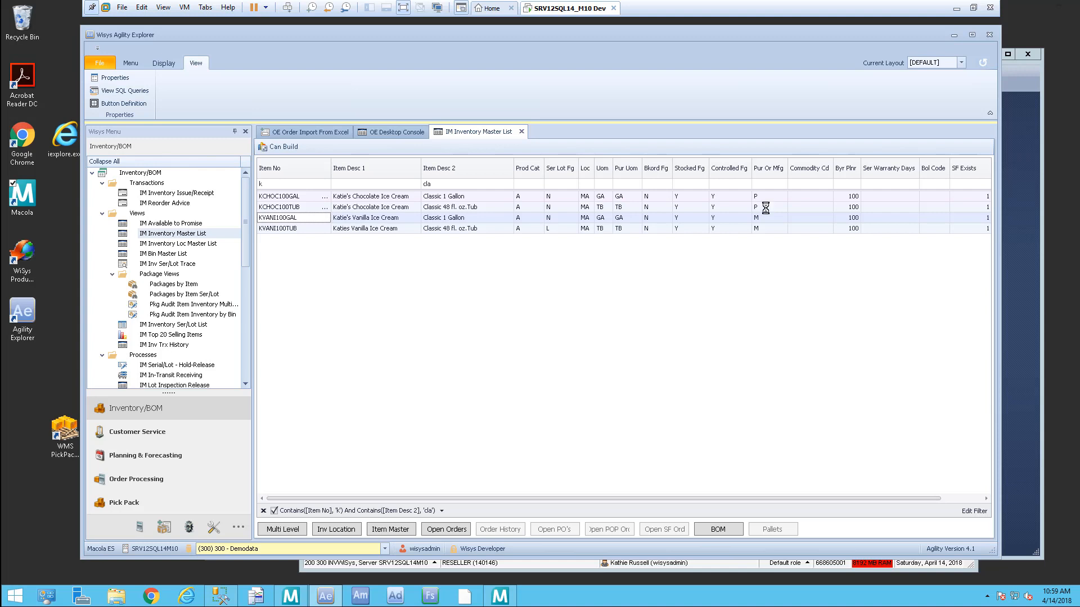
pyautogui.click(767, 207)
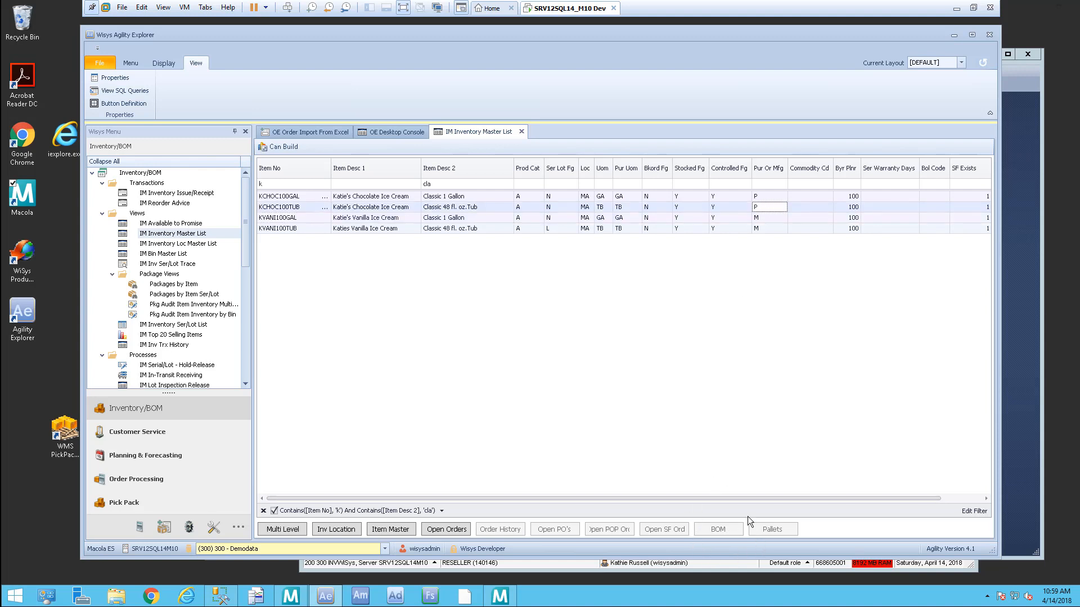
pyautogui.click(768, 218)
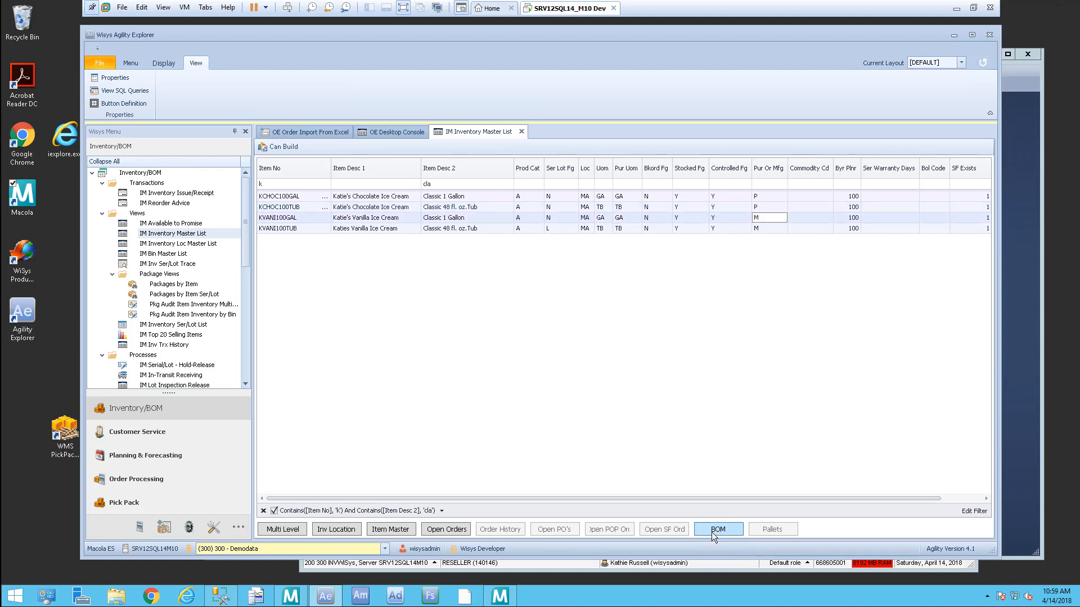
pyautogui.click(726, 531)
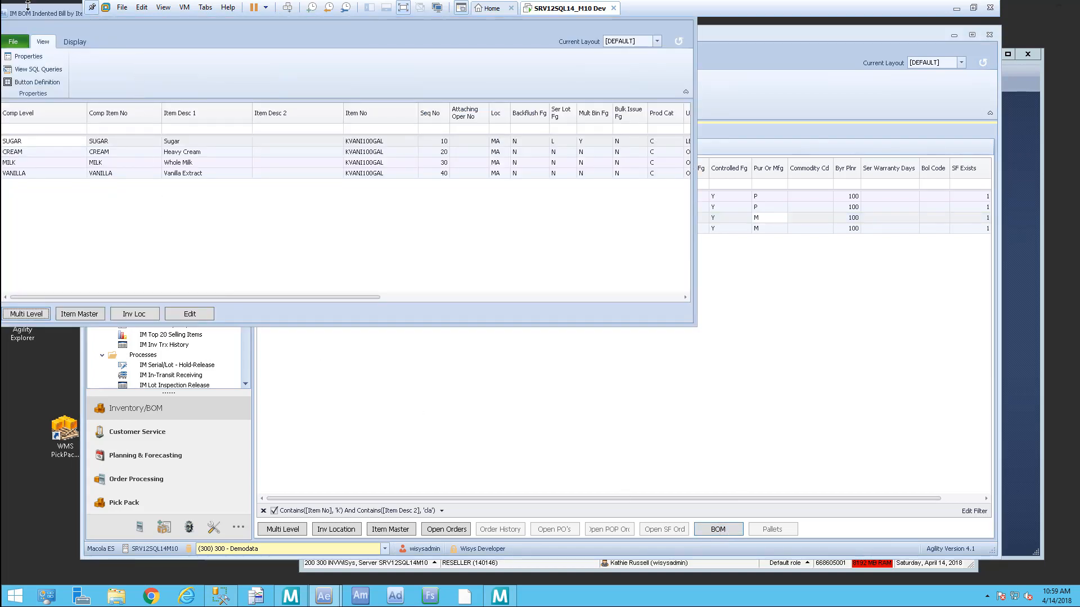
pyautogui.moveTo(27, 4); pyautogui.dragTo(212, 128)
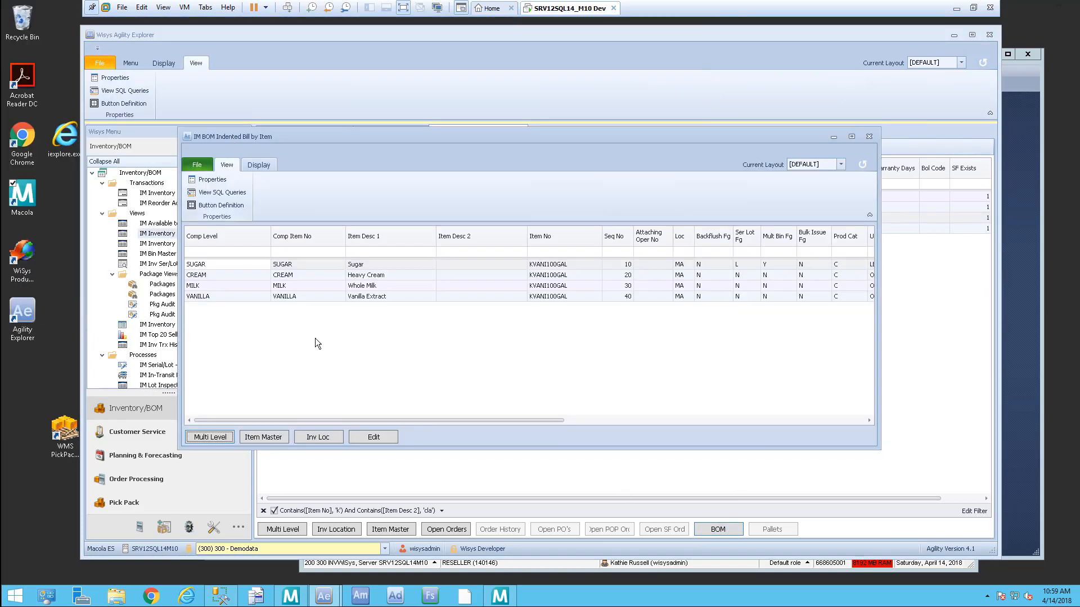
pyautogui.click(870, 137)
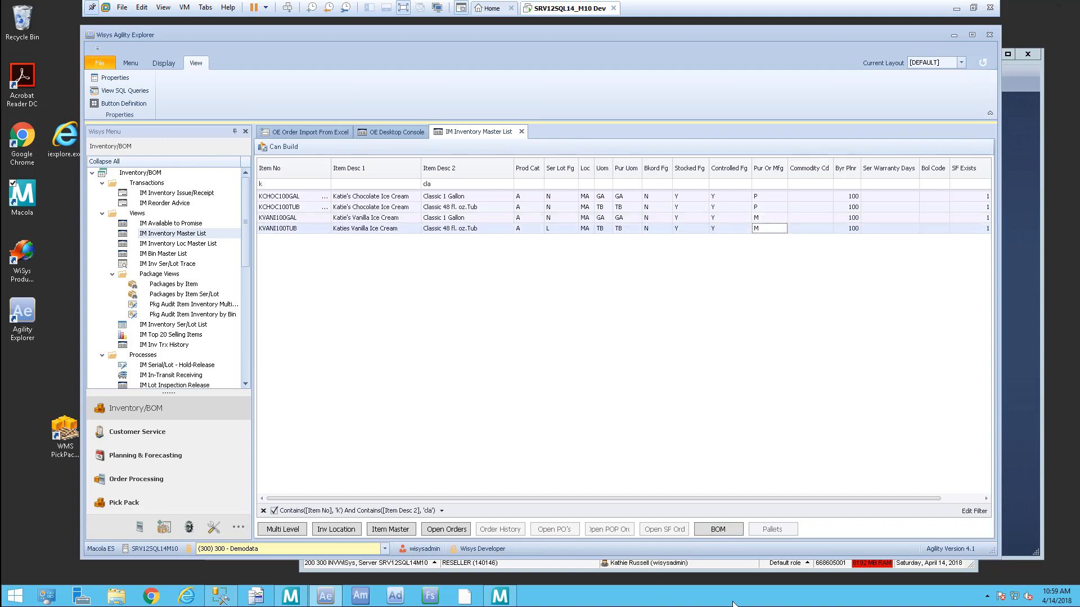
pyautogui.click(724, 532)
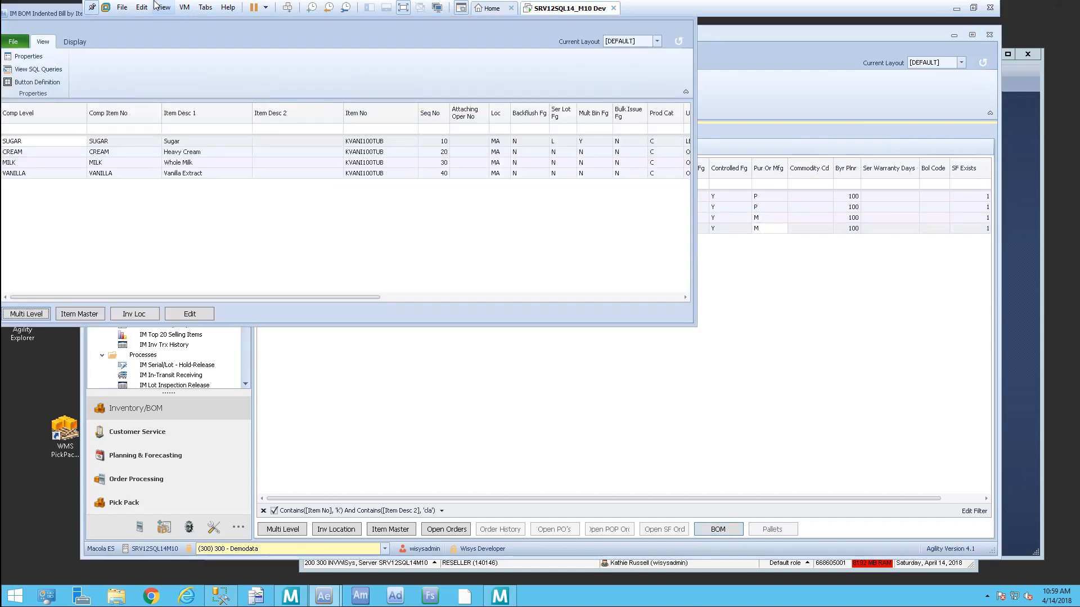
pyautogui.moveTo(32, 15); pyautogui.dragTo(194, 76)
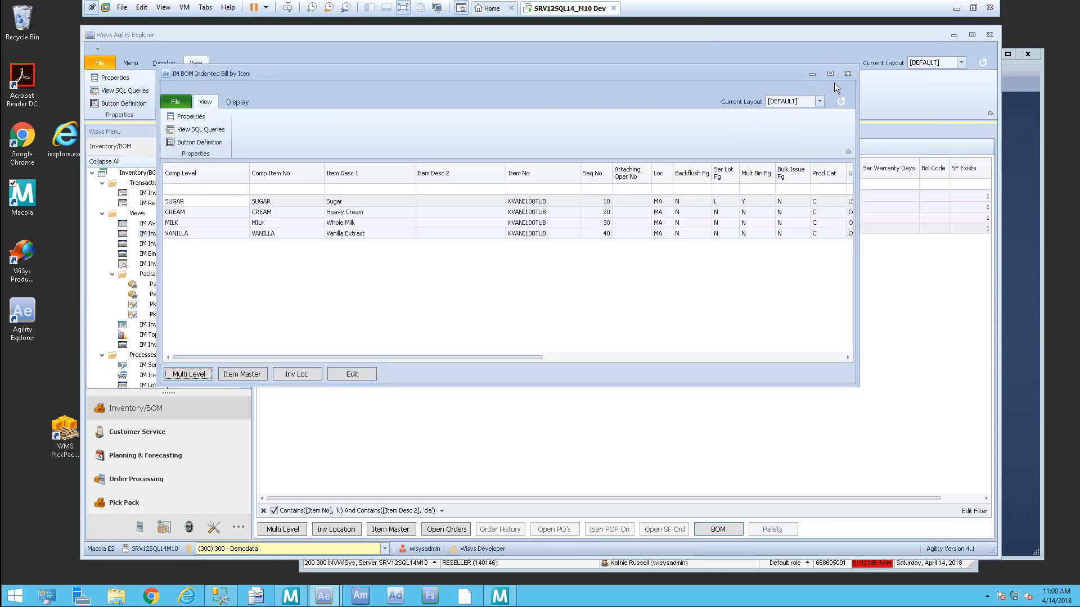
pyautogui.click(848, 74)
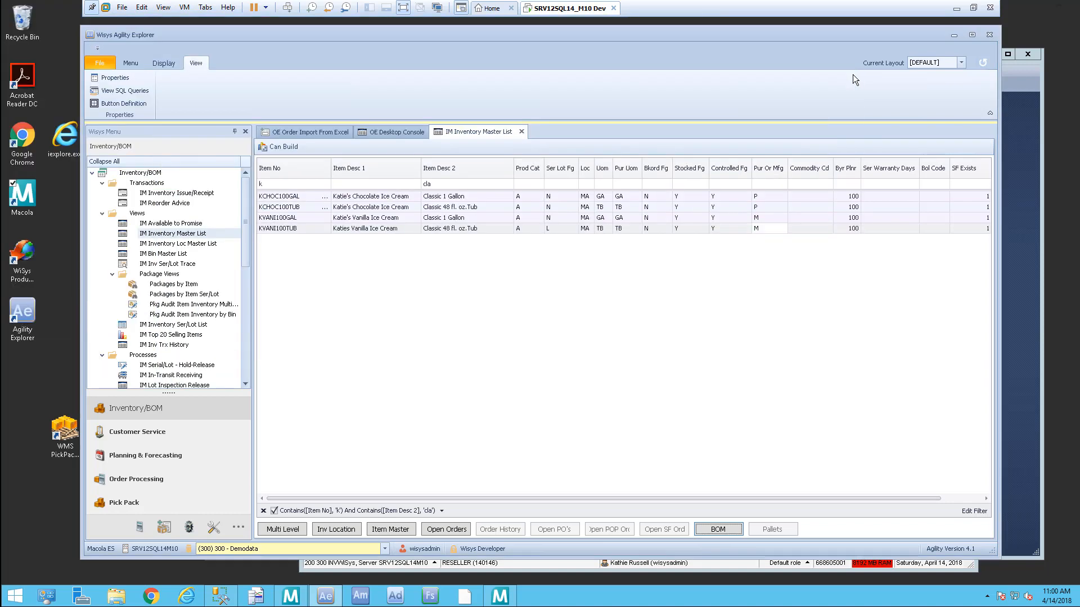
# Step: Run POP Production Advice from Planning & Forecasting with Order Policy kept at All
pyautogui.click(162, 456)
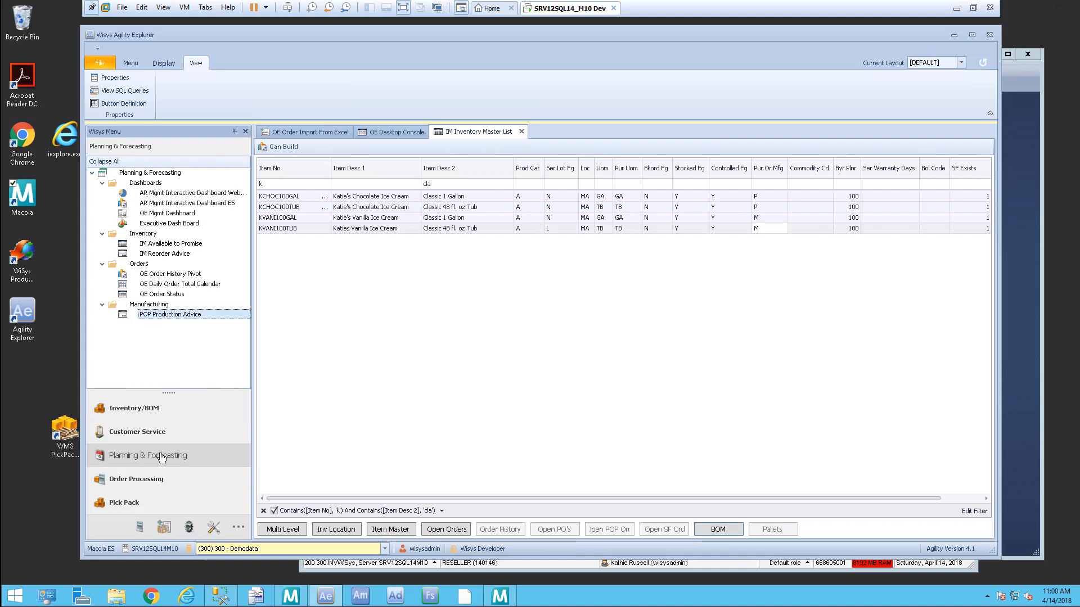
pyautogui.doubleClick(210, 314)
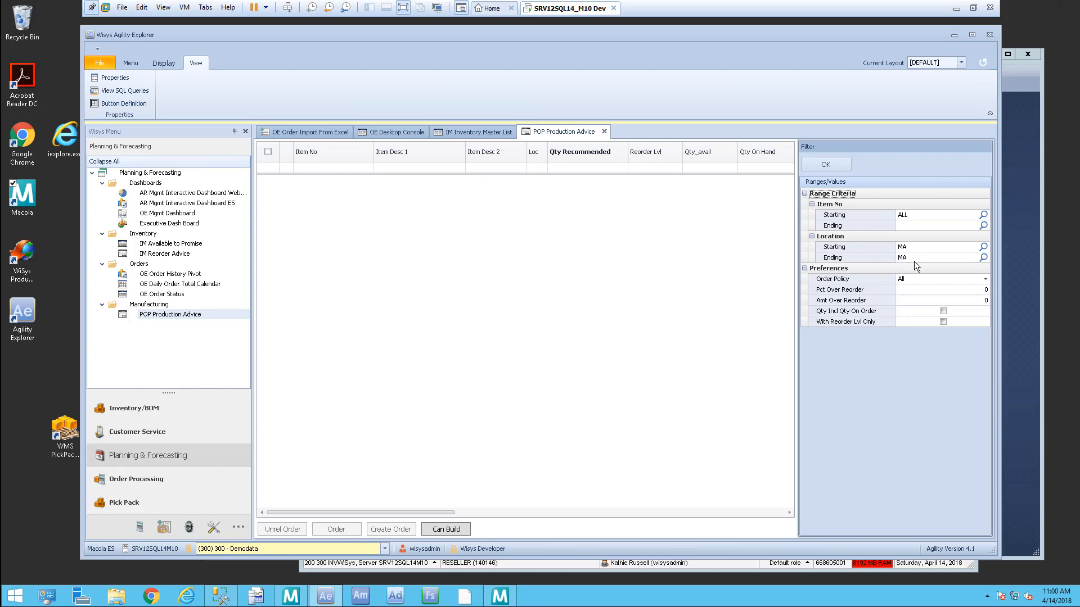
pyautogui.click(986, 279)
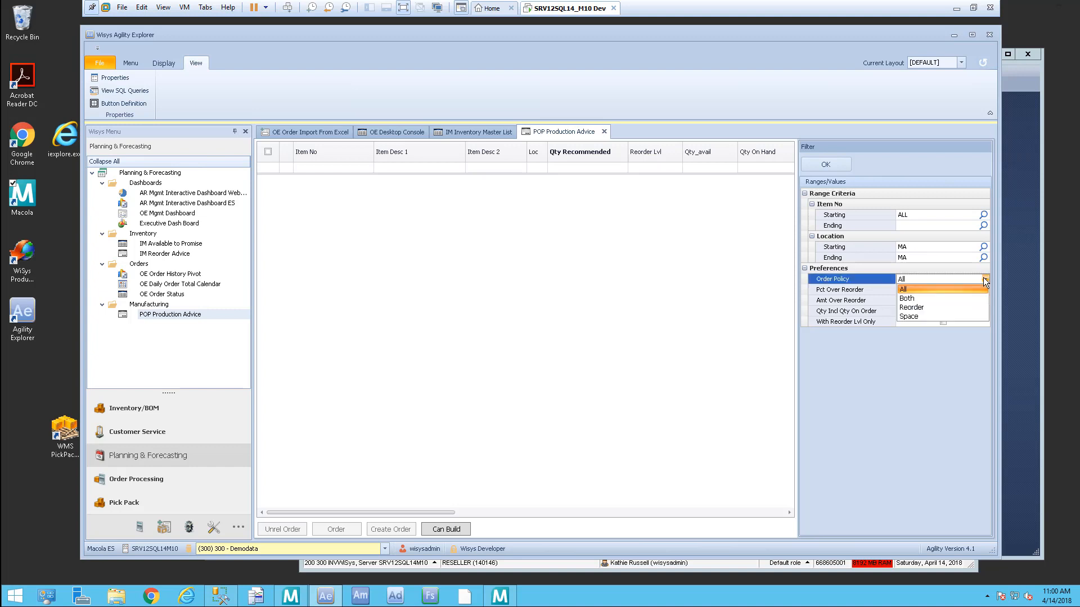
pyautogui.click(984, 279)
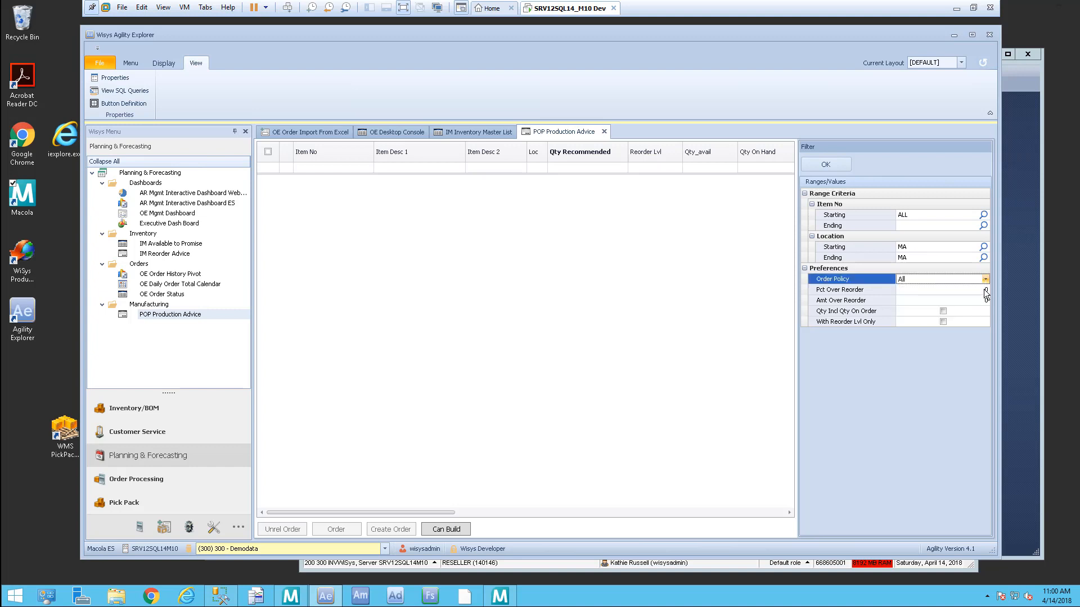
pyautogui.click(961, 291)
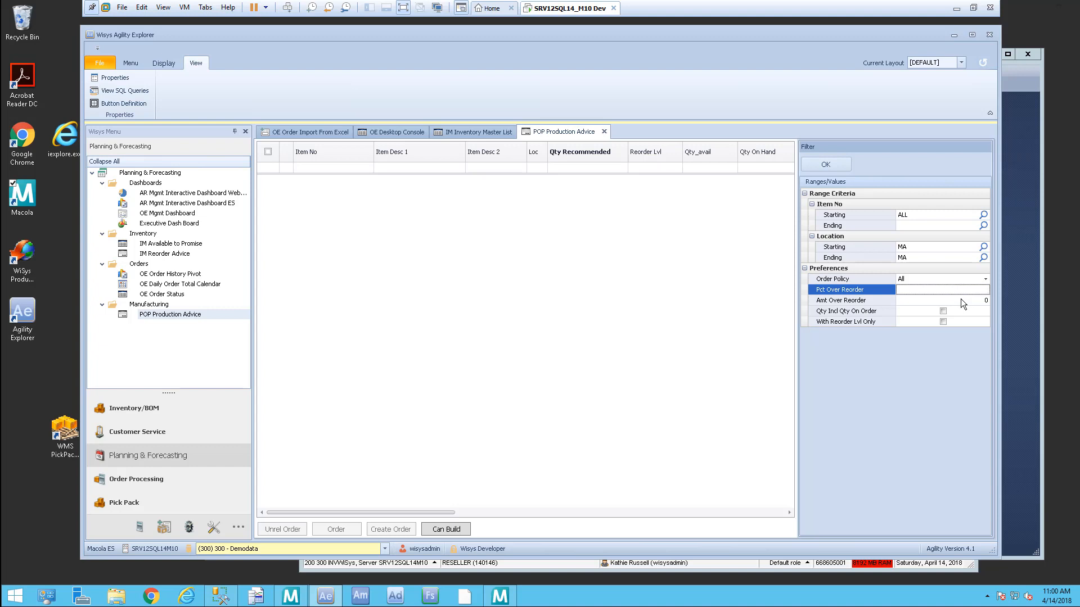
pyautogui.click(960, 300)
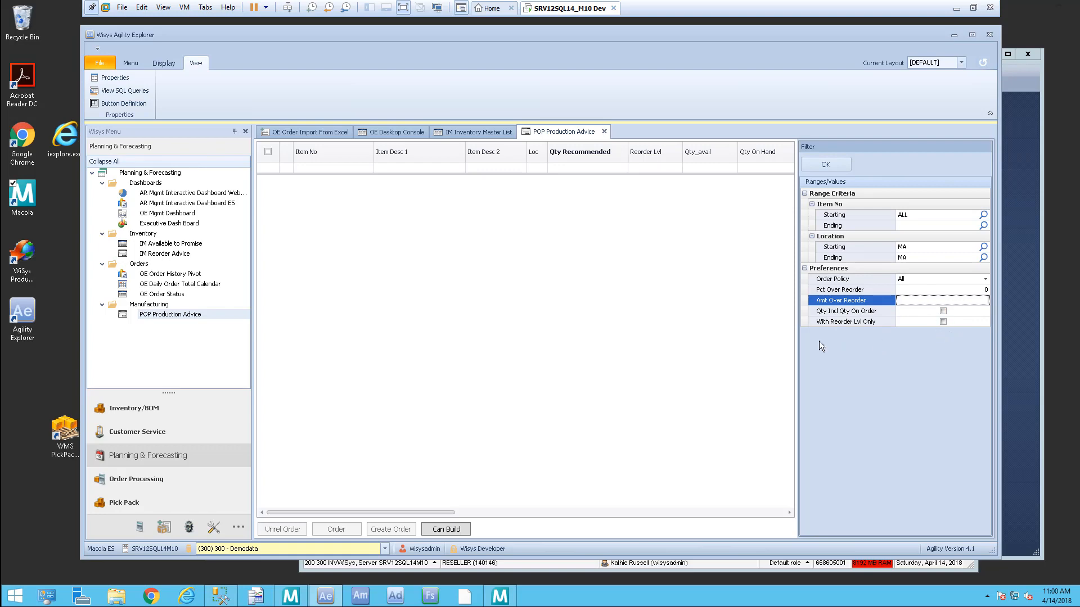
pyautogui.click(824, 162)
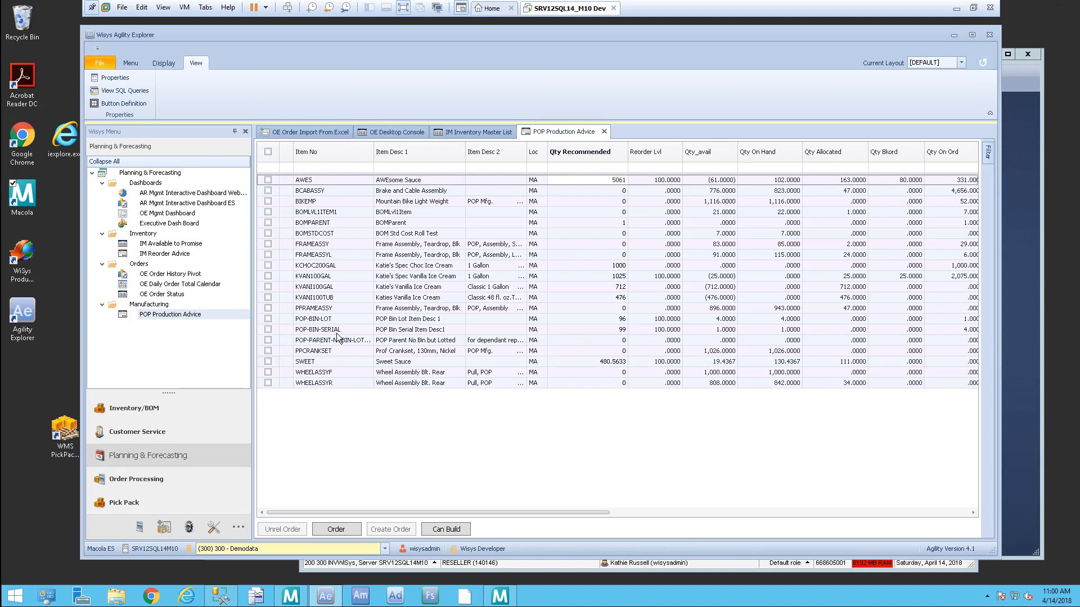
pyautogui.click(347, 278)
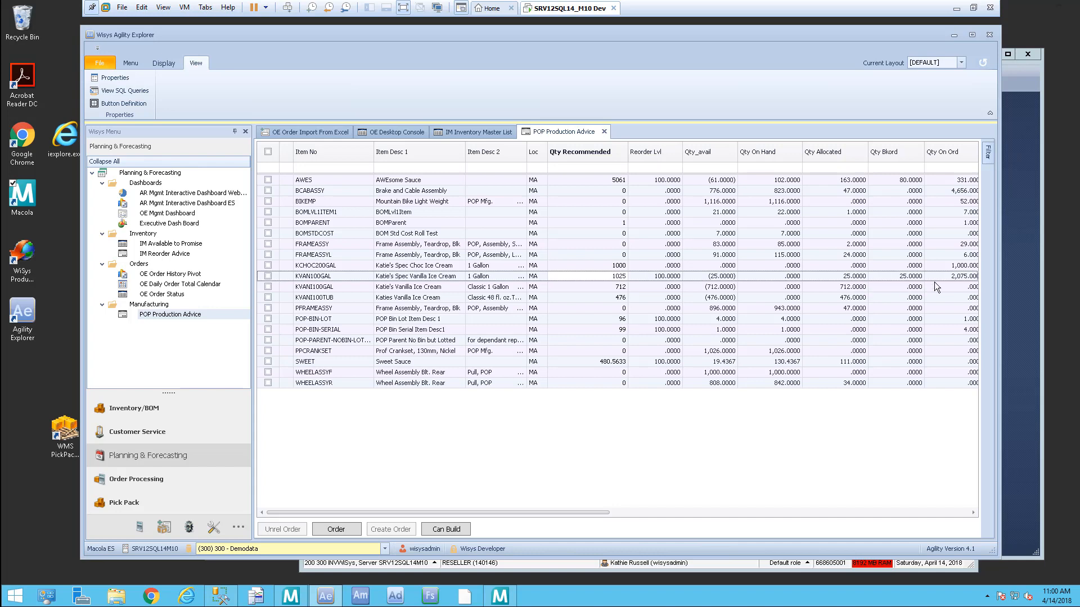
pyautogui.moveTo(585, 512); pyautogui.dragTo(506, 522)
pyautogui.click(616, 279)
pyautogui.press('Down')
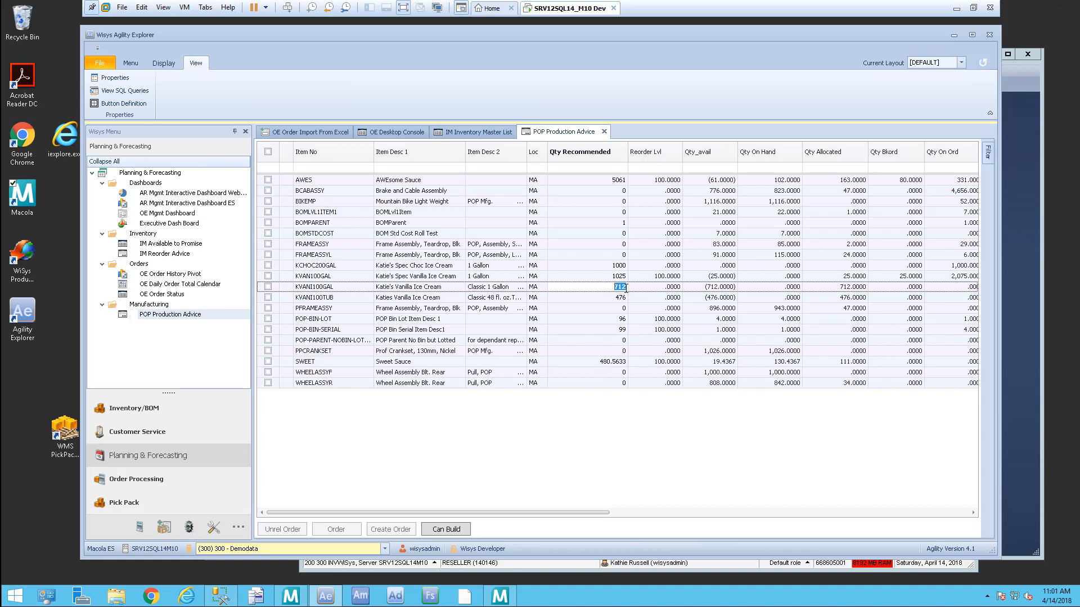
pyautogui.click(601, 297)
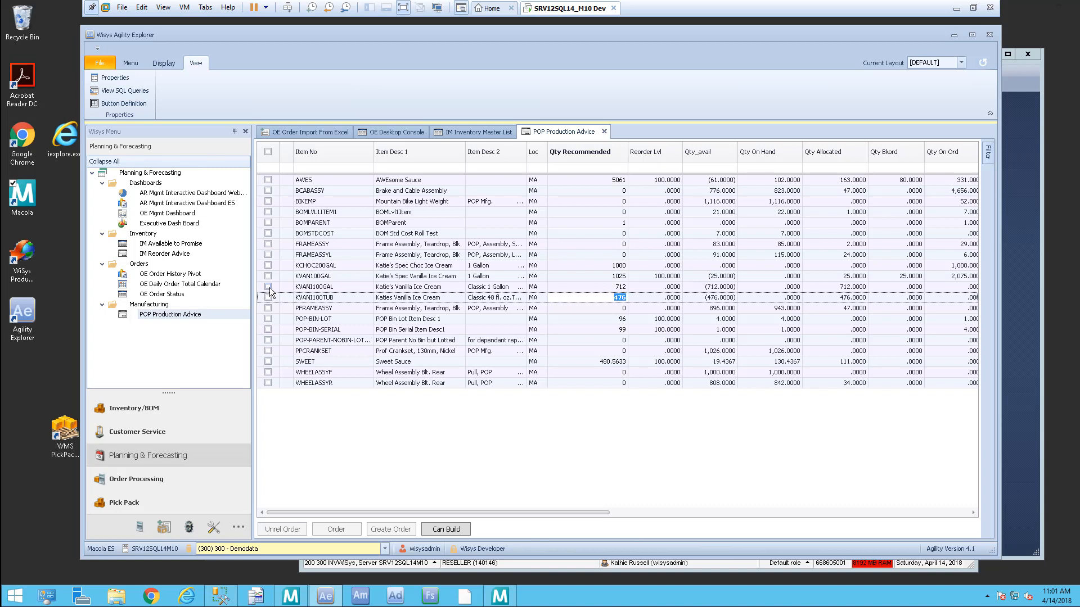
pyautogui.click(606, 288)
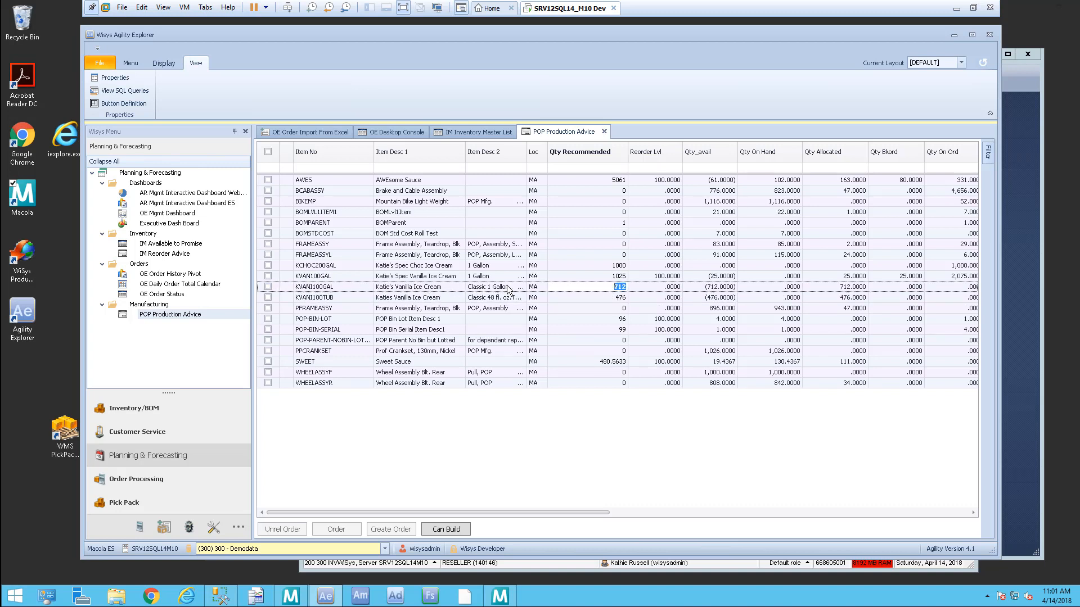
pyautogui.click(457, 531)
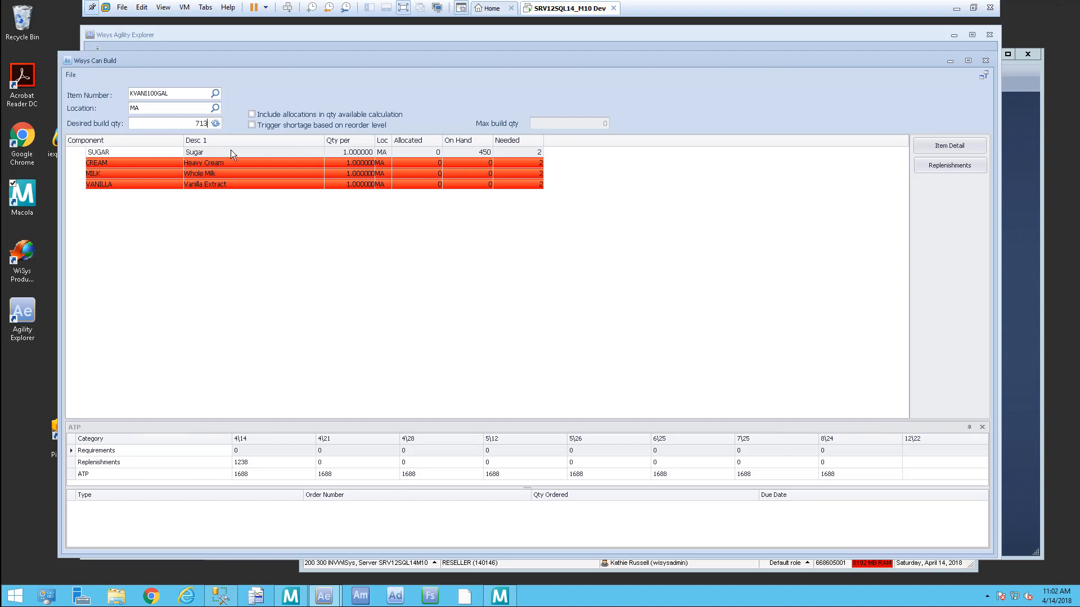
# Step: Recalculate Can Build for 713 units and start a replenishment order for CREAM
pyautogui.click(215, 124)
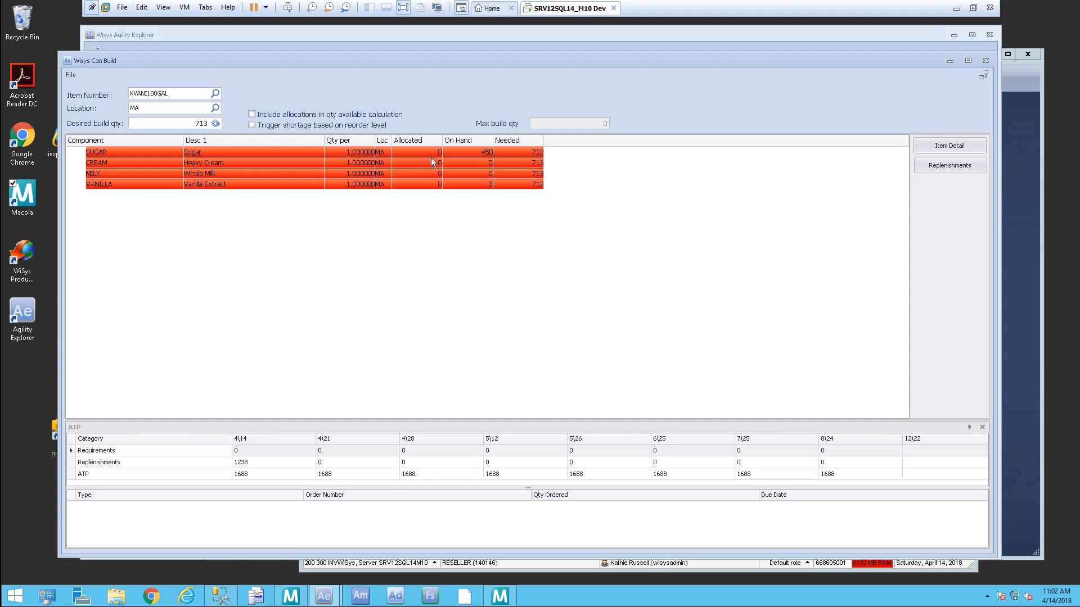
pyautogui.click(118, 163)
pyautogui.click(951, 167)
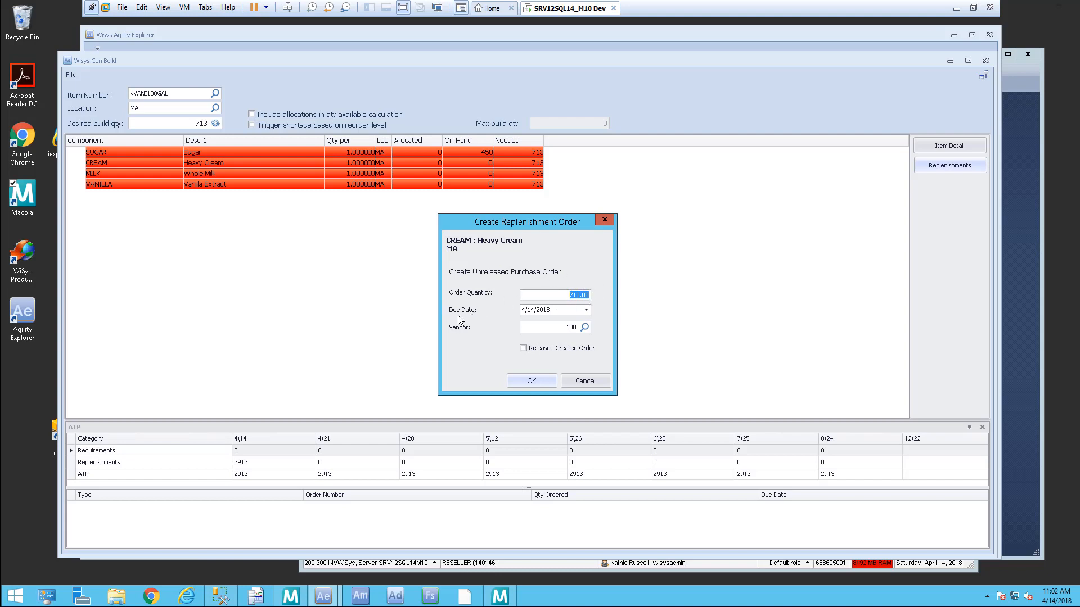
# Step: Create a released purchase order for 713 Heavy Cream due 4/16/2018
pyautogui.click(586, 310)
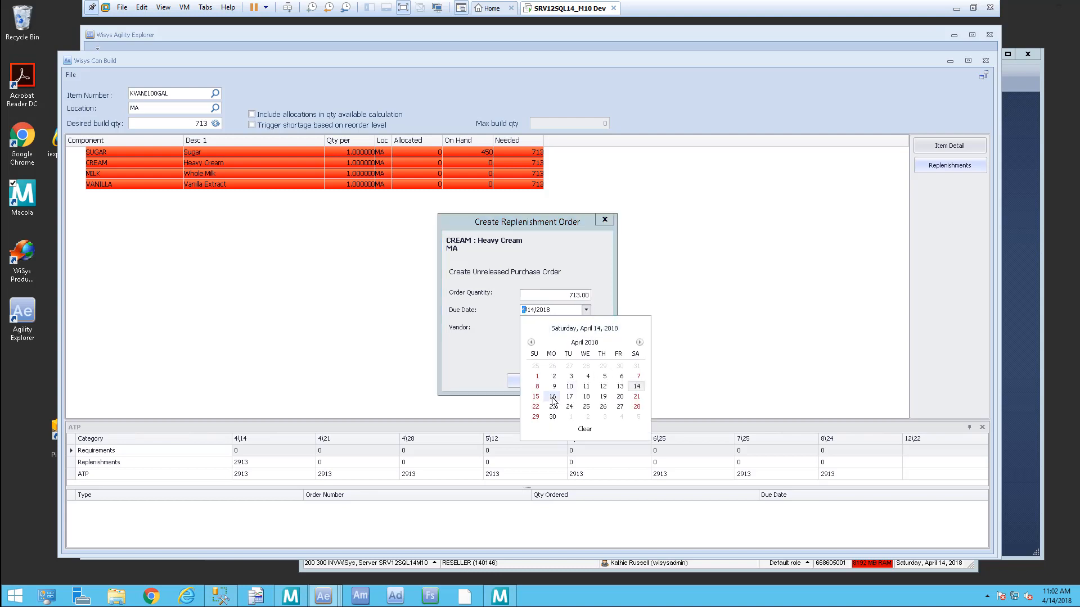
pyautogui.click(553, 396)
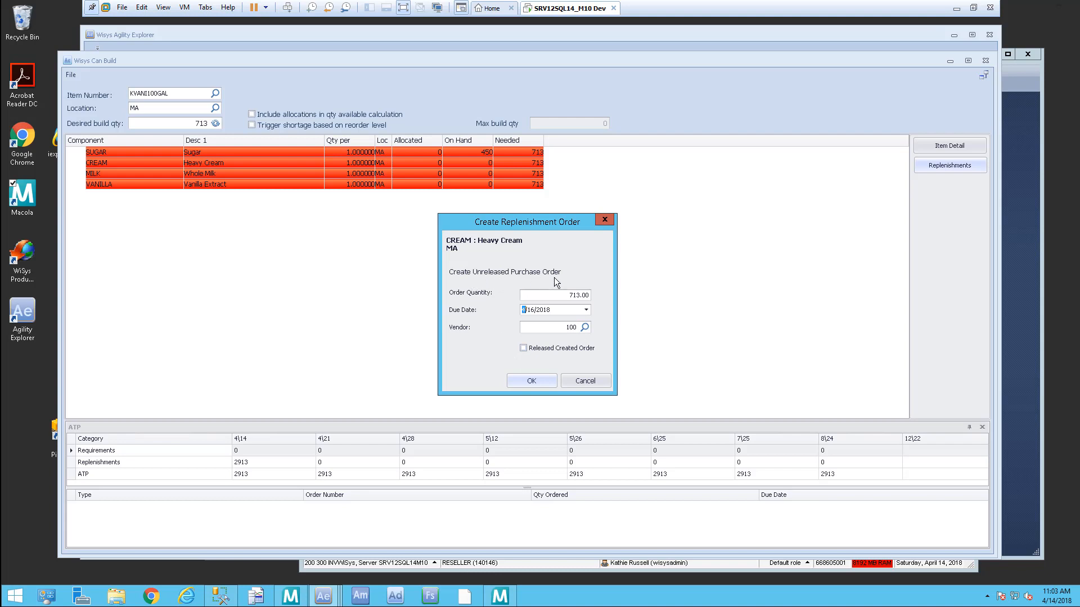
pyautogui.click(523, 350)
pyautogui.click(543, 383)
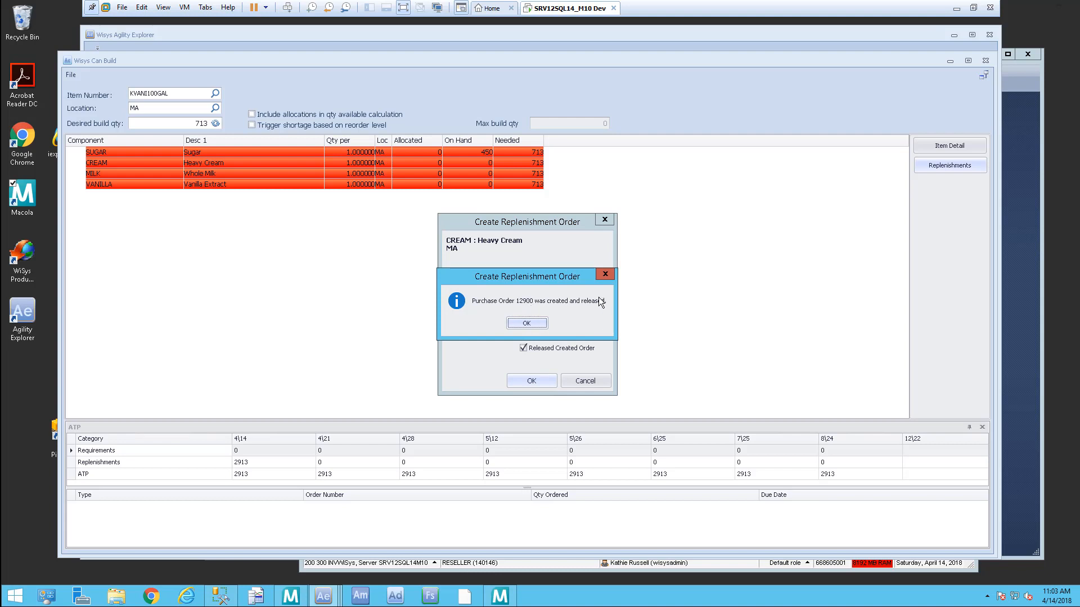
pyautogui.click(539, 323)
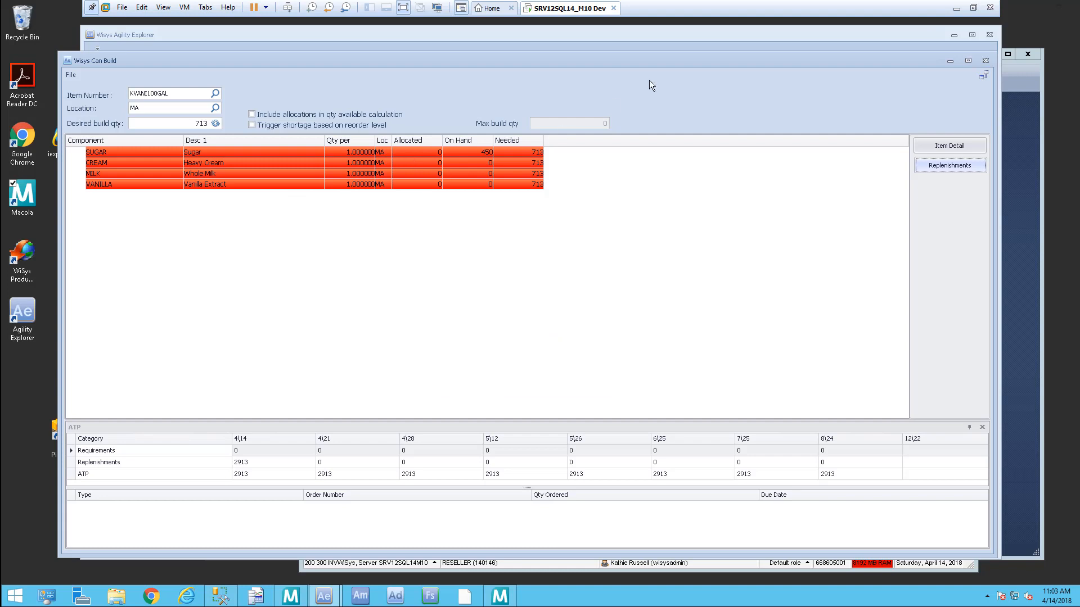
# Step: Close Can Build and rerun POP Production Advice with the default filter
pyautogui.click(987, 32)
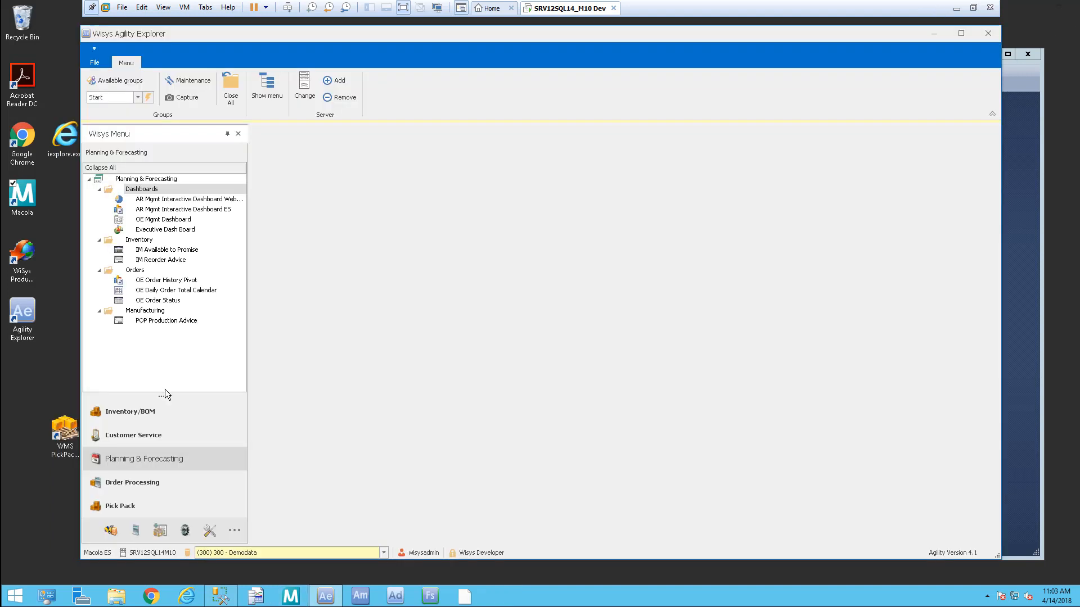
pyautogui.click(181, 322)
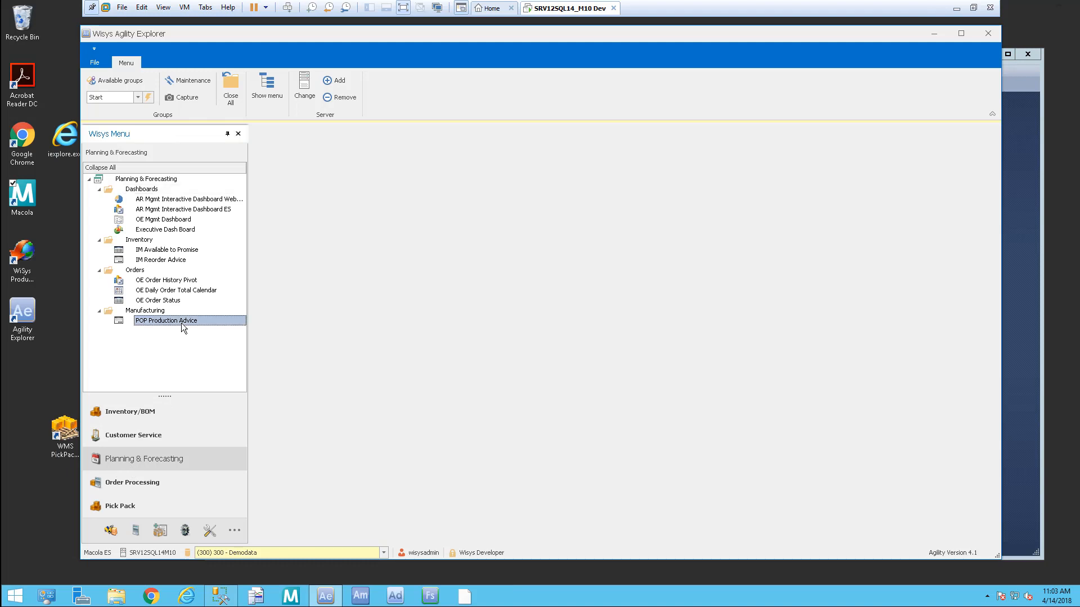
pyautogui.doubleClick(181, 322)
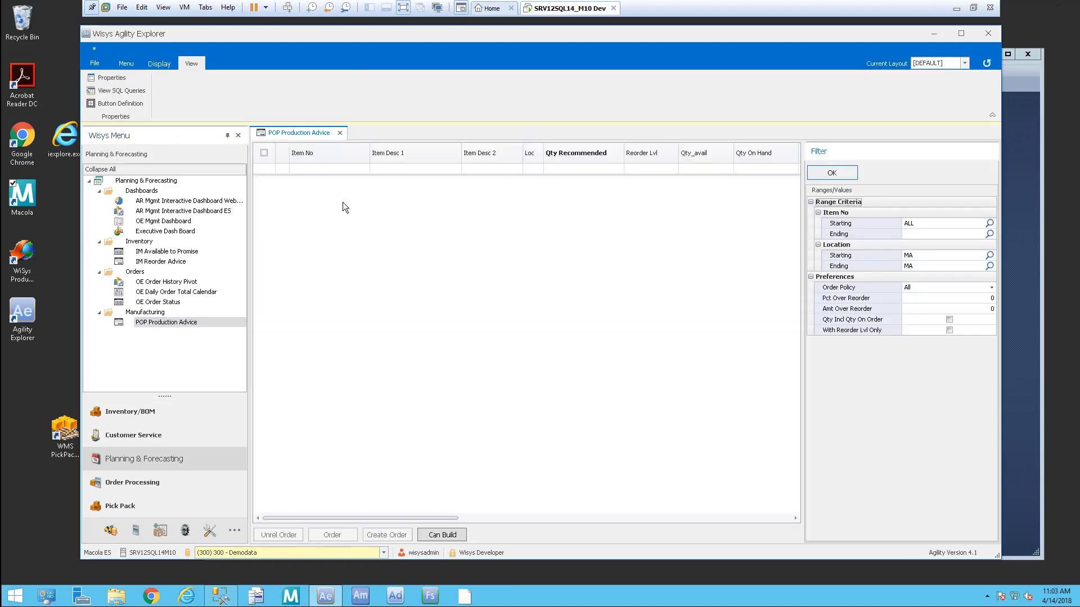
pyautogui.click(832, 173)
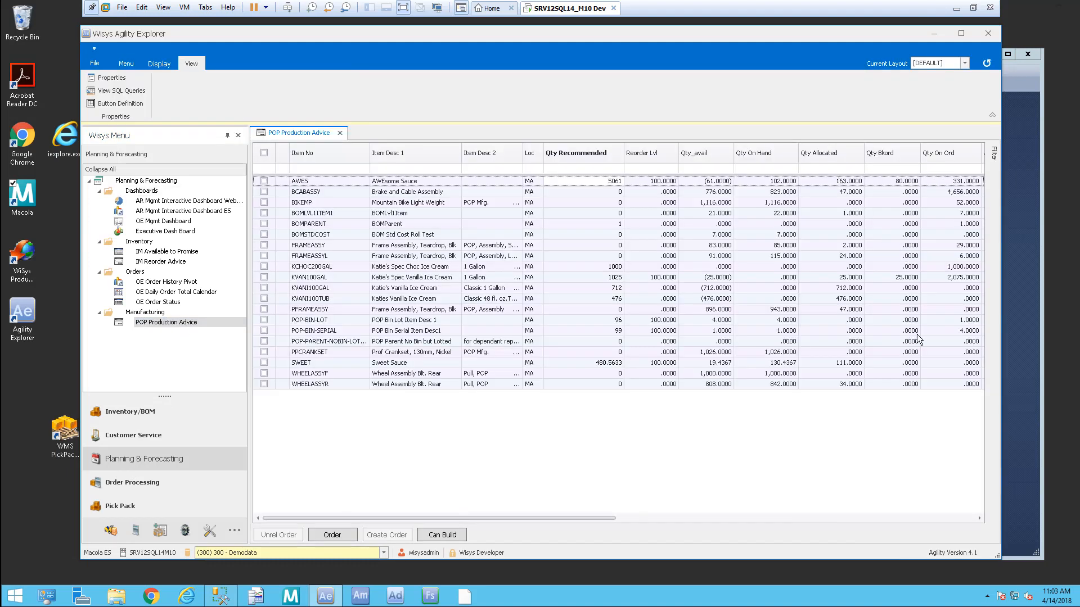
# Step: Set KVANI100GAL's recommended quantity to 750 and check it alongside KVANI100TUB
pyautogui.click(324, 288)
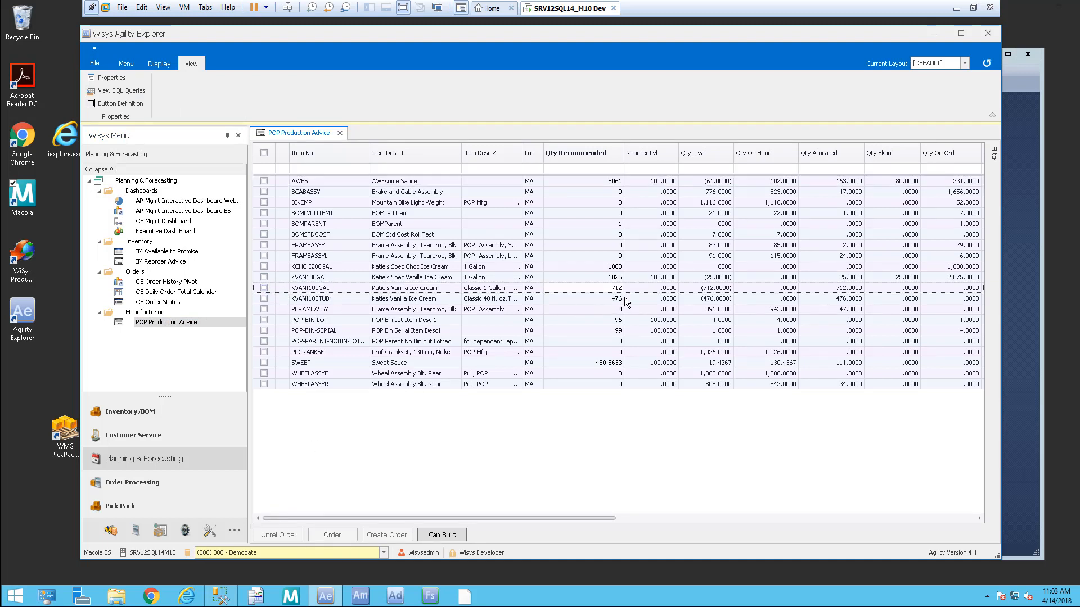
pyautogui.click(264, 287)
pyautogui.click(263, 297)
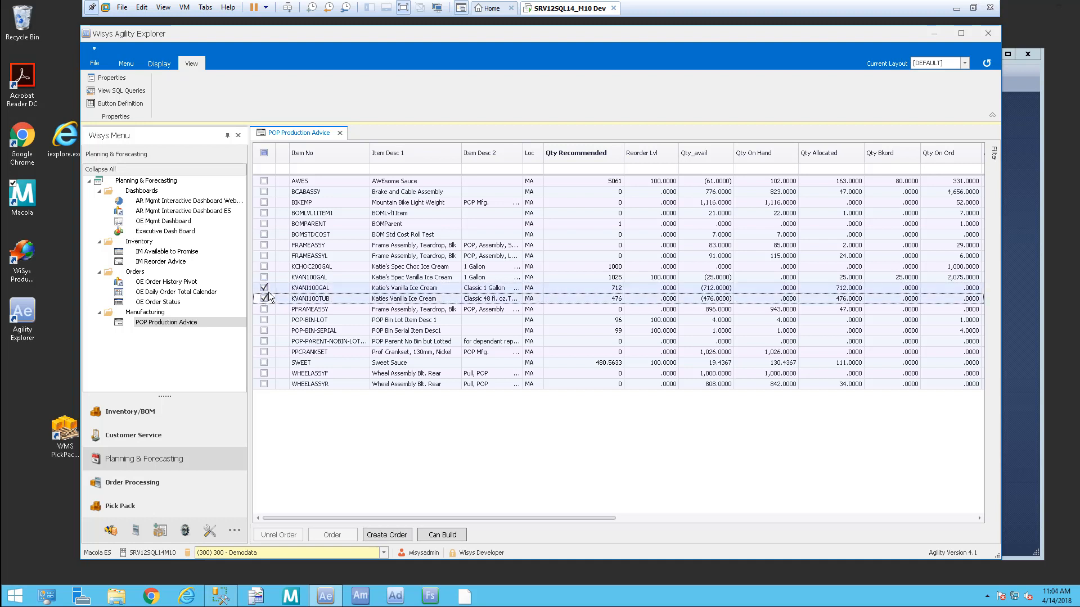
pyautogui.click(609, 287)
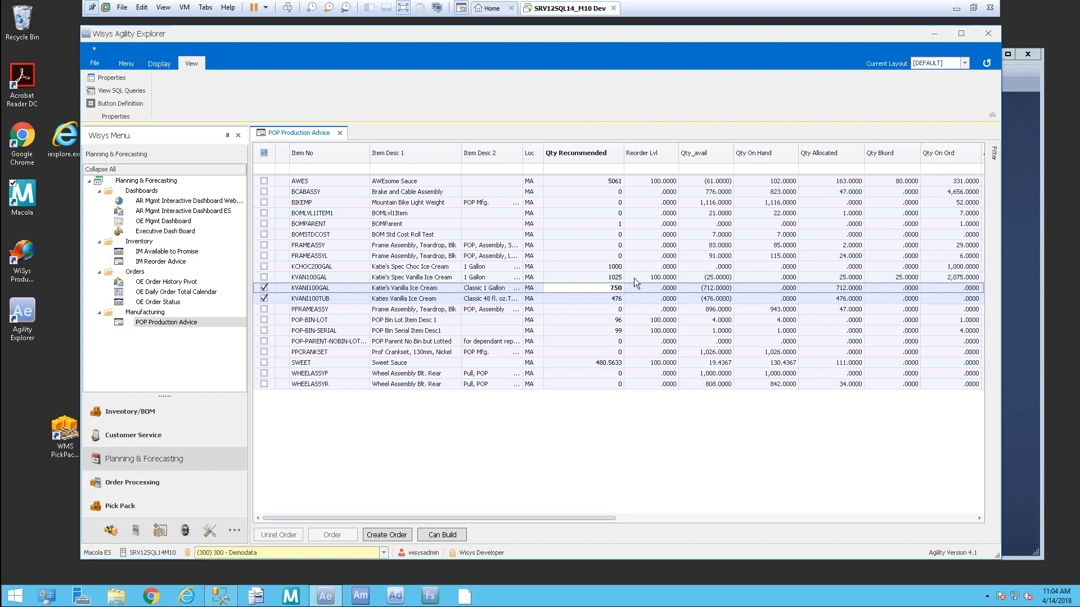
pyautogui.write('750')
pyautogui.press('Down')
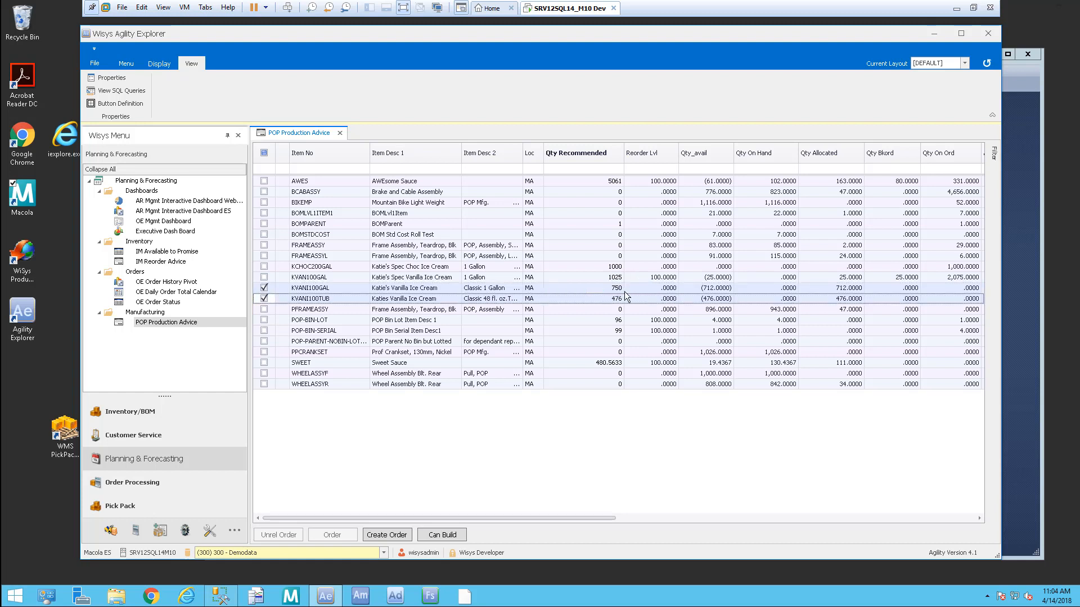
pyautogui.click(264, 288)
# Step: Create orders for the checked vanilla ice cream items due 4/18/2018
pyautogui.click(395, 537)
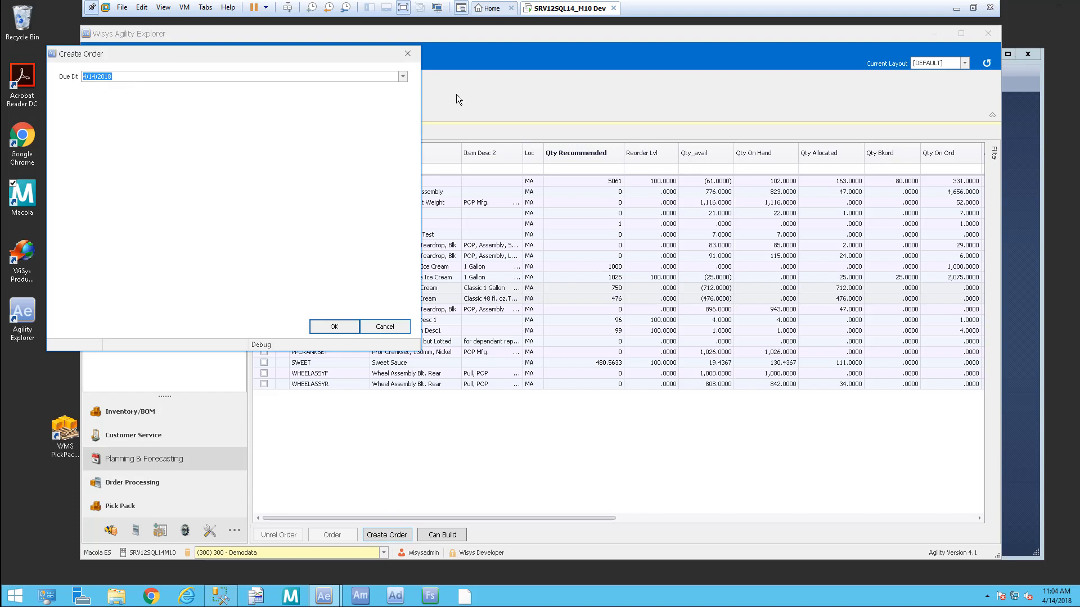
pyautogui.click(403, 77)
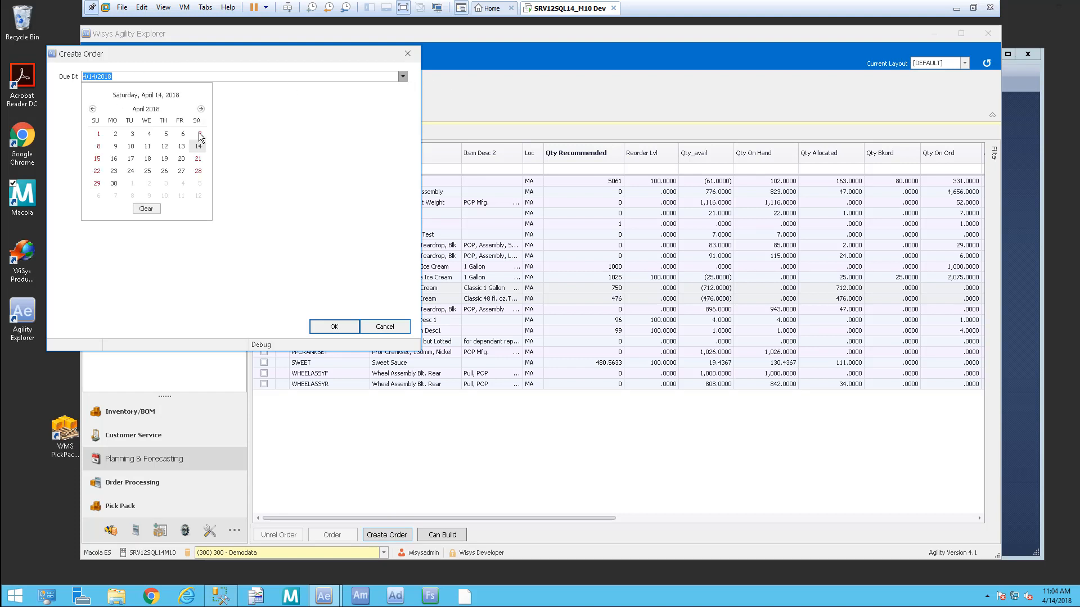
pyautogui.click(147, 159)
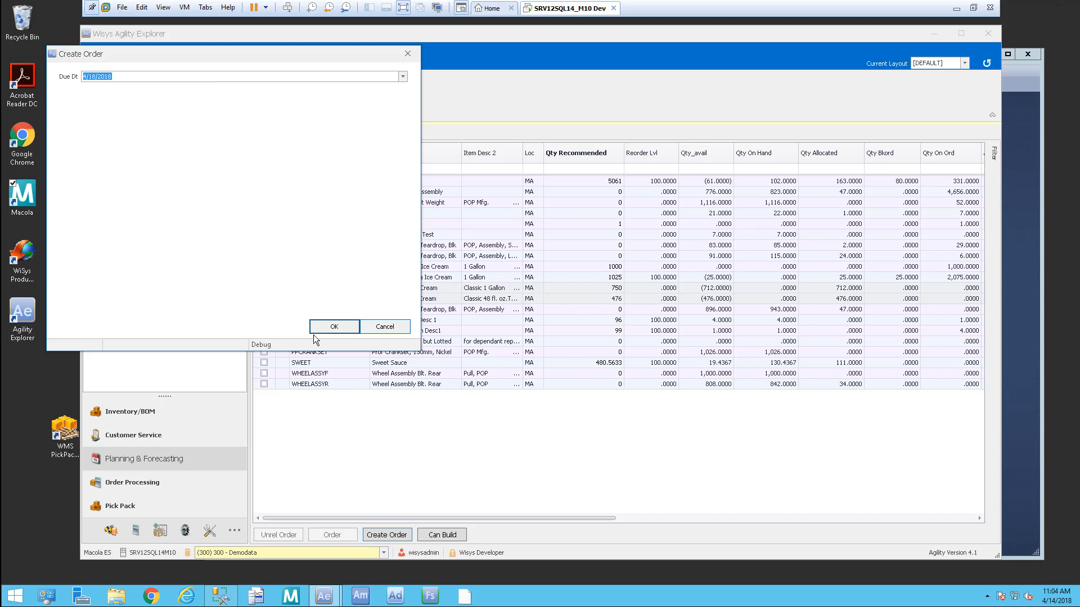
pyautogui.click(336, 327)
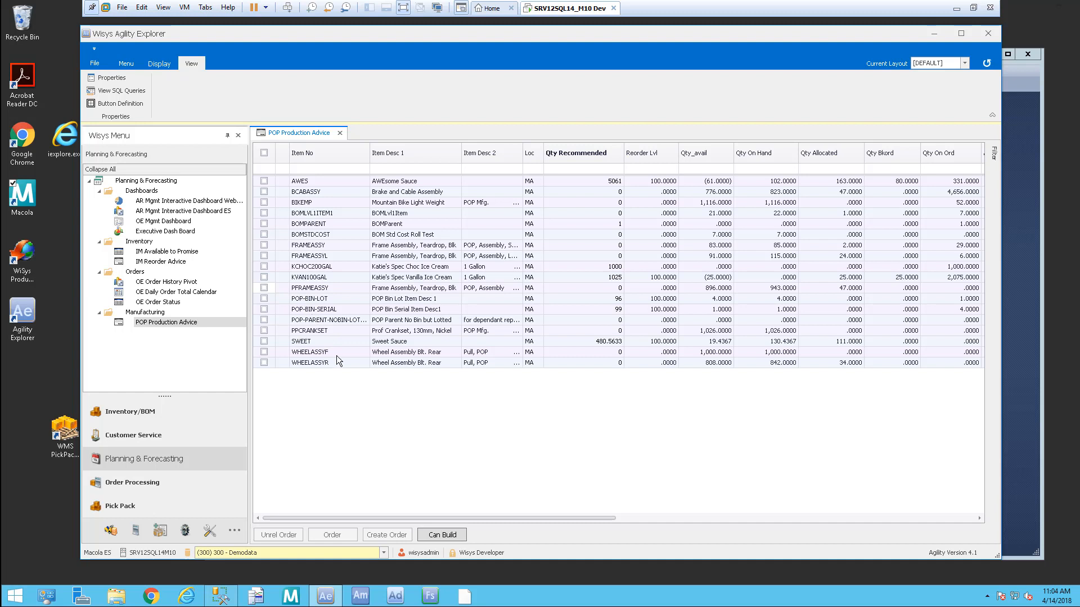
# Step: Close POP Production Advice and load IM Reorder Advice for location MA
pyautogui.click(340, 132)
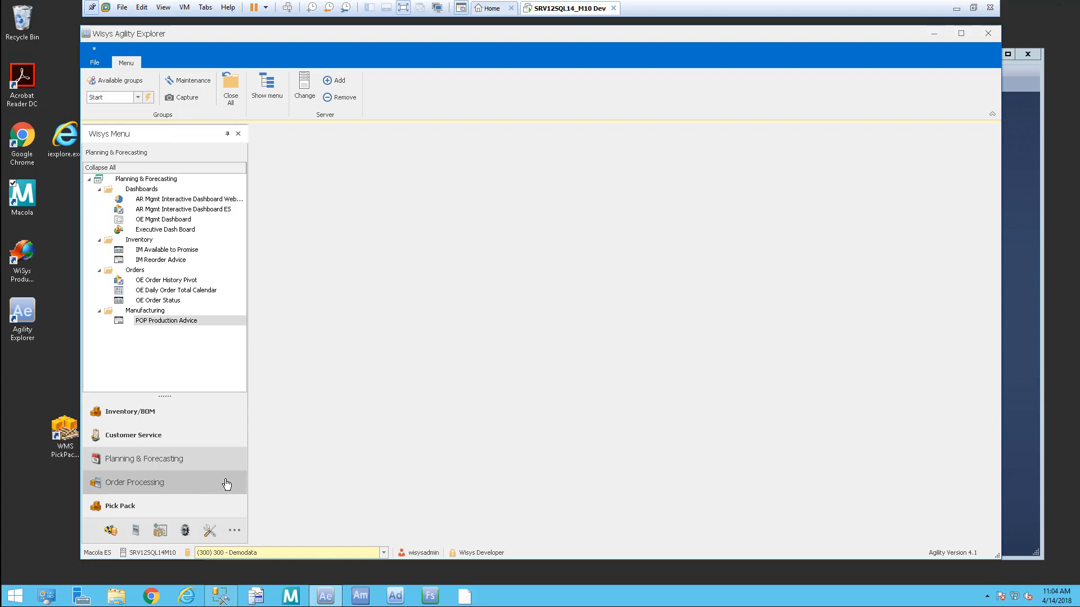
pyautogui.doubleClick(196, 261)
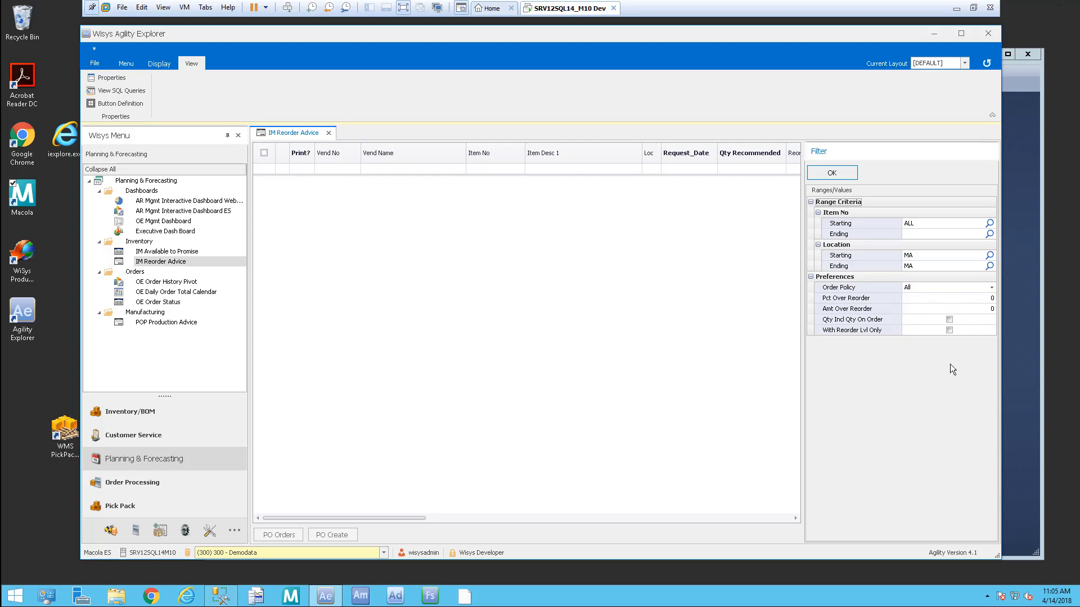
pyautogui.click(833, 173)
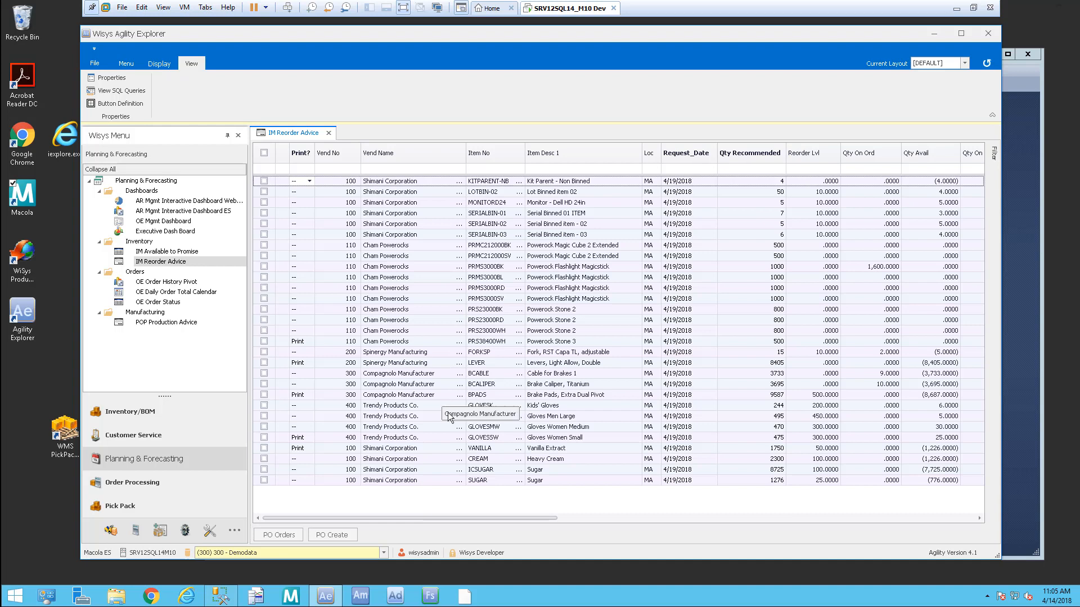
# Step: Review the VANILLA, CREAM and SUGAR reorder rows and their recommended quantities
pyautogui.click(426, 449)
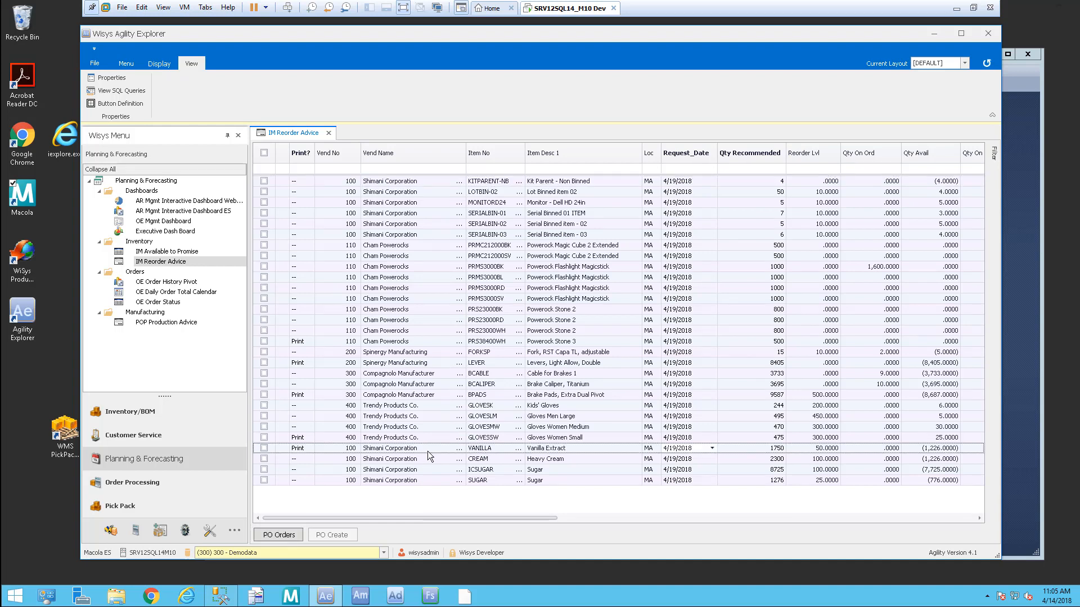
pyautogui.click(434, 458)
pyautogui.click(440, 481)
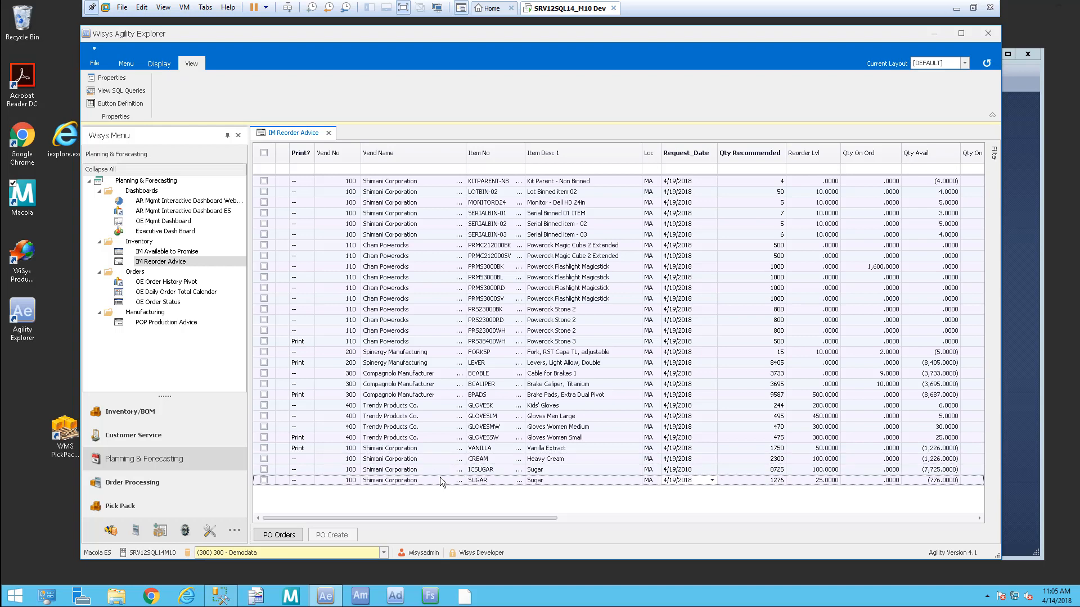
pyautogui.click(761, 453)
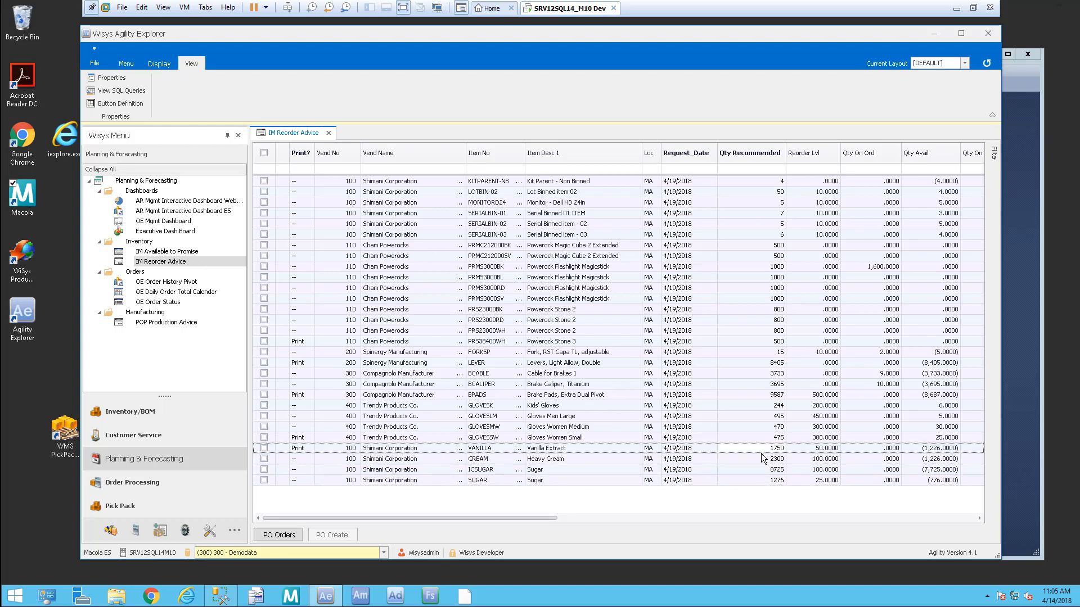
pyautogui.click(745, 469)
pyautogui.click(777, 481)
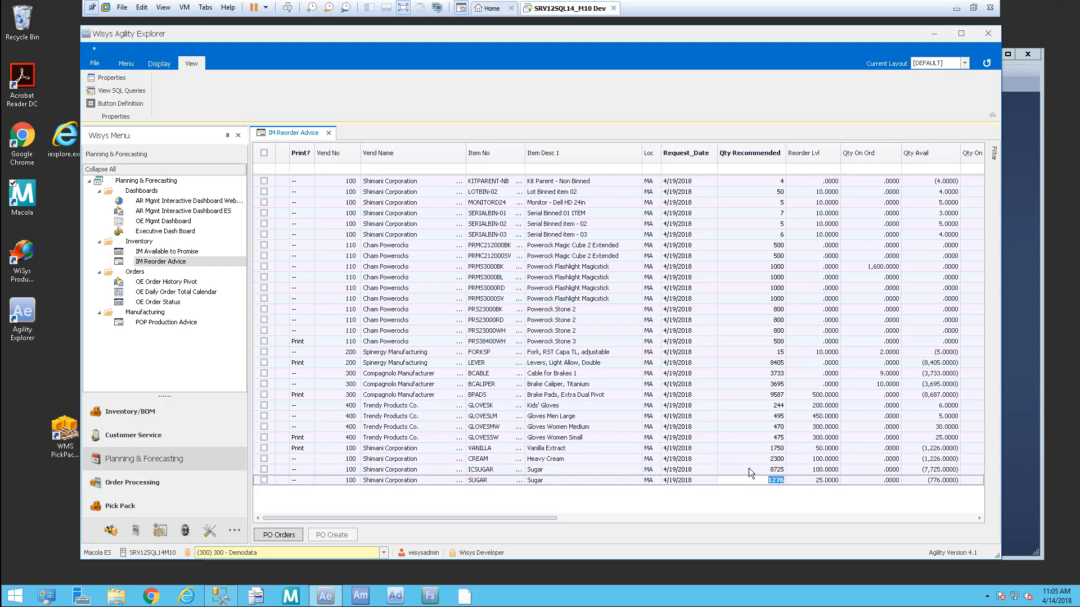
pyautogui.click(769, 448)
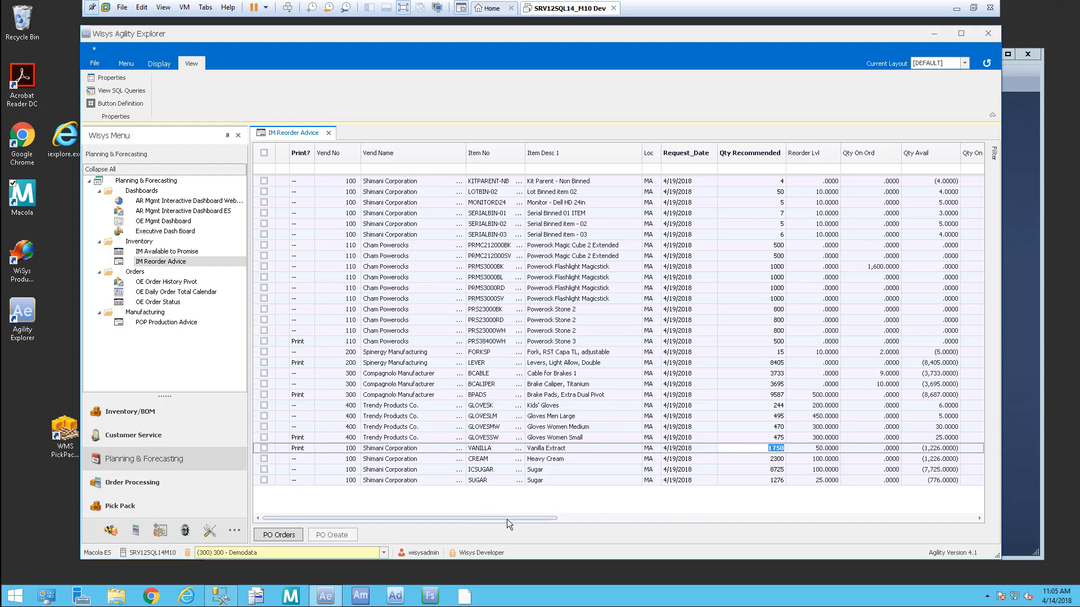
pyautogui.moveTo(515, 518); pyautogui.dragTo(788, 544)
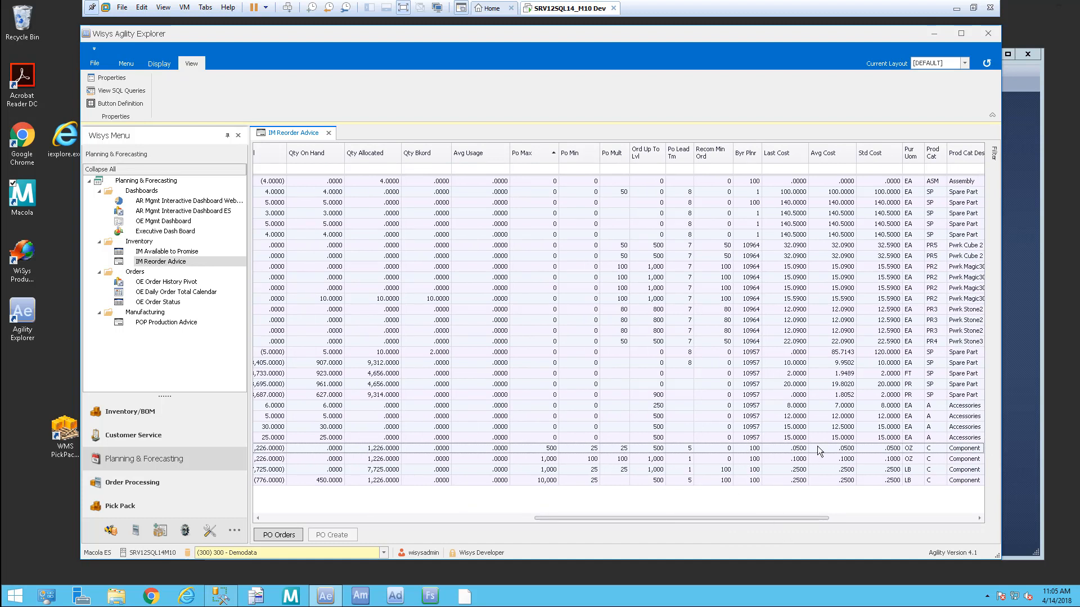
pyautogui.moveTo(815, 515); pyautogui.dragTo(501, 519)
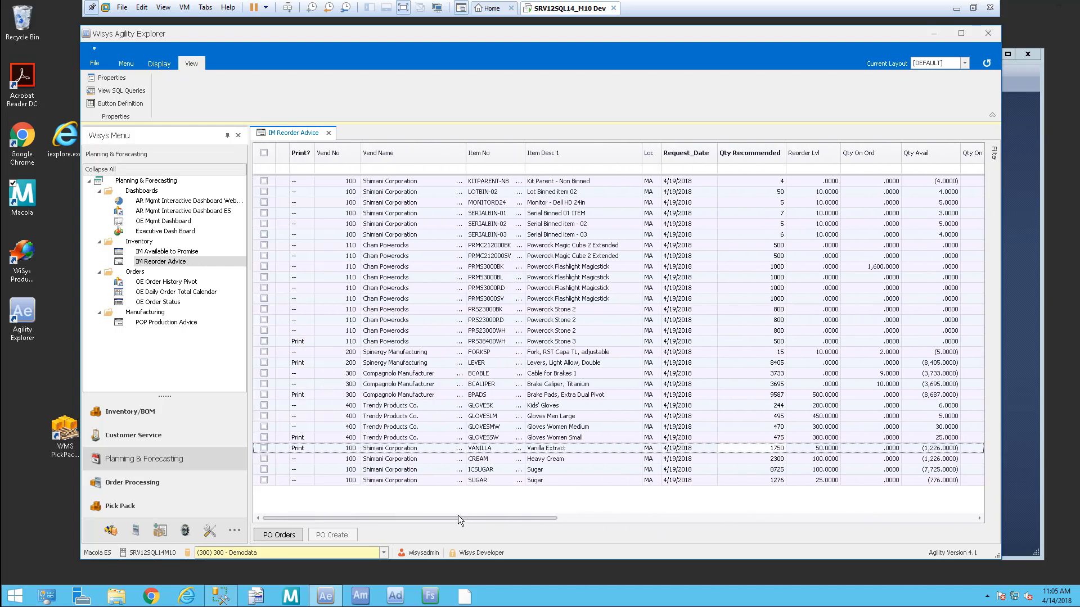
# Step: Check VANILLA with Print? set to Print, and check CREAM
pyautogui.click(264, 449)
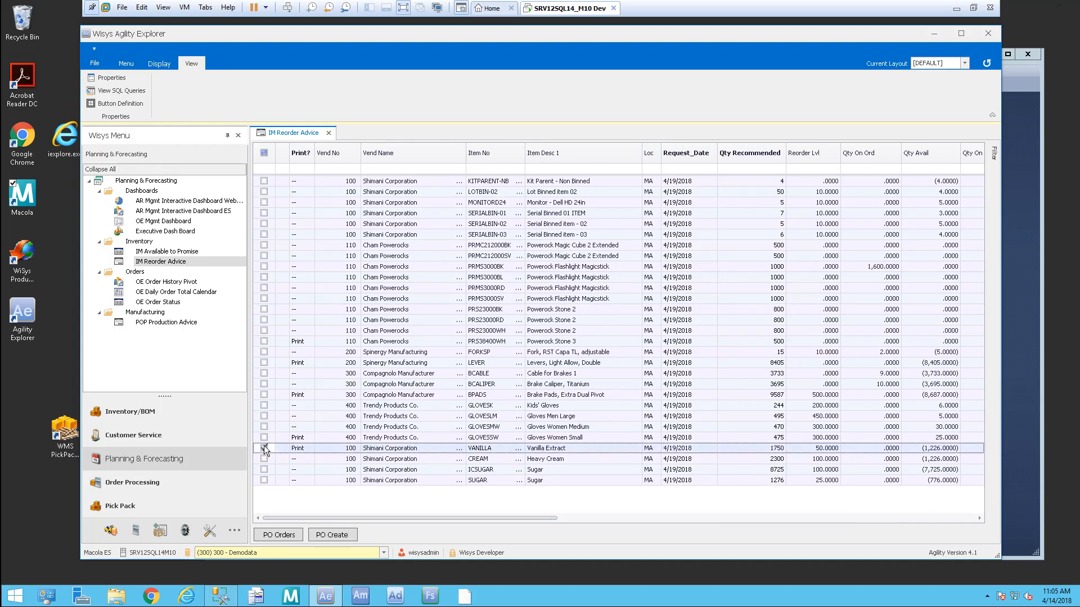
pyautogui.click(307, 450)
pyautogui.click(308, 458)
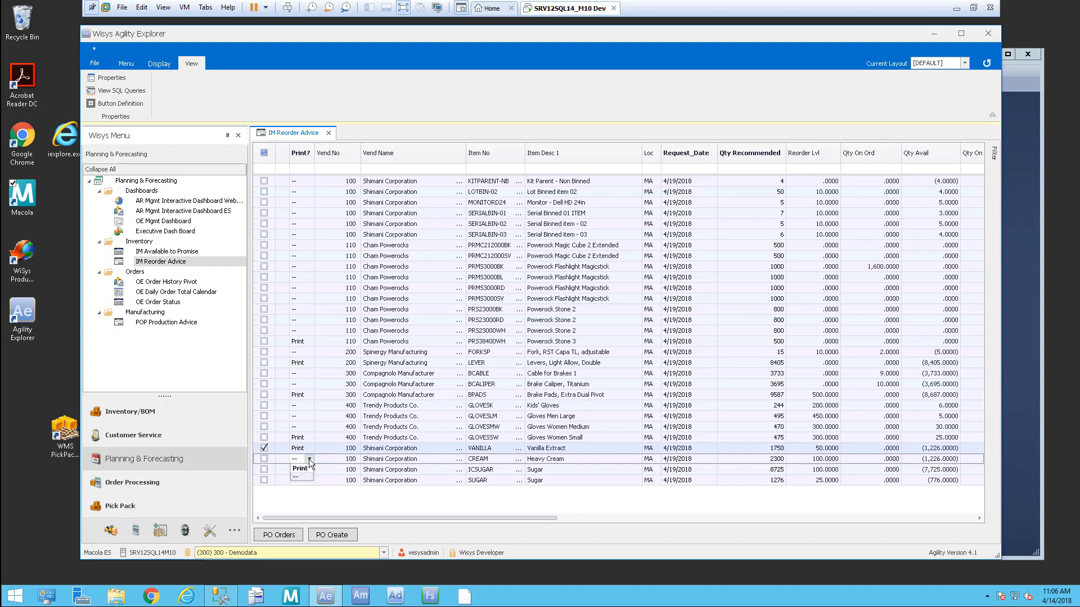
pyautogui.click(263, 459)
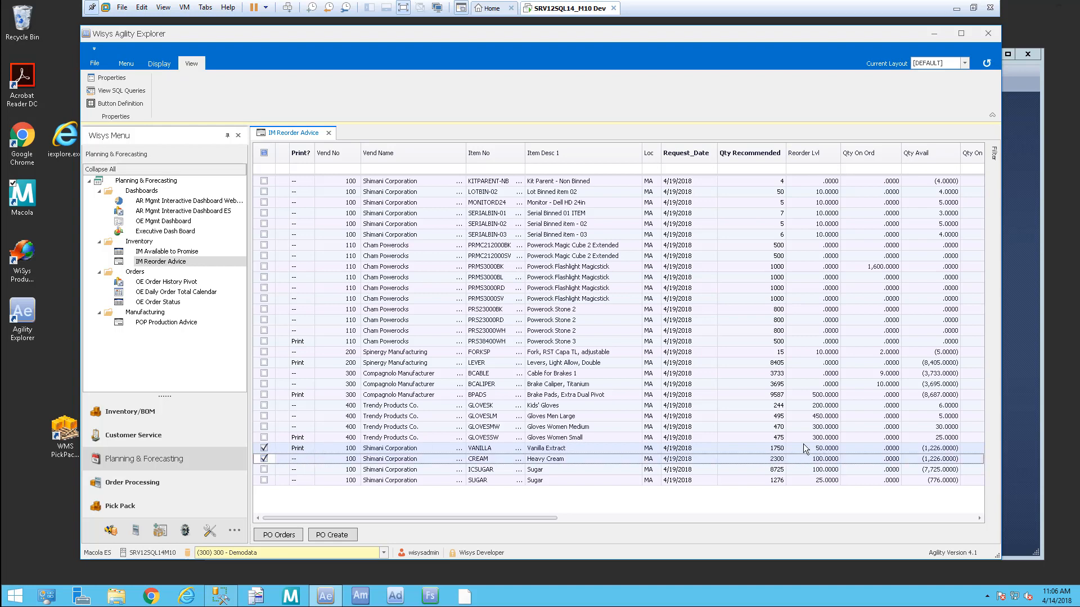
# Step: Set VANILLA's recommended quantity to 2000 and create purchase order 130-00, closing the report
pyautogui.click(769, 448)
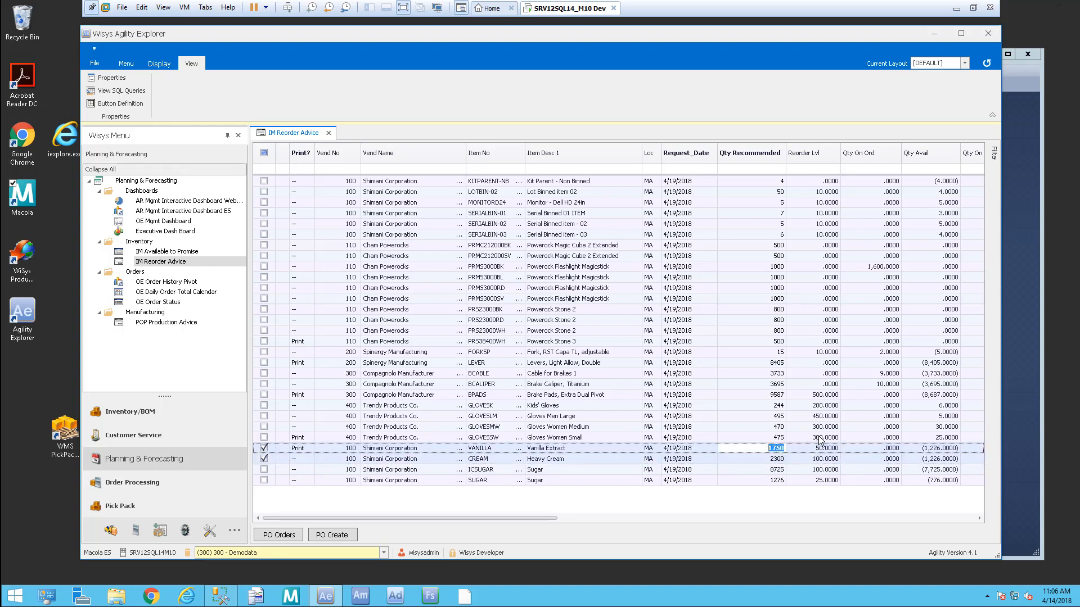
pyautogui.write('200')
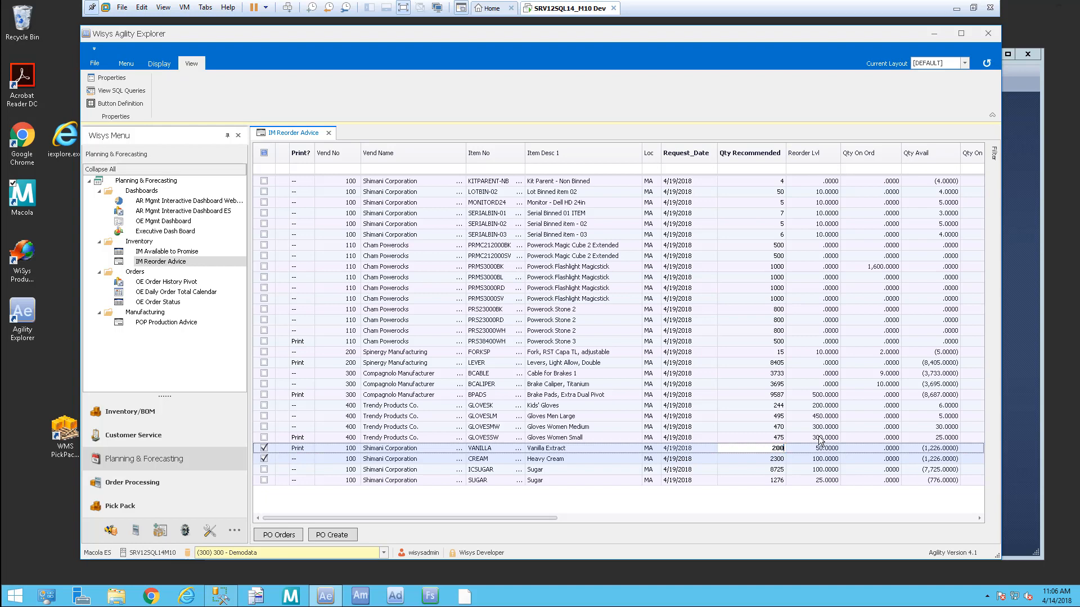
pyautogui.write('0')
pyautogui.press('Down')
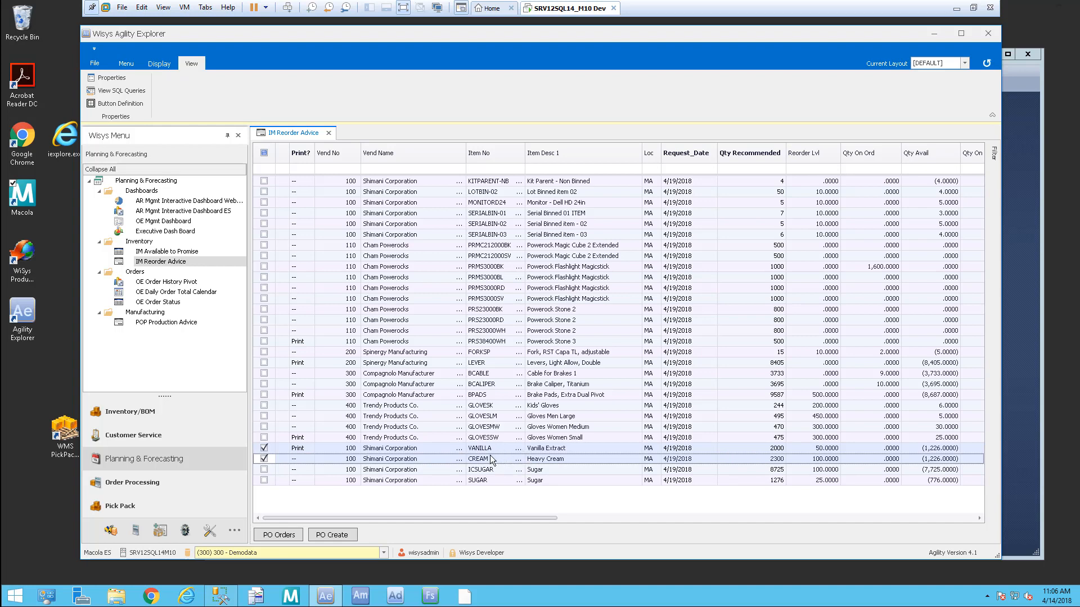
pyautogui.click(343, 535)
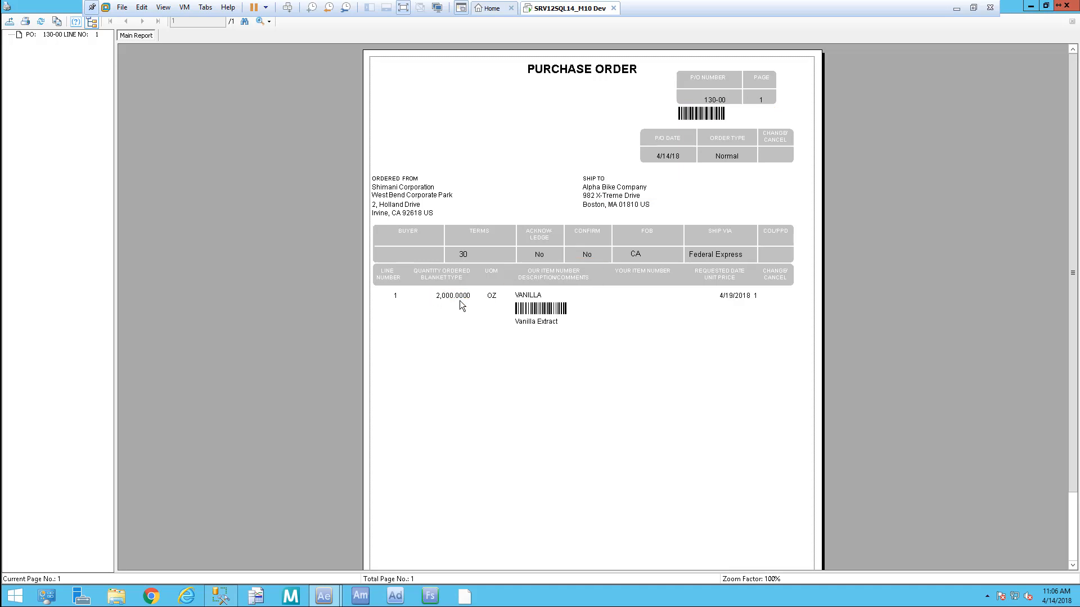
pyautogui.click(1067, 5)
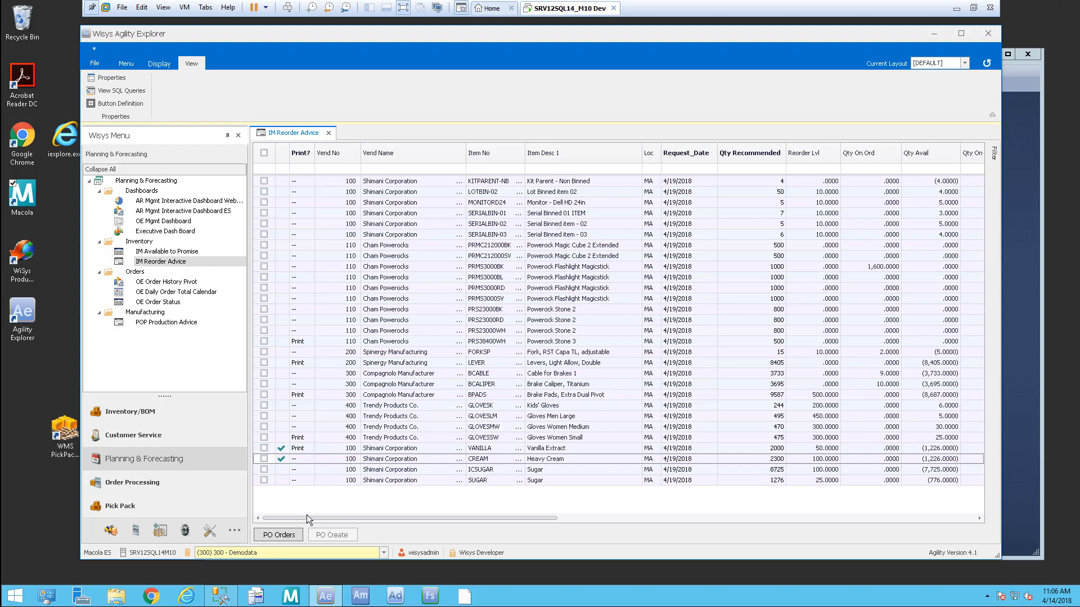
# Step: Review the newest open purchase order line for CREAM in its full purchase order
pyautogui.click(270, 535)
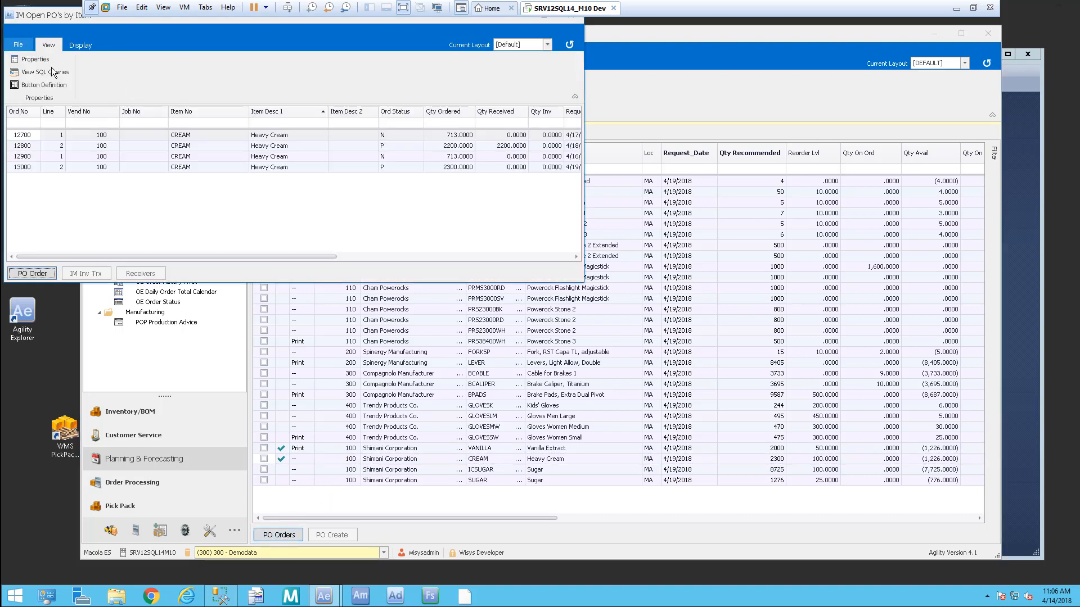
pyautogui.click(27, 168)
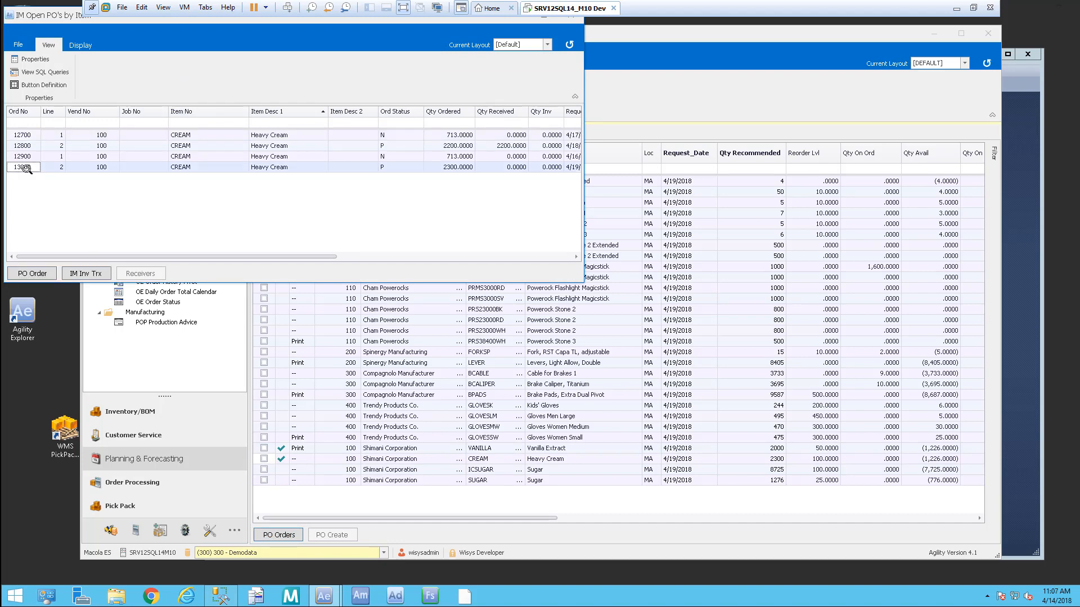
pyautogui.moveTo(45, 20); pyautogui.dragTo(109, 73)
pyautogui.click(97, 331)
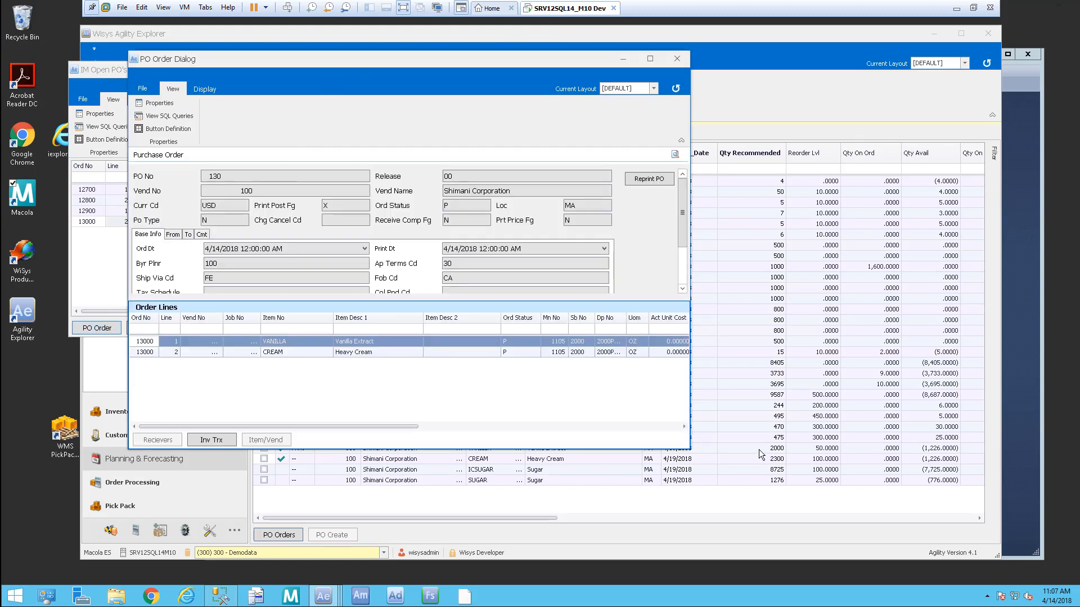
# Step: Close the purchase order details, the open orders list and the IM Reorder Advice view
pyautogui.click(678, 59)
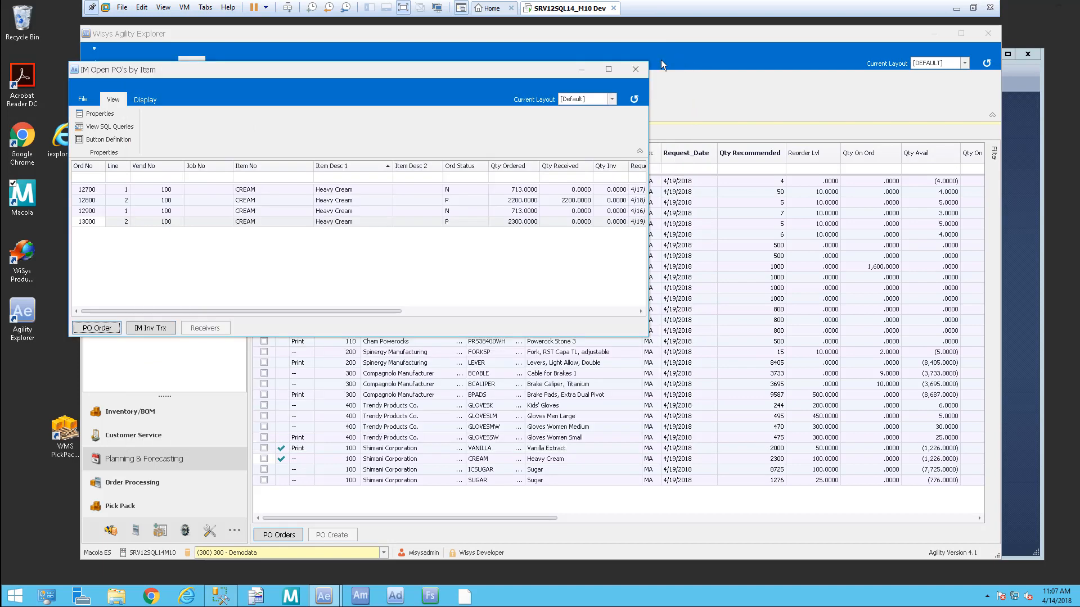
pyautogui.click(633, 70)
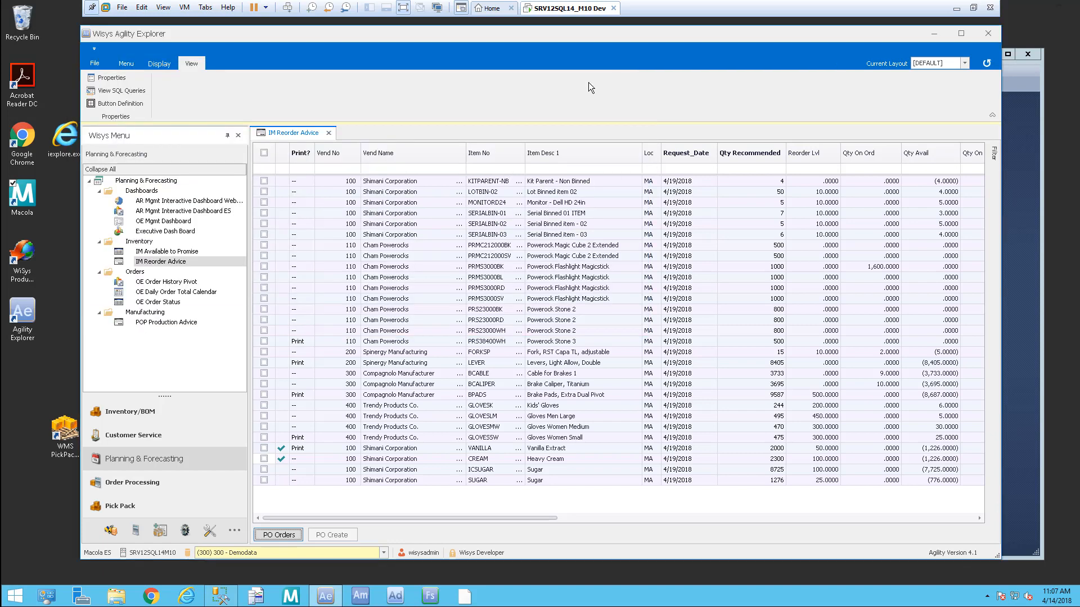
pyautogui.click(329, 134)
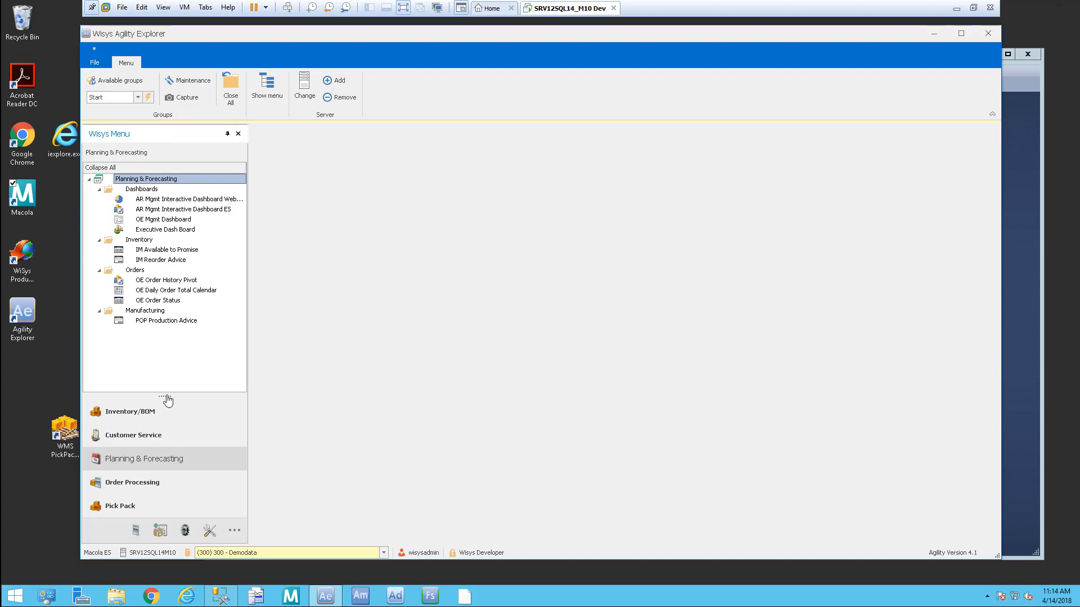
# Step: Open the PO Receipts transaction from the Purchase Order menu's transactions
pyautogui.click(136, 532)
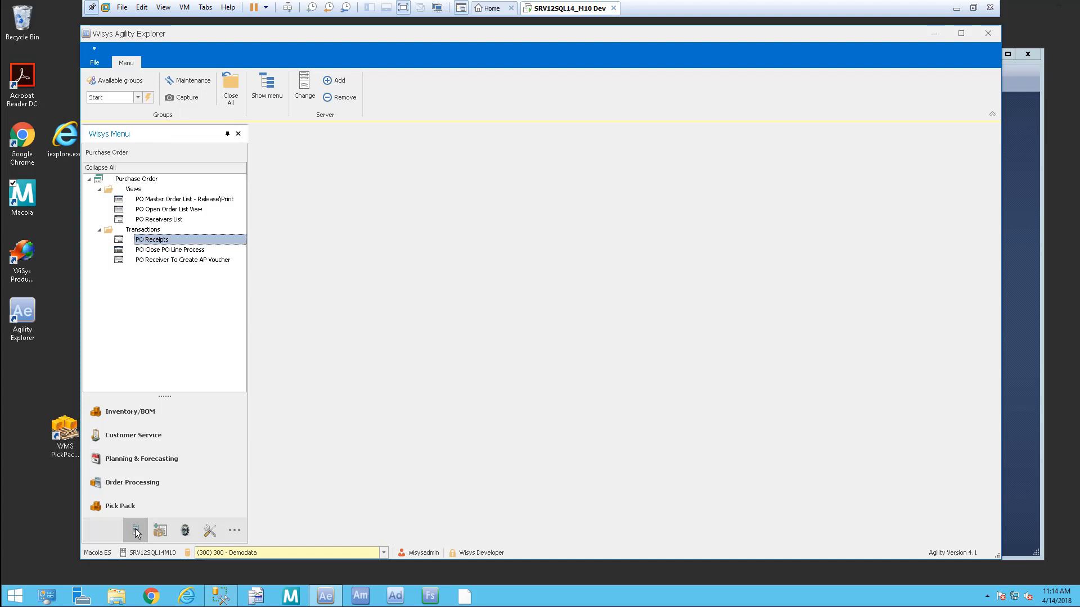
pyautogui.click(179, 200)
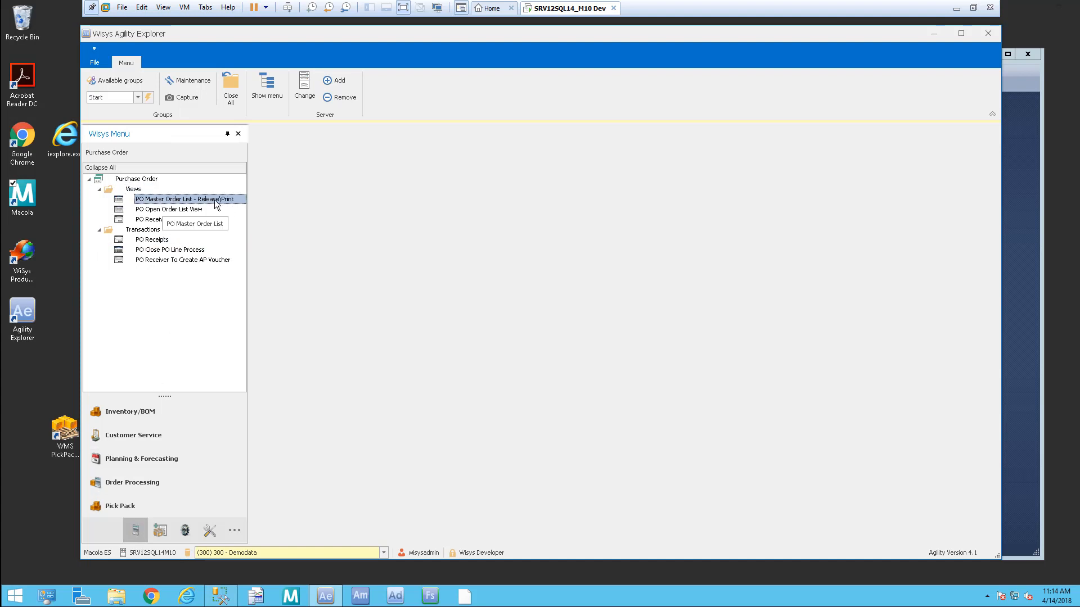
pyautogui.click(178, 210)
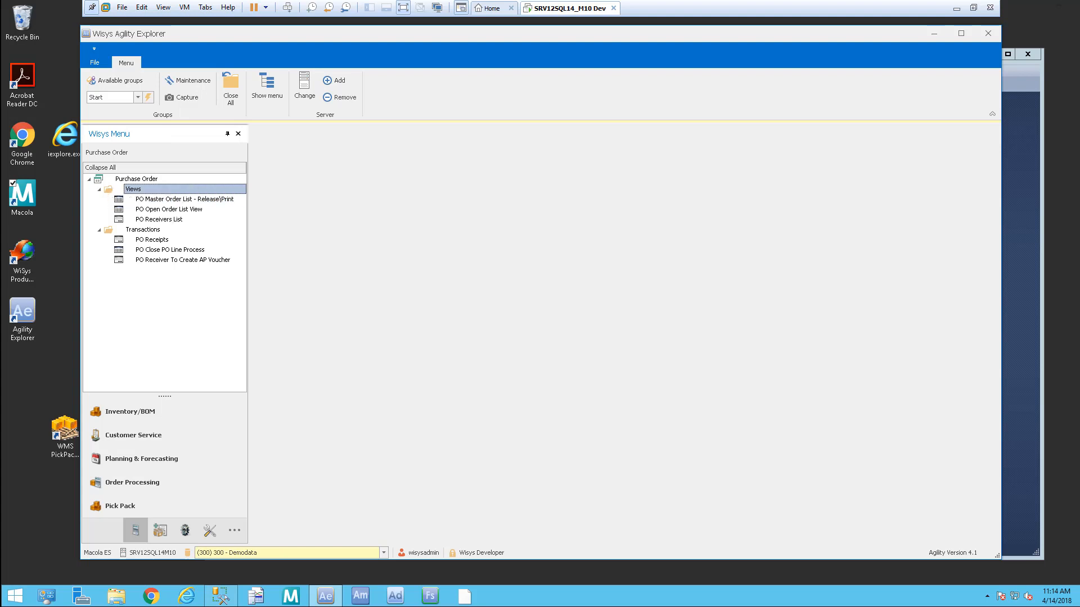
pyautogui.click(175, 220)
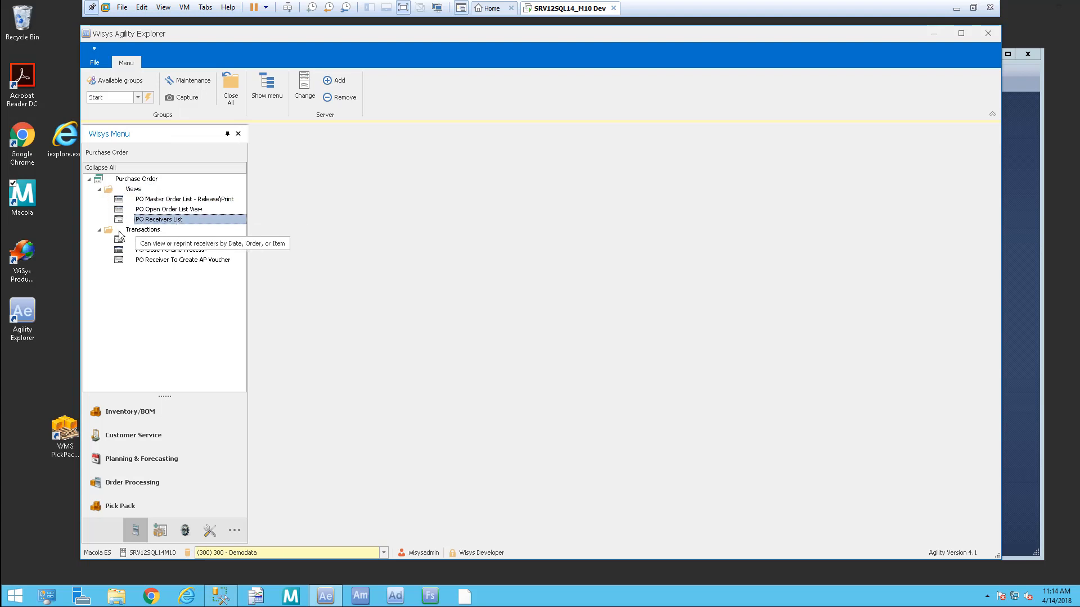
pyautogui.click(149, 239)
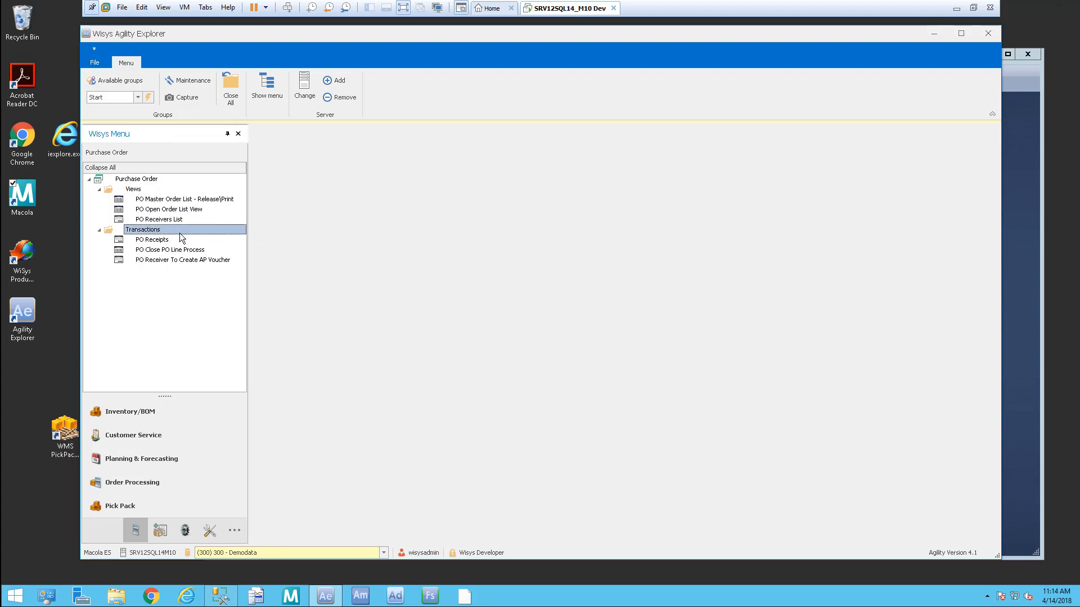
pyautogui.doubleClick(173, 242)
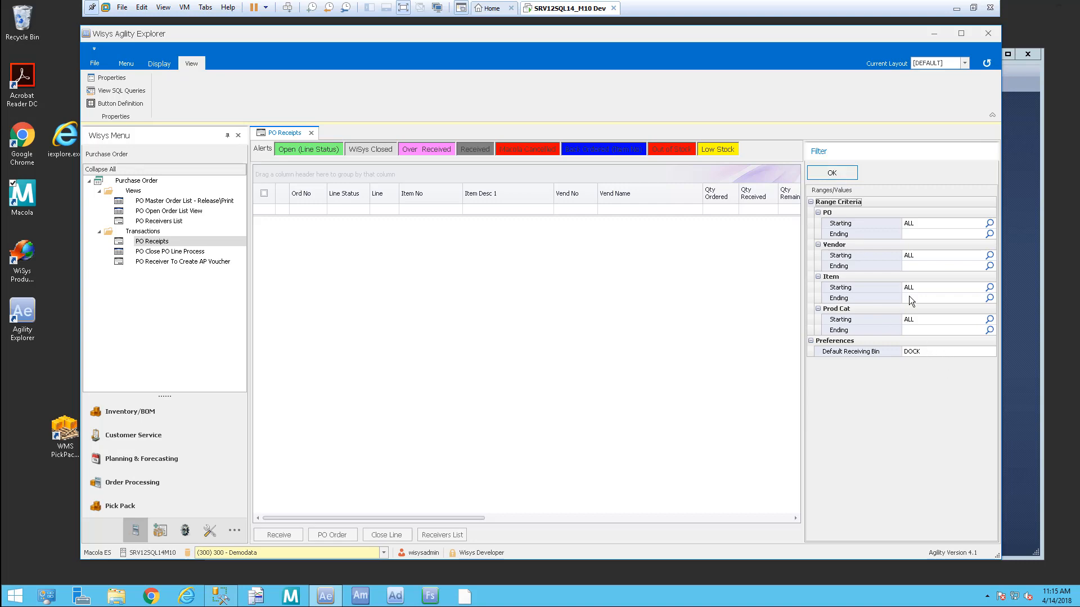
# Step: Load all PO receipt lines using the default ALL filter ranges and scroll the grid left
pyautogui.click(831, 173)
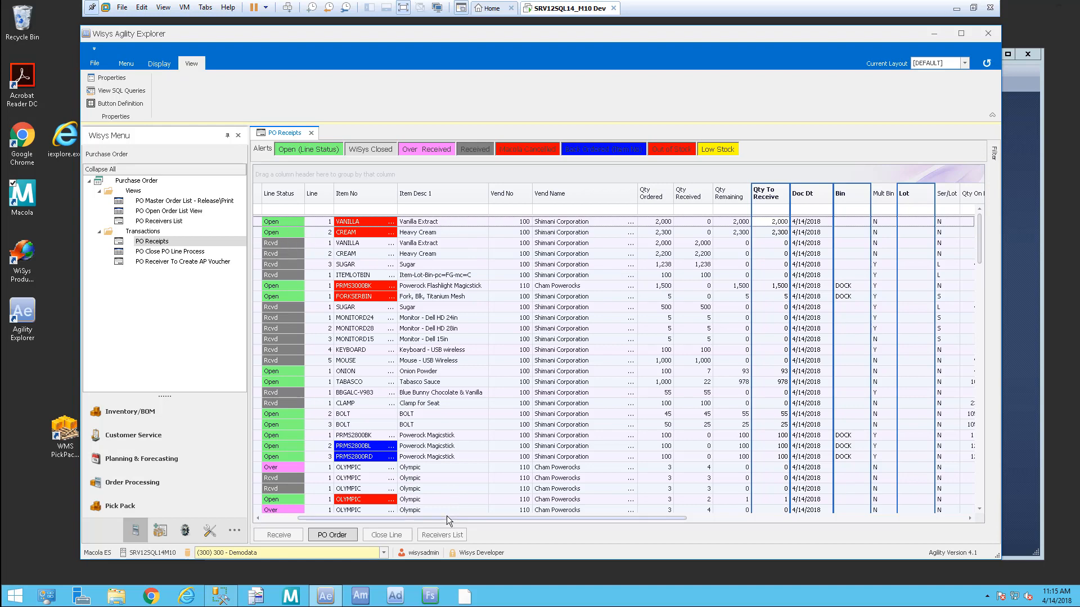
pyautogui.moveTo(444, 518); pyautogui.dragTo(340, 514)
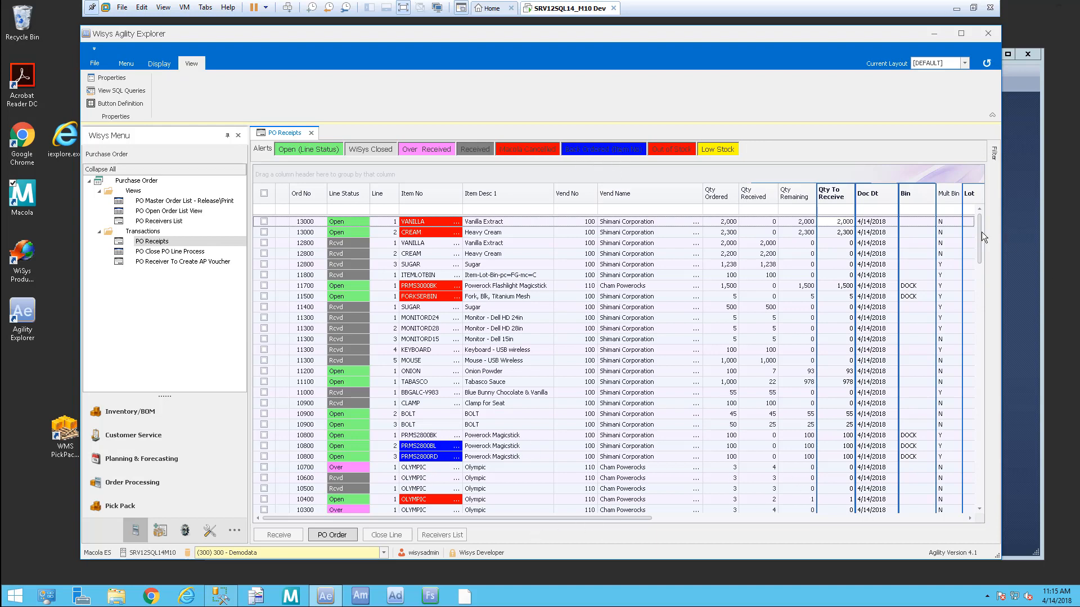
pyautogui.moveTo(977, 231); pyautogui.dragTo(983, 205)
pyautogui.moveTo(559, 518); pyautogui.dragTo(692, 534)
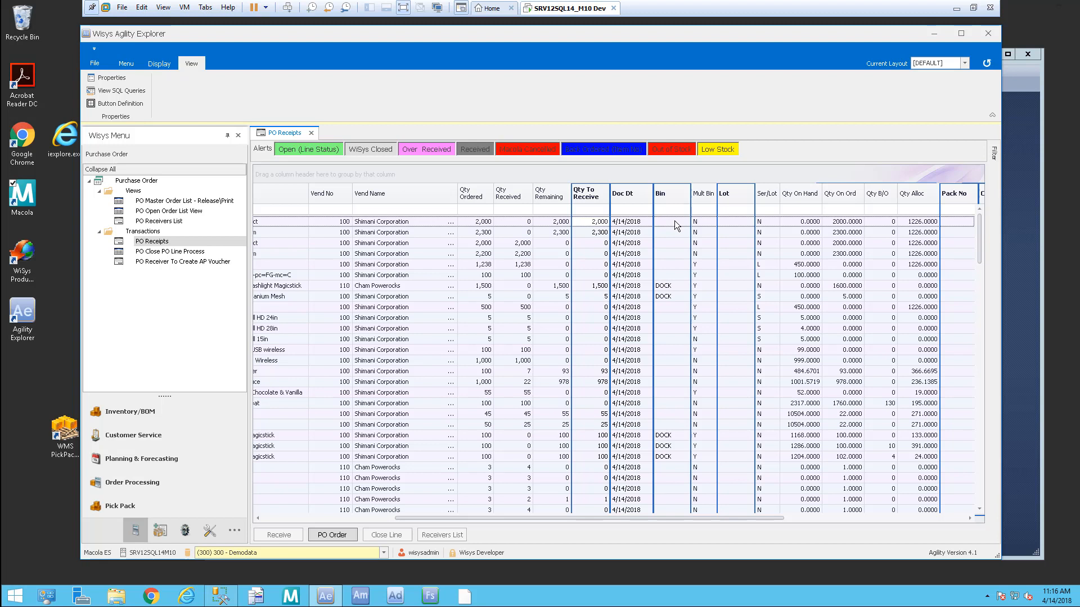
pyautogui.click(666, 287)
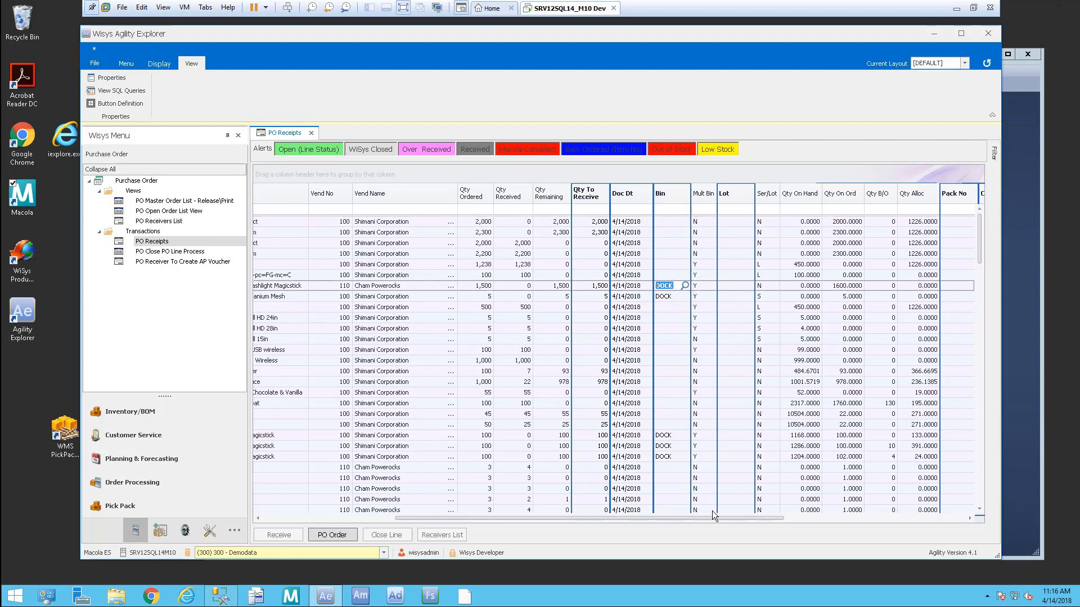
pyautogui.moveTo(717, 515); pyautogui.dragTo(829, 524)
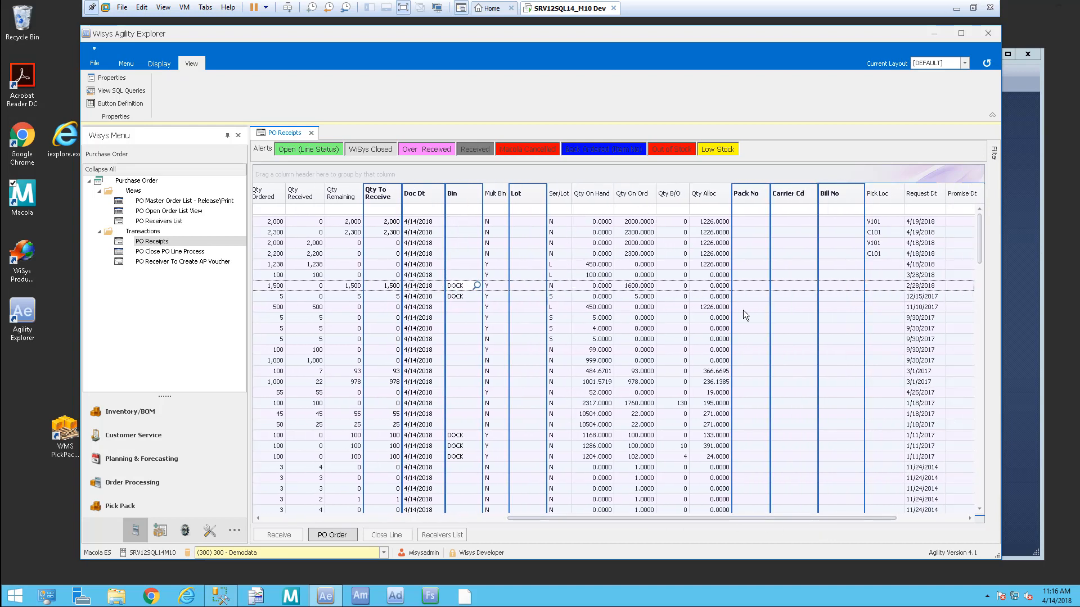
pyautogui.moveTo(847, 519); pyautogui.dragTo(974, 525)
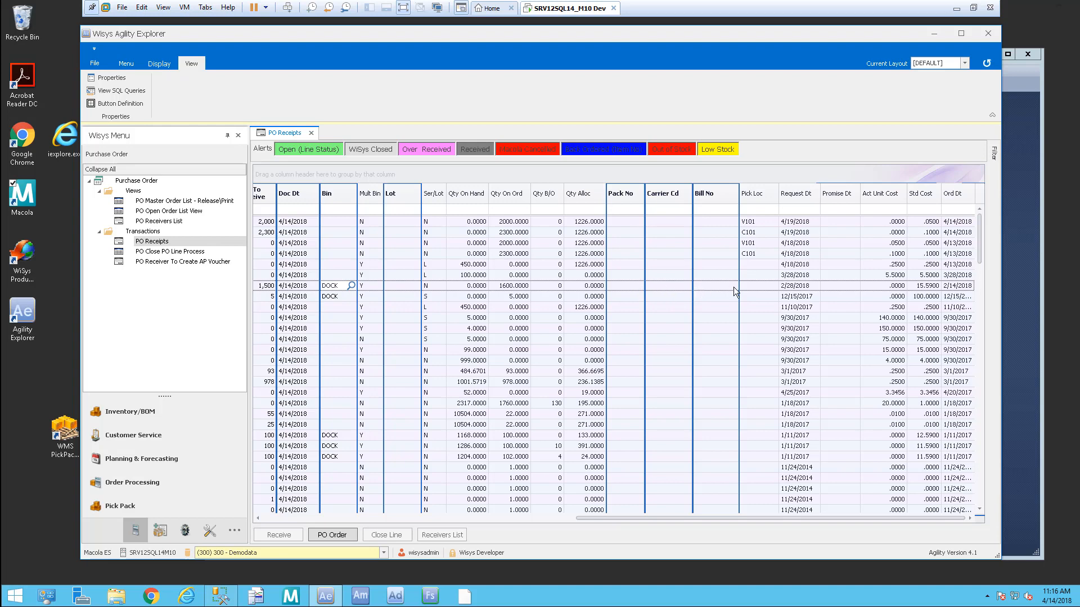
pyautogui.moveTo(956, 518); pyautogui.dragTo(543, 529)
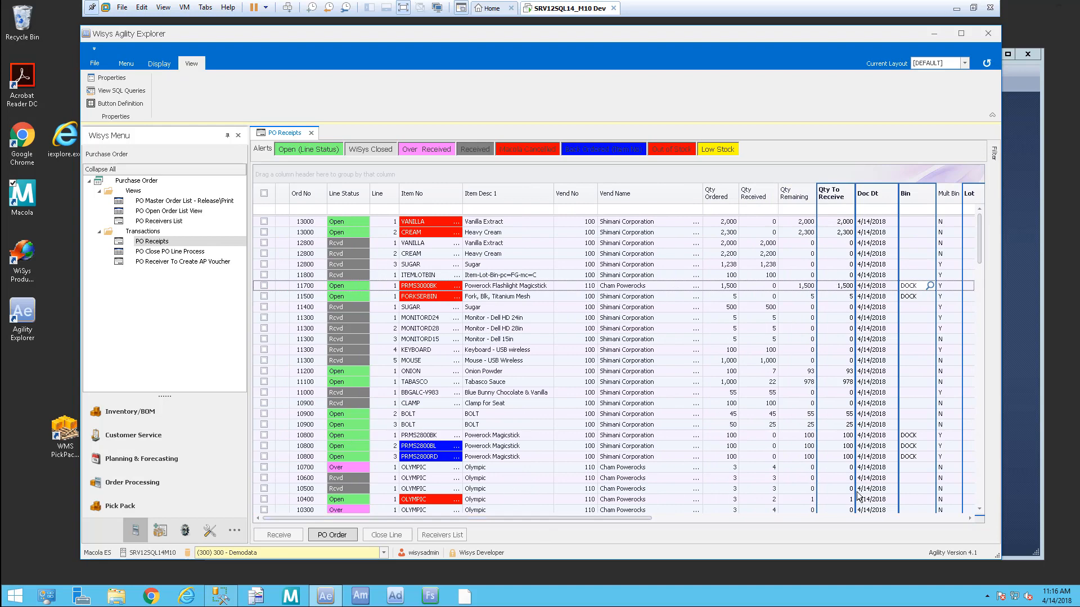
# Step: Receive 1,800 of VANILLA and the full CREAM line on PO 13000
pyautogui.click(265, 221)
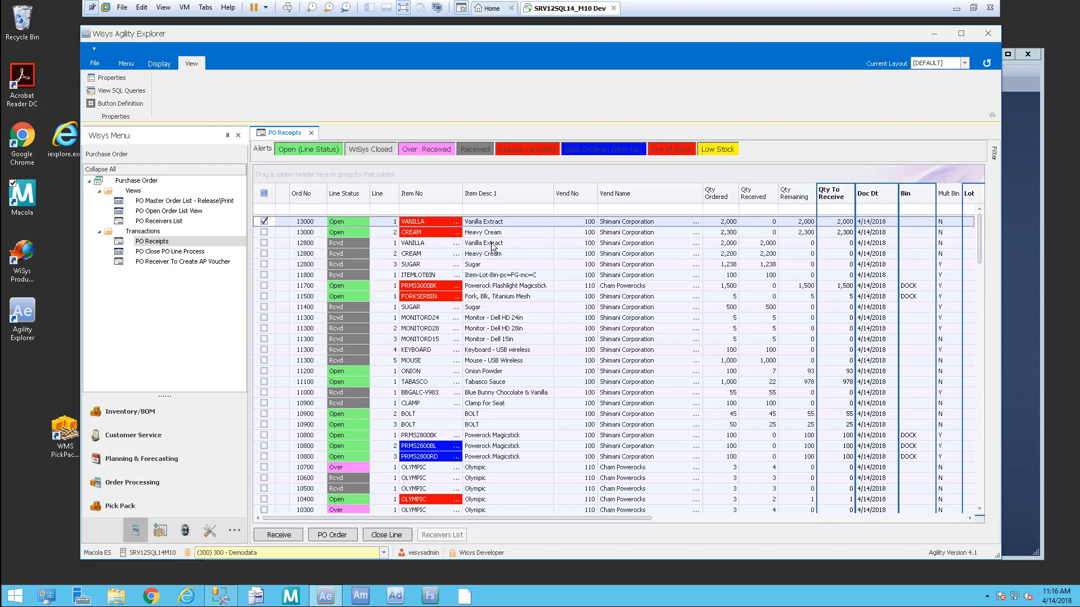
pyautogui.click(845, 223)
pyautogui.write('1800.')
pyautogui.press('Tab')
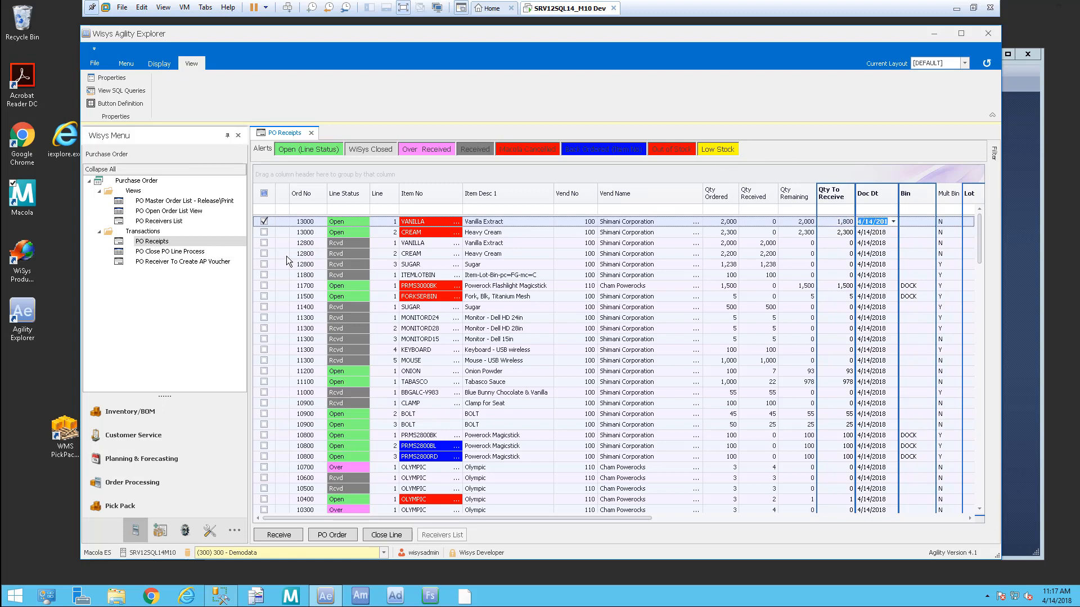
pyautogui.click(265, 232)
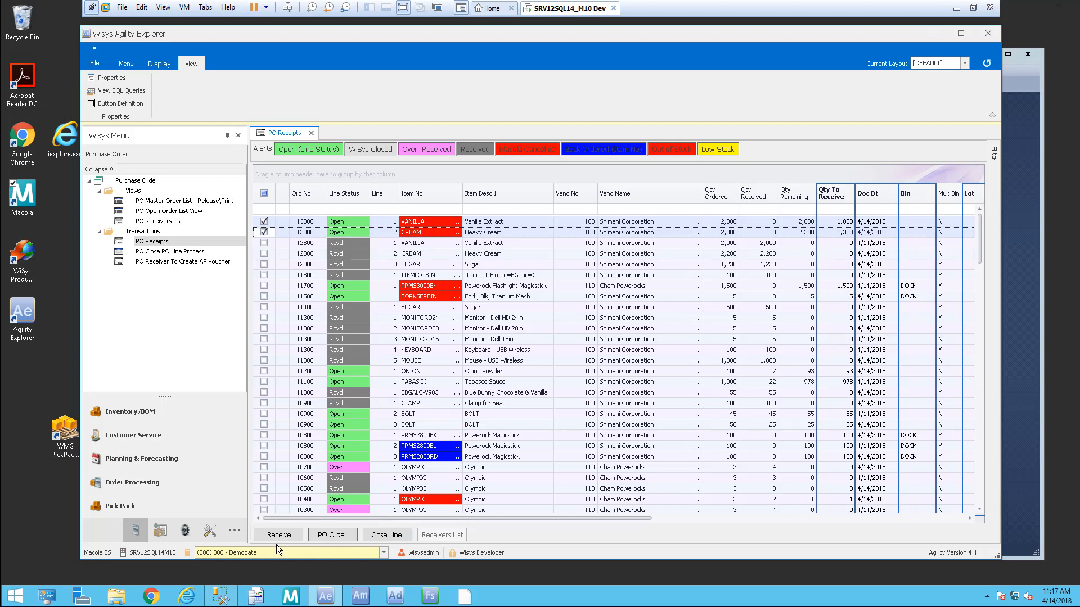
pyautogui.click(288, 535)
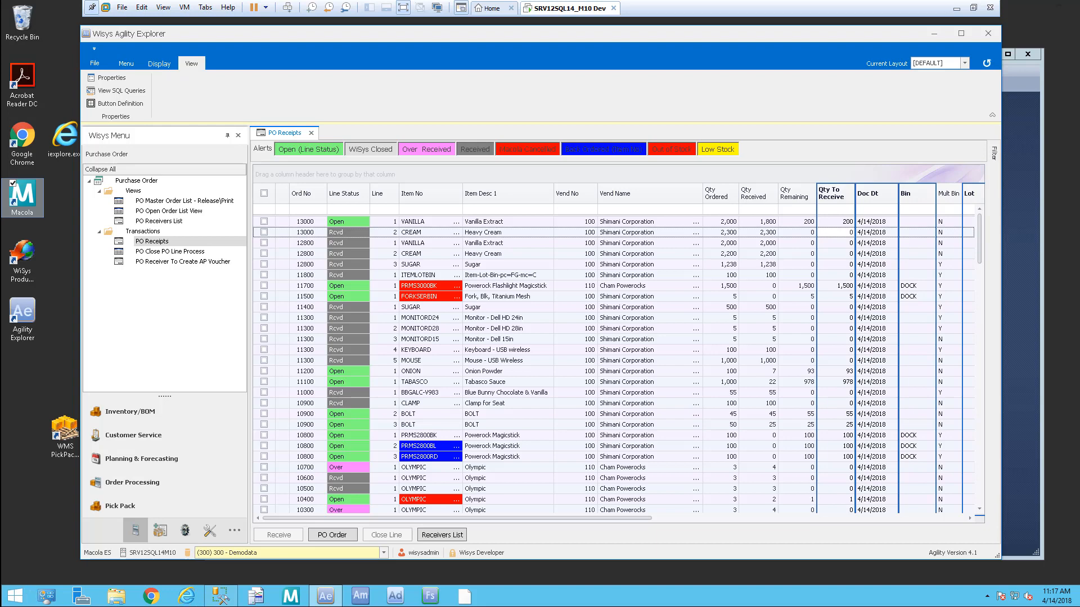
pyautogui.moveTo(1, 79); pyautogui.dragTo(459, 29)
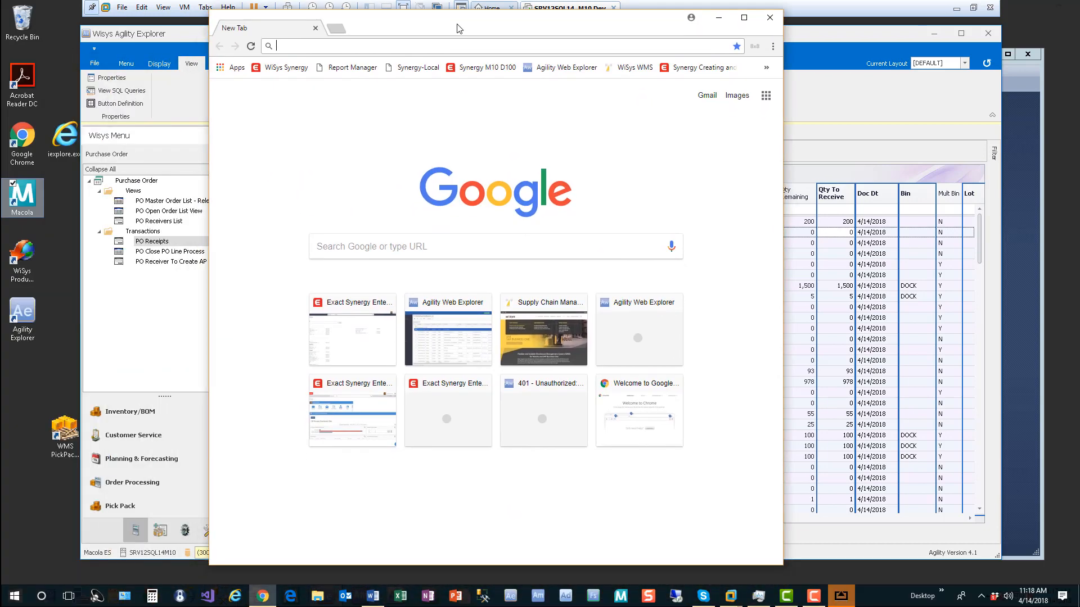
# Step: Go to m10demo.wisys.com/awe in Chrome
pyautogui.click(417, 46)
pyautogui.write('m10')
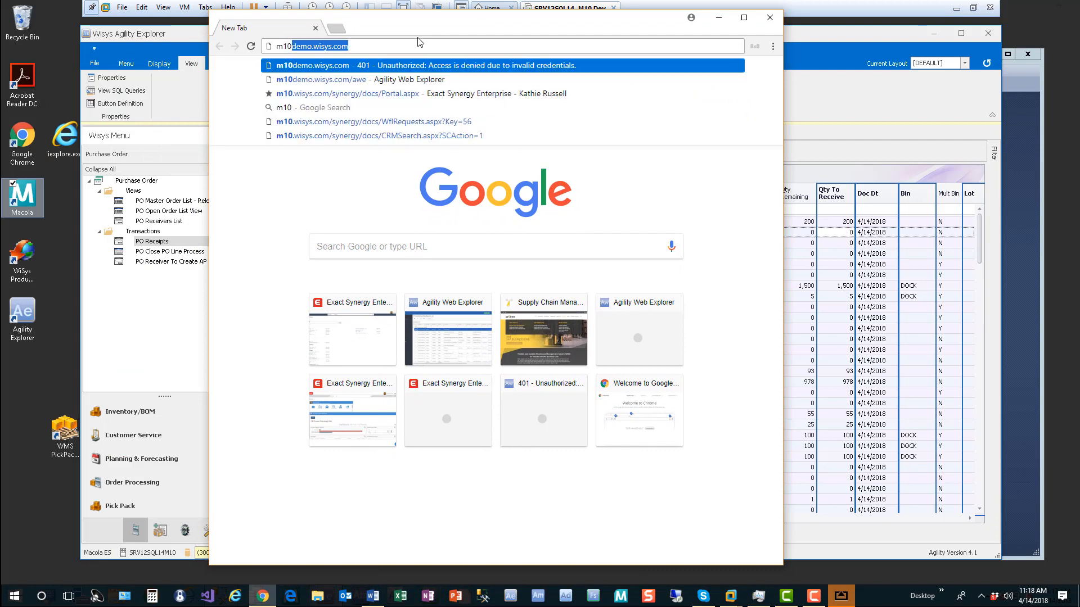
pyautogui.write('demo.wisys.com/awe')
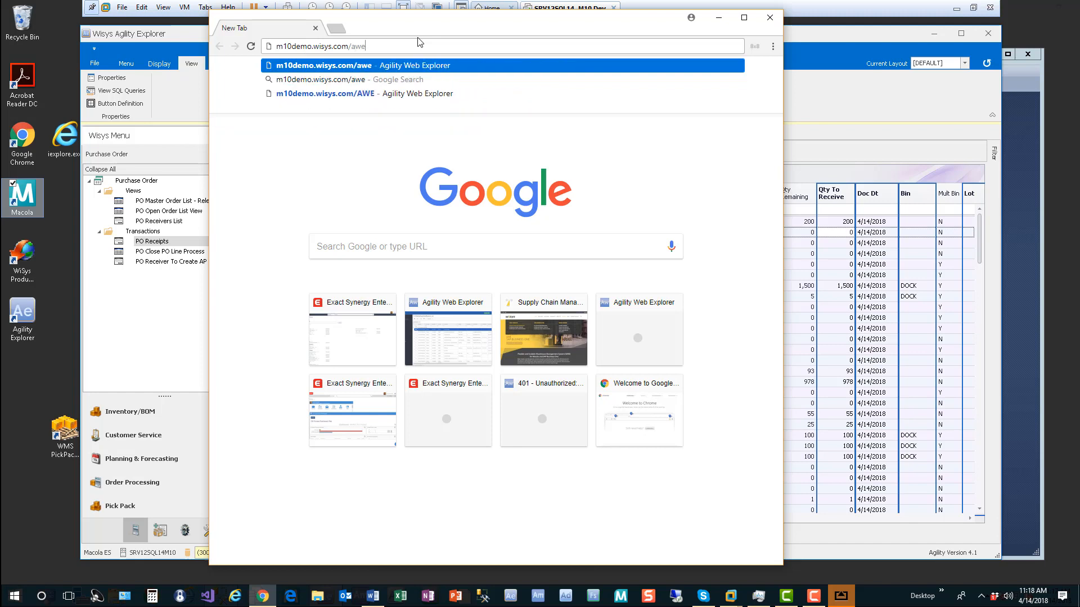
pyautogui.press('Return')
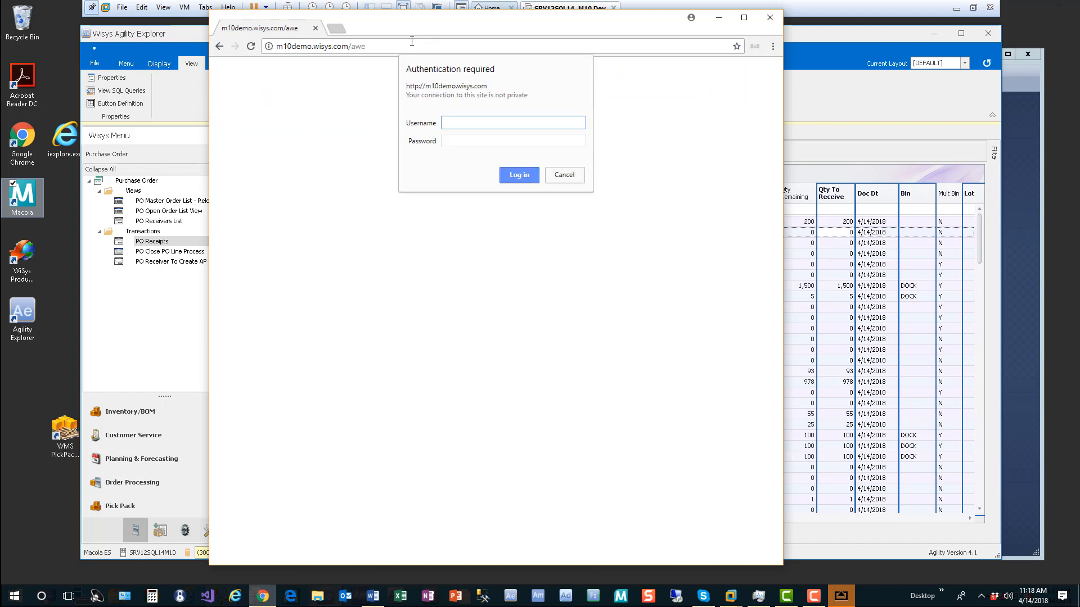
# Step: Sign in with the username and password and show the application category navigation
pyautogui.press('Tab')
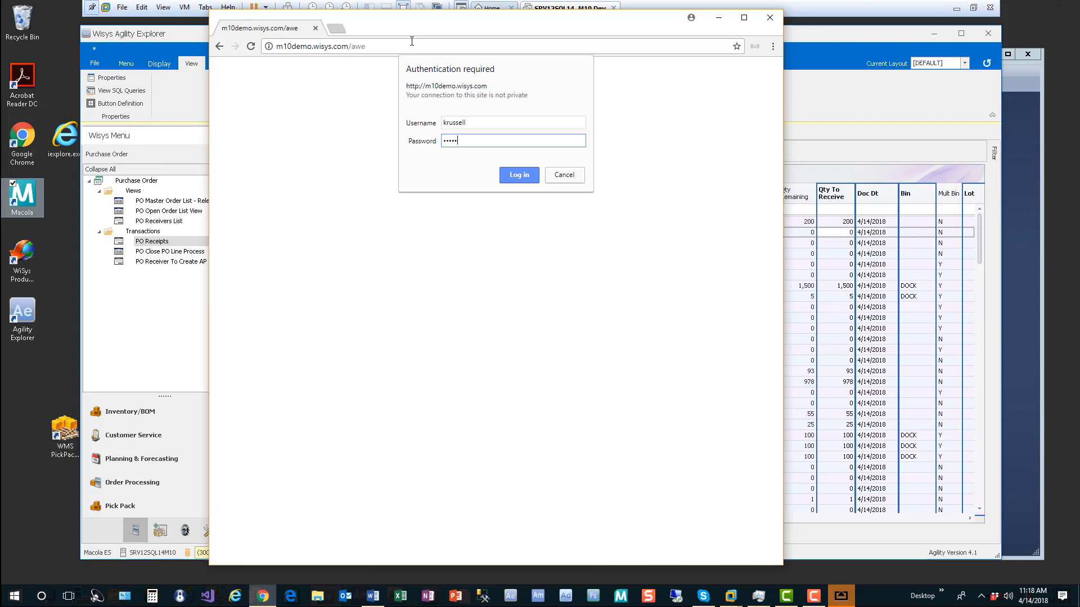
pyautogui.press('Return')
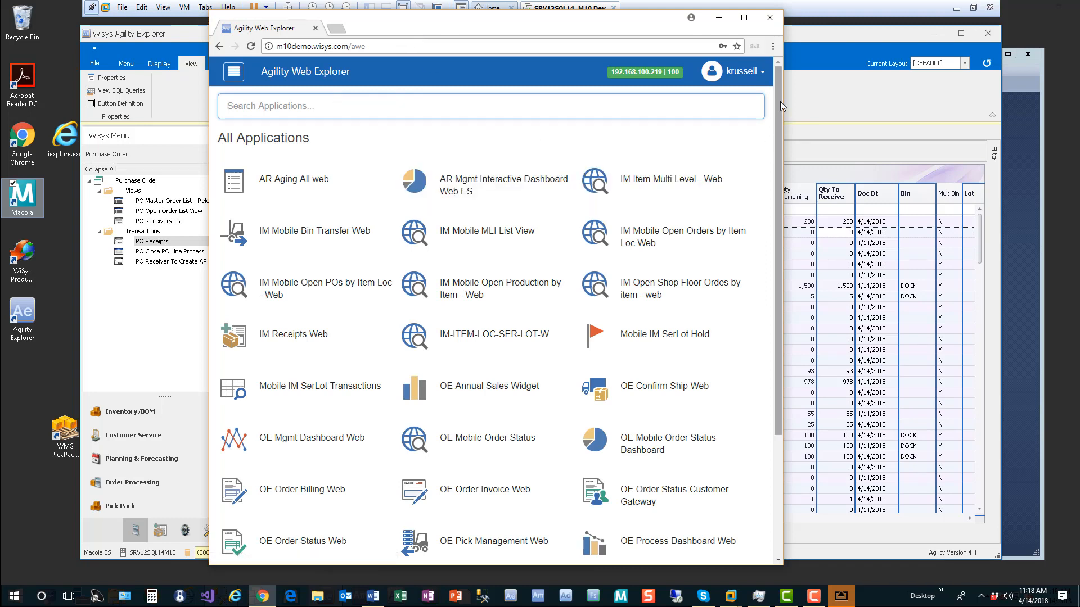
pyautogui.moveTo(778, 84); pyautogui.dragTo(782, 200)
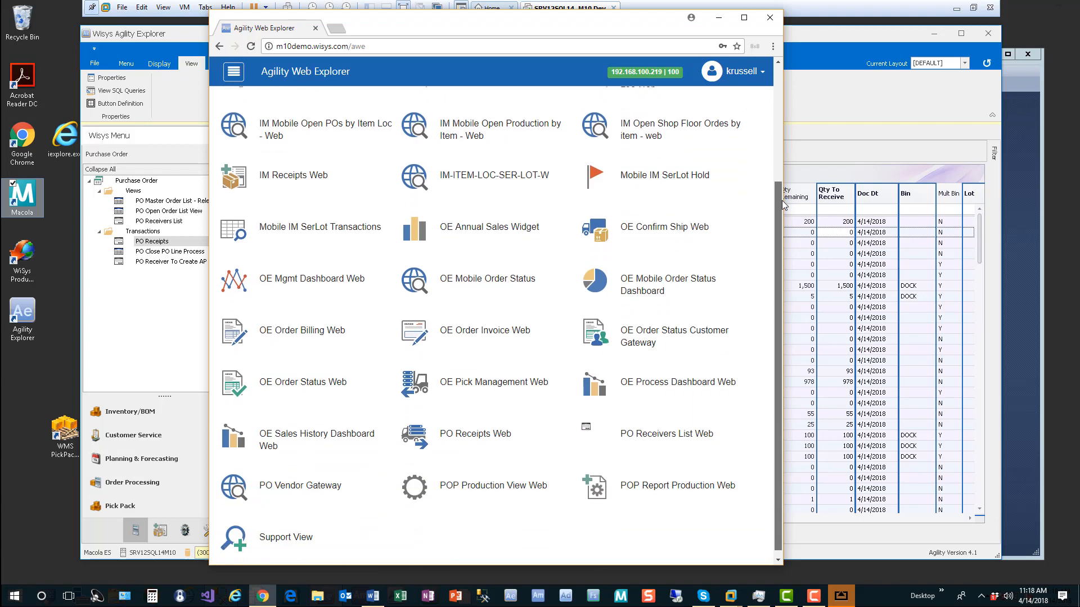
pyautogui.moveTo(782, 201); pyautogui.dragTo(766, 65)
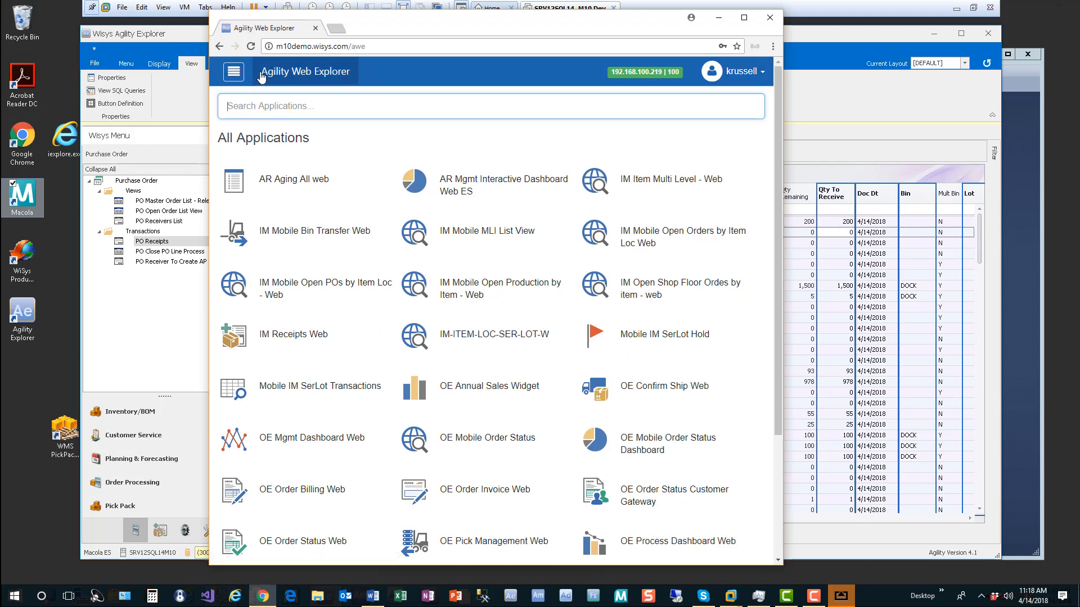
pyautogui.click(234, 74)
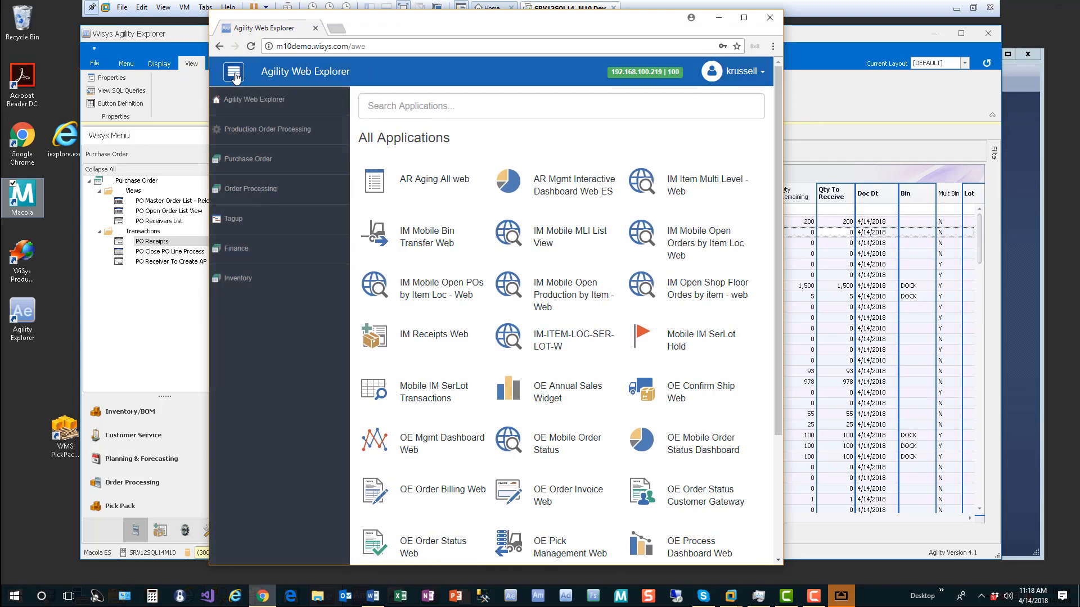
# Step: Open PO Receipts Web under Purchase Order and load the DOCK bin's 9,296 receipt lines
pyautogui.click(242, 161)
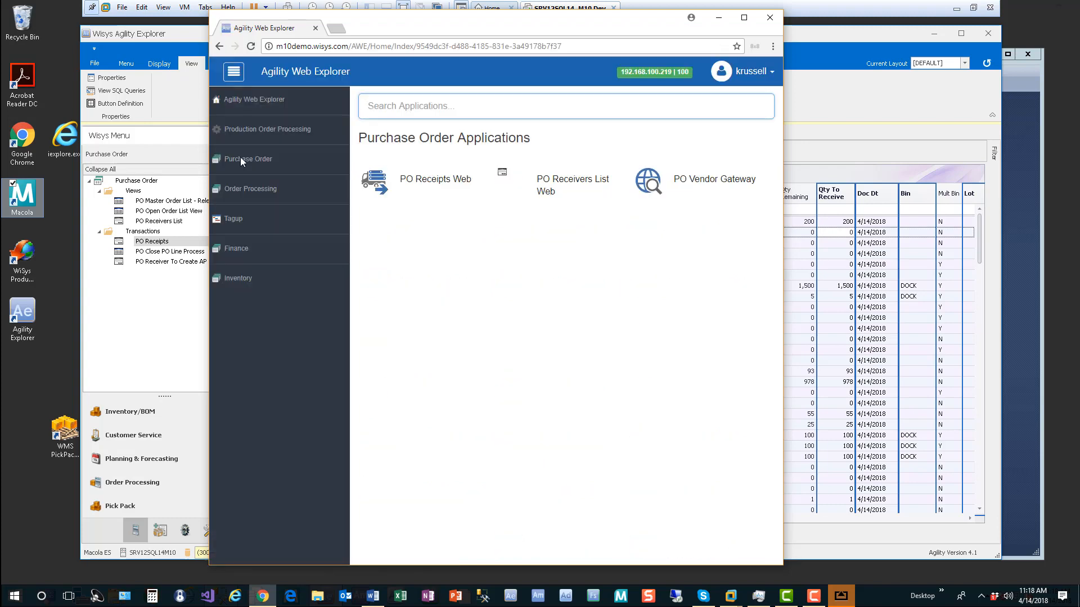
pyautogui.click(426, 185)
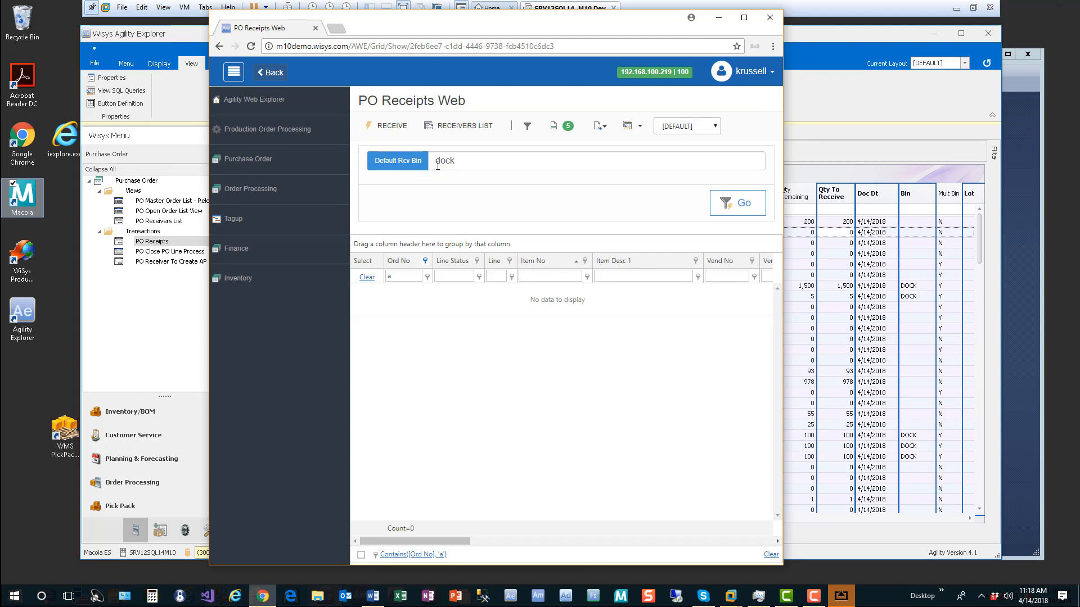
pyautogui.click(743, 208)
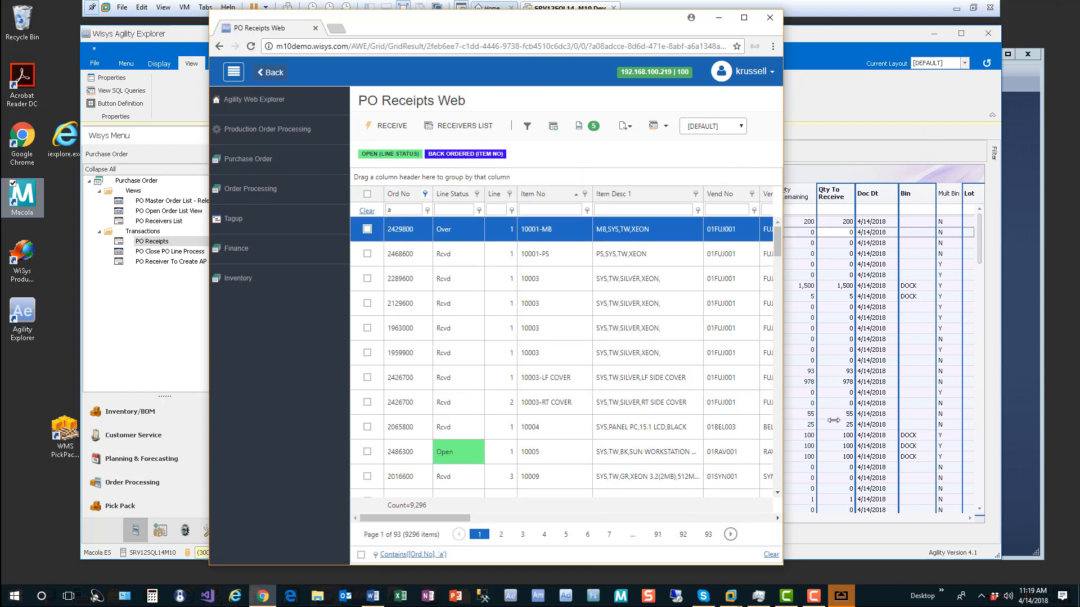
pyautogui.moveTo(785, 420); pyautogui.dragTo(1006, 420)
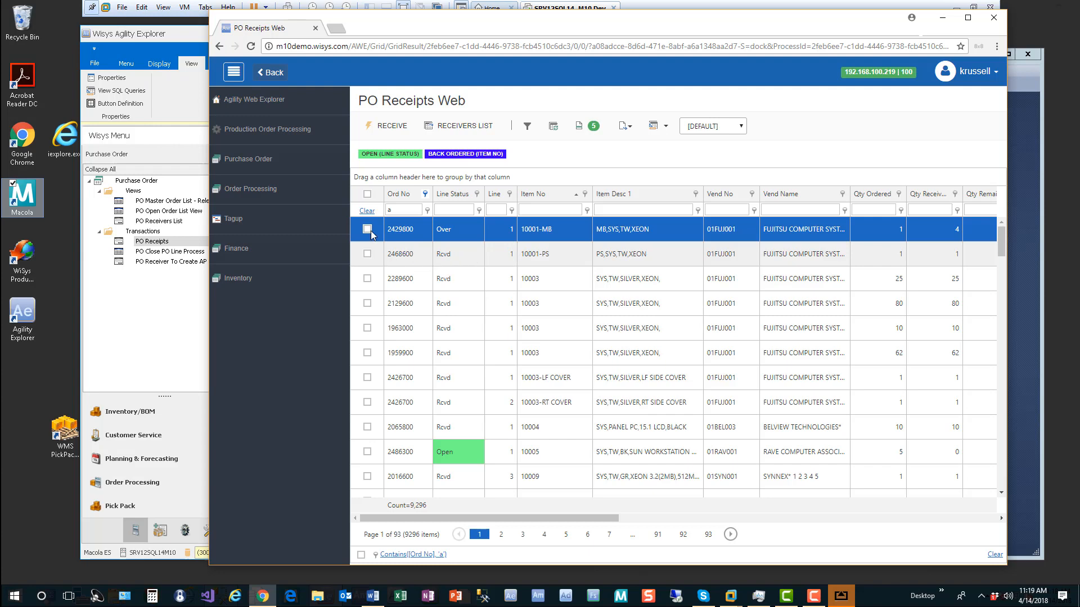
# Step: Hide the category navigation, clear the column filters and scroll through the receipt lines
pyautogui.click(233, 72)
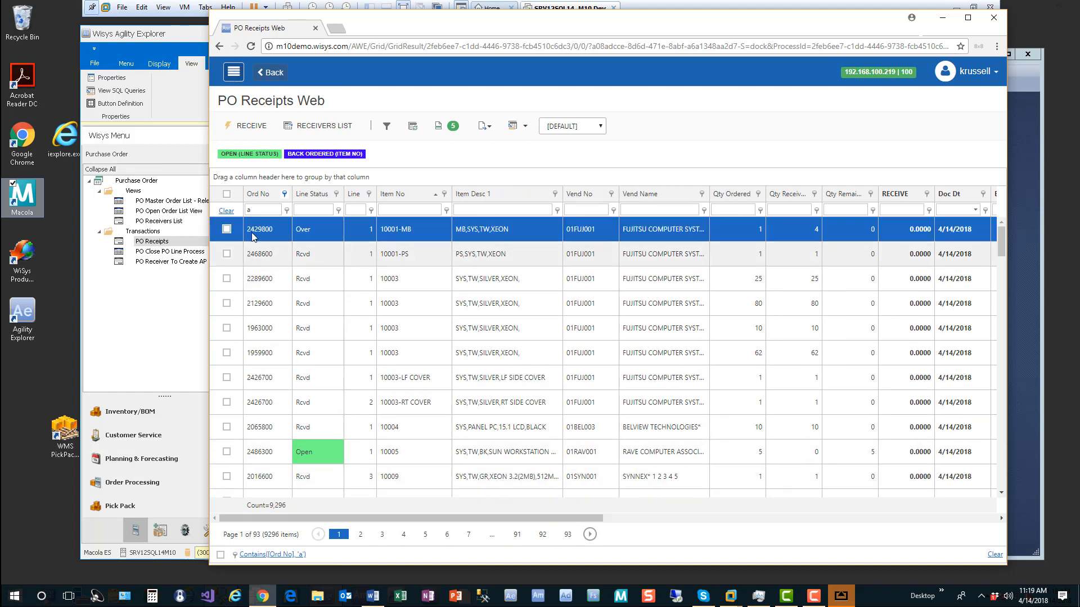
pyautogui.click(226, 211)
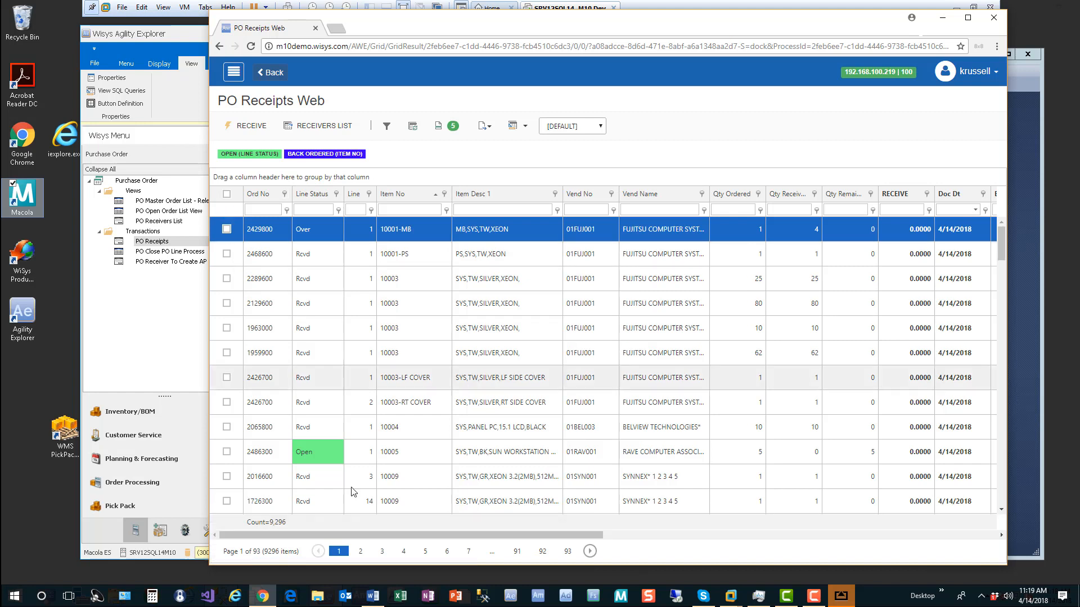
pyautogui.moveTo(478, 536); pyautogui.dragTo(597, 540)
pyautogui.click(586, 233)
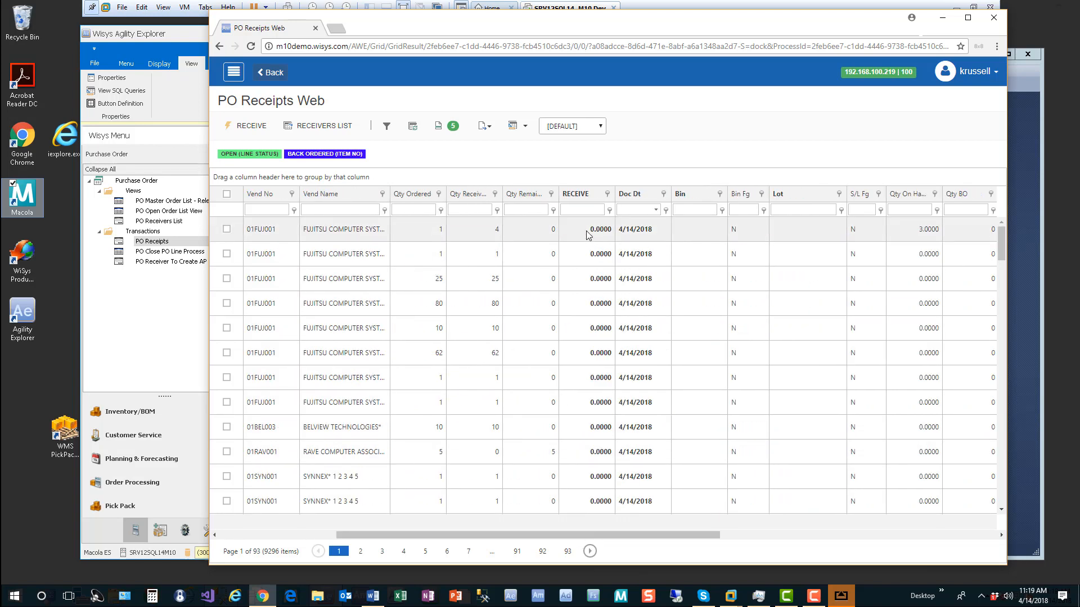
pyautogui.click(647, 236)
pyautogui.moveTo(631, 537); pyautogui.dragTo(798, 544)
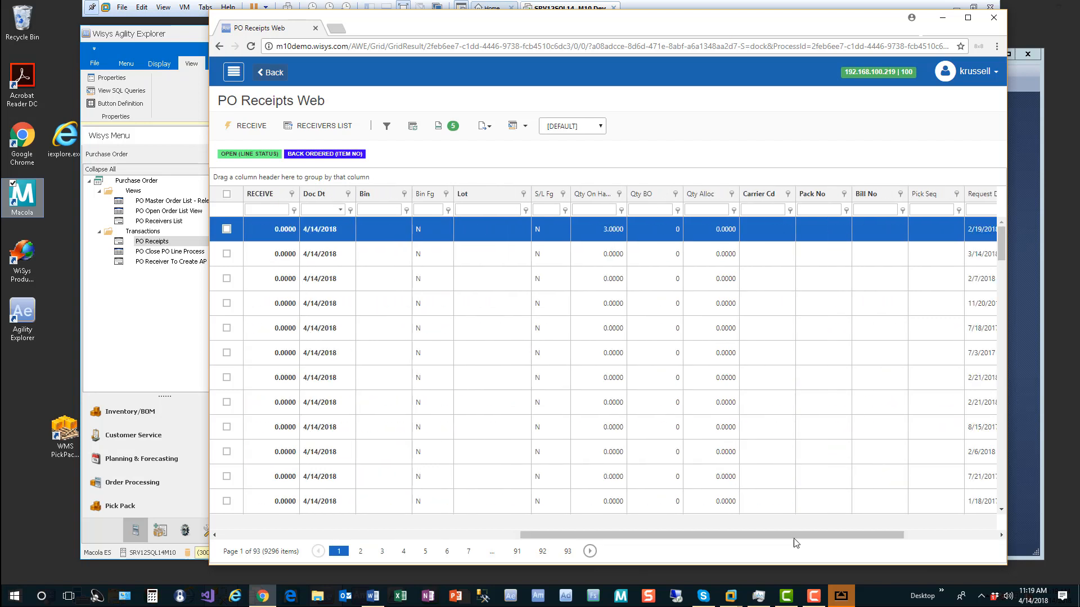
pyautogui.moveTo(866, 540); pyautogui.dragTo(516, 536)
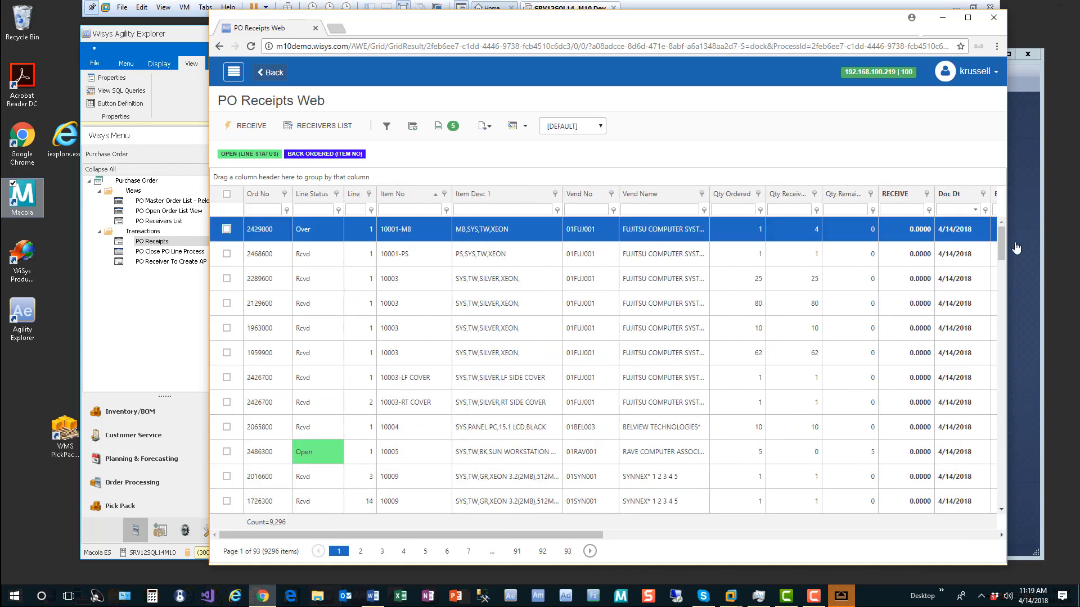
pyautogui.moveTo(1001, 236)
pyautogui.mouseDown()
pyautogui.moveTo(1007, 491)
pyautogui.moveTo(1013, 353)
pyautogui.moveTo(1001, 237)
pyautogui.mouseUp()
# Step: Filter the lines by item description 'sug' to show only the Cane Sugar line
pyautogui.click(368, 234)
pyautogui.click(482, 208)
pyautogui.write('sug')
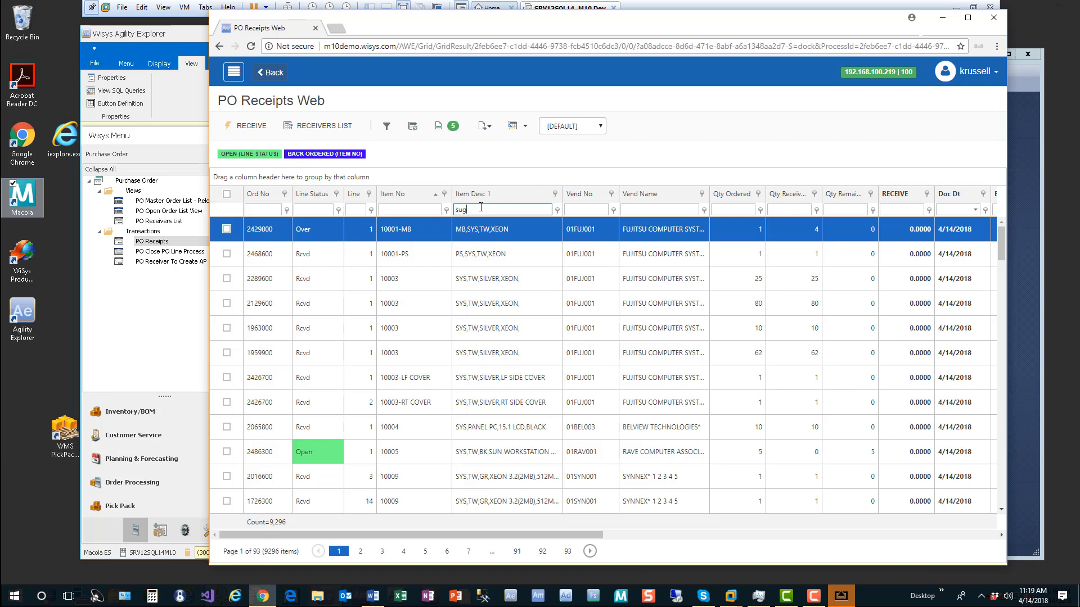
pyautogui.press('Return')
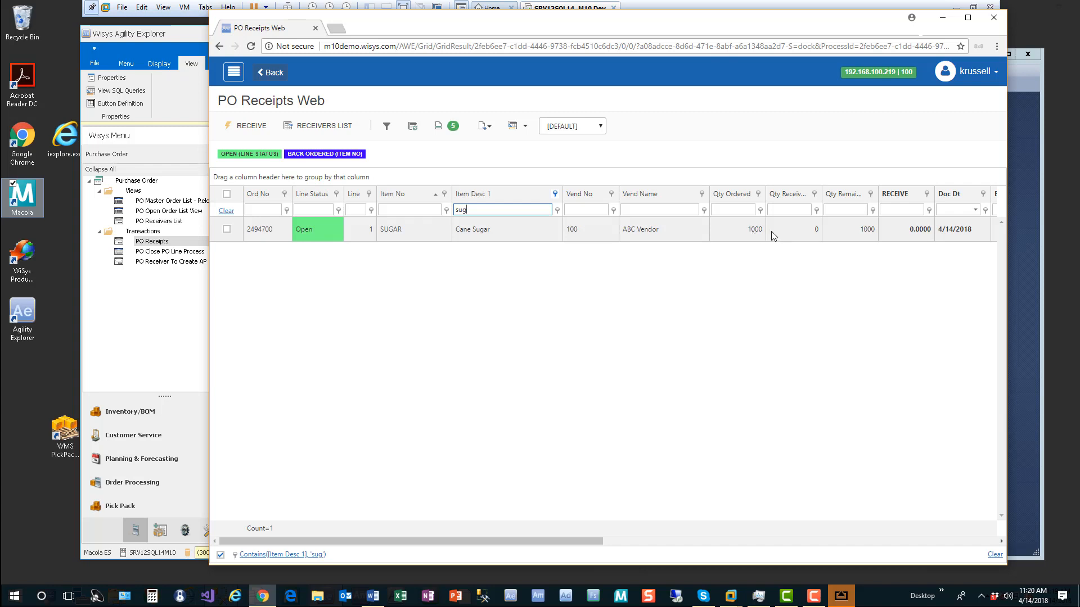
# Step: Mark the Cane Sugar line to receive 100 and attempt the receipt
pyautogui.click(911, 231)
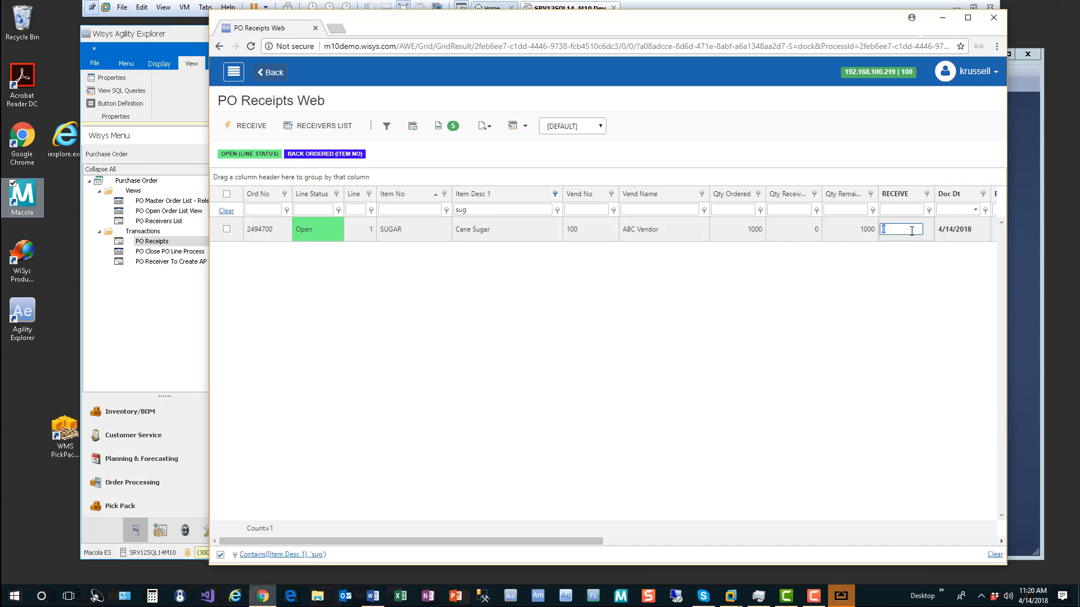
pyautogui.write('100')
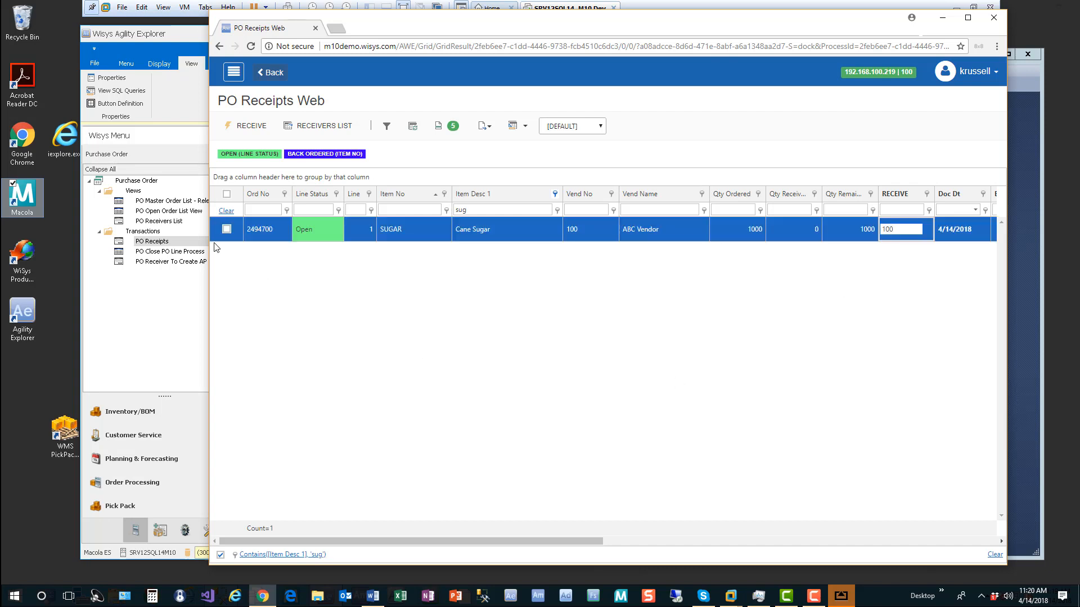
pyautogui.click(227, 230)
pyautogui.click(227, 230)
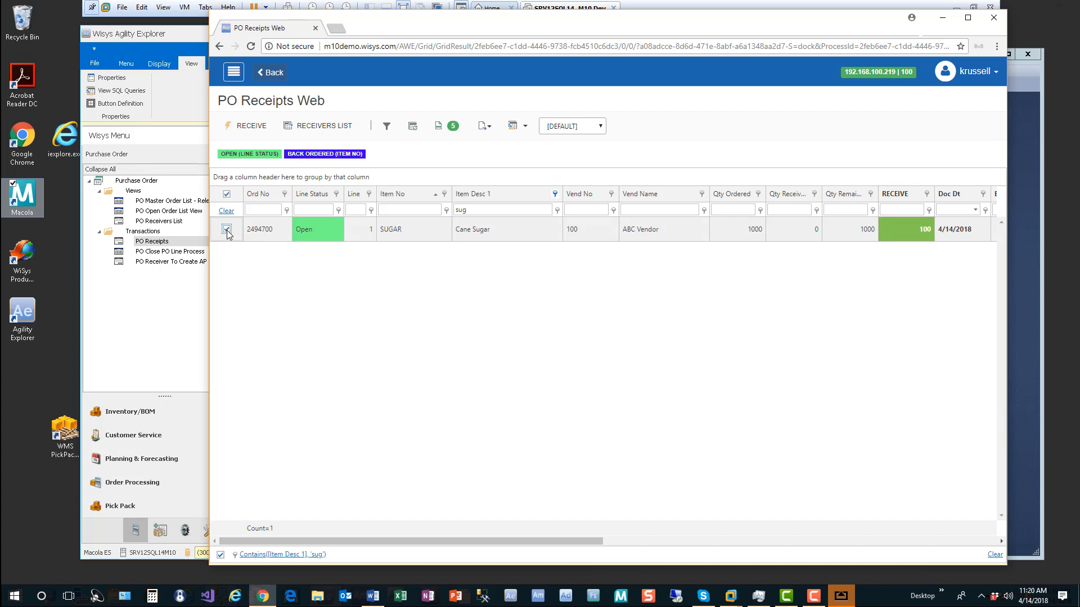
pyautogui.click(251, 127)
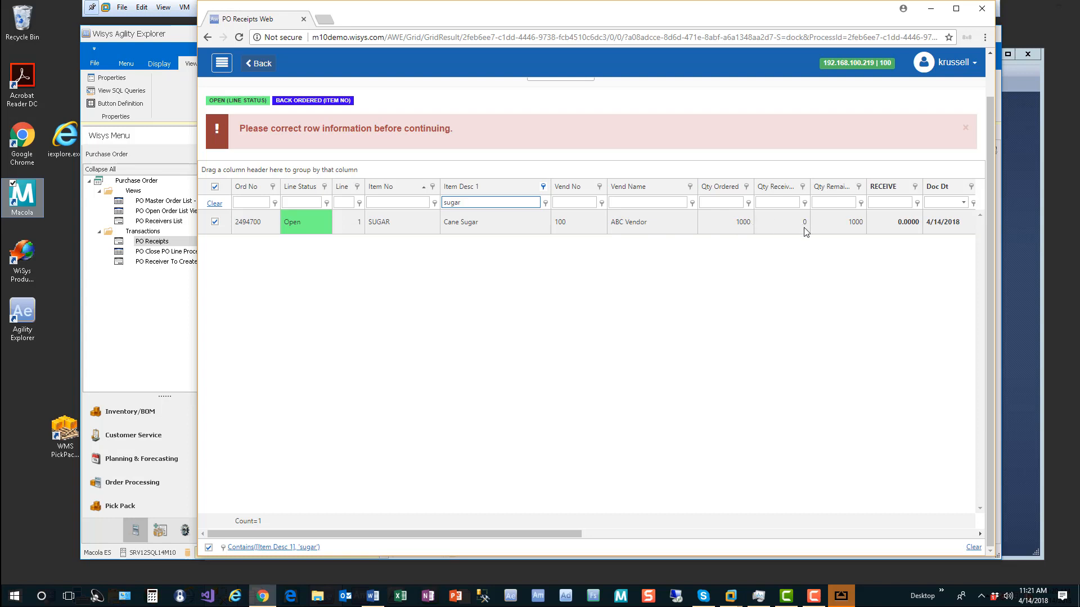
# Step: Re-enter a receive quantity of 100 for Cane Sugar and give it lot number sugar1234
pyautogui.click(908, 223)
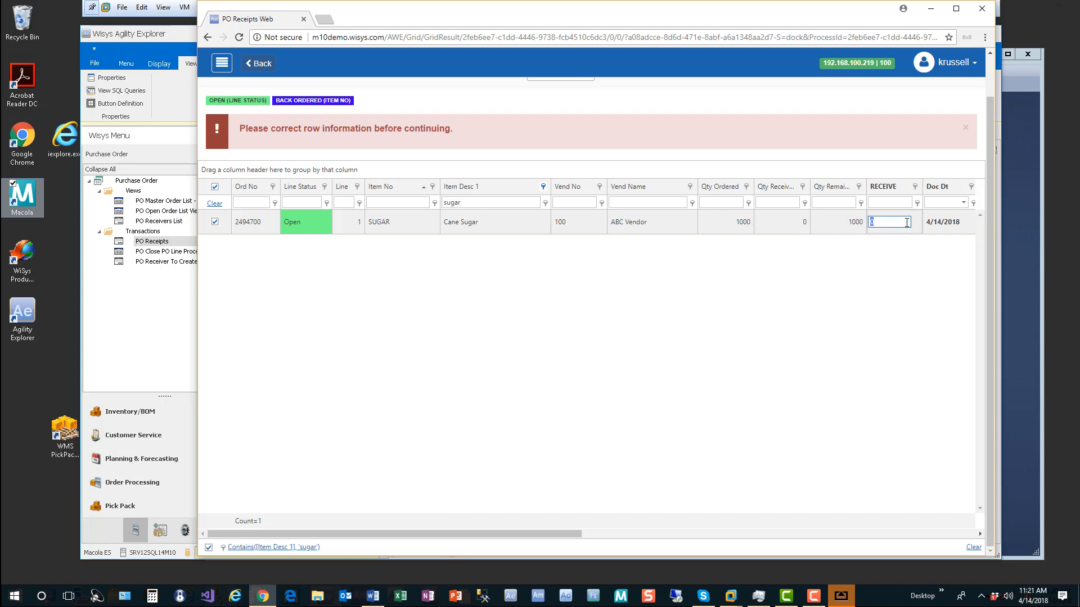
pyautogui.write('00')
pyautogui.press('Tab')
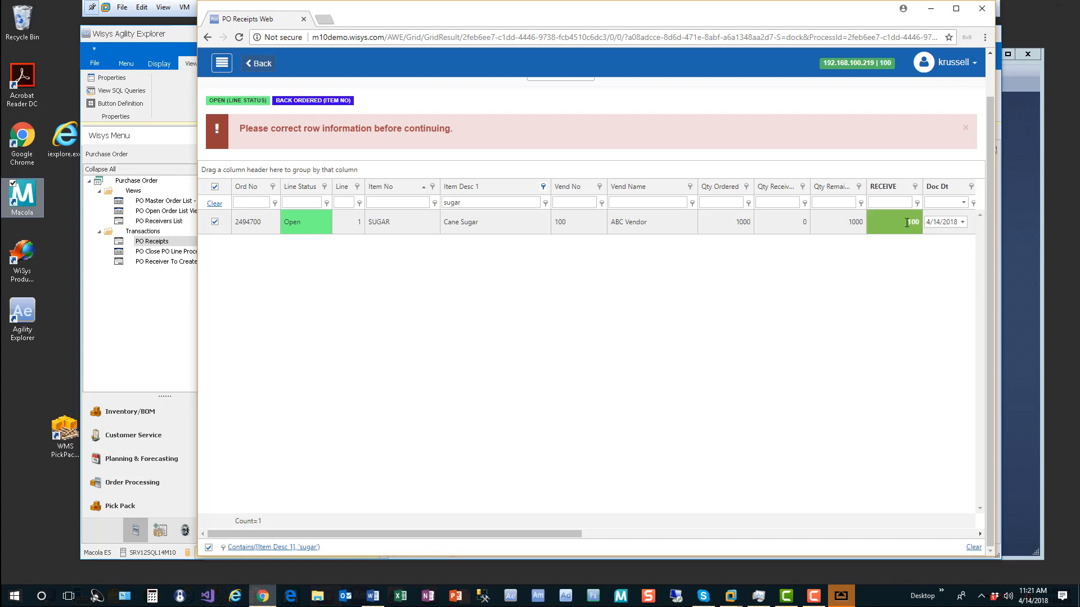
pyautogui.moveTo(579, 534); pyautogui.dragTo(717, 552)
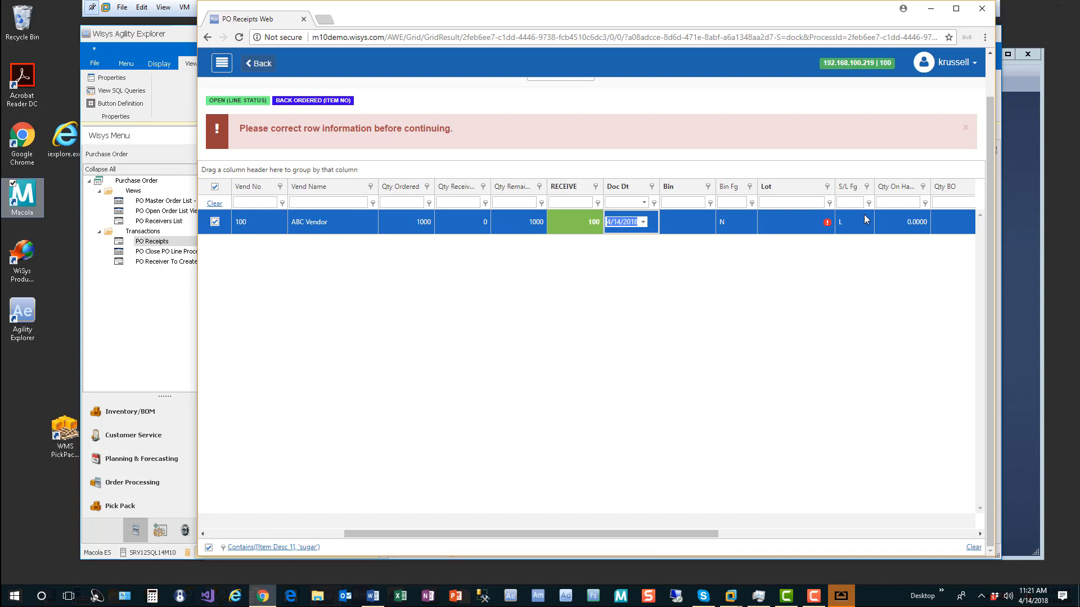
pyautogui.click(794, 222)
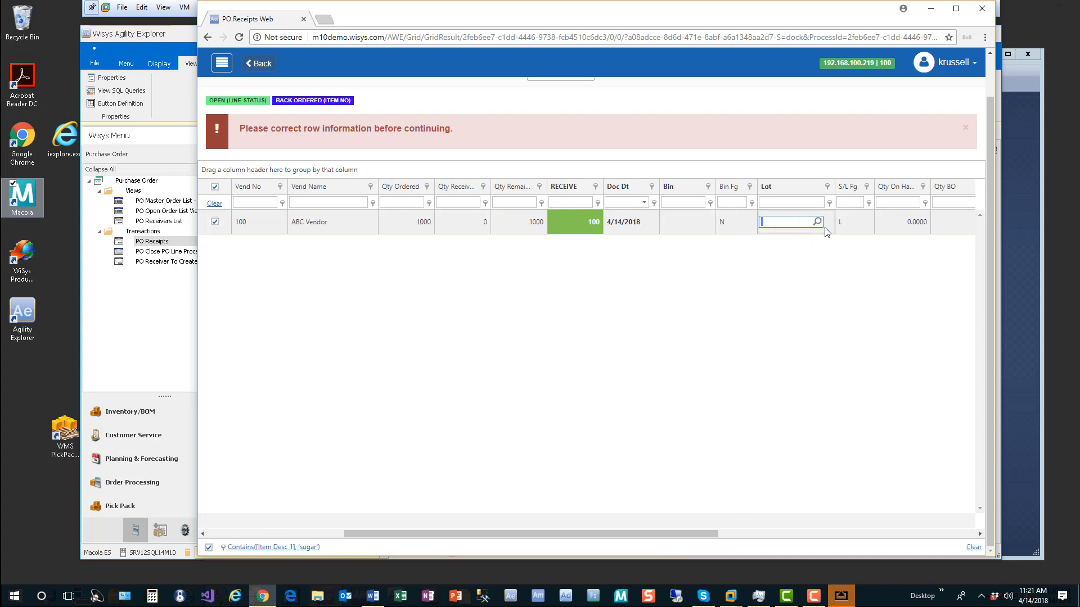
pyautogui.click(816, 219)
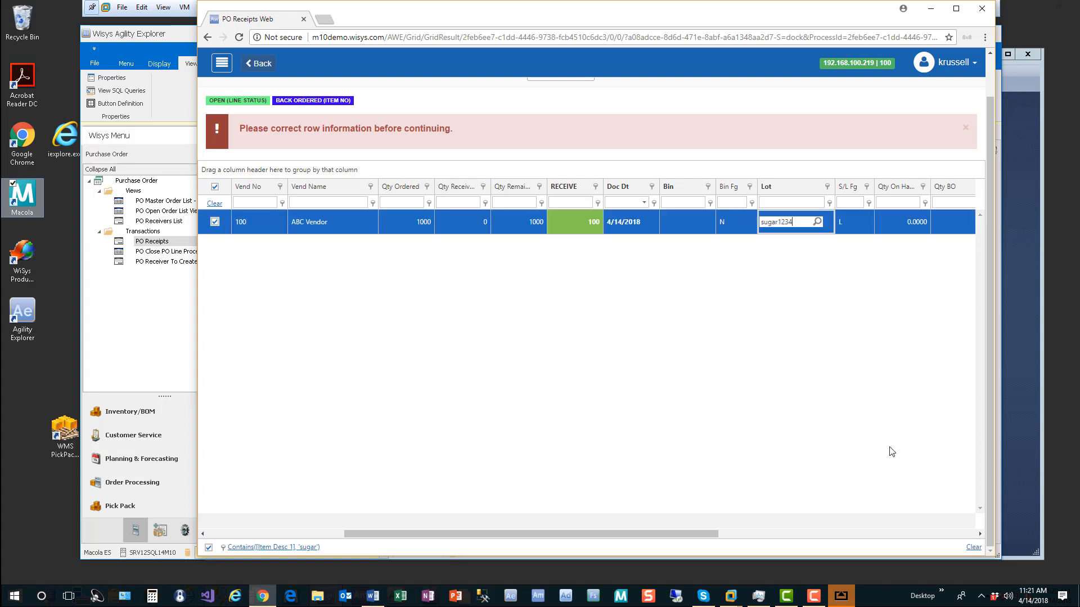
pyautogui.moveTo(682, 534); pyautogui.dragTo(525, 532)
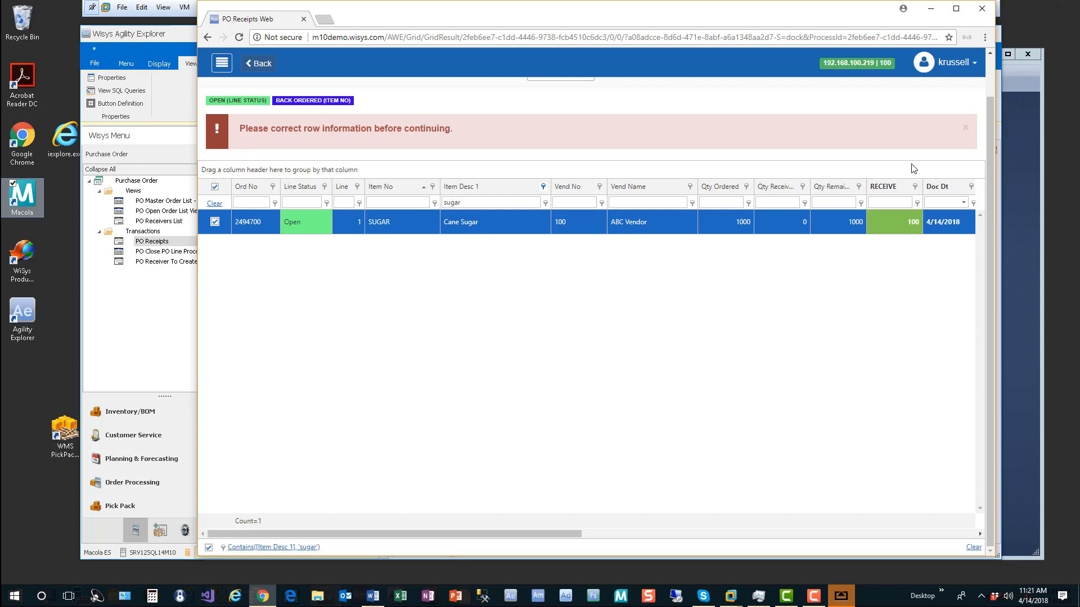
pyautogui.moveTo(991, 135); pyautogui.dragTo(979, 66)
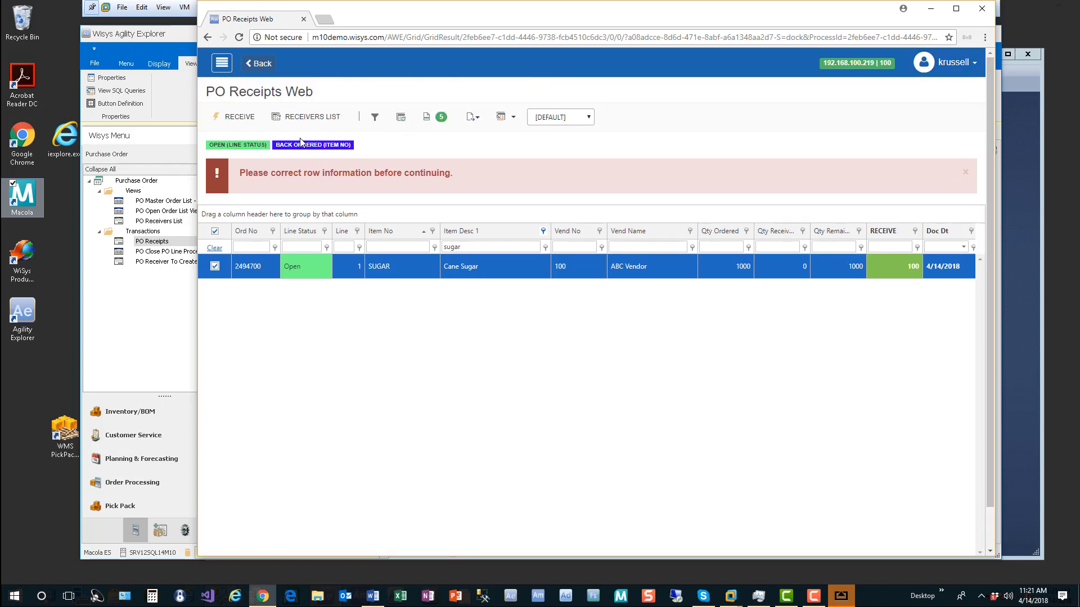
# Step: Receive 100 of the Cane Sugar line with lot SUGAR1234, then view and close its wsPORCVG.rpt label
pyautogui.click(240, 117)
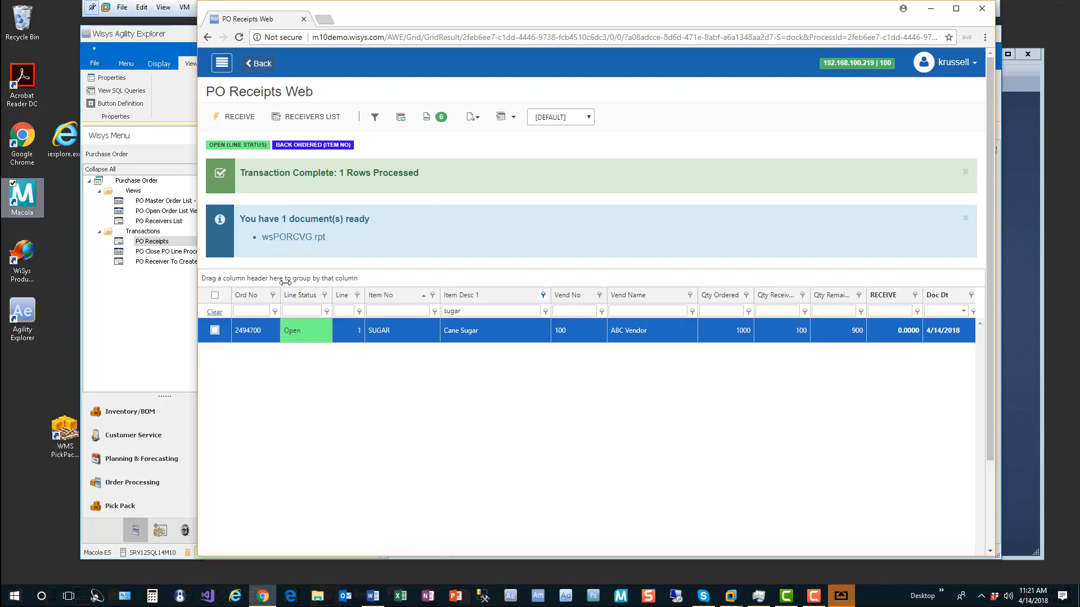
pyautogui.click(292, 236)
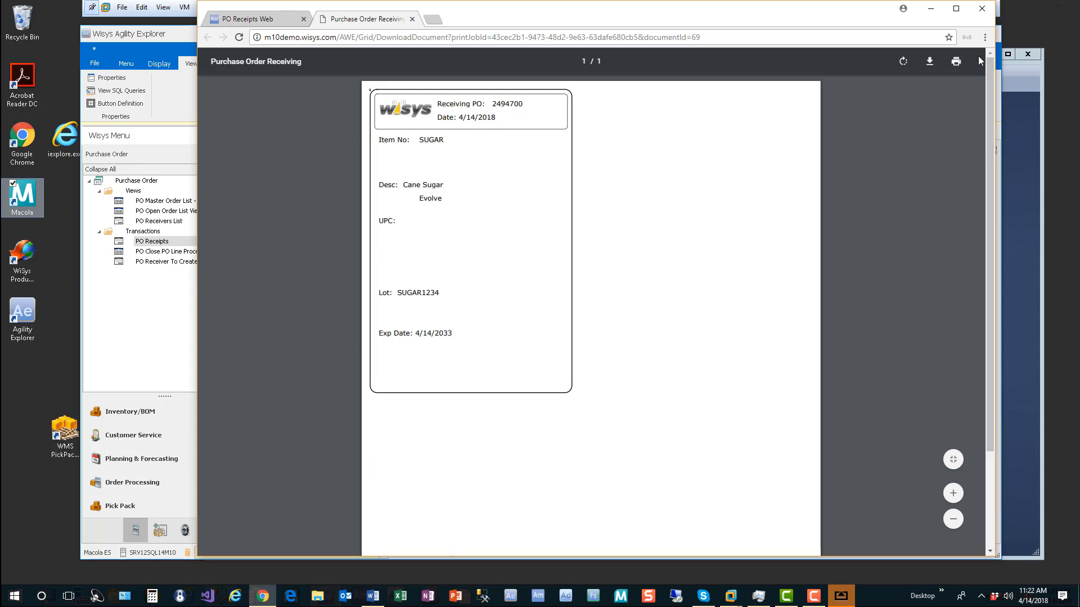
pyautogui.click(412, 19)
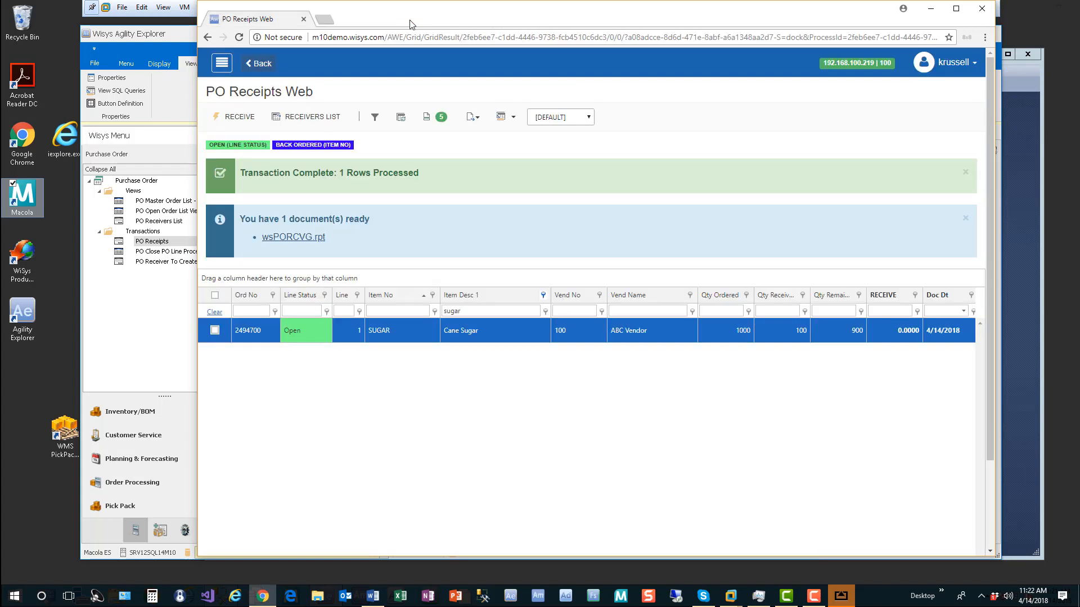
pyautogui.click(429, 120)
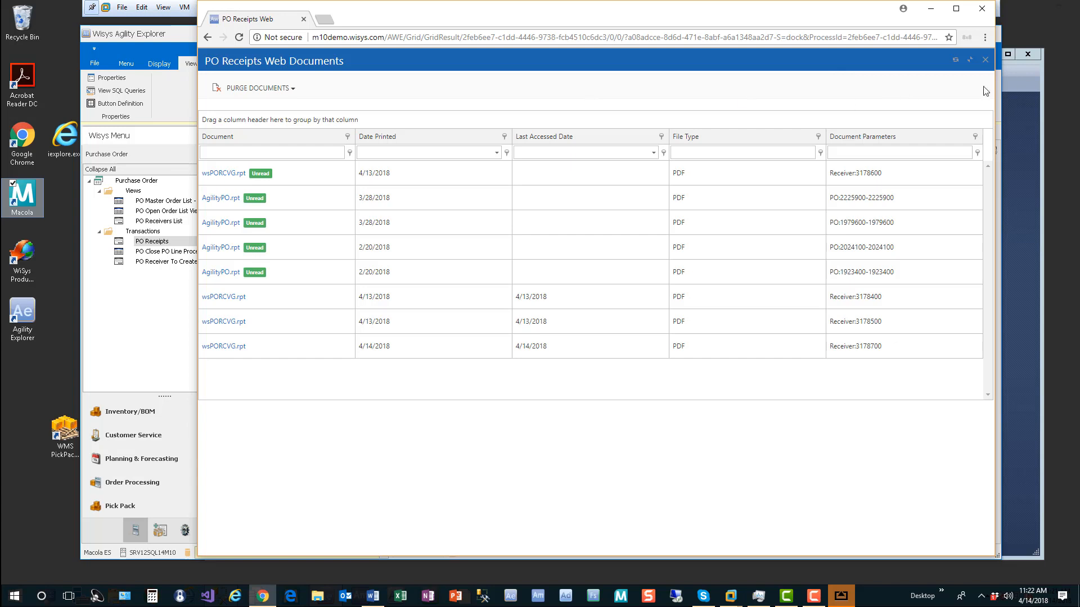
pyautogui.click(986, 60)
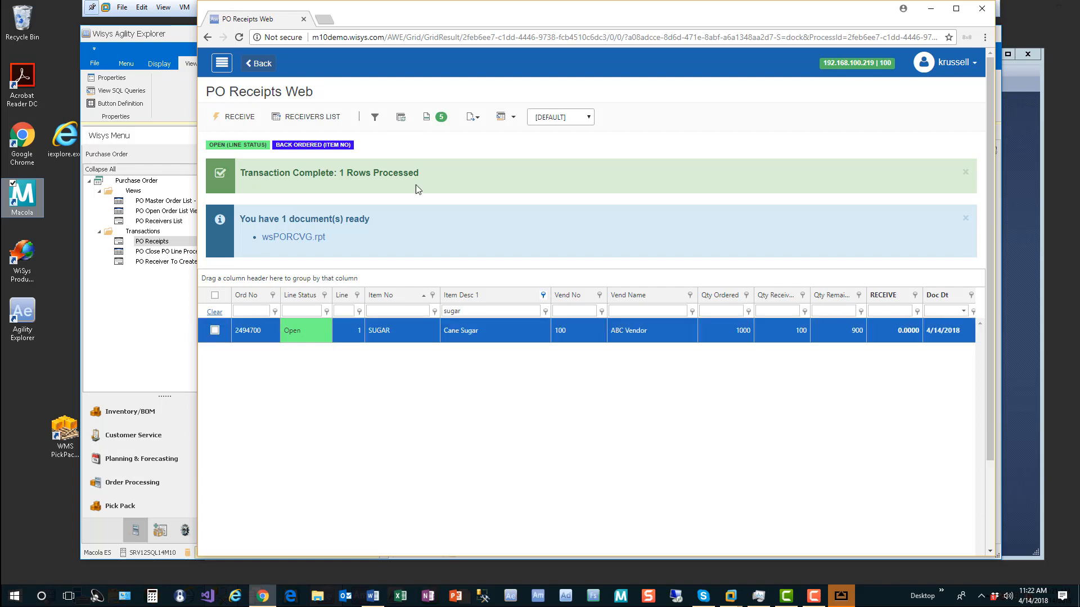
# Step: Switch the receipts grid to the saved TABLET layout
pyautogui.click(589, 118)
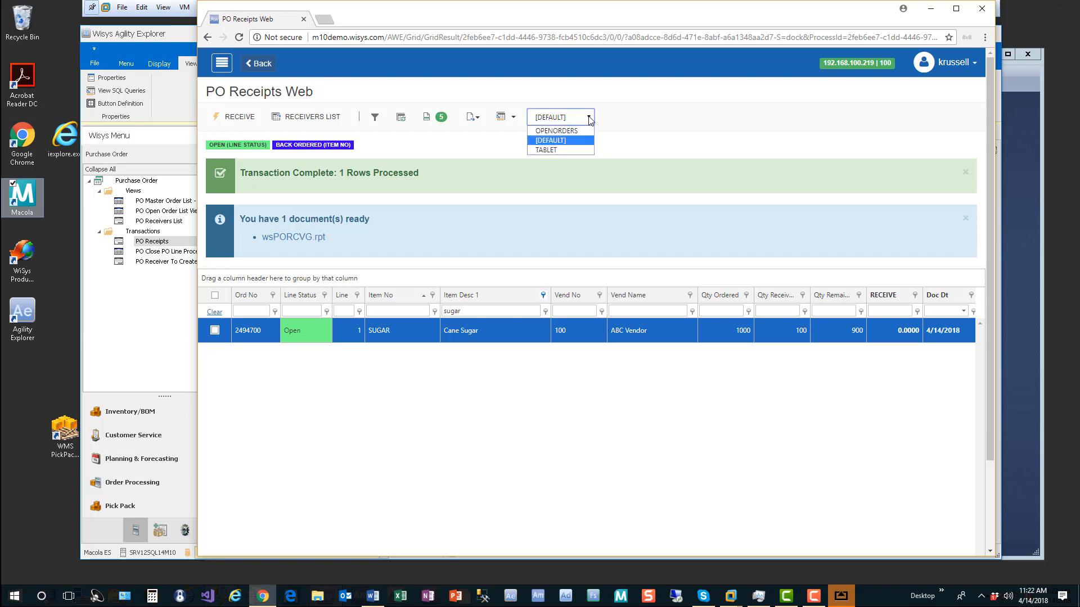
pyautogui.click(542, 150)
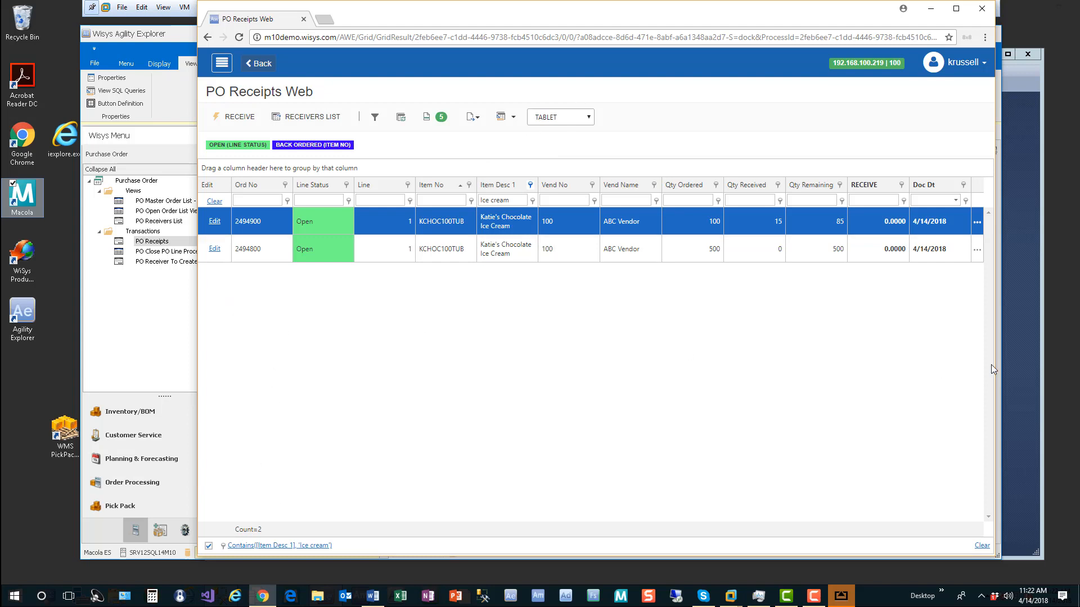
pyautogui.click(976, 225)
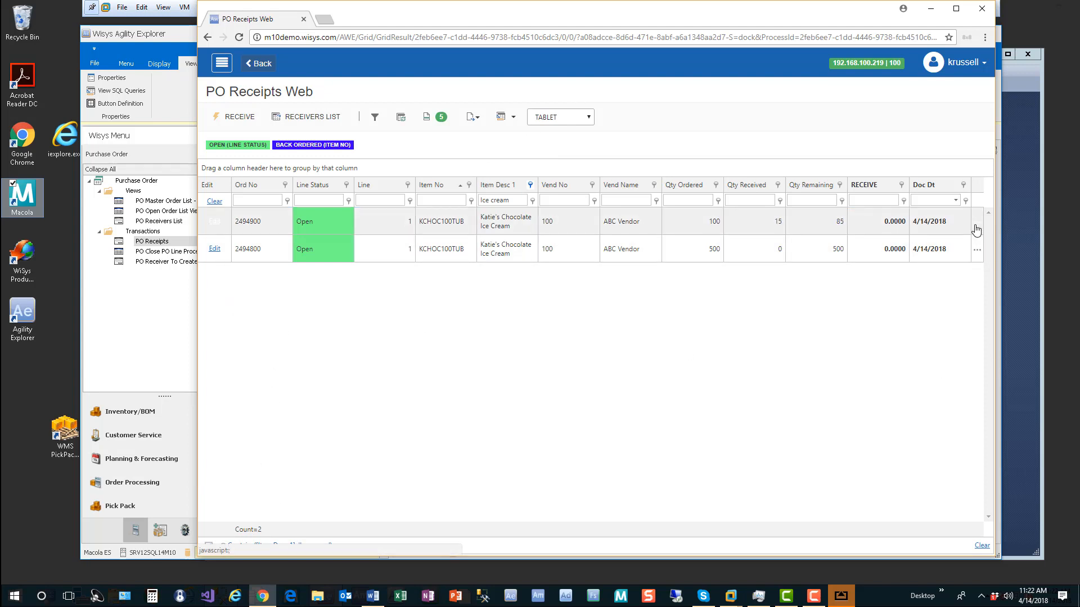
pyautogui.click(508, 117)
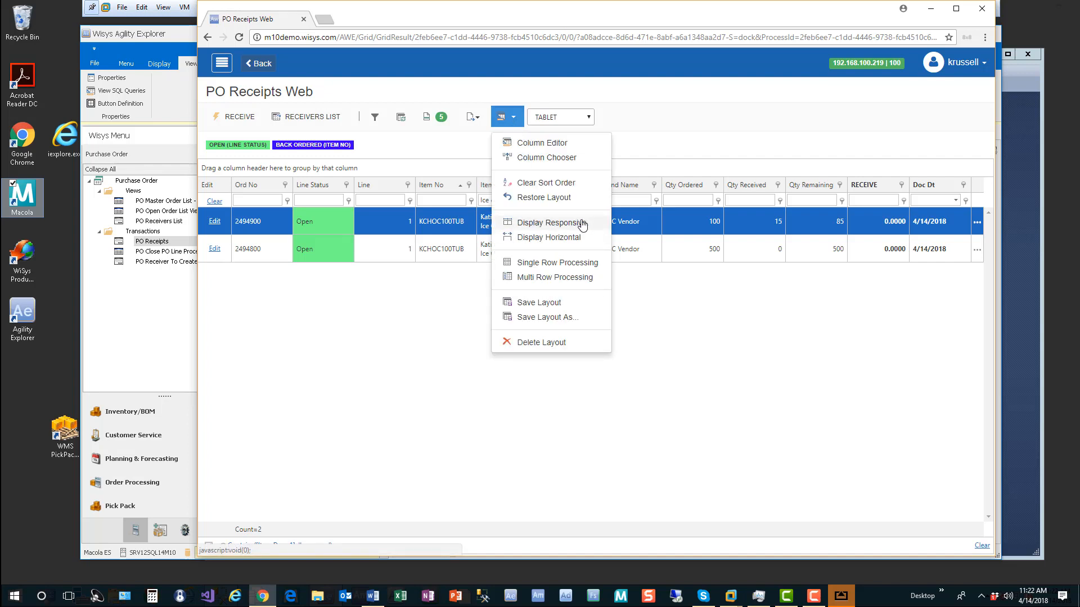
pyautogui.click(795, 393)
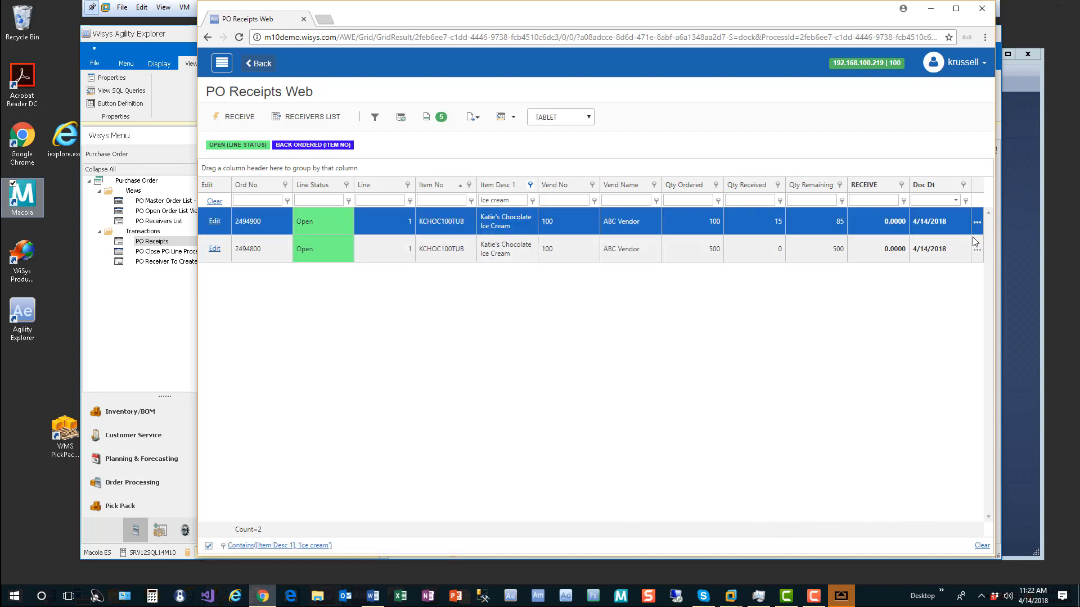
# Step: Expand and collapse the first Chocolate Ice Cream line's details, then edit that line
pyautogui.click(977, 223)
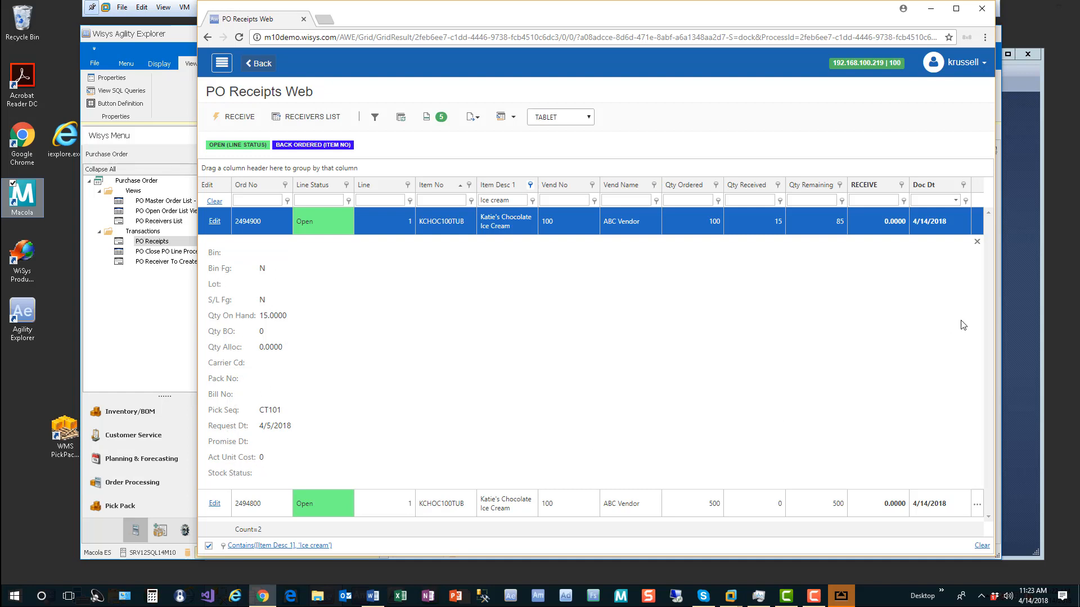
pyautogui.click(977, 241)
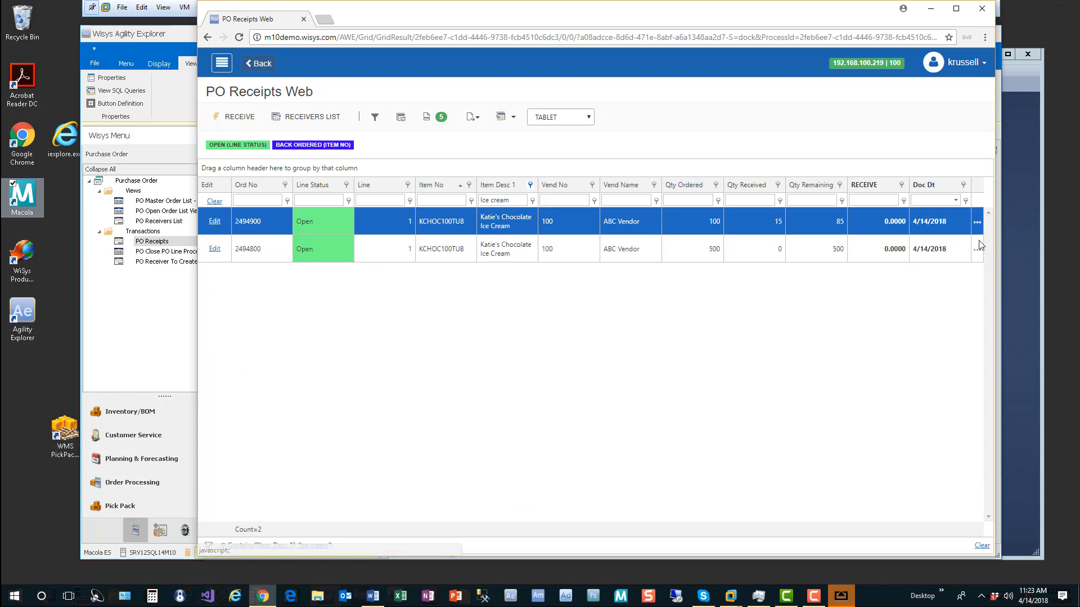
pyautogui.click(216, 223)
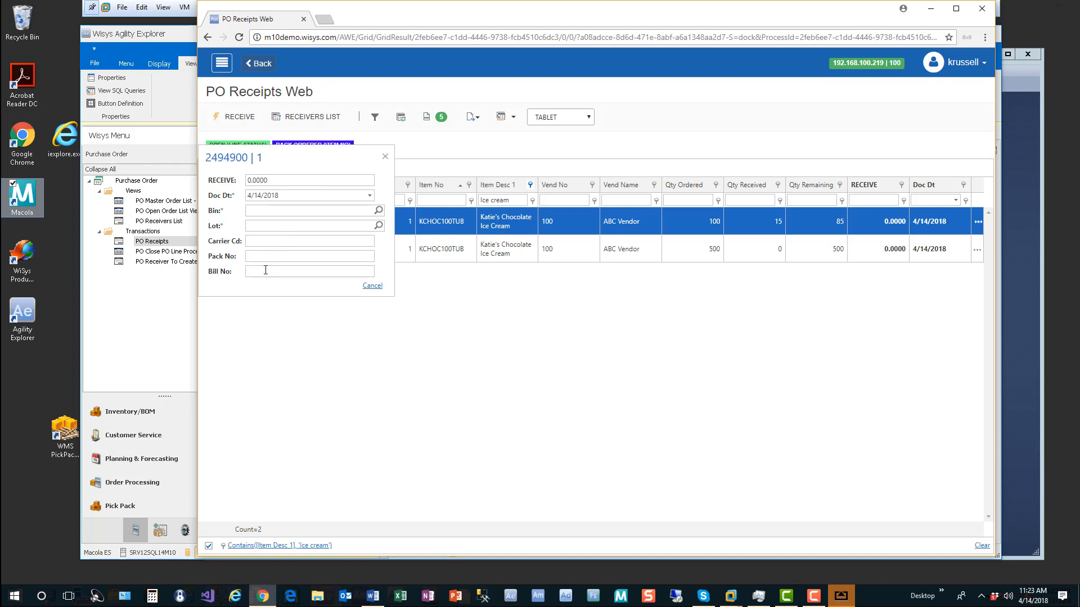
# Step: Close the 2494900 | 1 edit form and bring the AirServer iPad mirror onto the screen
pyautogui.click(387, 159)
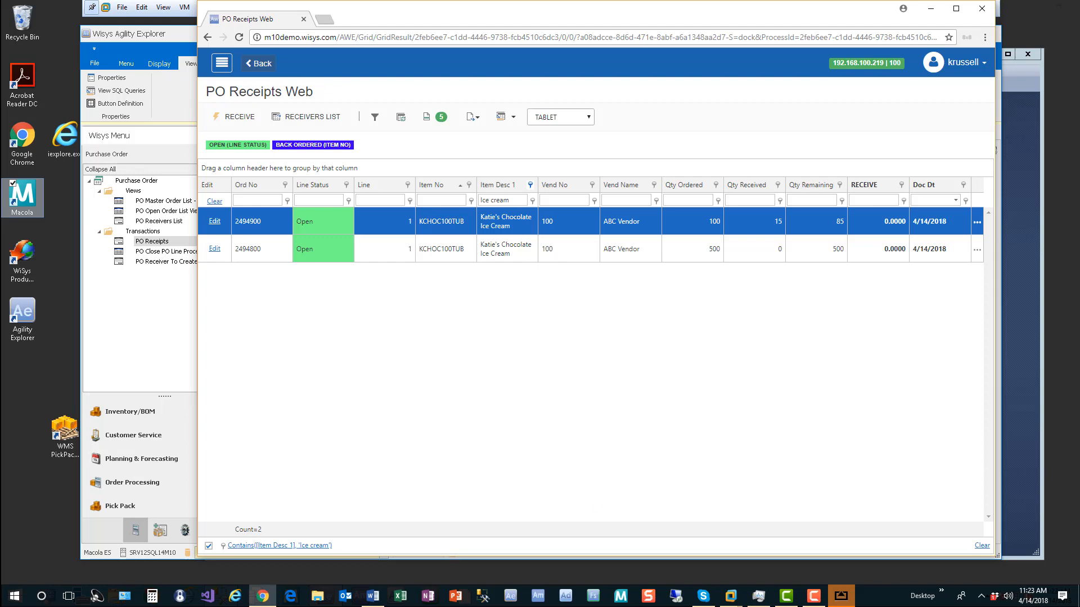
pyautogui.moveTo(1, 130); pyautogui.dragTo(533, 116)
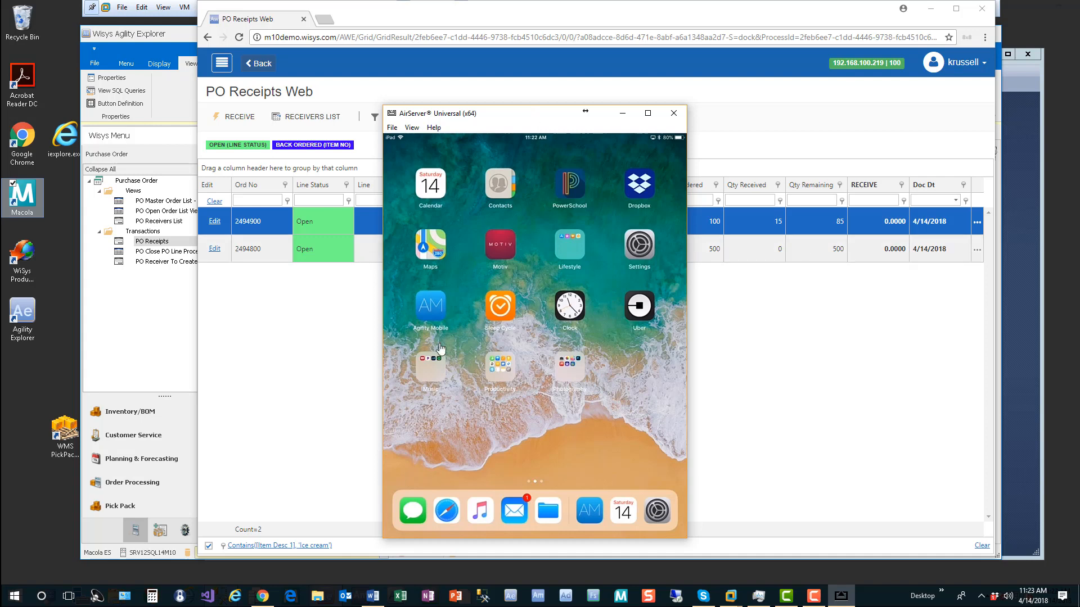
# Step: Launch the Agility Mobile app from the mirrored iPad home screen
pyautogui.click(438, 291)
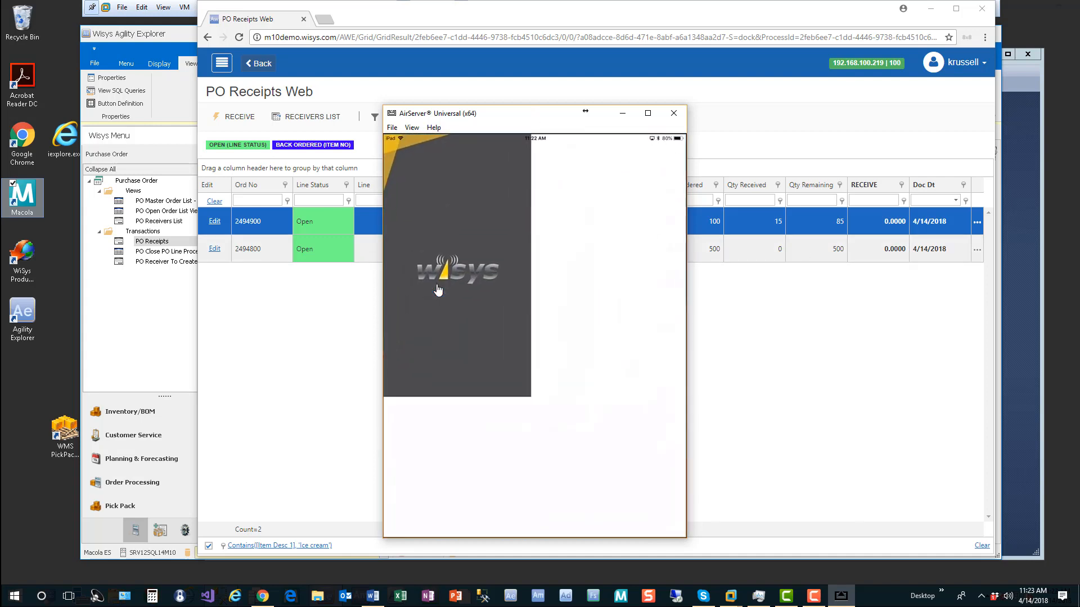
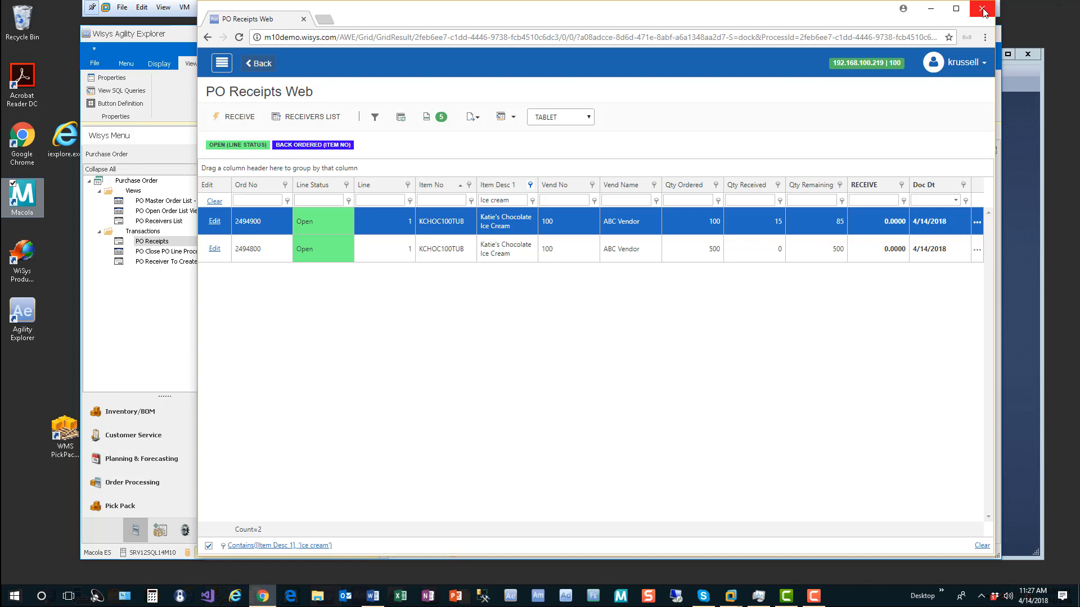
# Step: Close the PO Receipts web window and select PO Close PO Line Process in the Wisys Menu
pyautogui.click(982, 10)
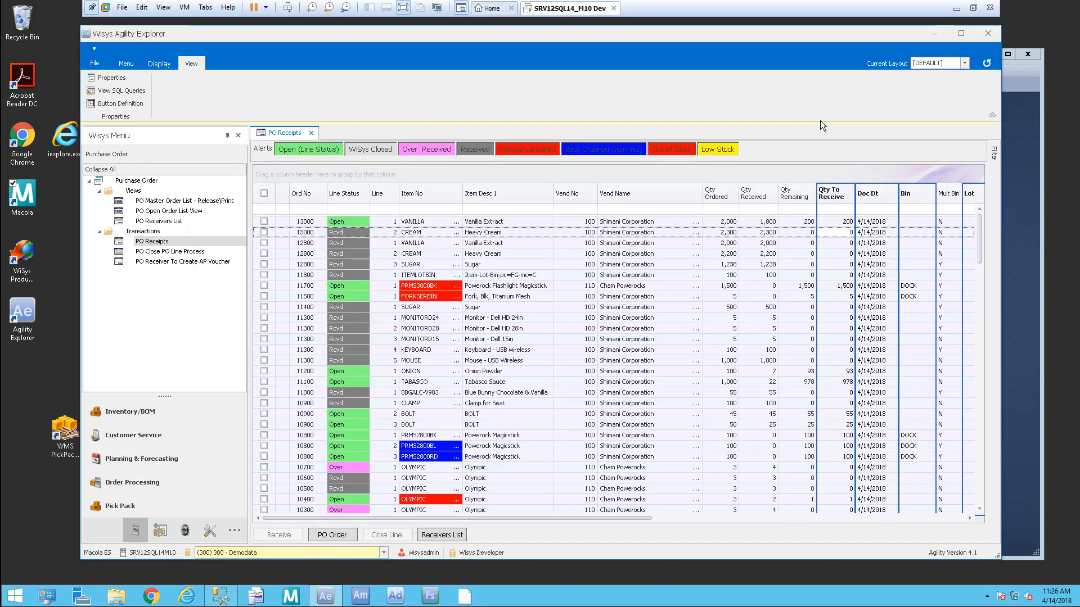
pyautogui.click(172, 223)
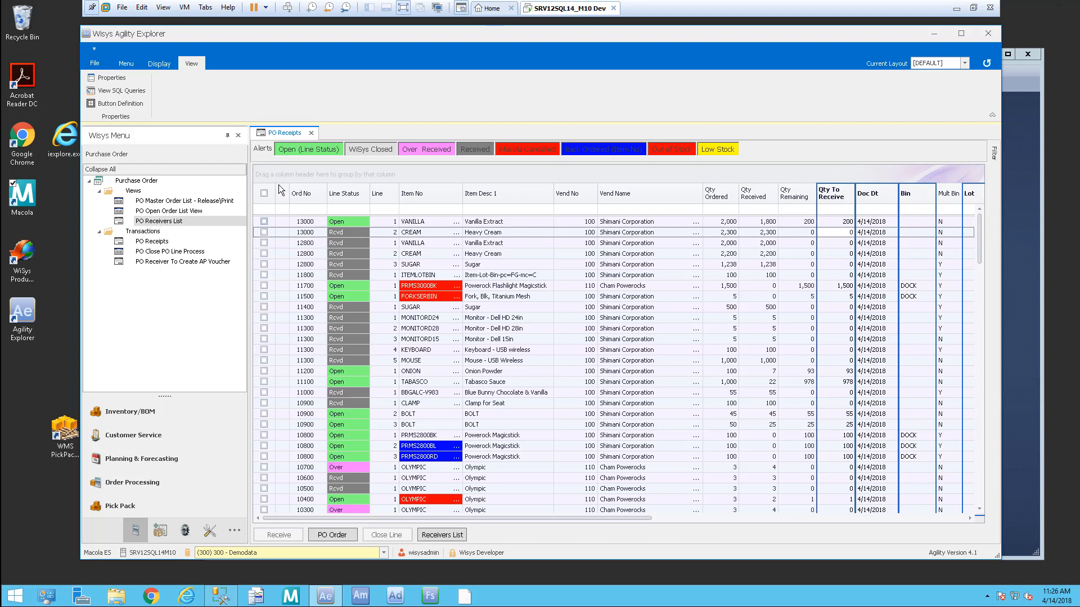
pyautogui.click(191, 252)
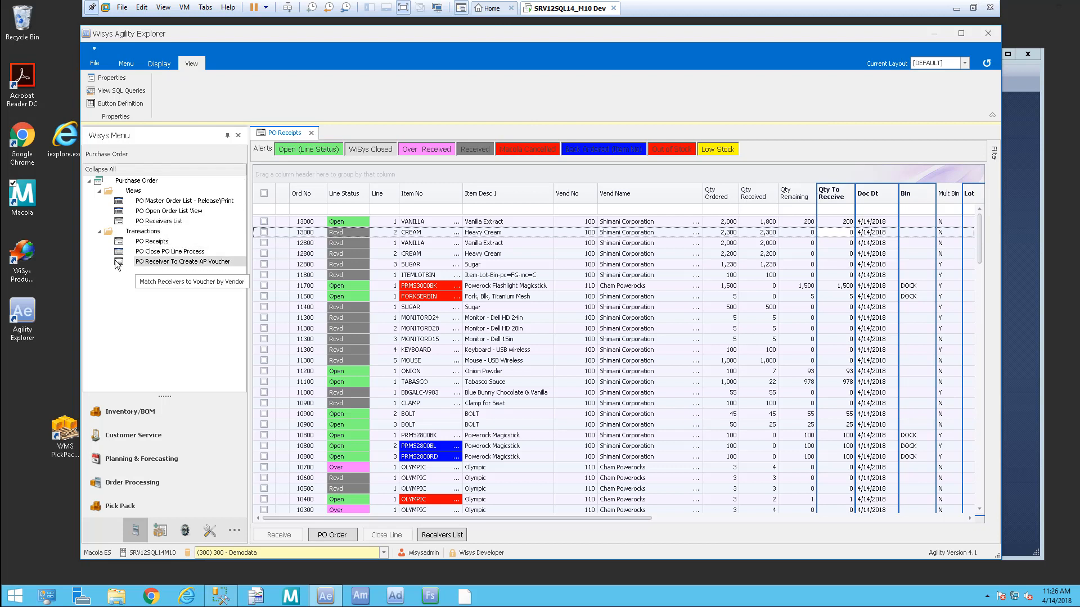
pyautogui.click(175, 251)
# Step: Open PO Close PO Line Process and close all six lines of order 4400
pyautogui.doubleClick(176, 253)
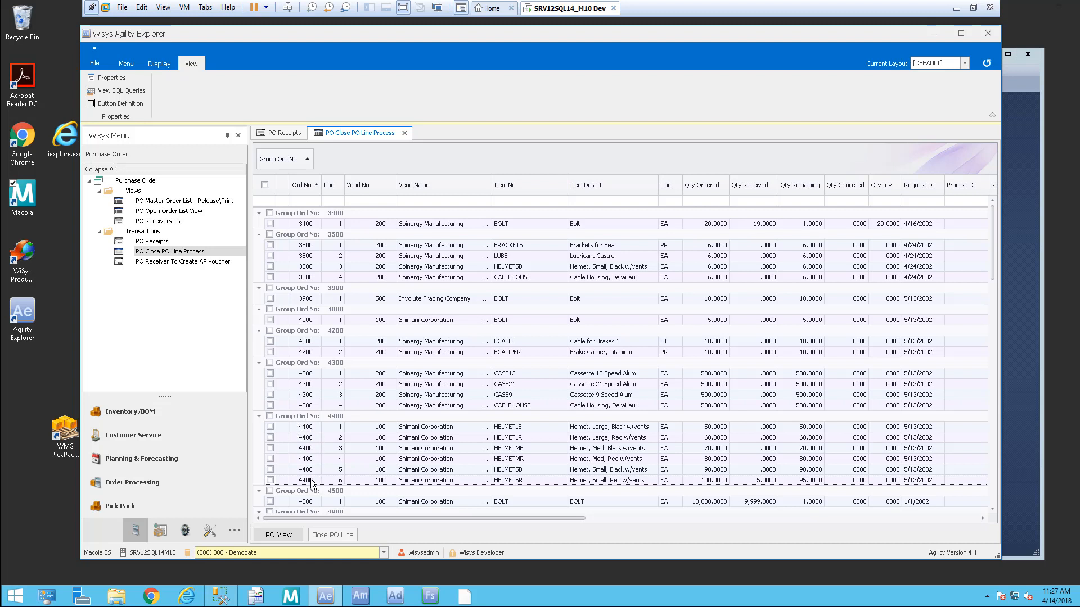
pyautogui.click(269, 417)
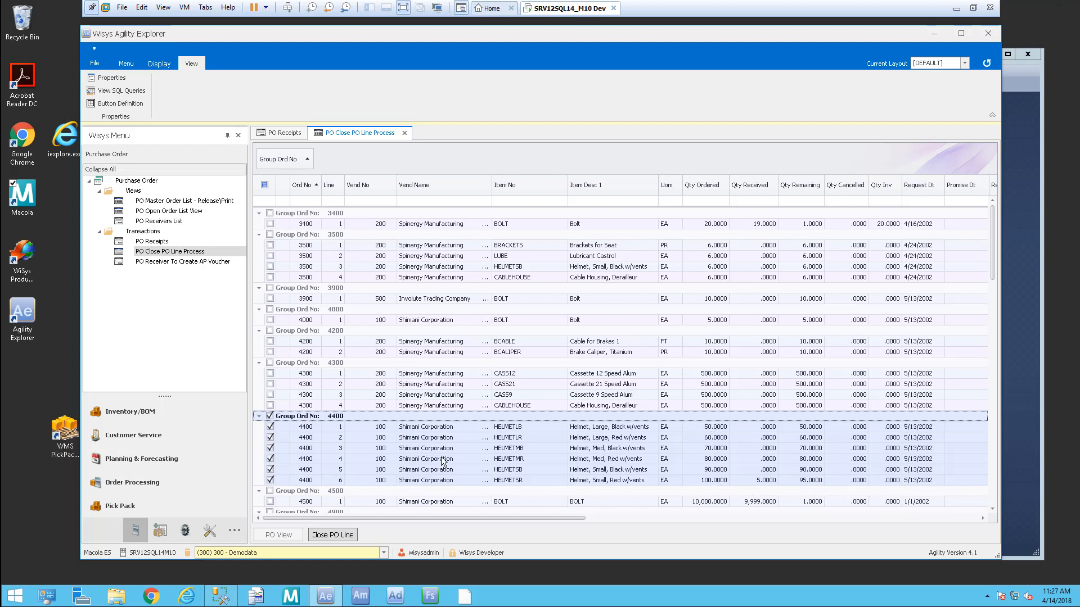
pyautogui.click(346, 537)
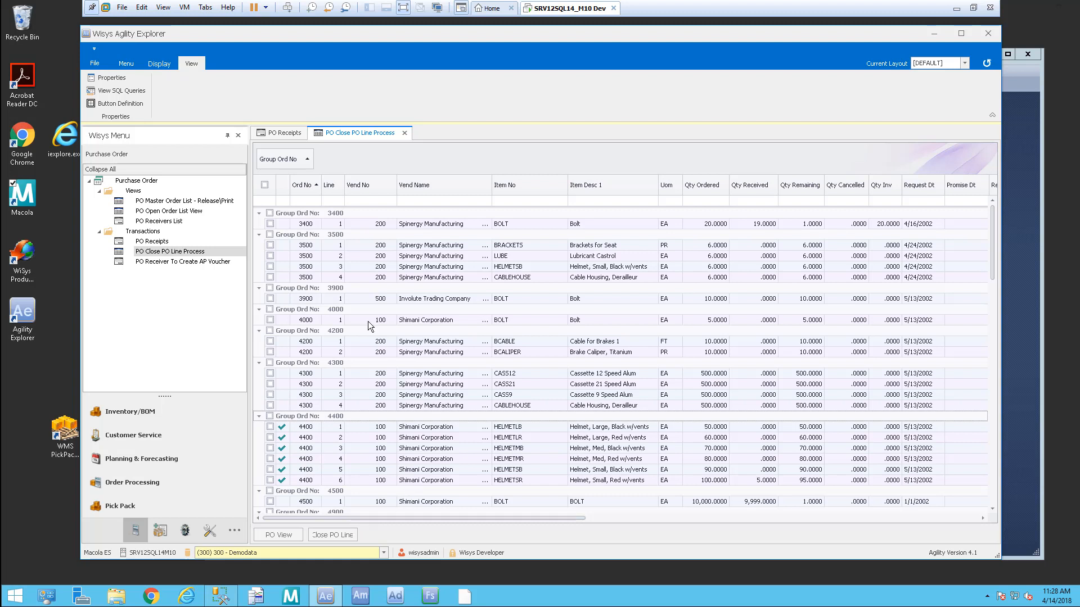
pyautogui.click(162, 232)
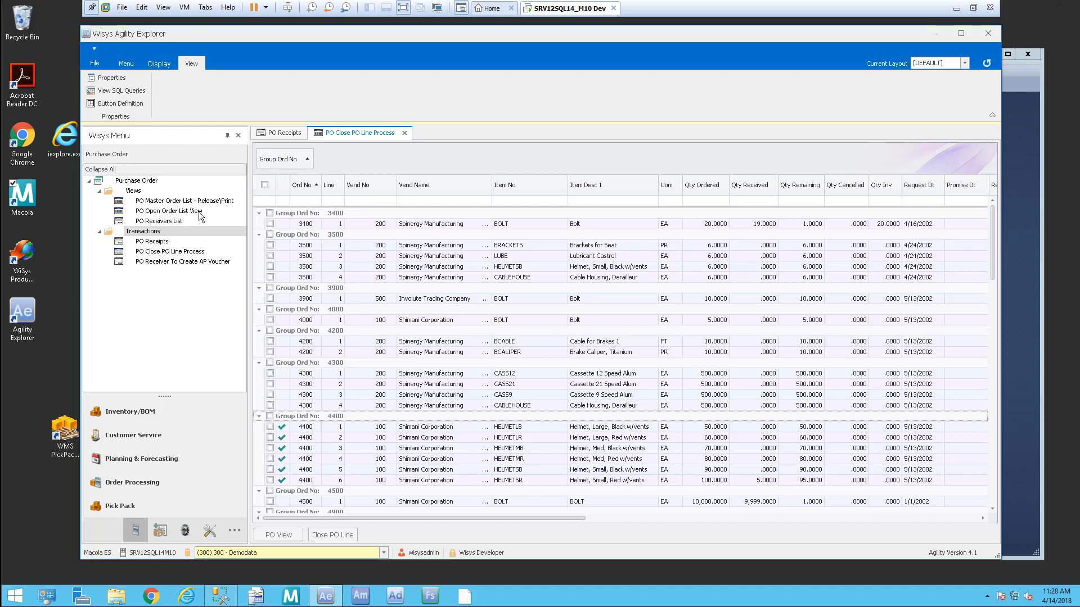
# Step: Open PO Master Order List, filter Ord No by 44, and review order 4400's lines
pyautogui.click(219, 202)
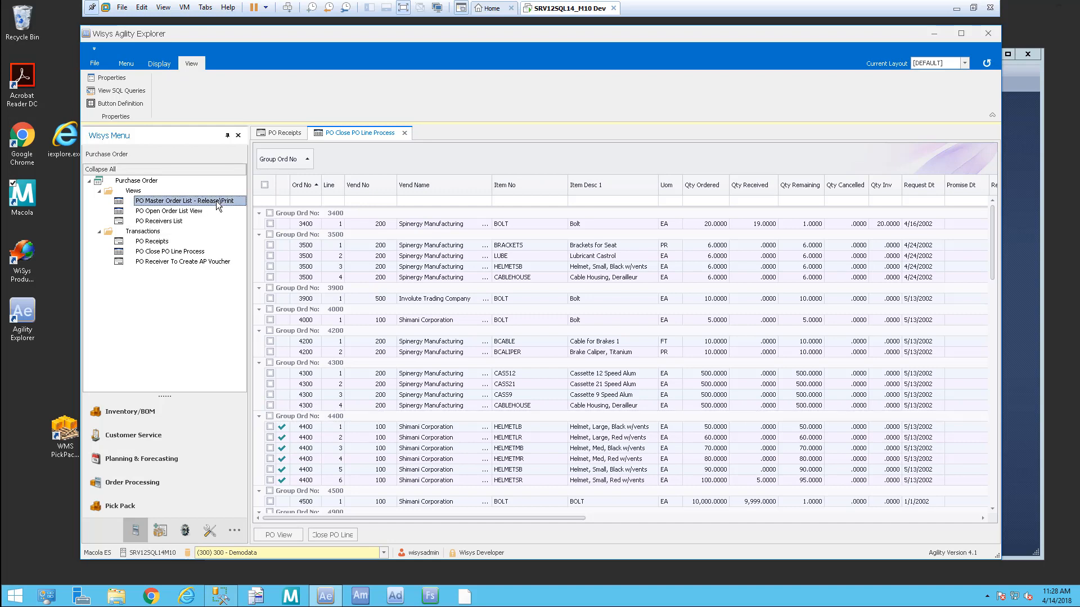
pyautogui.doubleClick(218, 202)
pyautogui.click(301, 187)
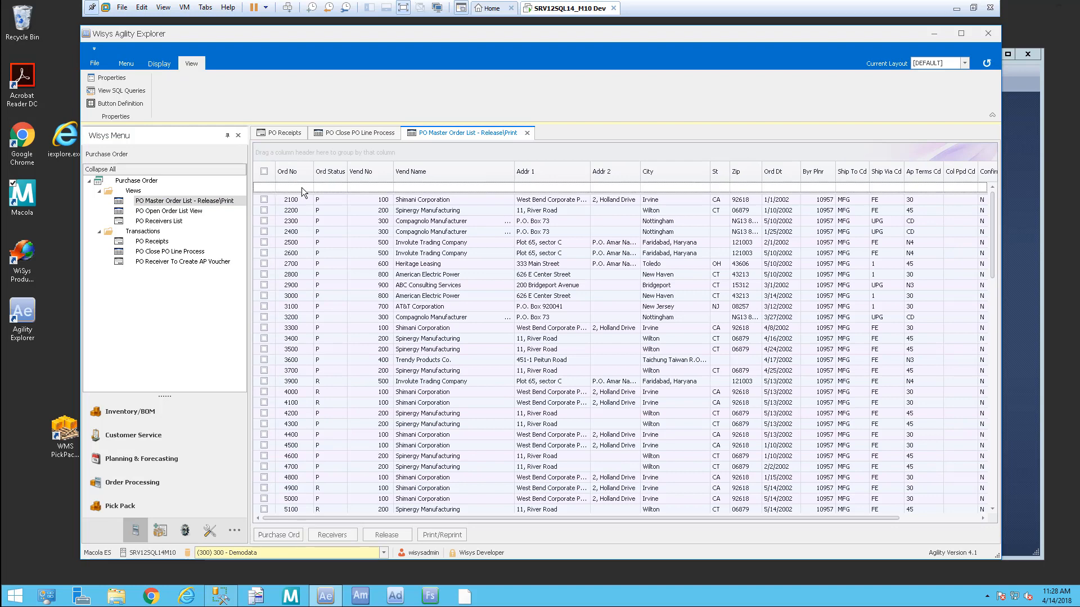
pyautogui.write('44')
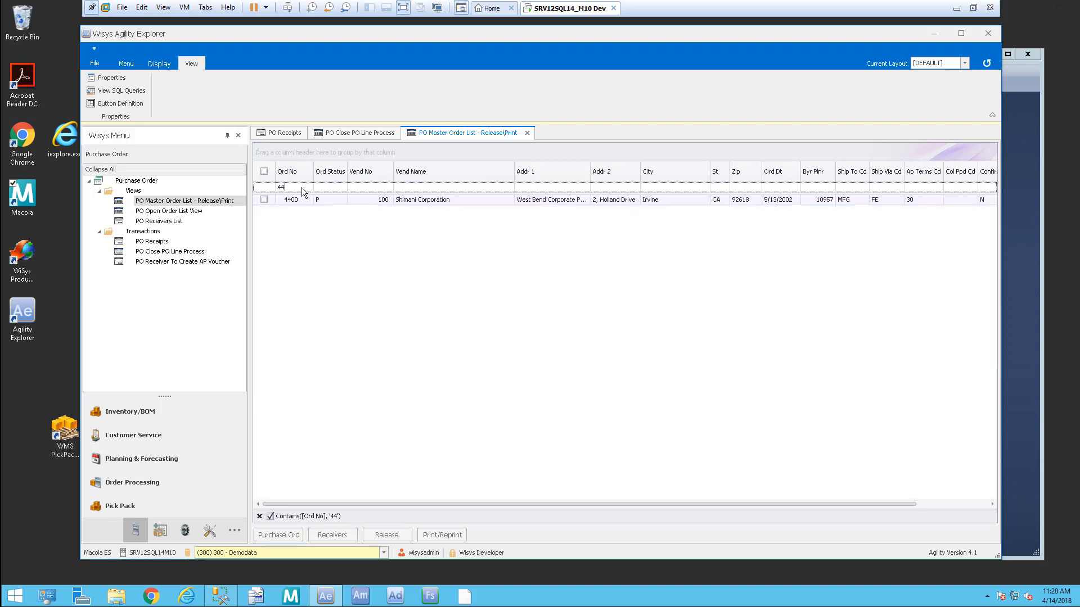
pyautogui.click(299, 202)
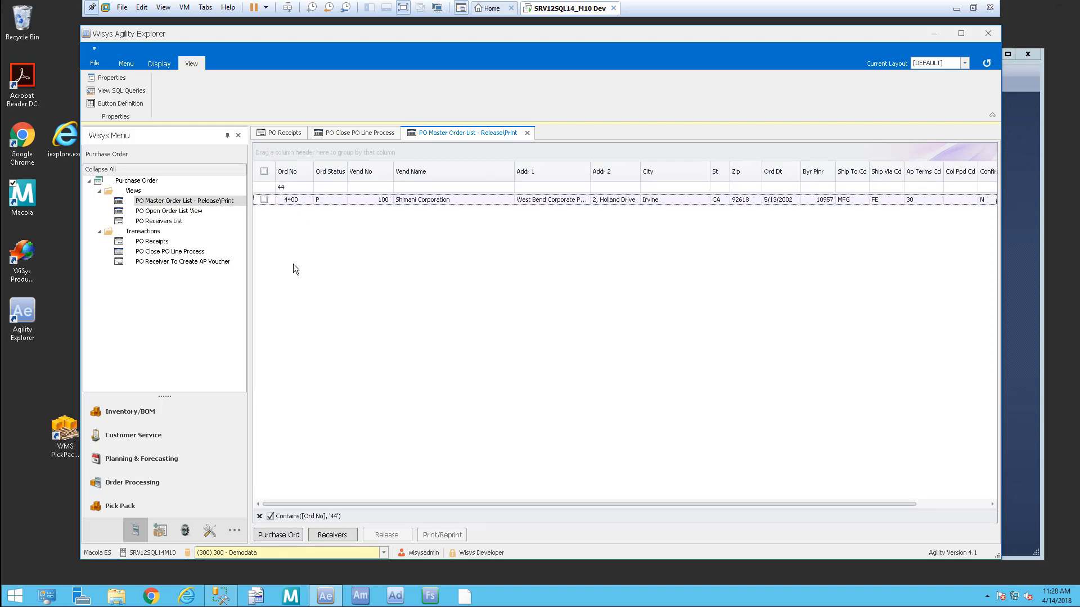
pyautogui.click(280, 535)
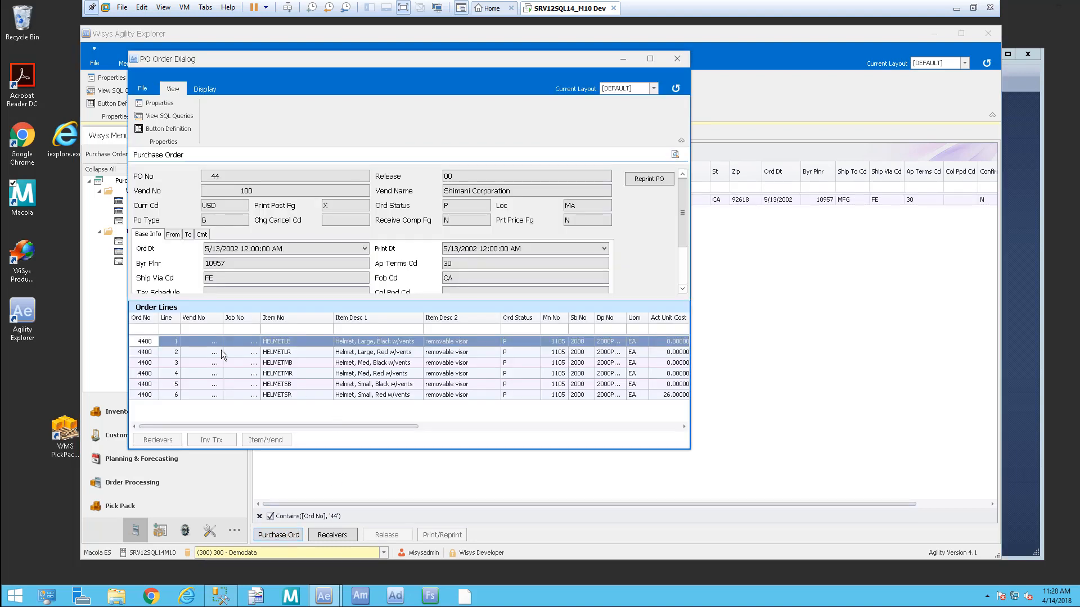
pyautogui.moveTo(409, 426); pyautogui.dragTo(556, 439)
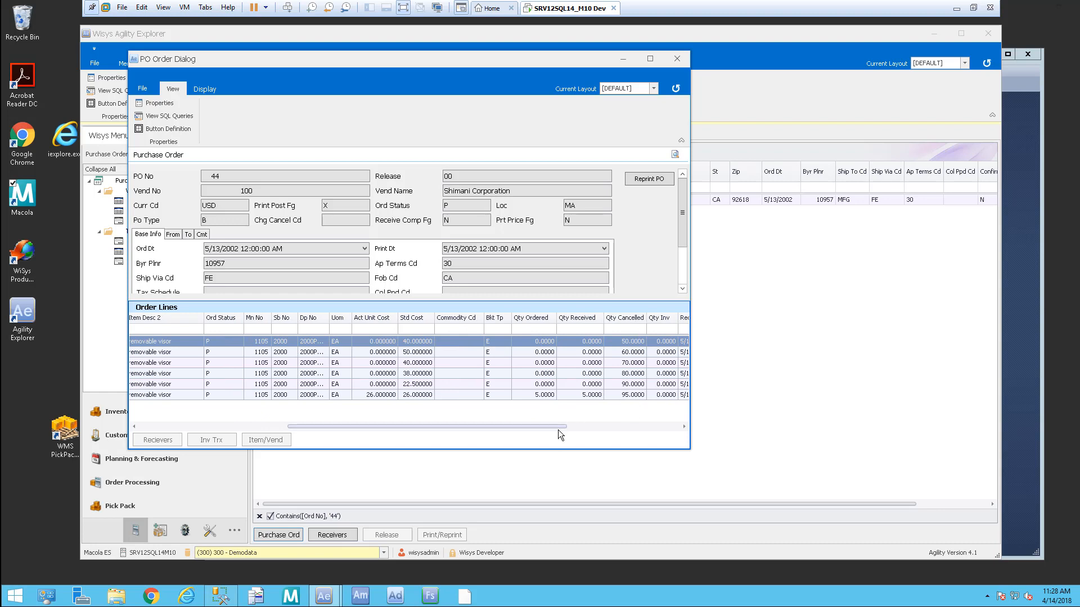
pyautogui.moveTo(558, 427); pyautogui.dragTo(430, 426)
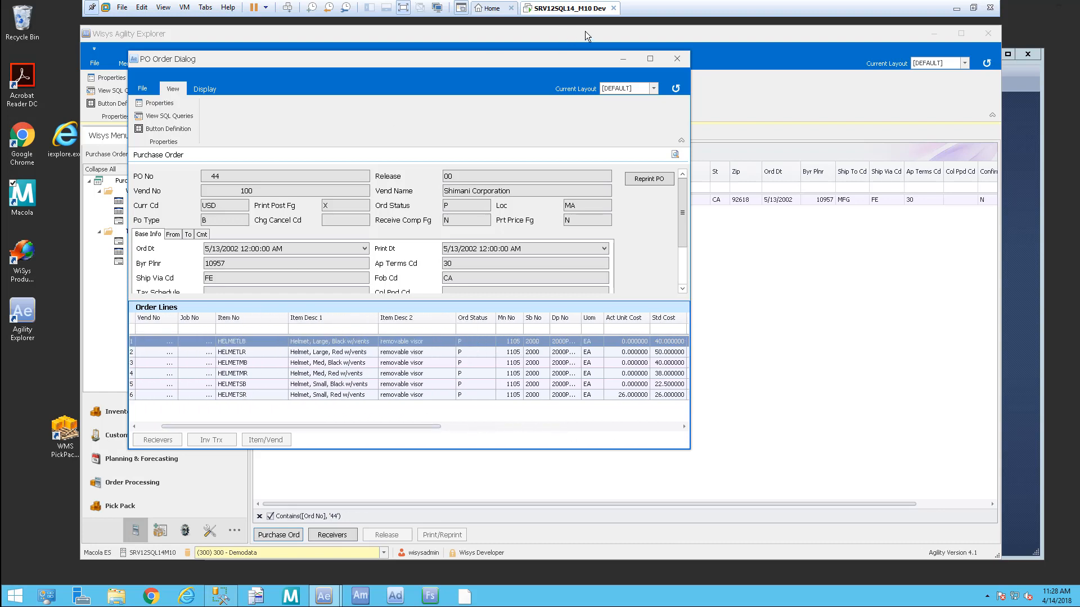
pyautogui.click(677, 59)
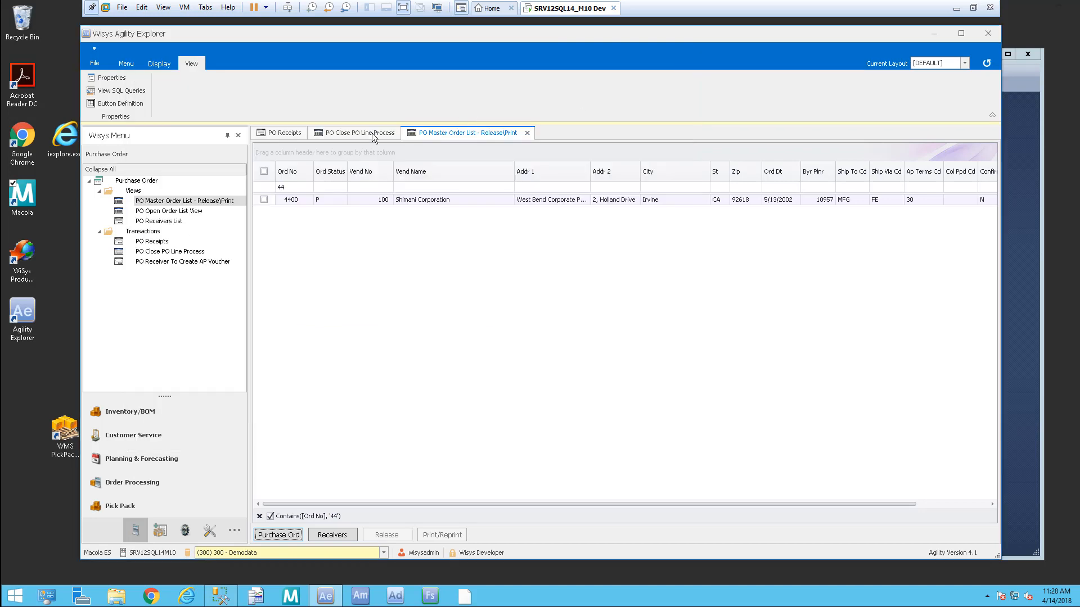
# Step: Return to the PO Close PO Line Process tab to confirm order 4400 is gone
pyautogui.click(295, 133)
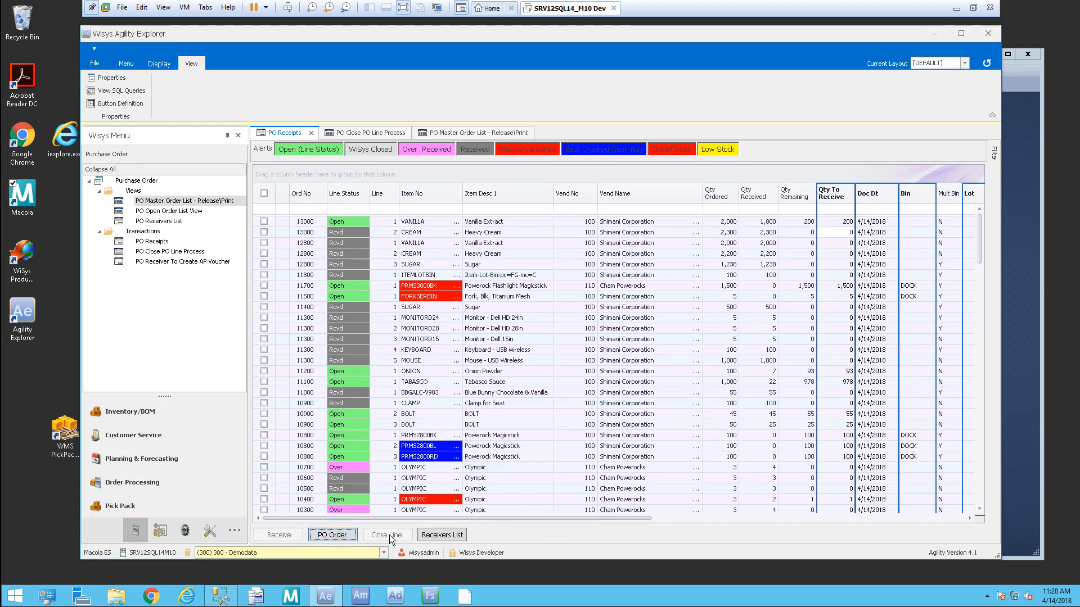
pyautogui.click(379, 133)
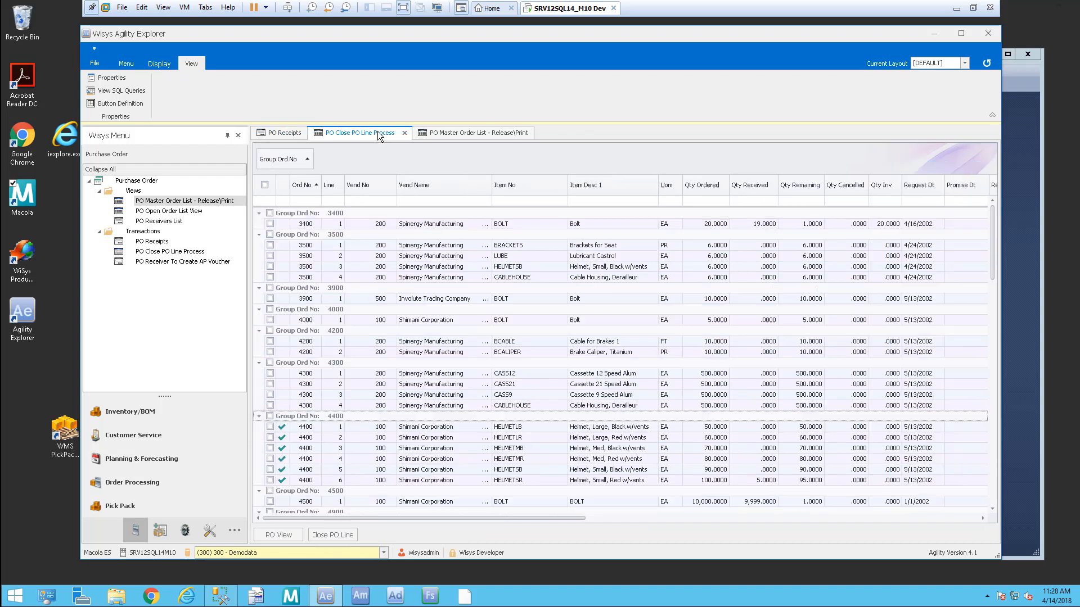
pyautogui.click(286, 134)
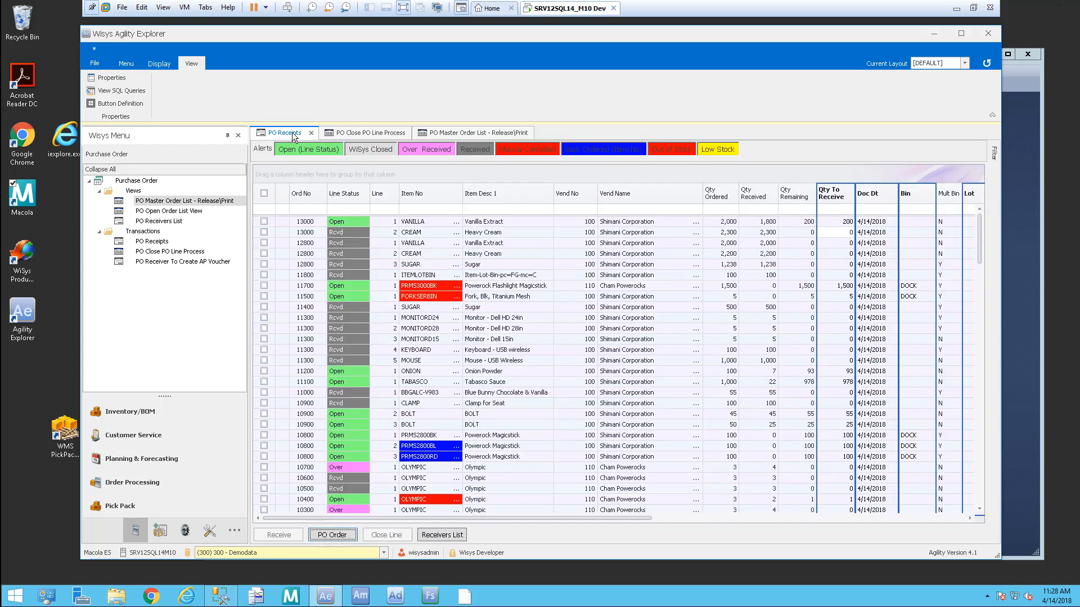
pyautogui.click(354, 135)
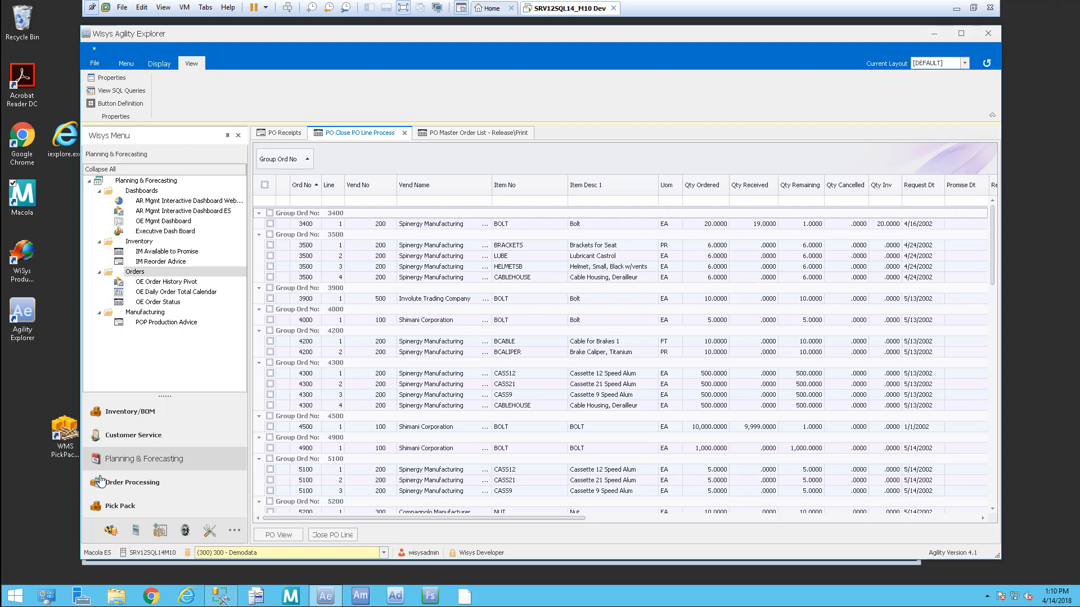
# Step: Browse the Order Processing menu to Picking and open OE Pick Management
pyautogui.click(134, 487)
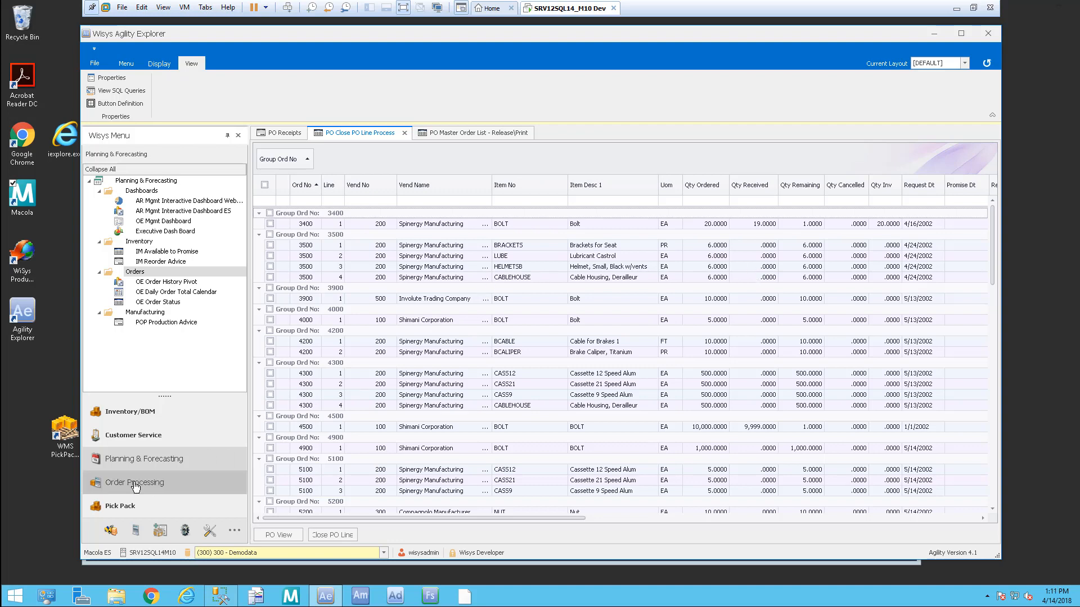
pyautogui.click(135, 486)
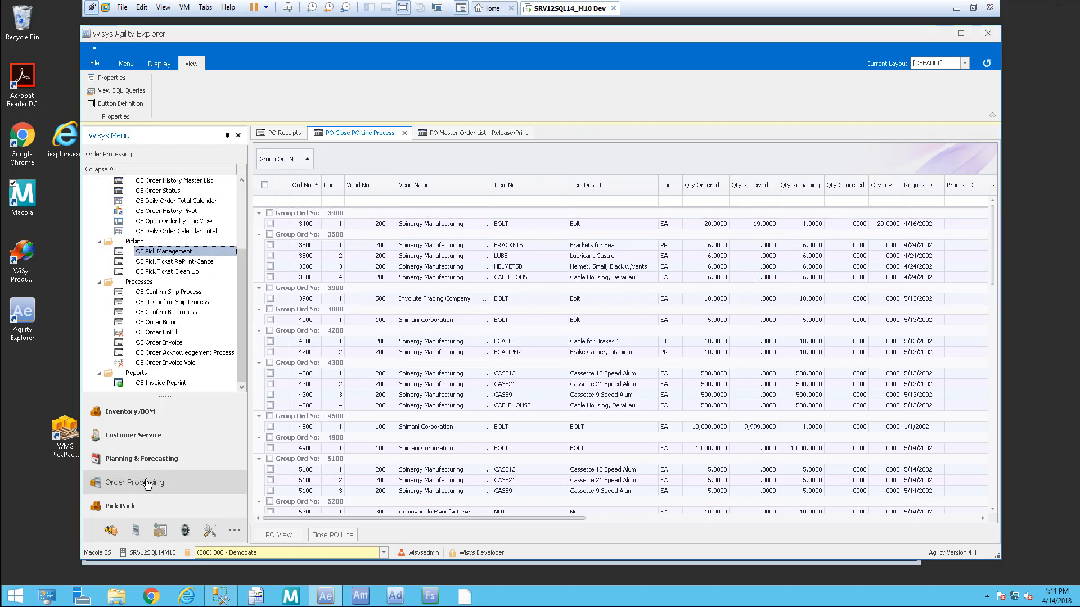
pyautogui.moveTo(243, 275); pyautogui.dragTo(242, 185)
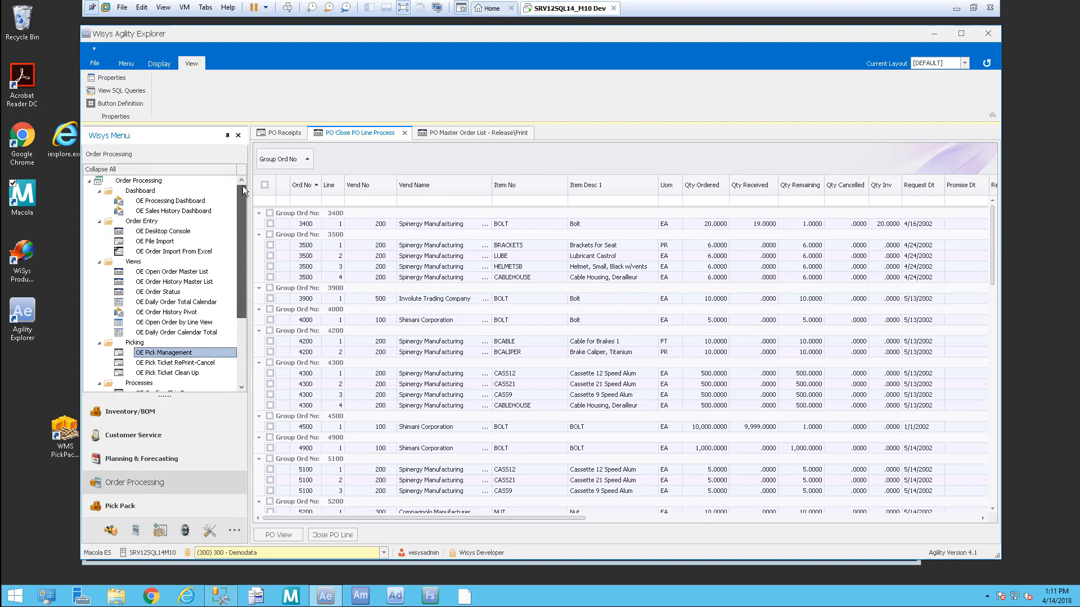
pyautogui.click(191, 201)
pyautogui.click(207, 210)
pyautogui.click(167, 231)
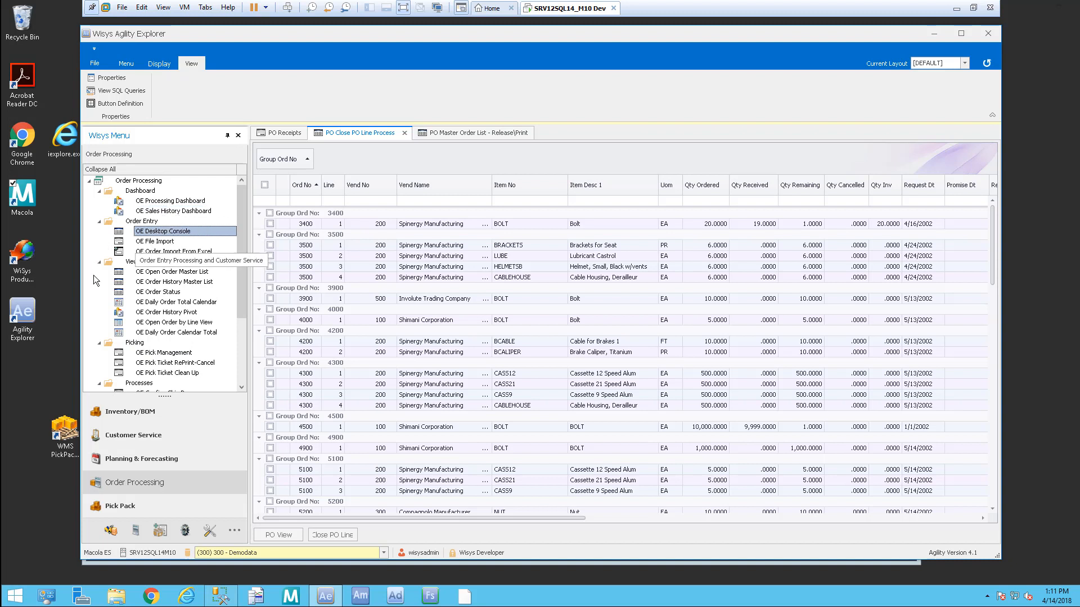
pyautogui.click(200, 354)
pyautogui.click(157, 272)
pyautogui.click(134, 342)
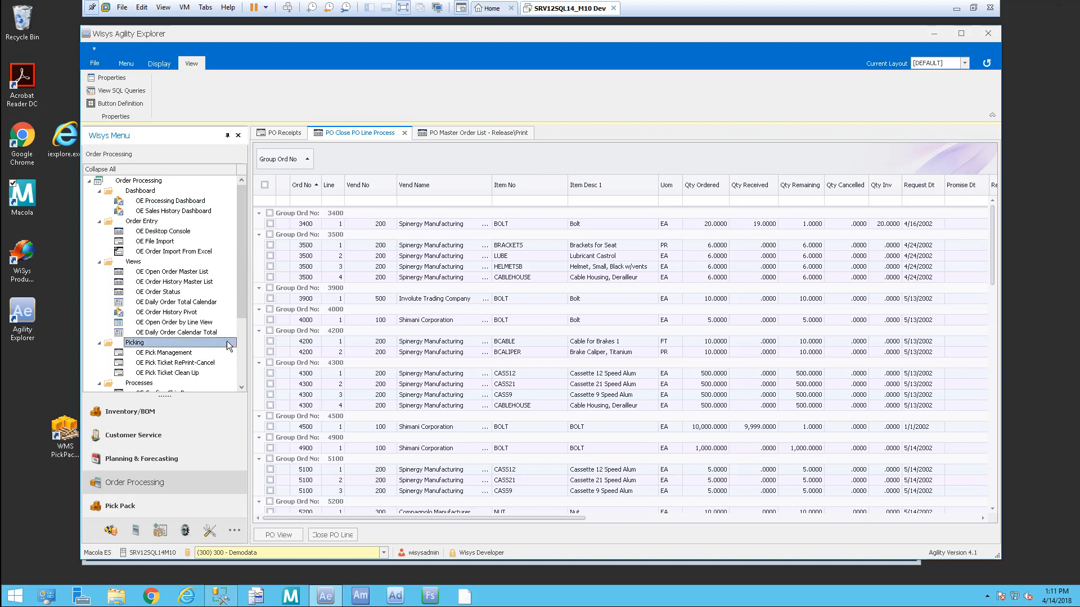
pyautogui.moveTo(242, 304)
pyautogui.mouseDown()
pyautogui.moveTo(226, 376)
pyautogui.moveTo(244, 330)
pyautogui.moveTo(241, 298)
pyautogui.mouseUp()
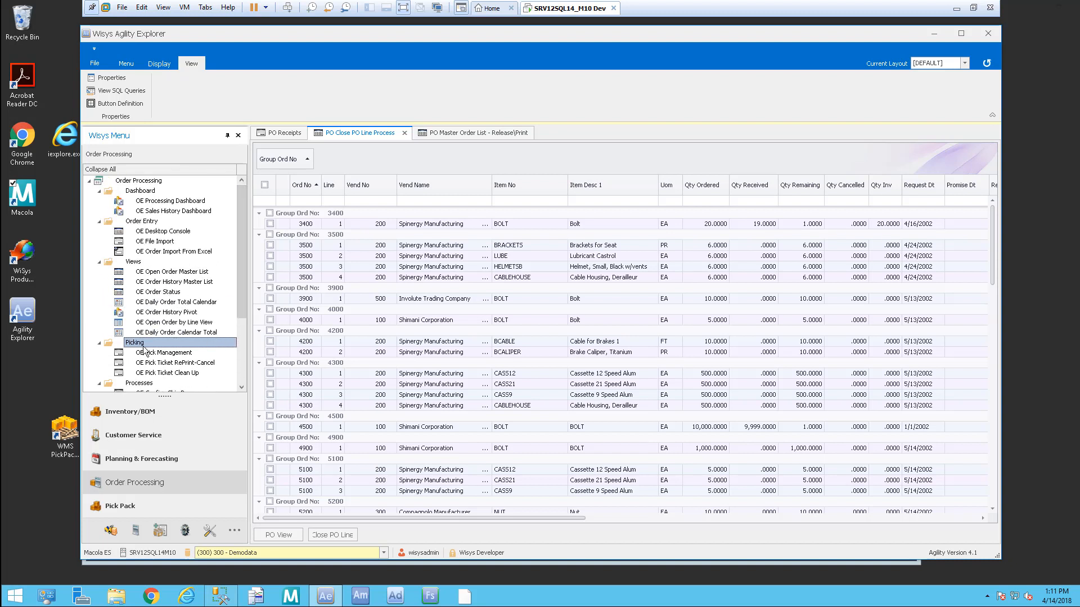
pyautogui.click(169, 353)
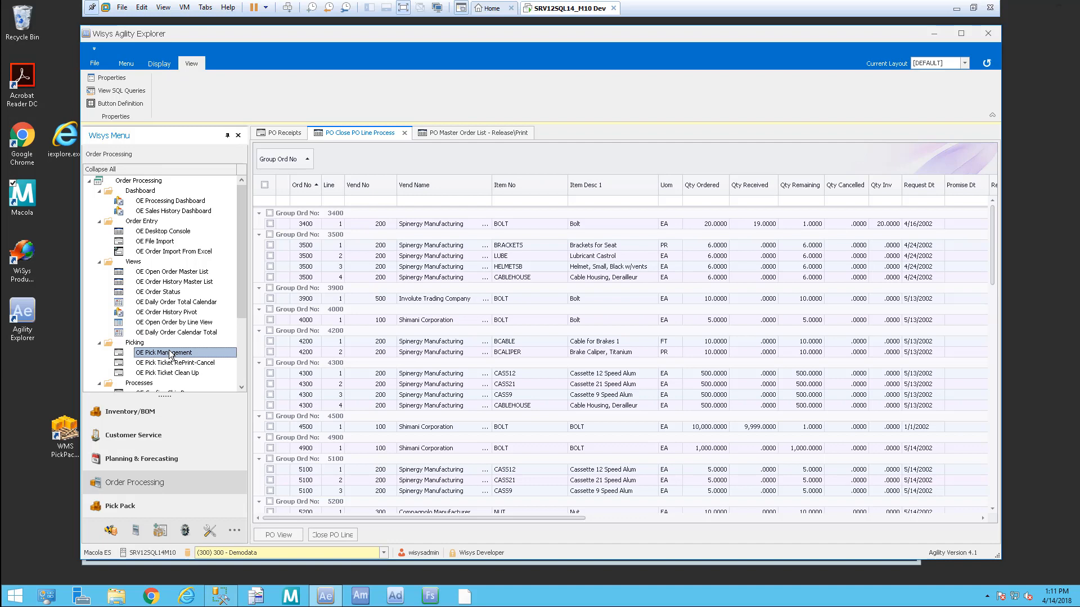
pyautogui.doubleClick(169, 353)
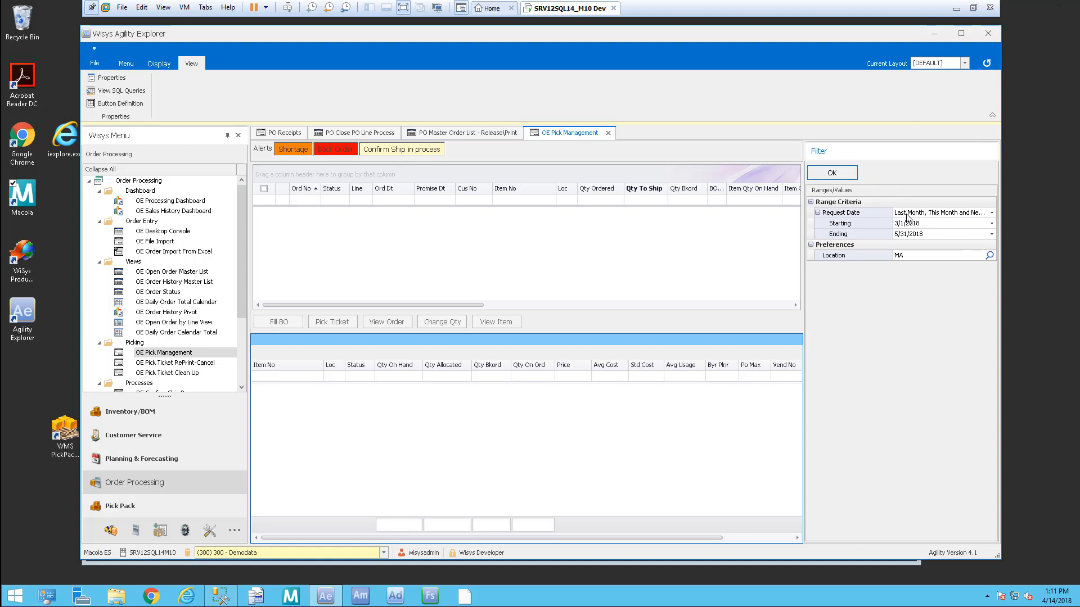
# Step: Keep Request Date as Last Month, This Month and Next Month and load the order lines
pyautogui.click(992, 213)
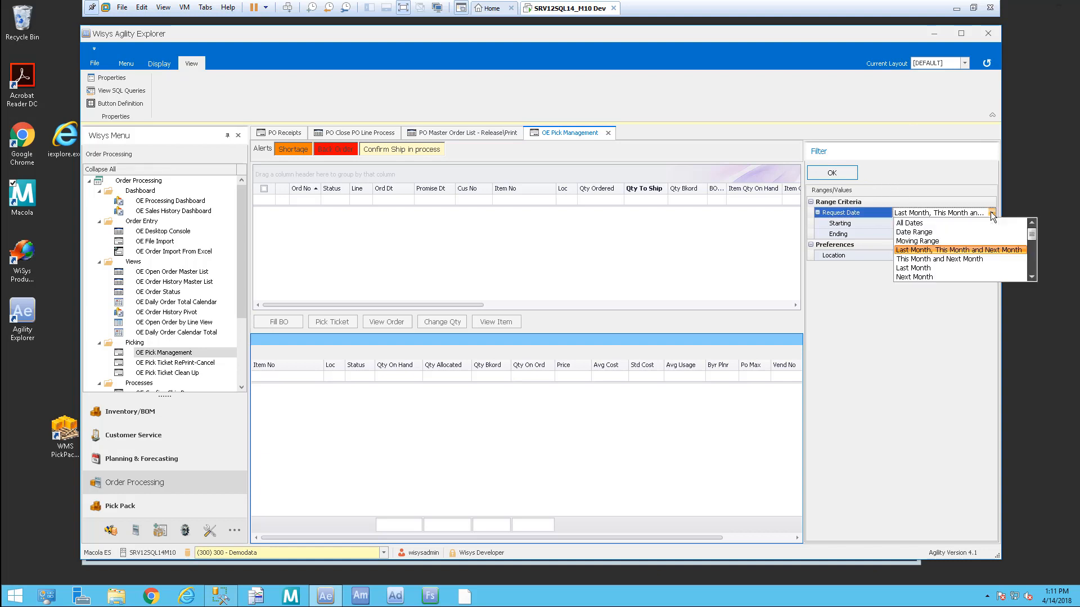
pyautogui.click(991, 214)
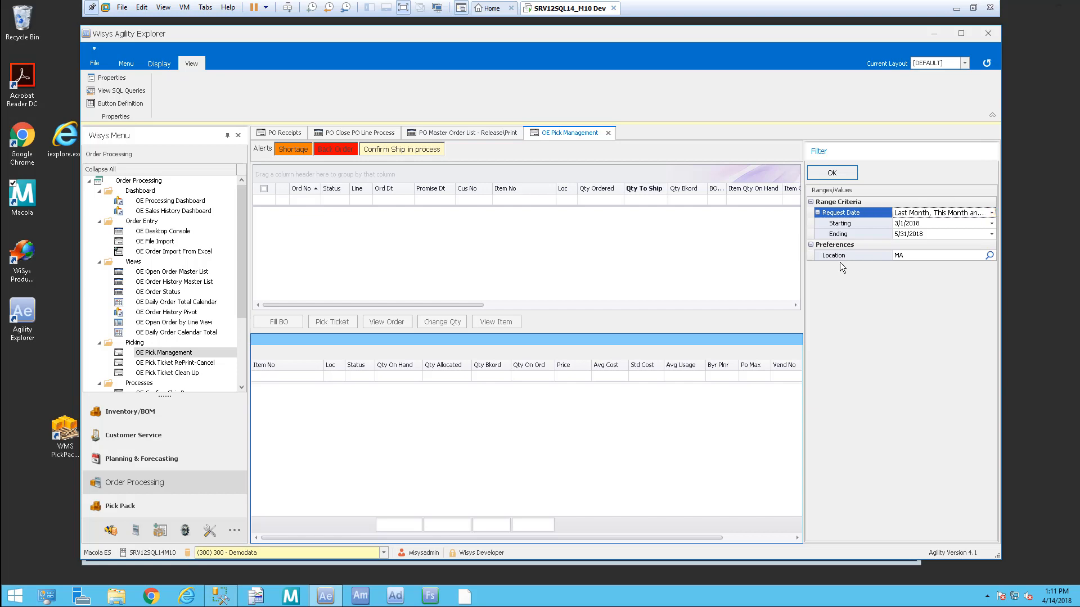
pyautogui.click(837, 171)
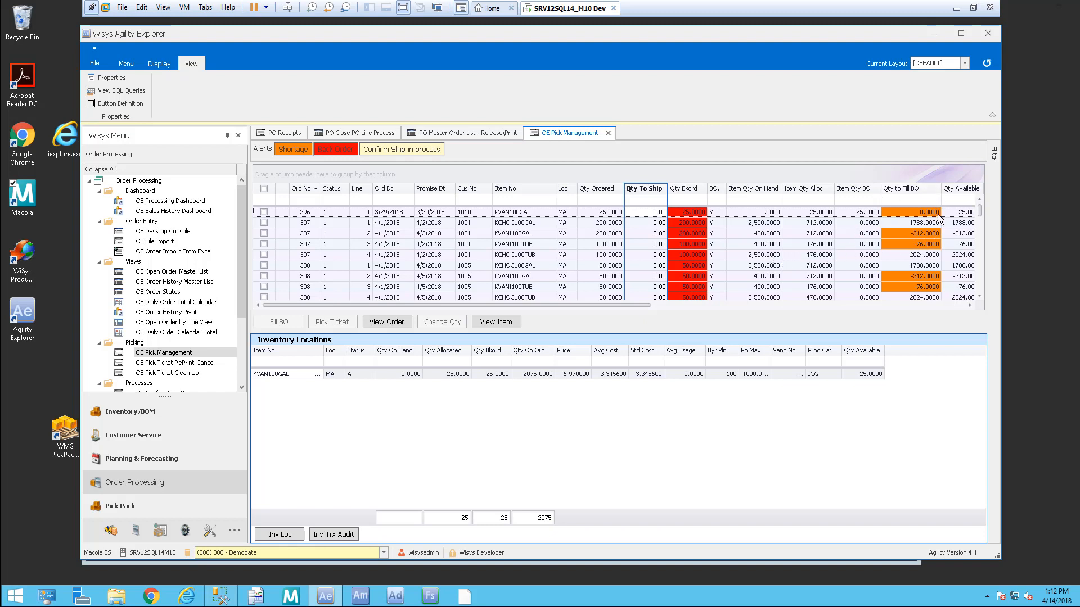
# Step: Scroll through the pick grid columns and move Cus Type next to Item Qty BO
pyautogui.moveTo(636, 304); pyautogui.dragTo(970, 306)
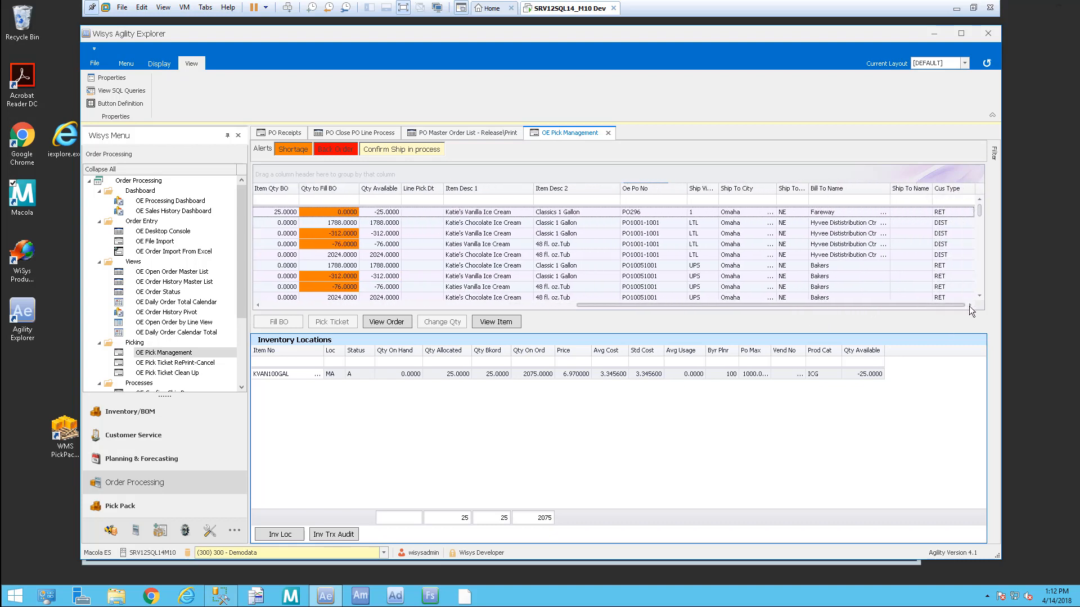
pyautogui.moveTo(970, 306); pyautogui.dragTo(946, 305)
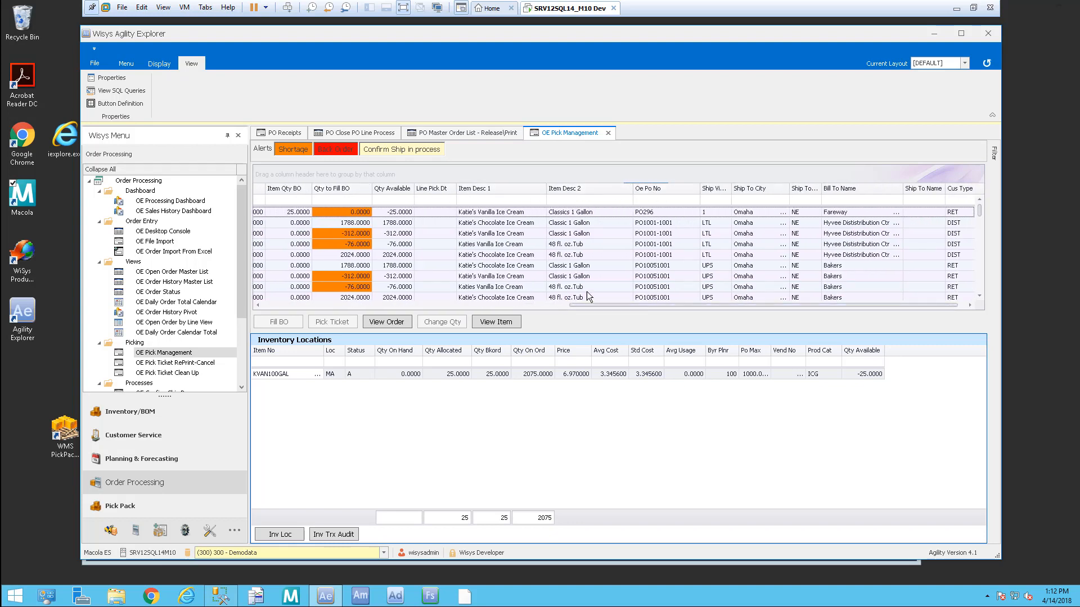
pyautogui.moveTo(676, 306); pyautogui.dragTo(307, 307)
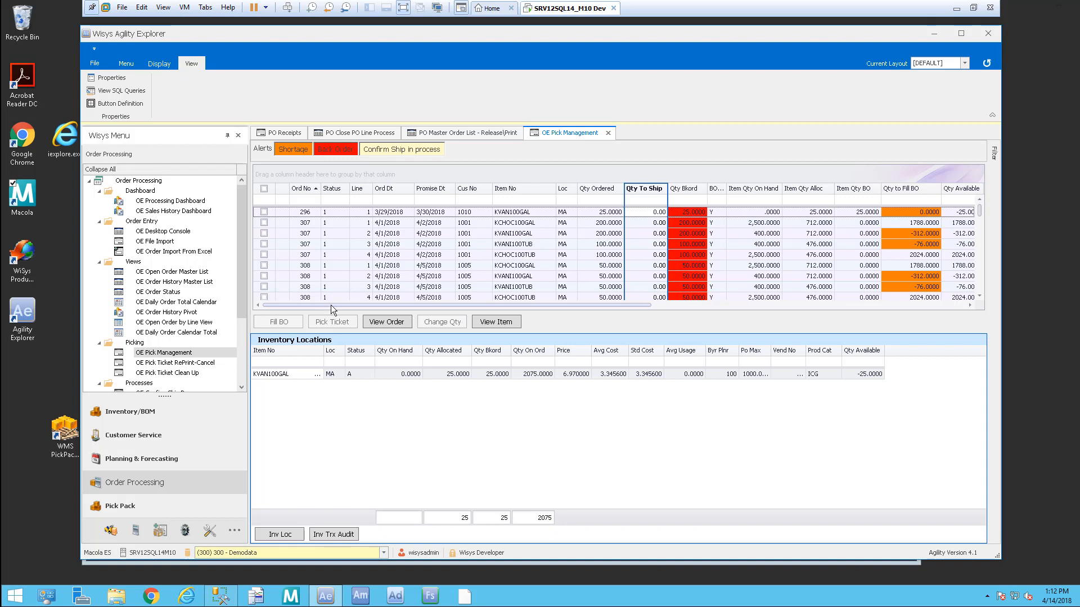
pyautogui.moveTo(331, 305); pyautogui.dragTo(818, 306)
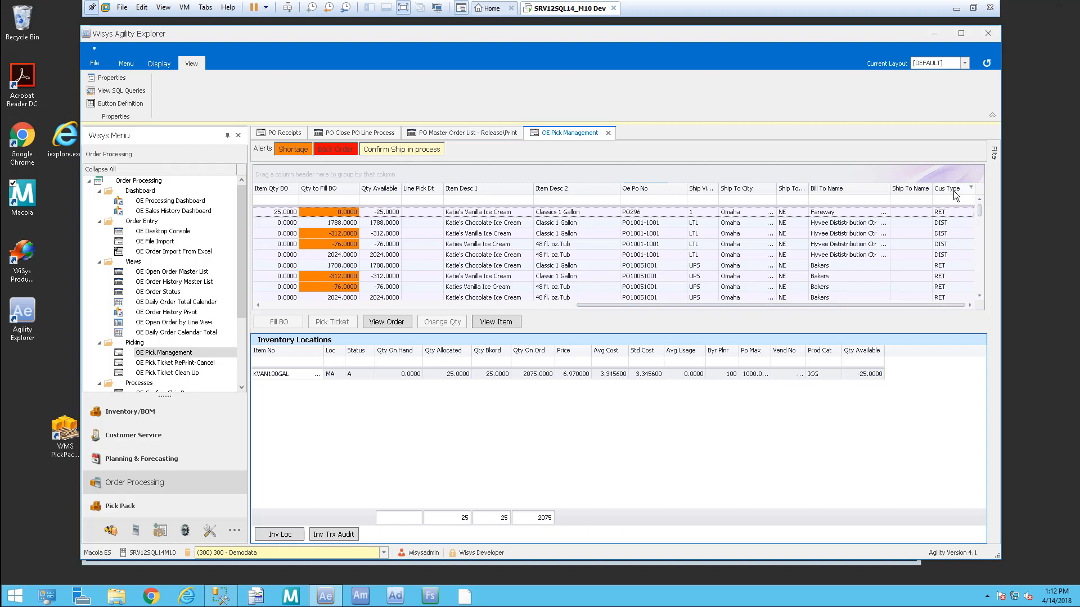
pyautogui.moveTo(957, 191); pyautogui.dragTo(302, 192)
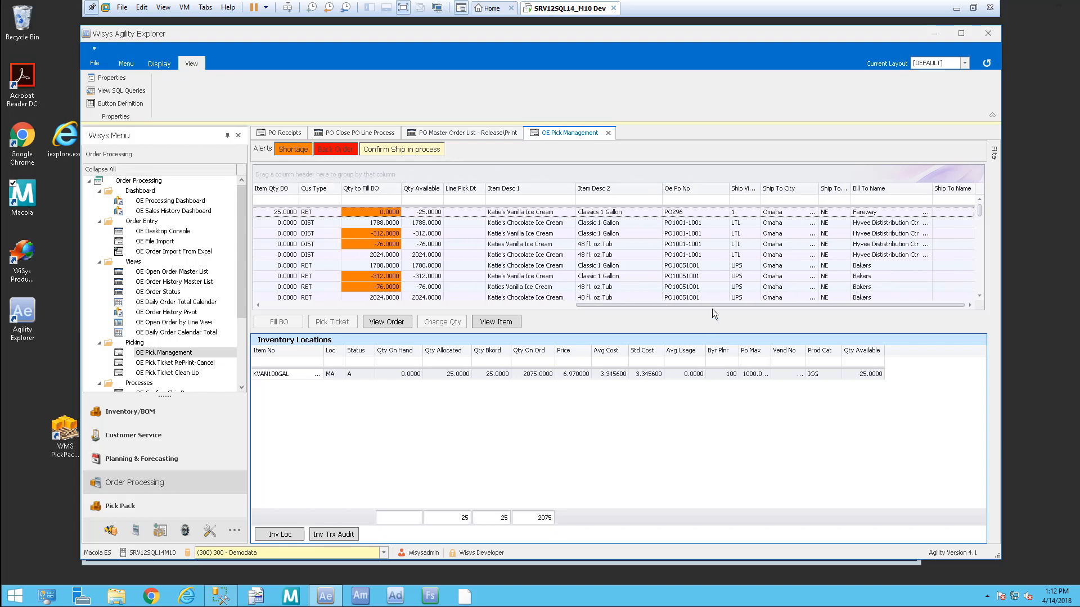
pyautogui.moveTo(713, 305); pyautogui.dragTo(393, 305)
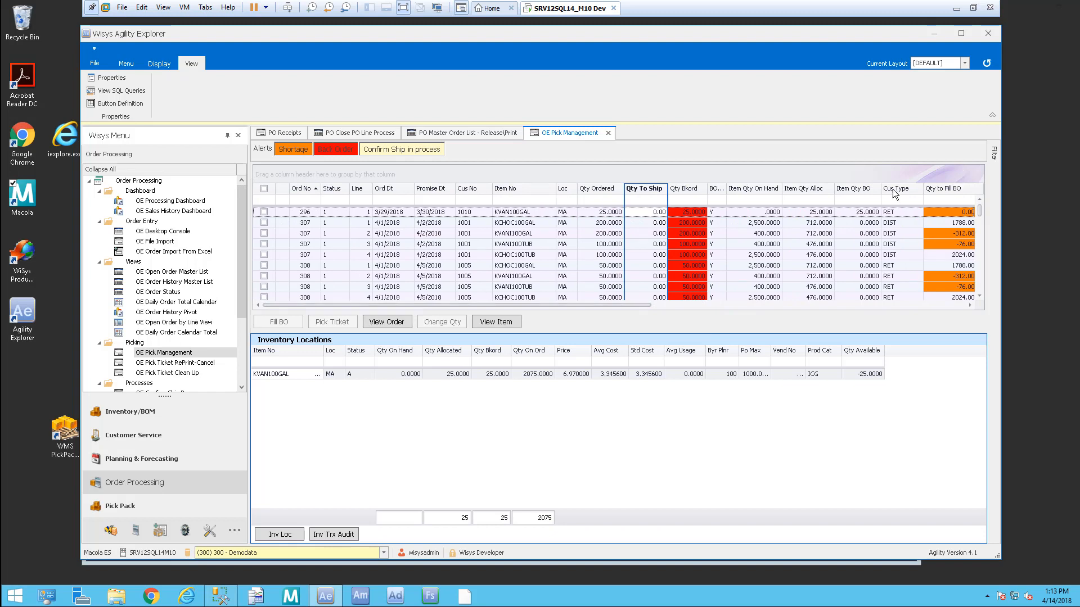
# Step: Place Cus Type after Promise Dt and sort the grid by Cus Type, then Item No
pyautogui.moveTo(897, 188); pyautogui.dragTo(467, 195)
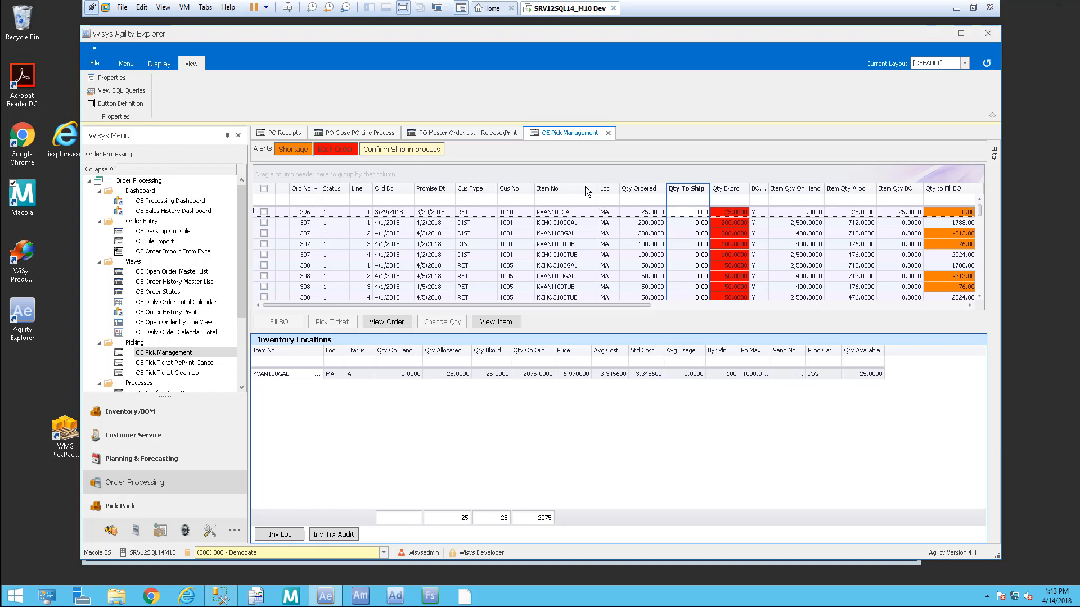
pyautogui.click(481, 189)
pyautogui.moveTo(981, 237); pyautogui.dragTo(978, 198)
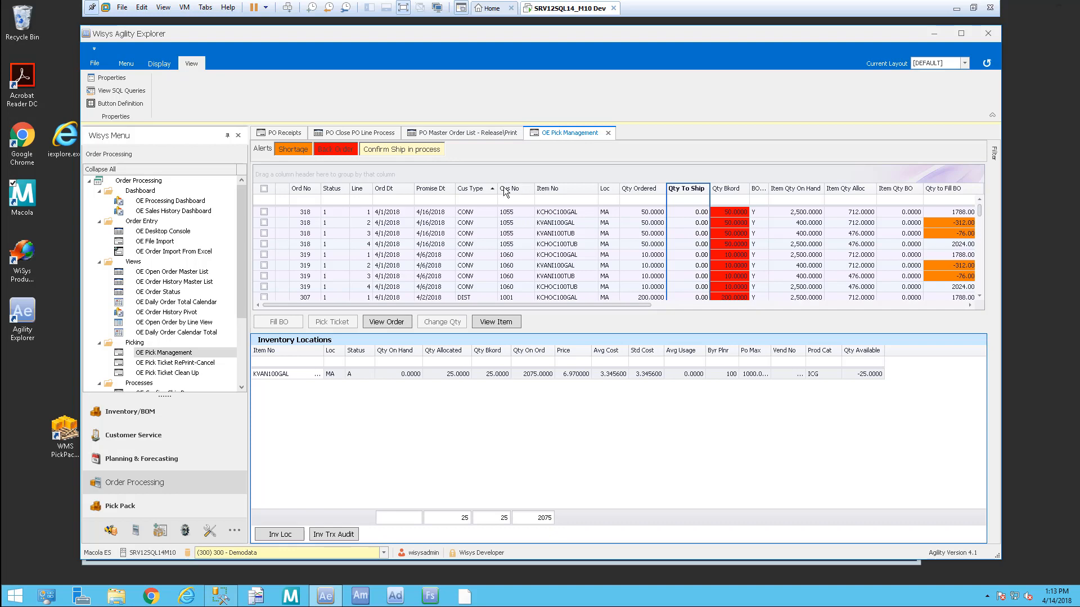
pyautogui.moveTo(980, 209); pyautogui.dragTo(973, 175)
pyautogui.click(579, 188)
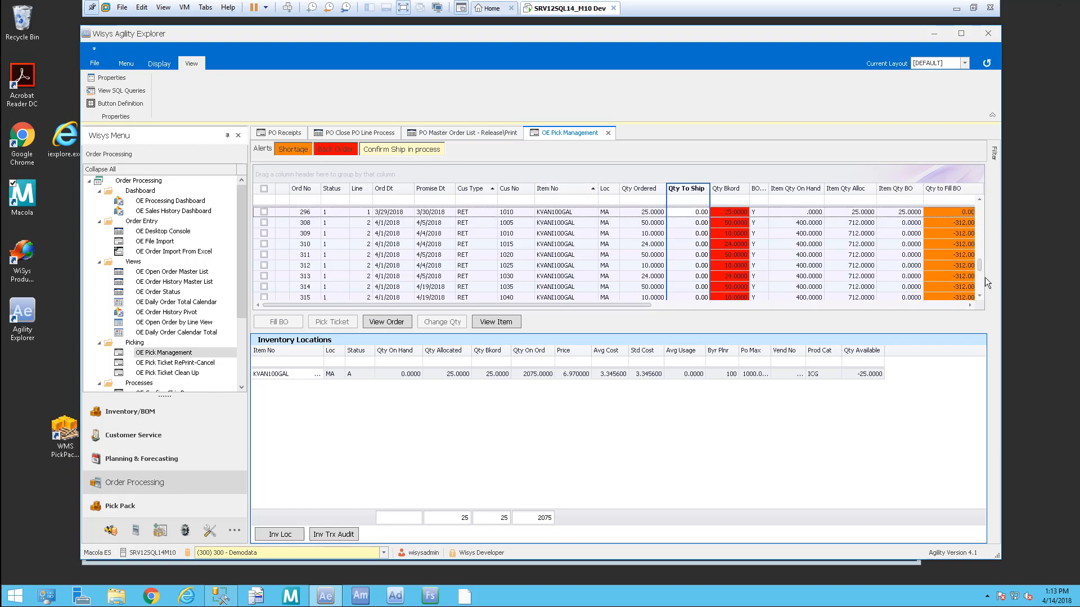
pyautogui.moveTo(981, 268); pyautogui.dragTo(976, 210)
pyautogui.scroll(-2, 974, 217)
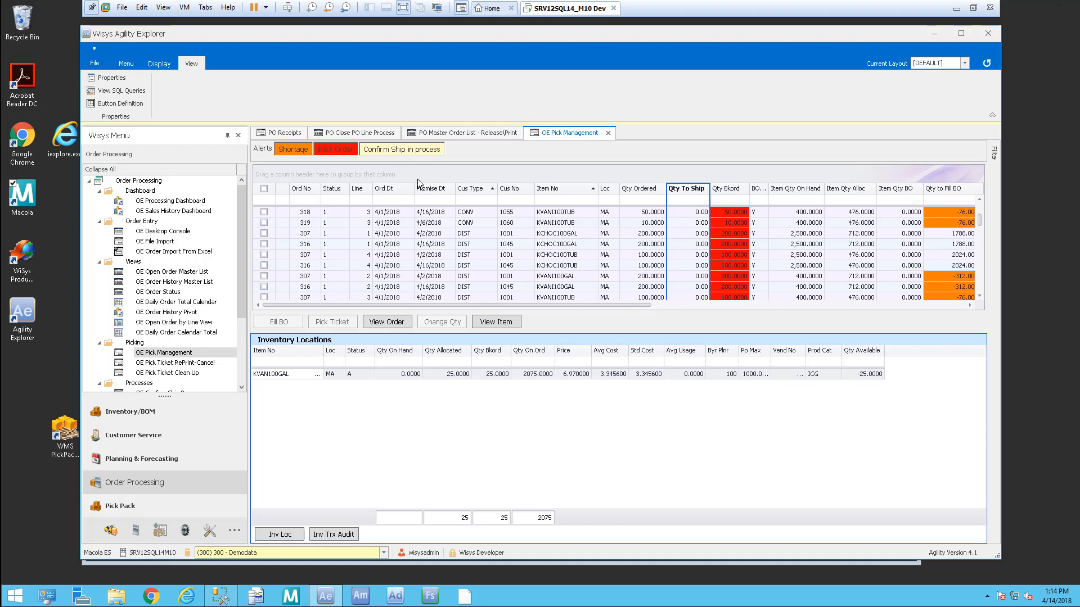
# Step: Filter Cus Type to 'dis' and save the grid layout as LINE ITEM SORT-DIST
pyautogui.click(482, 200)
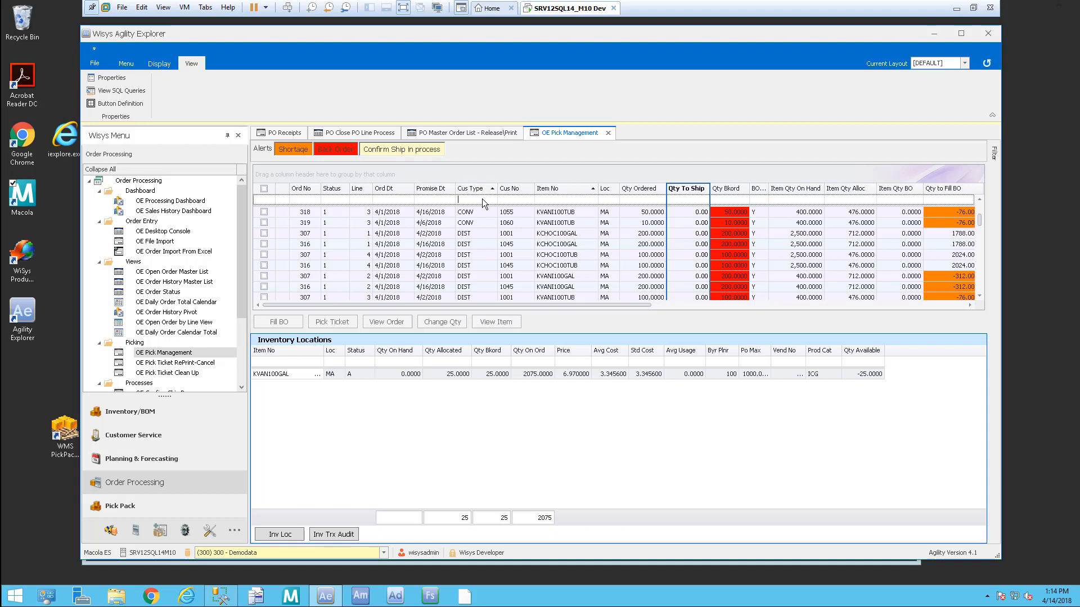
pyautogui.write('dis')
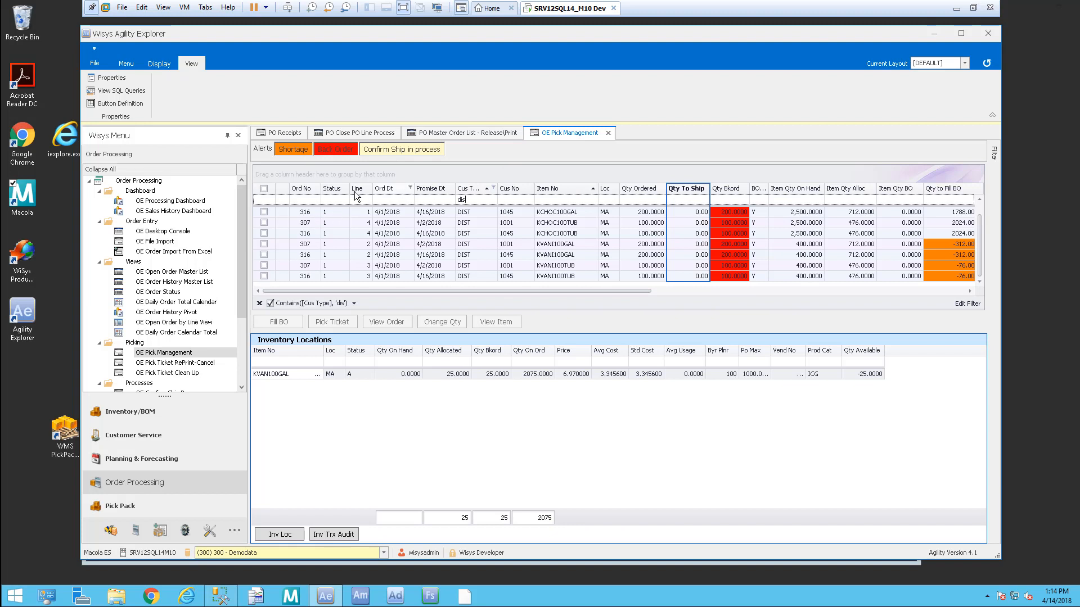
pyautogui.click(158, 63)
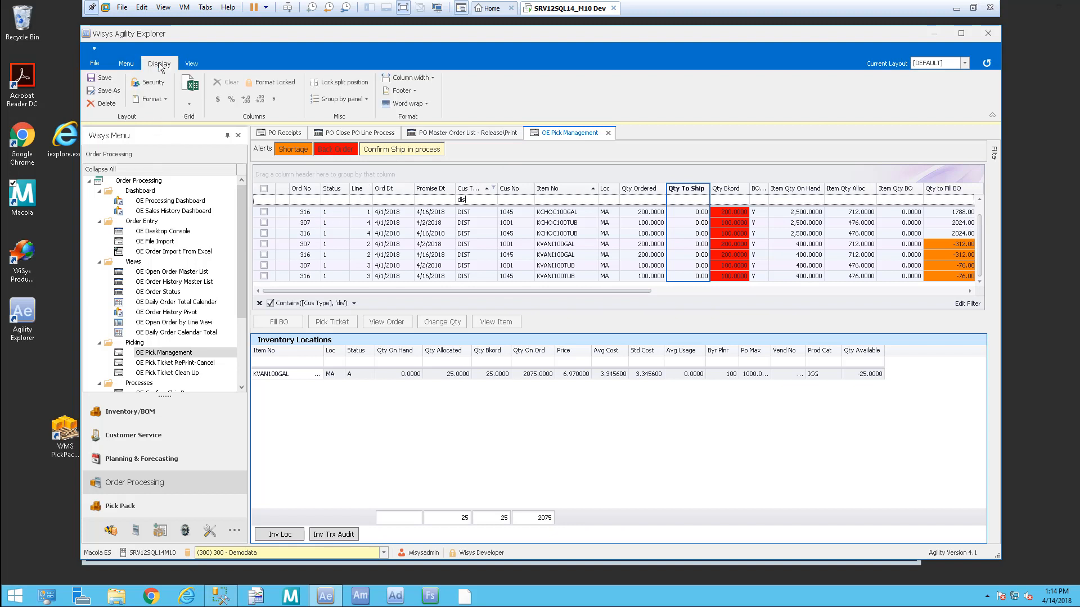
pyautogui.click(107, 91)
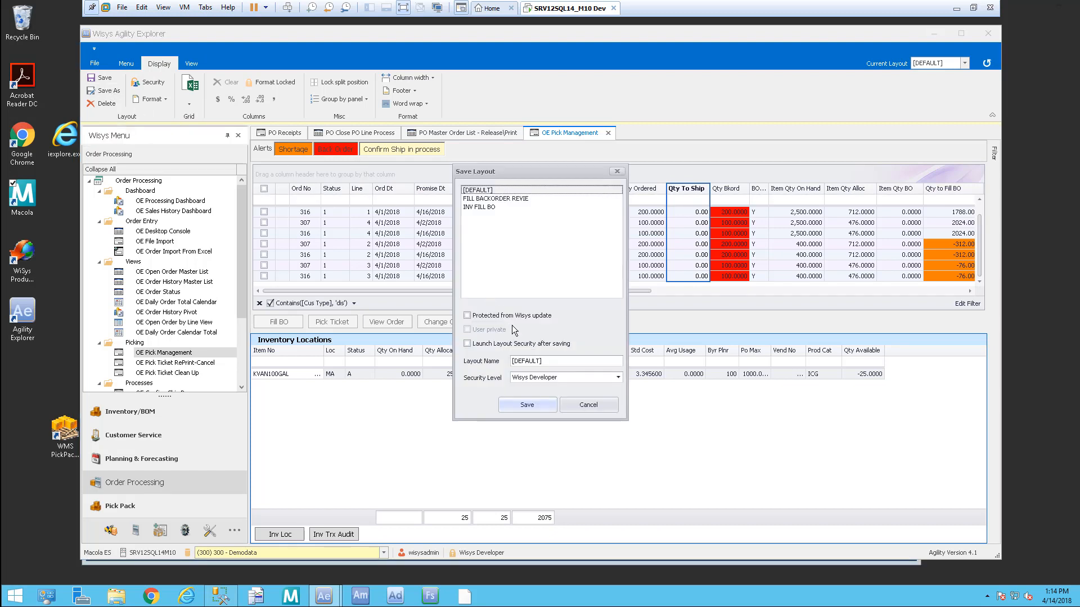
pyautogui.moveTo(550, 363); pyautogui.dragTo(513, 361)
pyautogui.write('II')
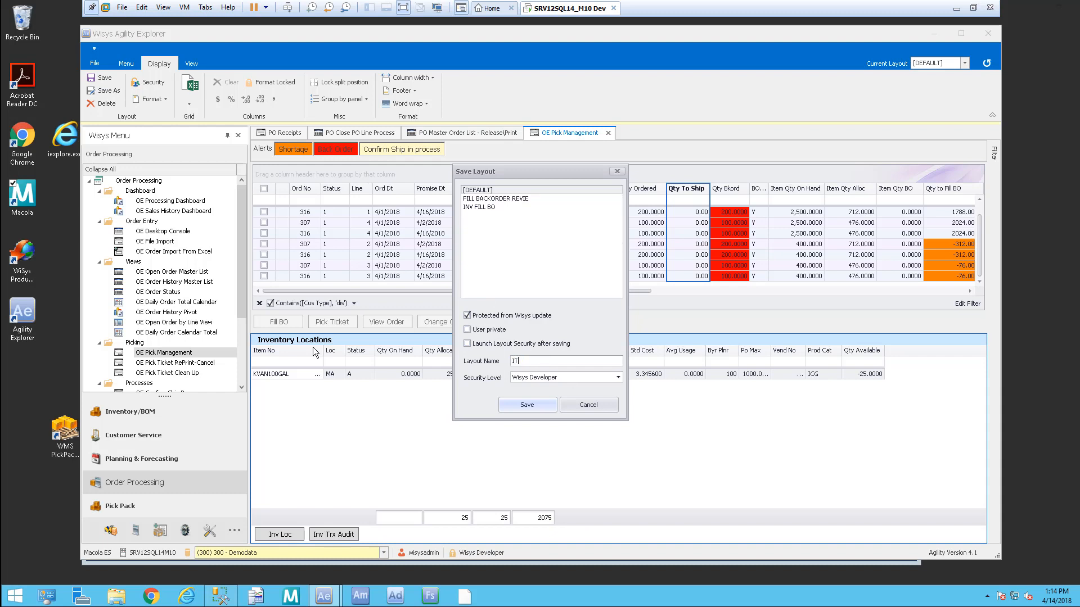
pyautogui.write('NE ITEM SORT-DIST')
pyautogui.click(517, 405)
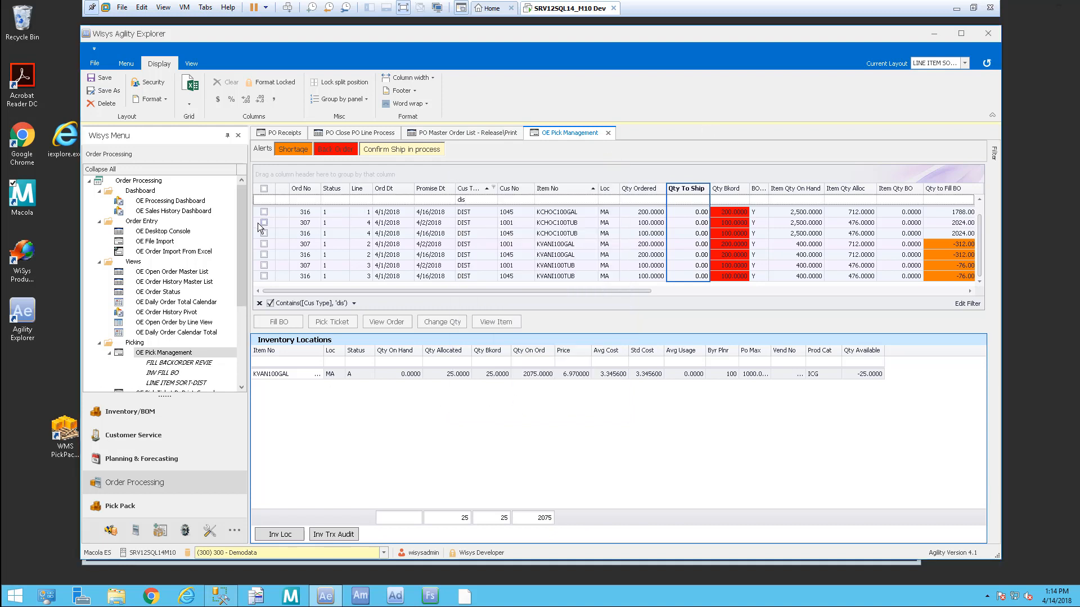
# Step: Reopen OE Pick Management, then load orders in the saved LINE ITEM SORT-DIST layout
pyautogui.moveTo(244, 233); pyautogui.dragTo(238, 276)
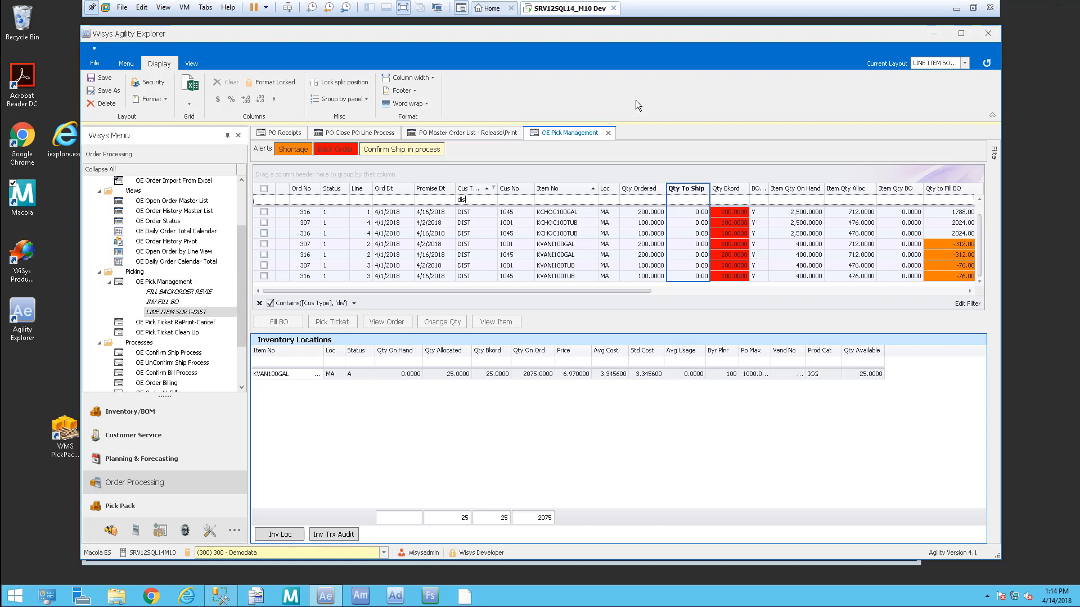
pyautogui.click(608, 137)
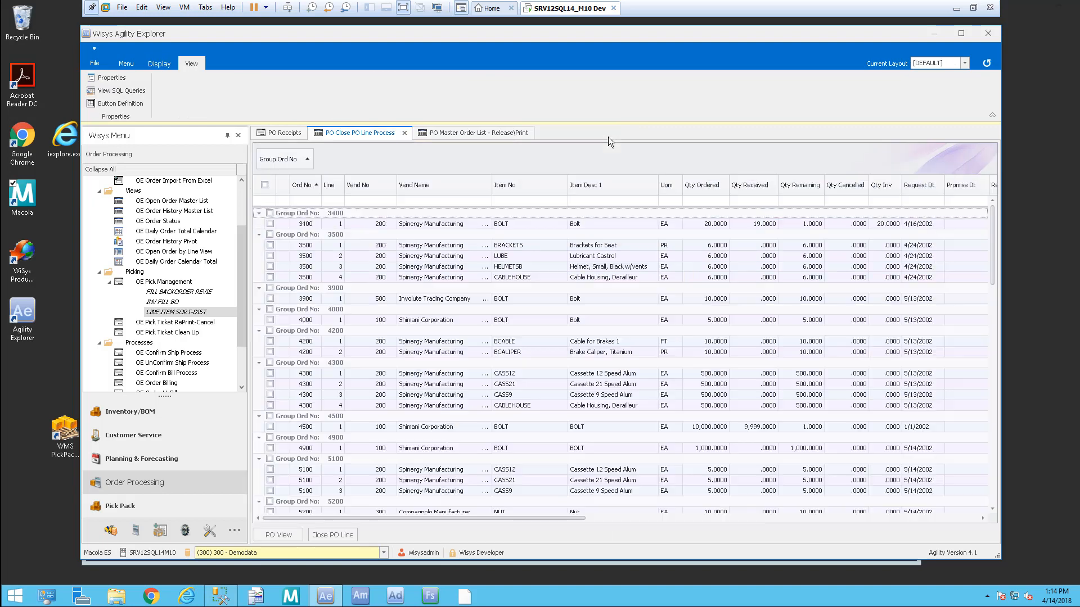
pyautogui.doubleClick(169, 282)
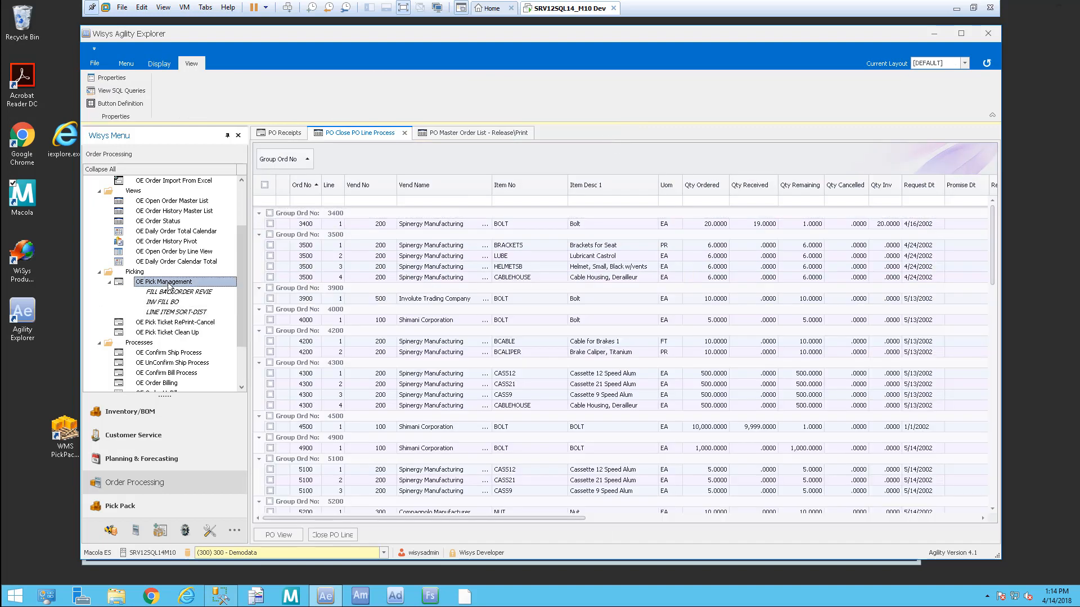
pyautogui.click(837, 175)
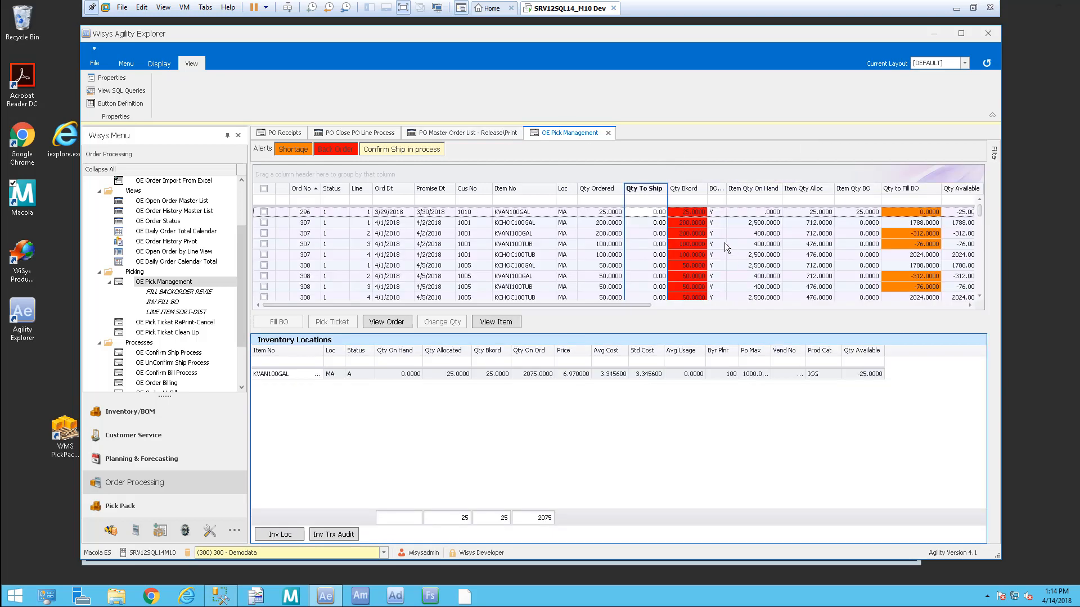
pyautogui.click(608, 133)
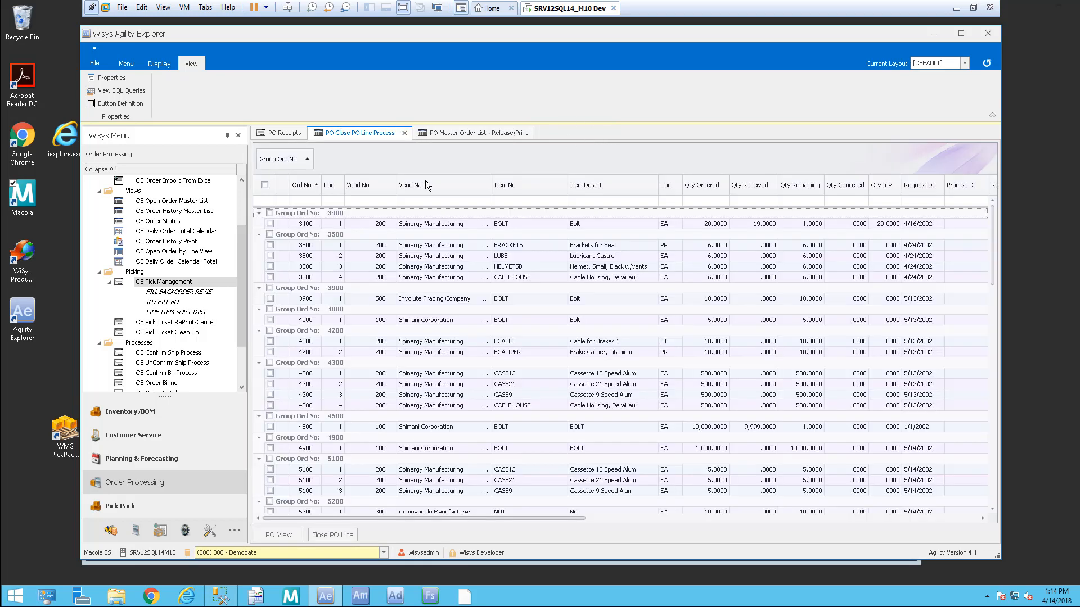
pyautogui.click(198, 313)
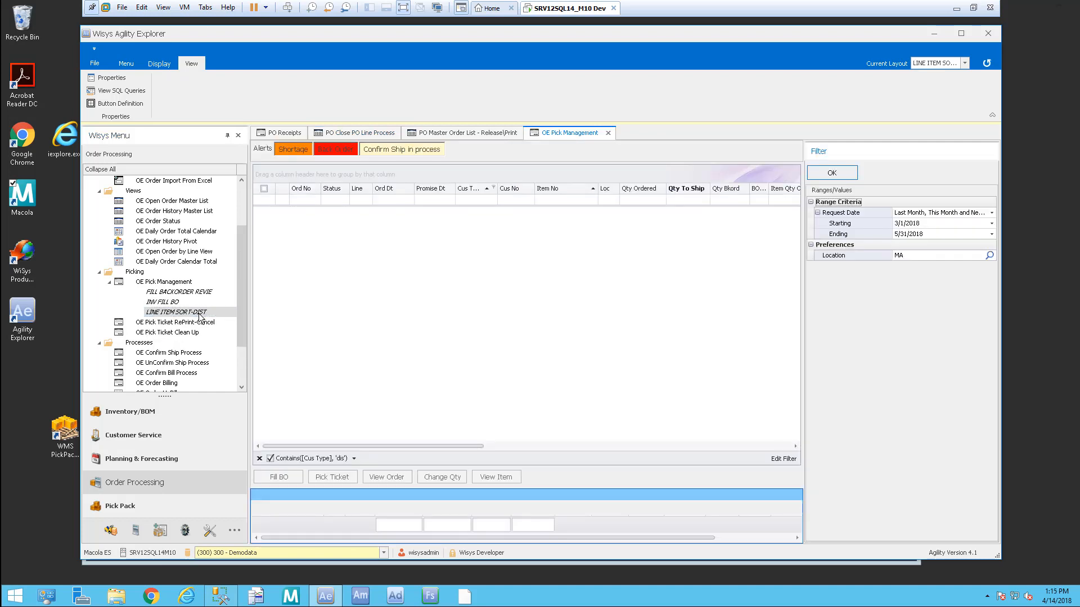
pyautogui.click(844, 174)
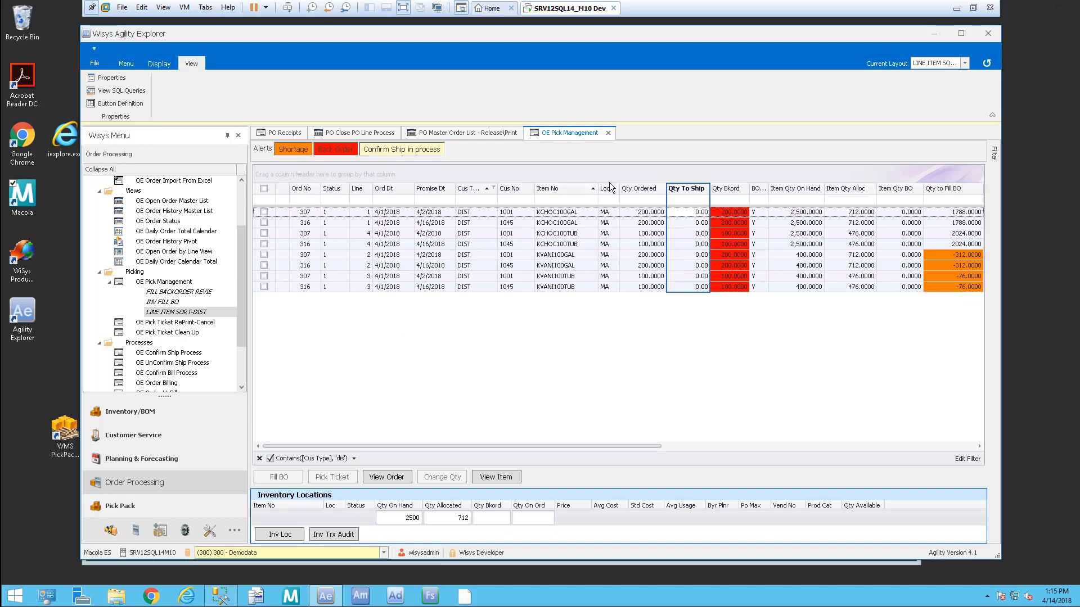
# Step: Reopen OE Pick Management in its default layout with all order rows loaded
pyautogui.click(608, 132)
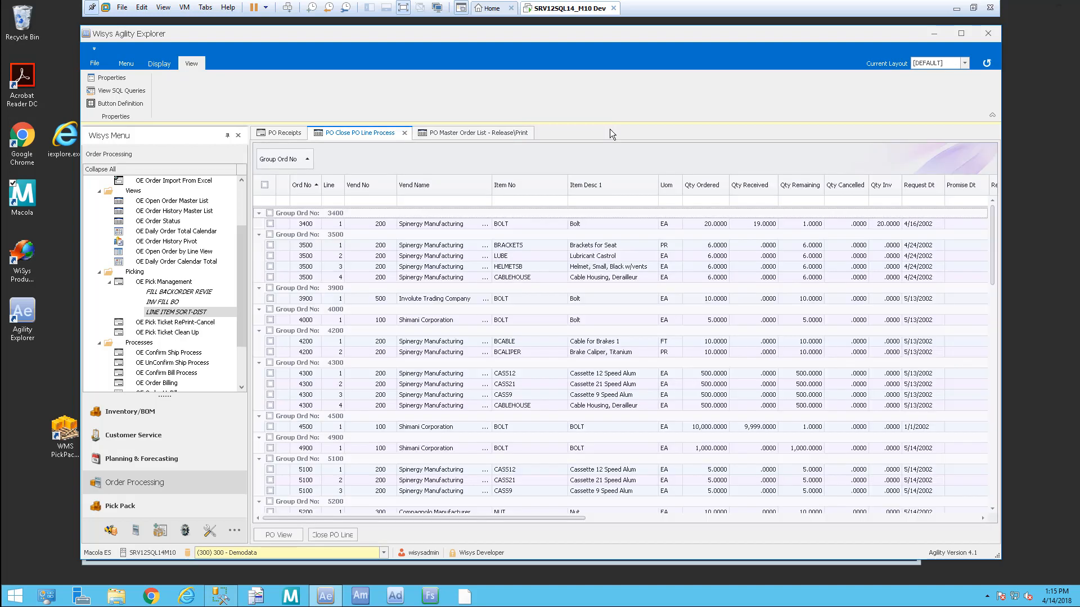
pyautogui.click(164, 283)
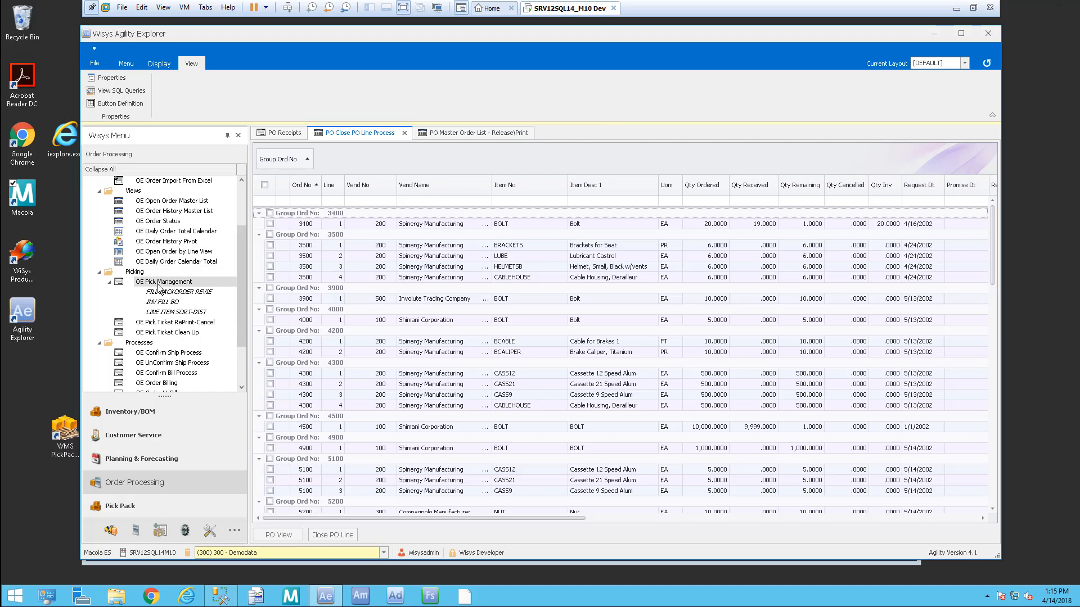
pyautogui.doubleClick(164, 283)
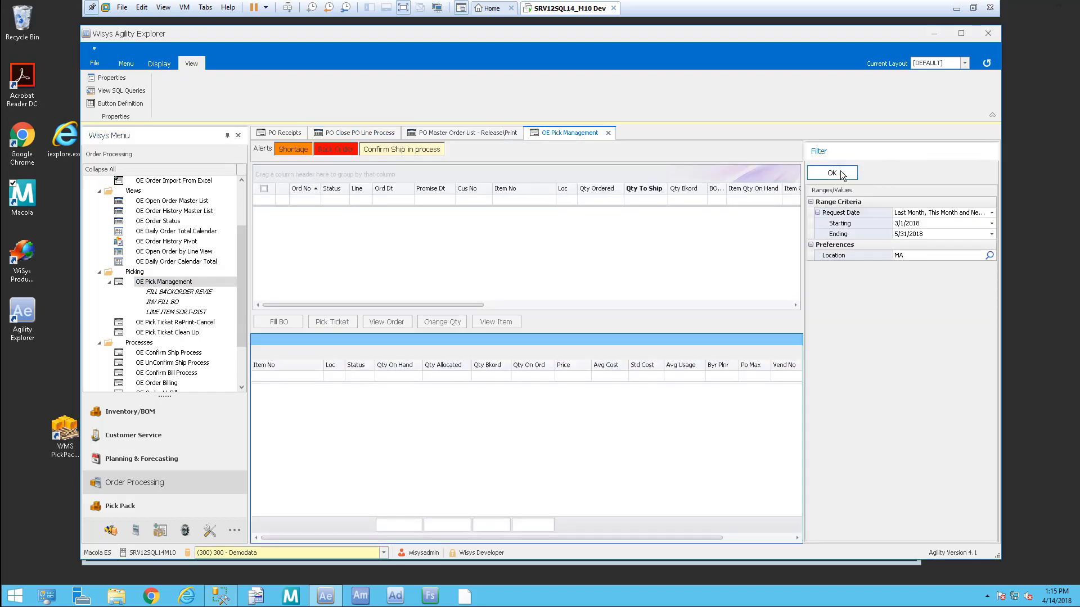
pyautogui.click(832, 174)
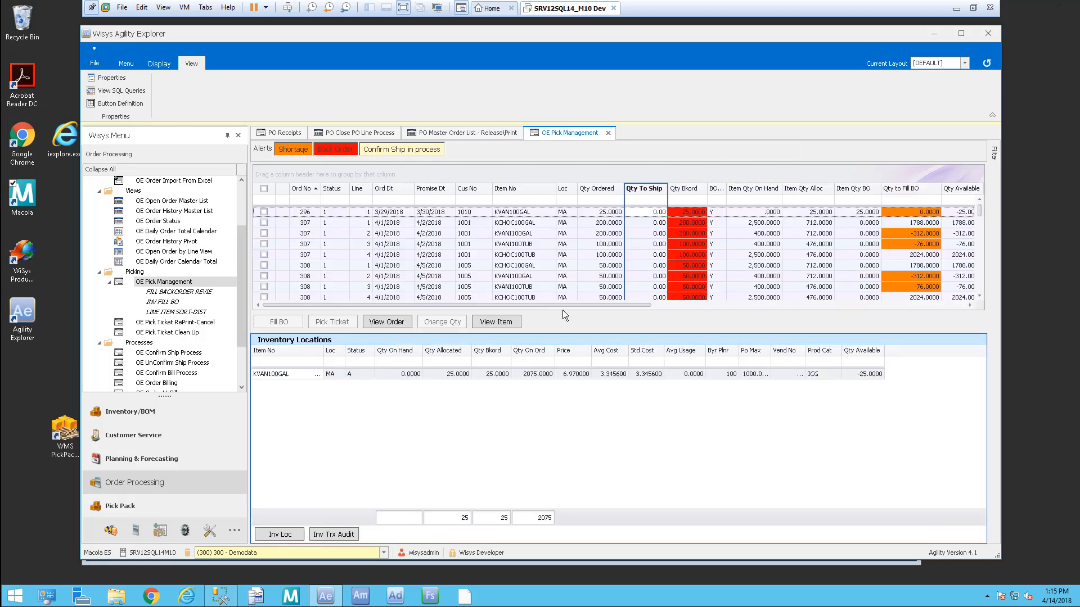
# Step: Group the pick grid by the Cus Type column
pyautogui.moveTo(571, 306); pyautogui.dragTo(958, 315)
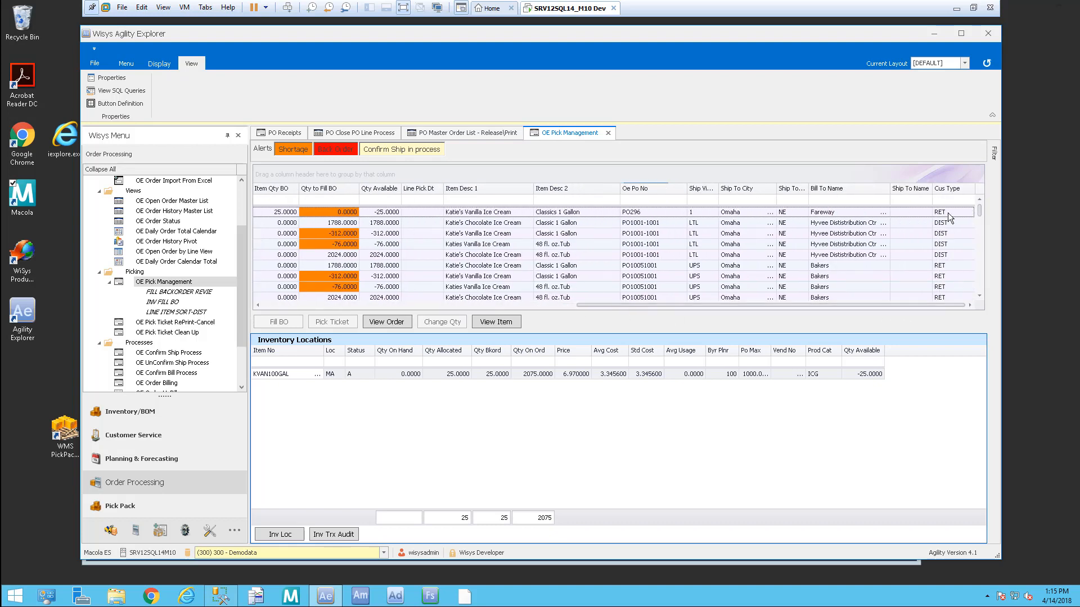
pyautogui.moveTo(959, 187); pyautogui.dragTo(420, 174)
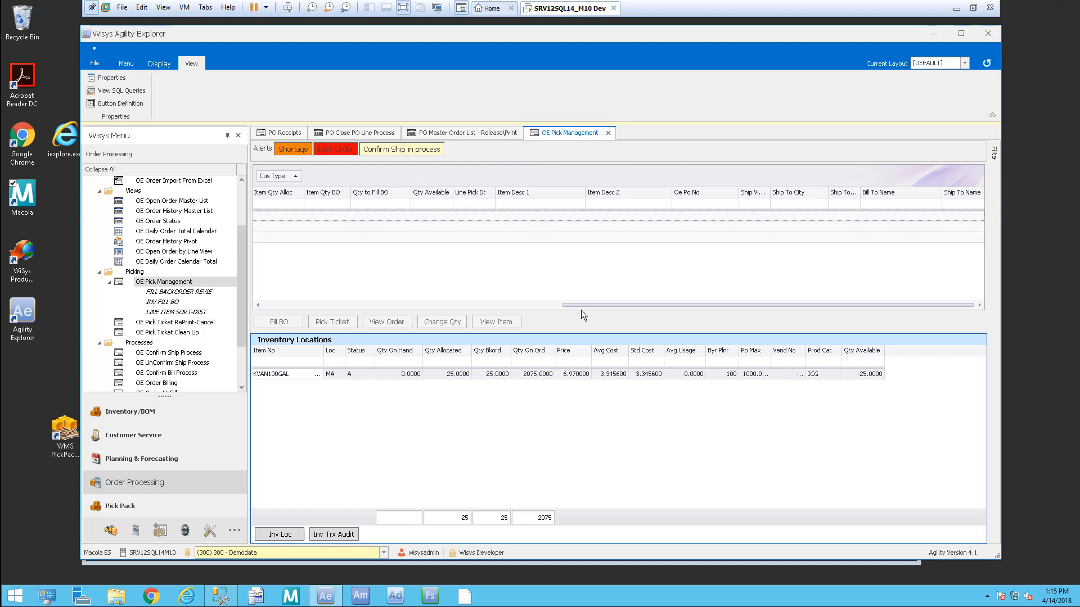
pyautogui.moveTo(573, 304); pyautogui.dragTo(259, 298)
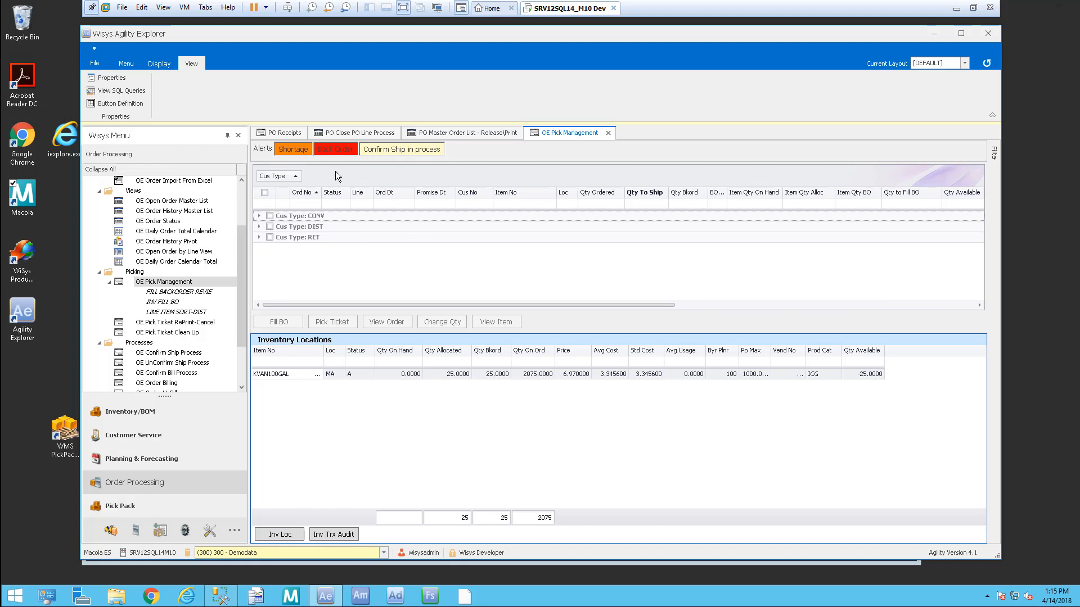
# Step: Fully expand the Cus Type groups, collapse CONV, and sort lines by Item No
pyautogui.click(258, 227)
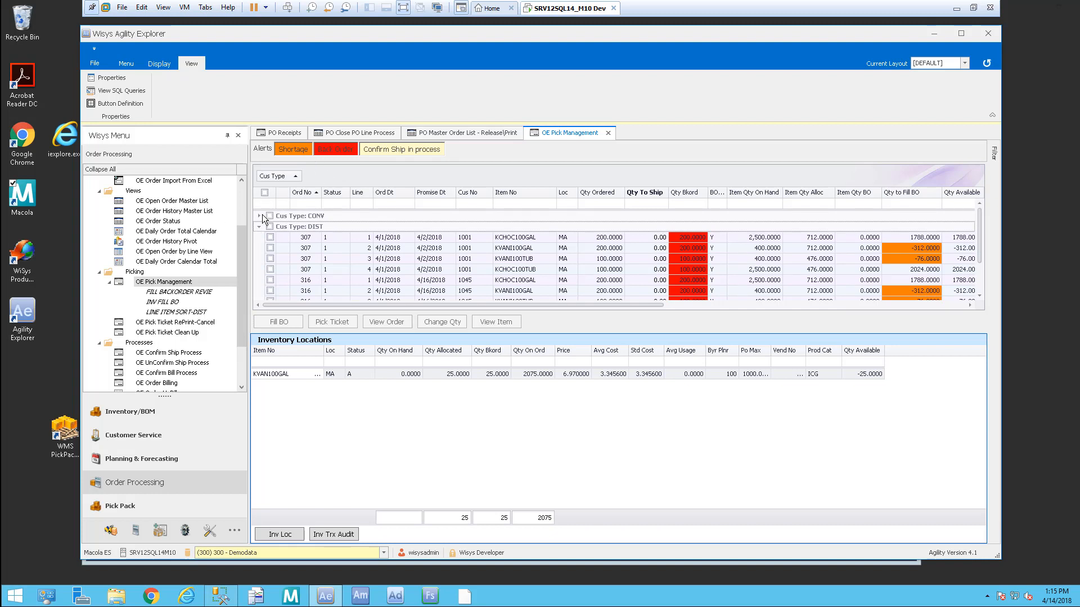
pyautogui.click(258, 216)
pyautogui.click(258, 216)
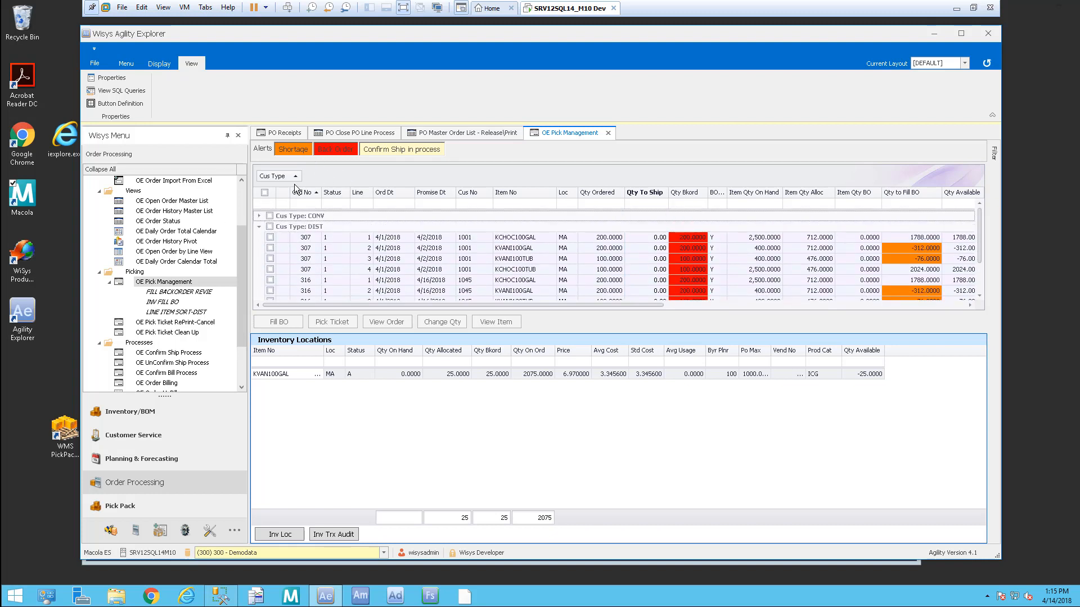
pyautogui.rightClick(353, 174)
pyautogui.click(394, 178)
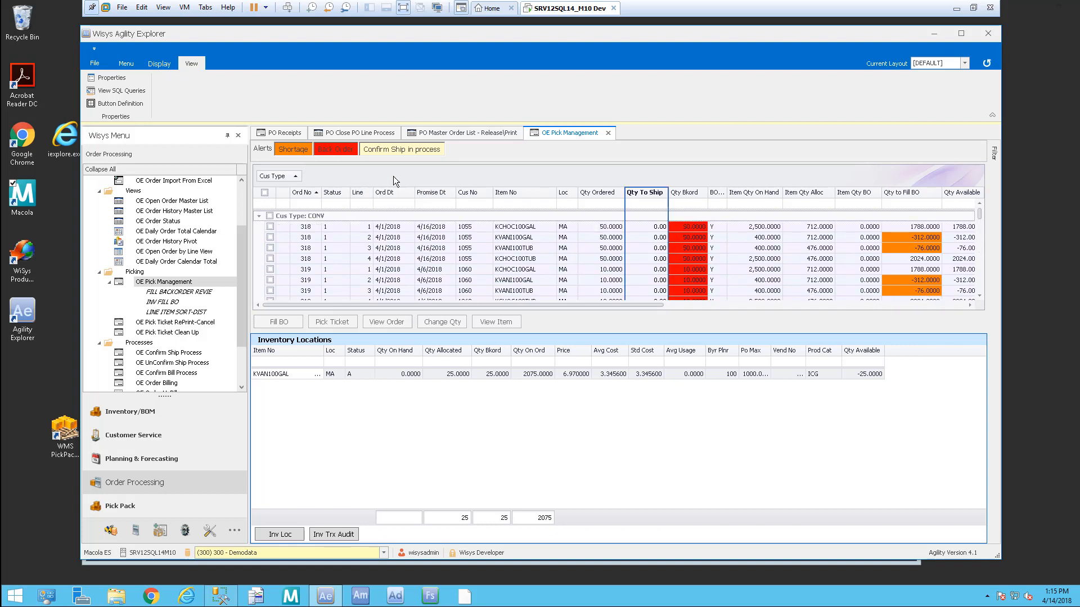
pyautogui.click(259, 216)
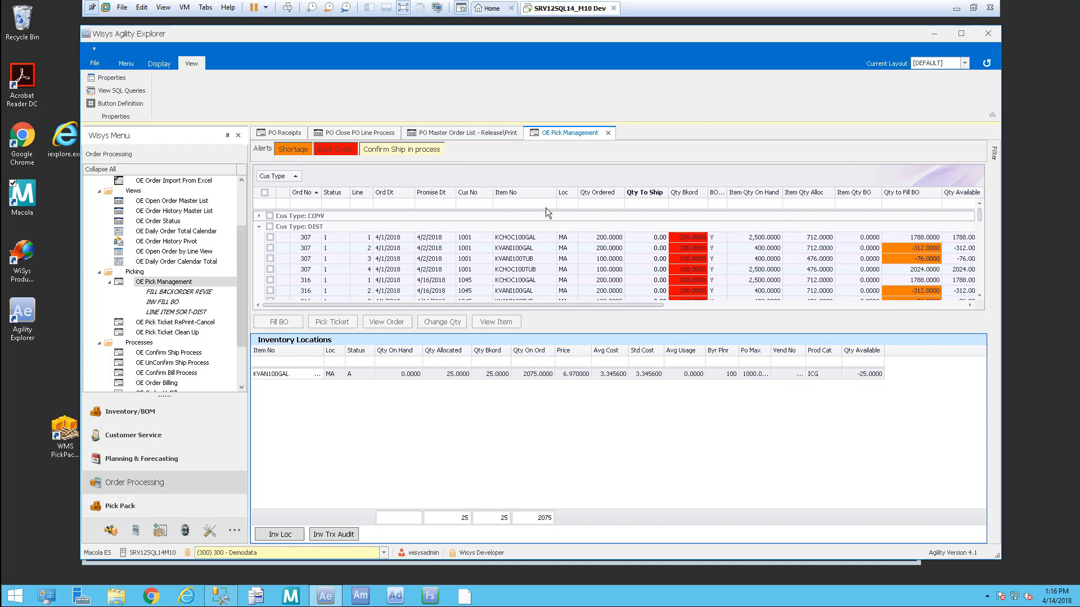
pyautogui.click(531, 194)
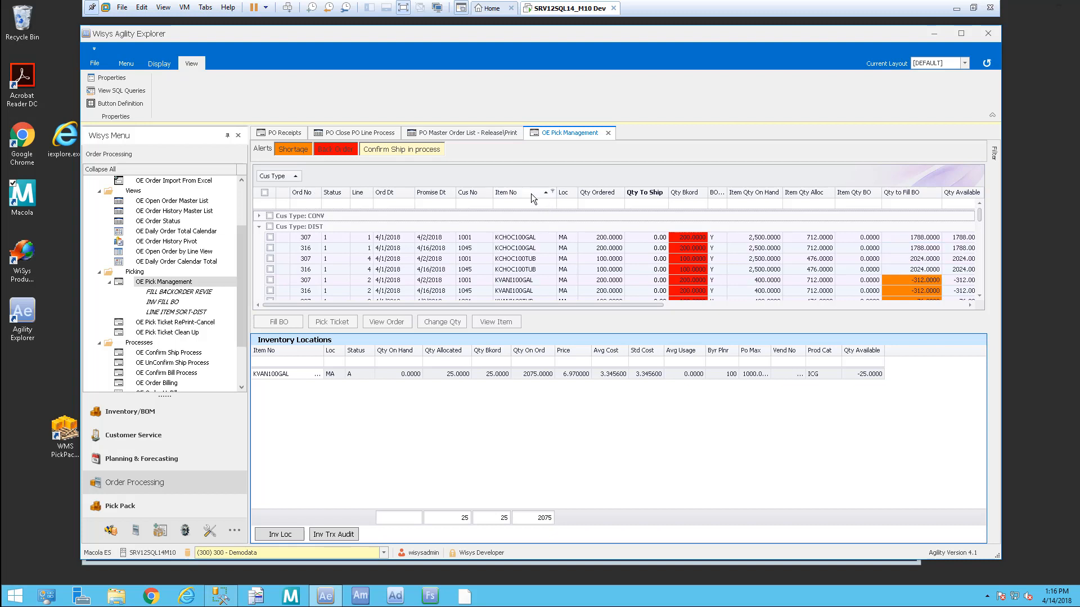
# Step: Save the current pick grid layout under the new name FILL BO BY CUSTY GRO
pyautogui.click(159, 64)
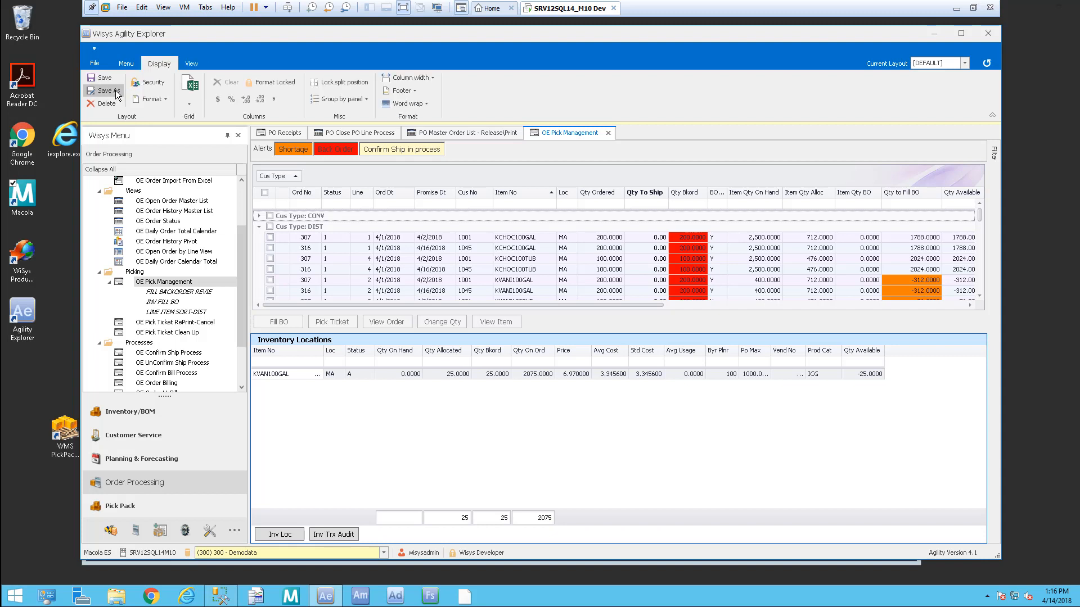
pyautogui.click(108, 91)
pyautogui.click(551, 361)
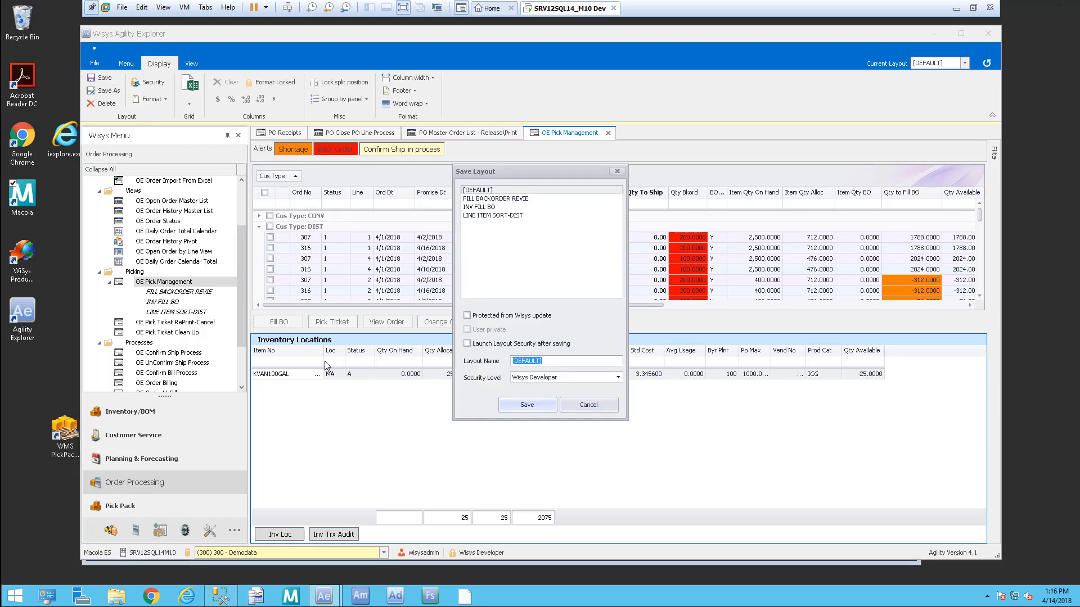
pyautogui.write('FILL BO BY CUSTTY GRO')
pyautogui.press('Return')
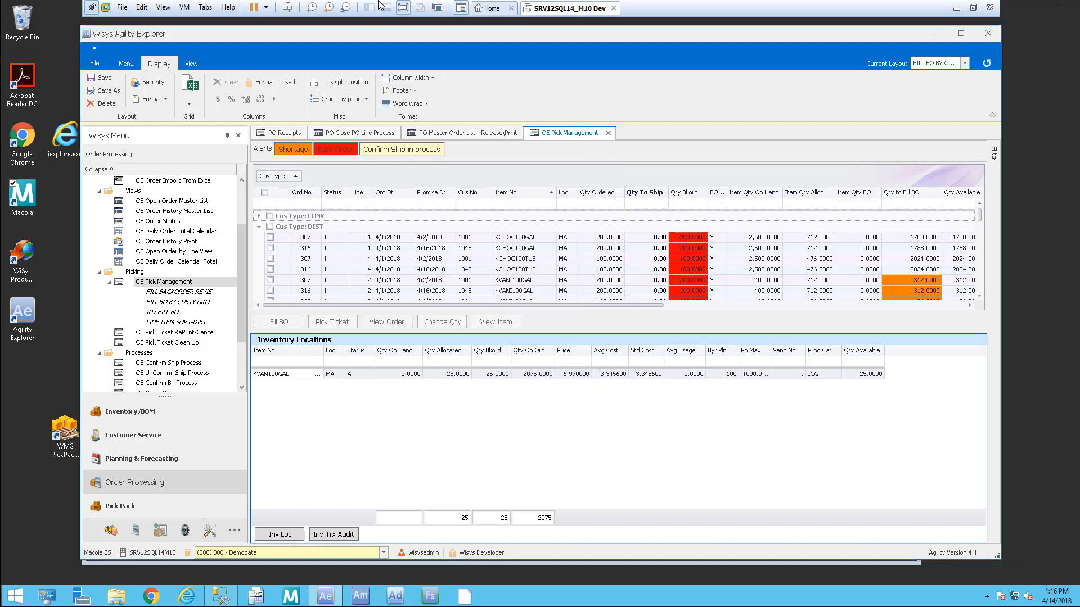
# Step: Fill backorders on the KCHOC100GAL and KCHOC100TUB lines of orders 307 and 316
pyautogui.click(176, 321)
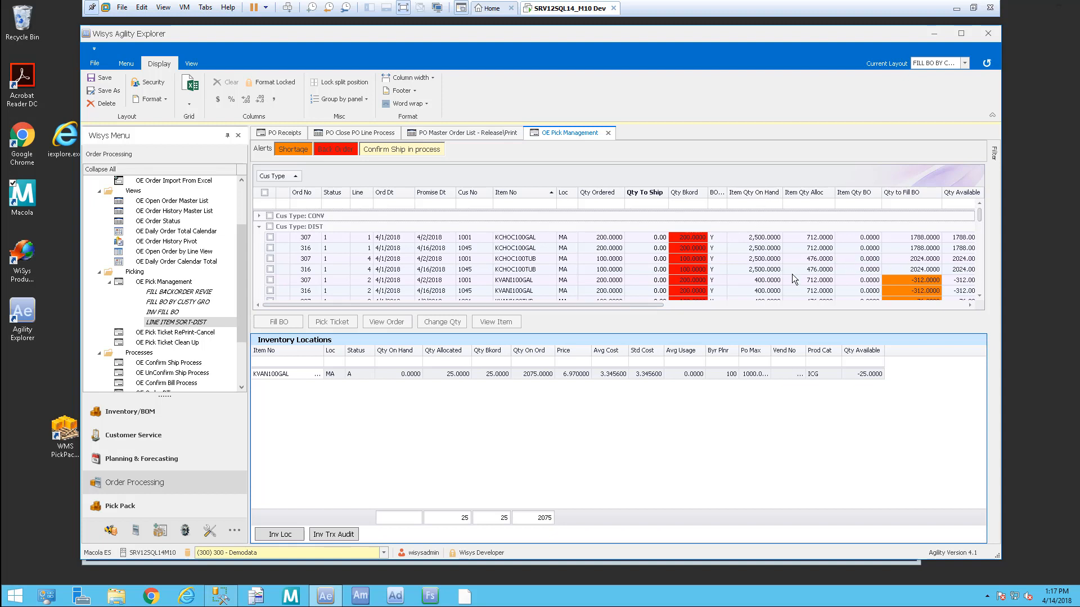
pyautogui.click(270, 237)
pyautogui.click(270, 248)
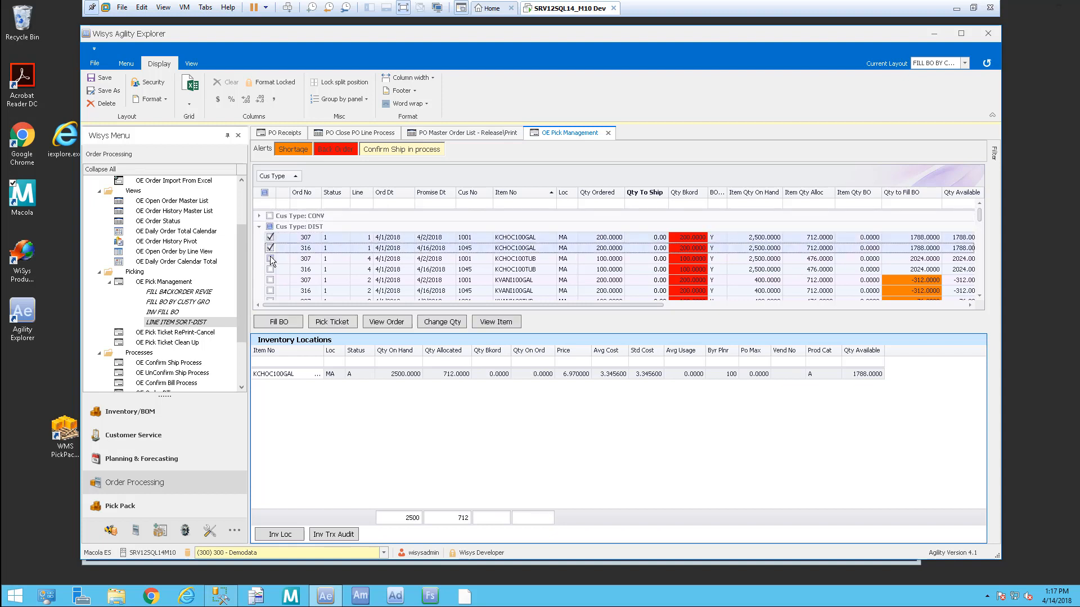
pyautogui.click(270, 258)
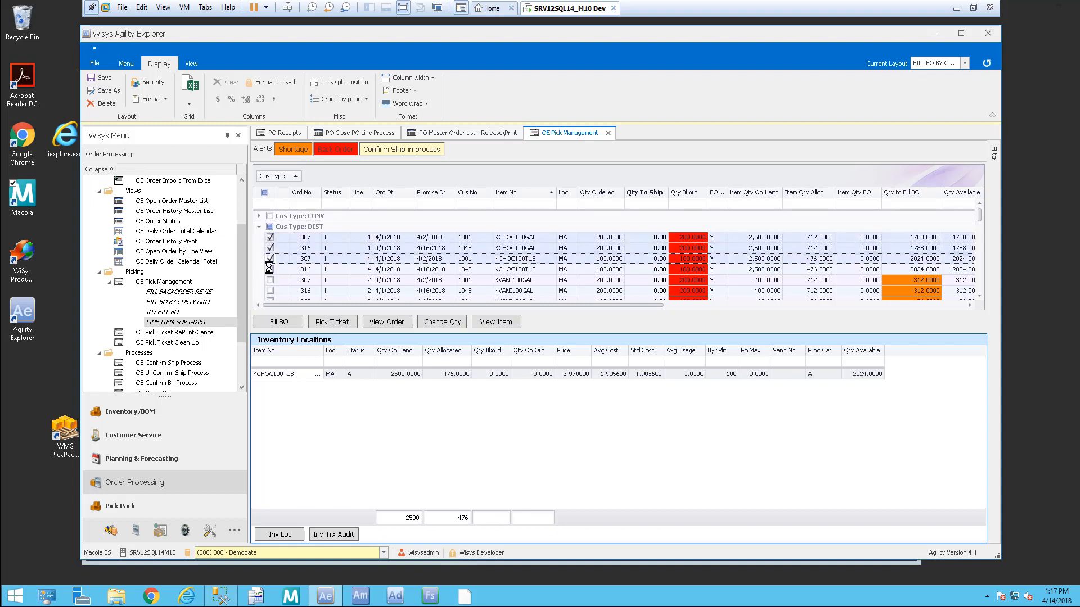
pyautogui.click(270, 269)
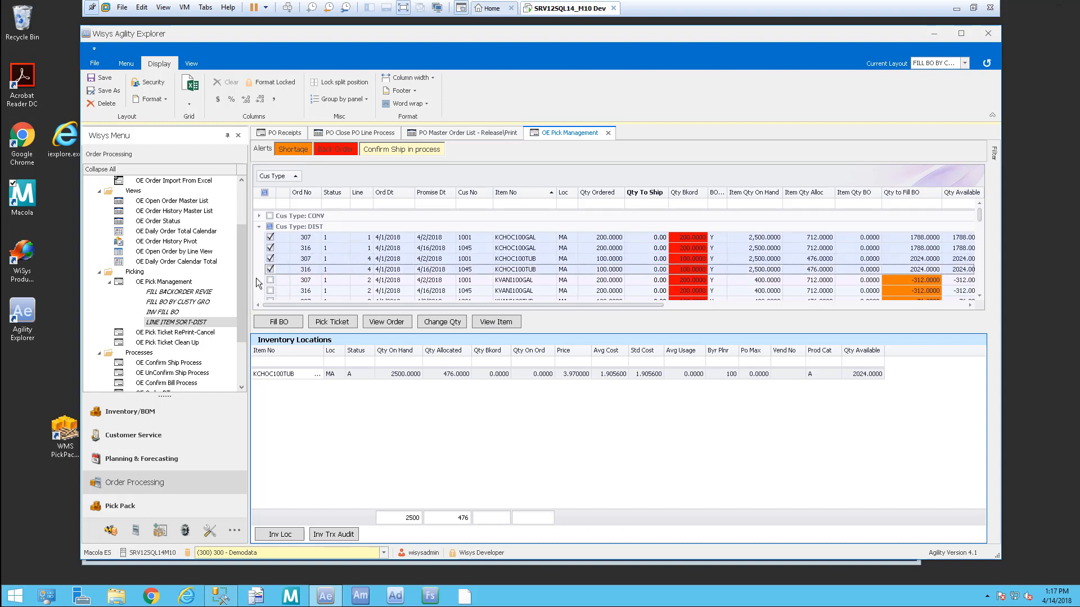
pyautogui.click(284, 326)
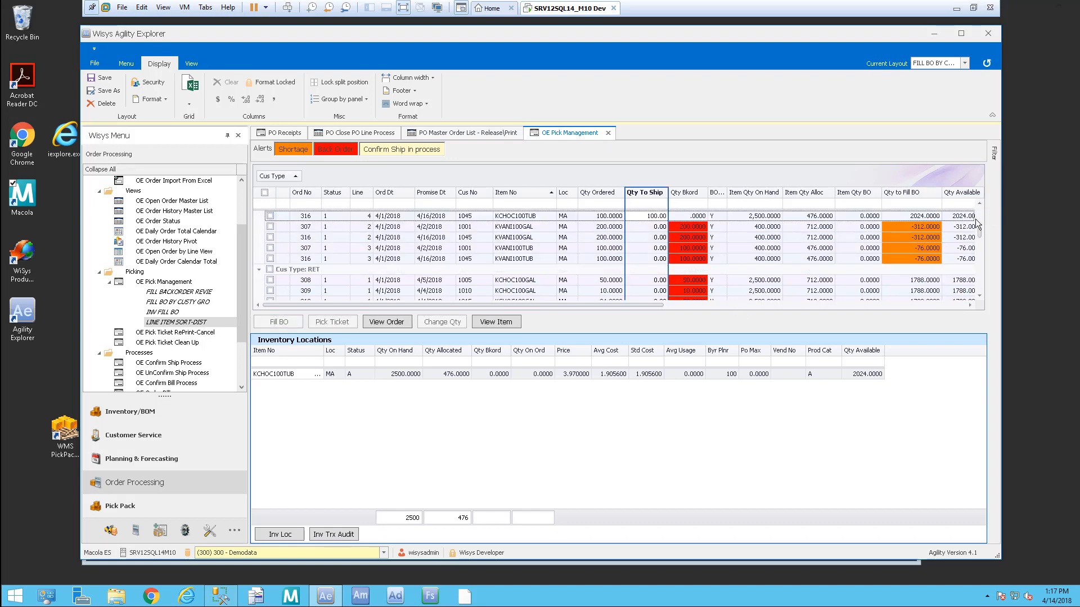
# Step: Collapse the CONV customer-type group and review the remaining grouped lines
pyautogui.scroll(2, 979, 224)
pyautogui.moveTo(979, 220); pyautogui.dragTo(978, 206)
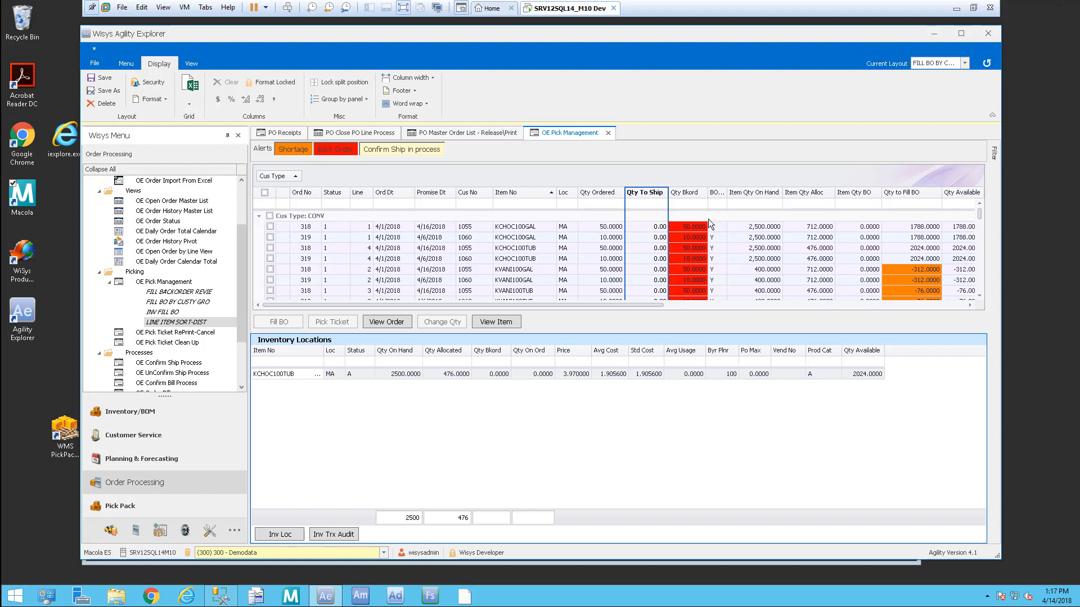
pyautogui.click(259, 215)
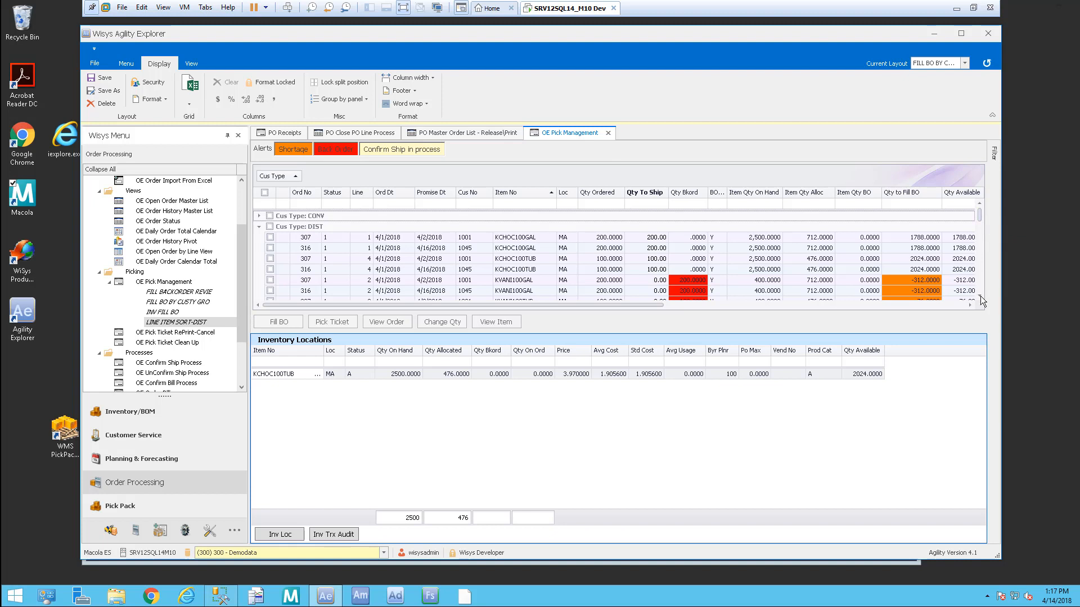
pyautogui.scroll(-3, 981, 298)
pyautogui.scroll(-4, 982, 298)
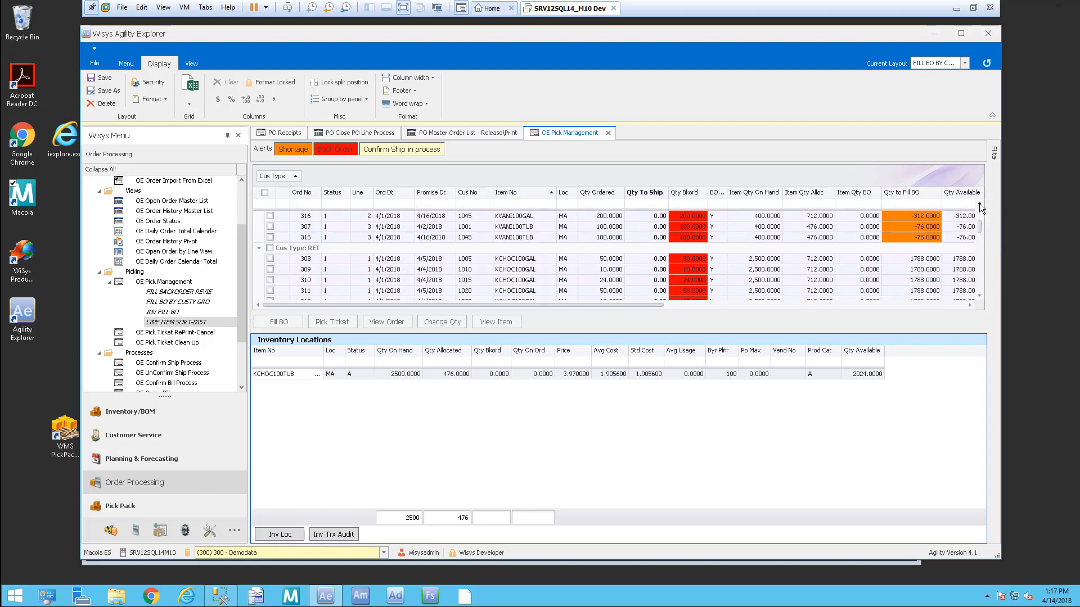
pyautogui.scroll(3, 980, 203)
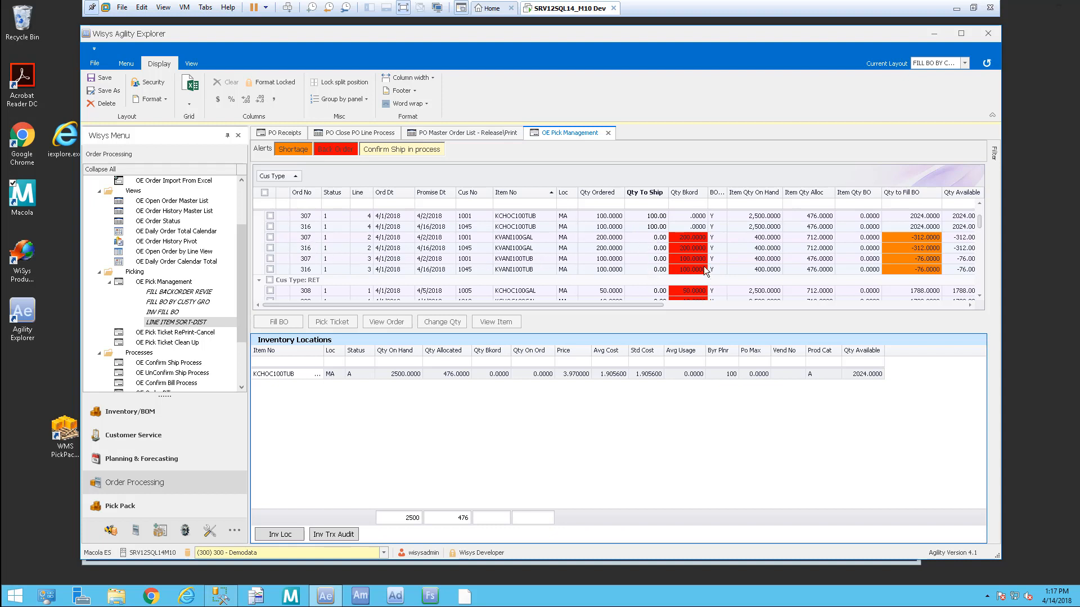
# Step: Ship 200 on both KVANI100GAL lines and 100 on order 307's KVANI100TUB, then collapse RET
pyautogui.click(657, 240)
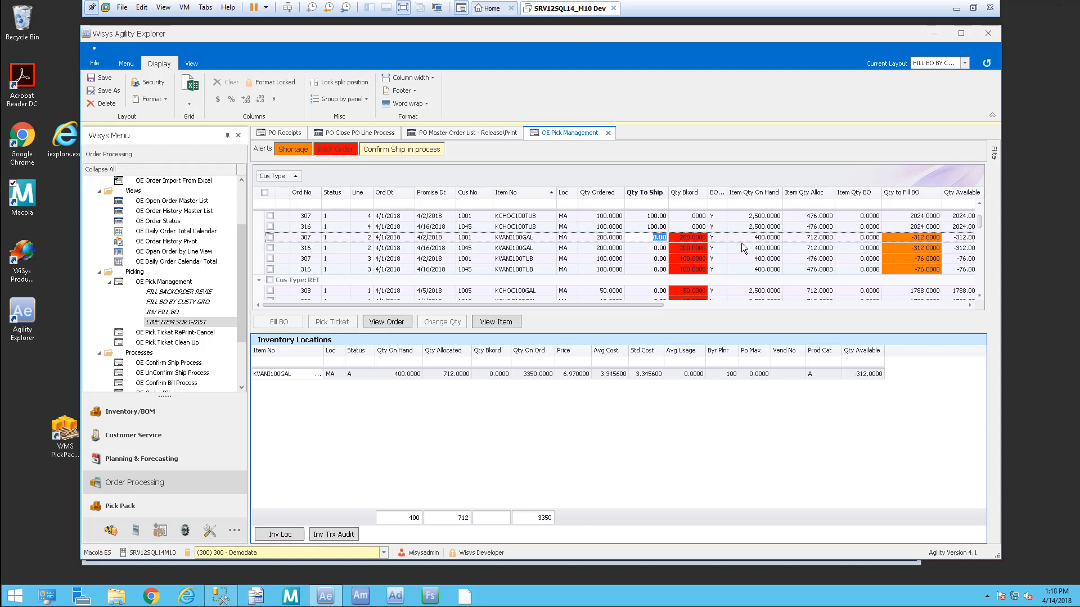
pyautogui.write('20')
pyautogui.press('Down')
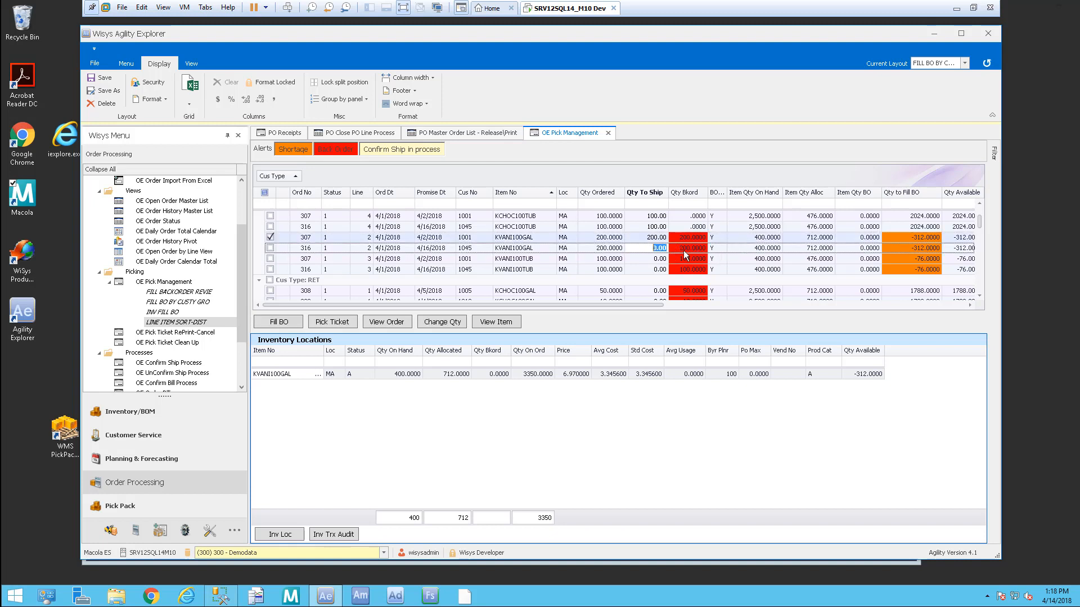
pyautogui.write('200')
pyautogui.press('Down')
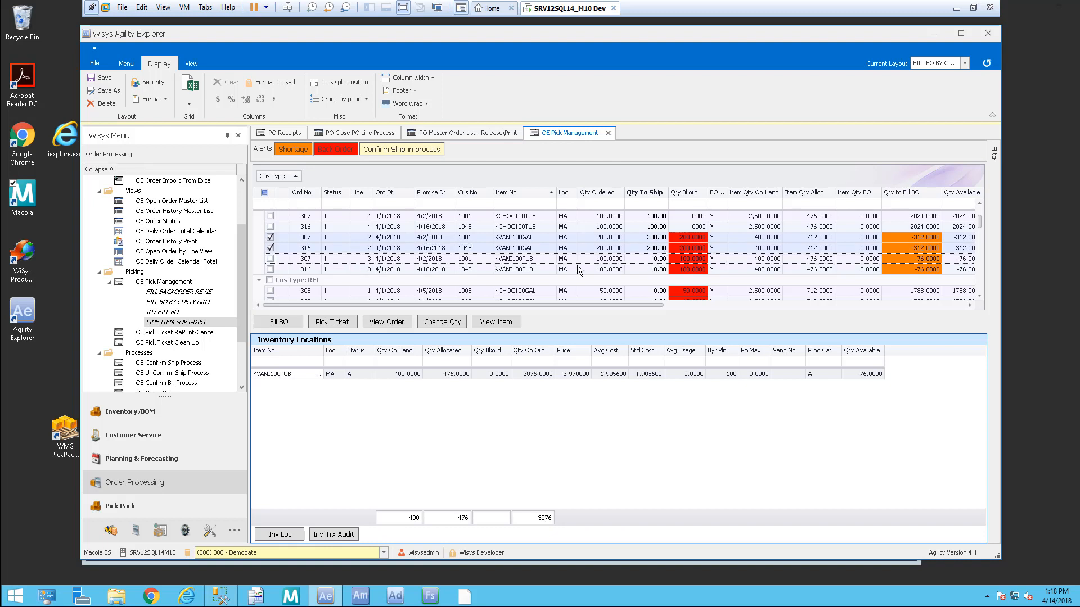
pyautogui.click(662, 261)
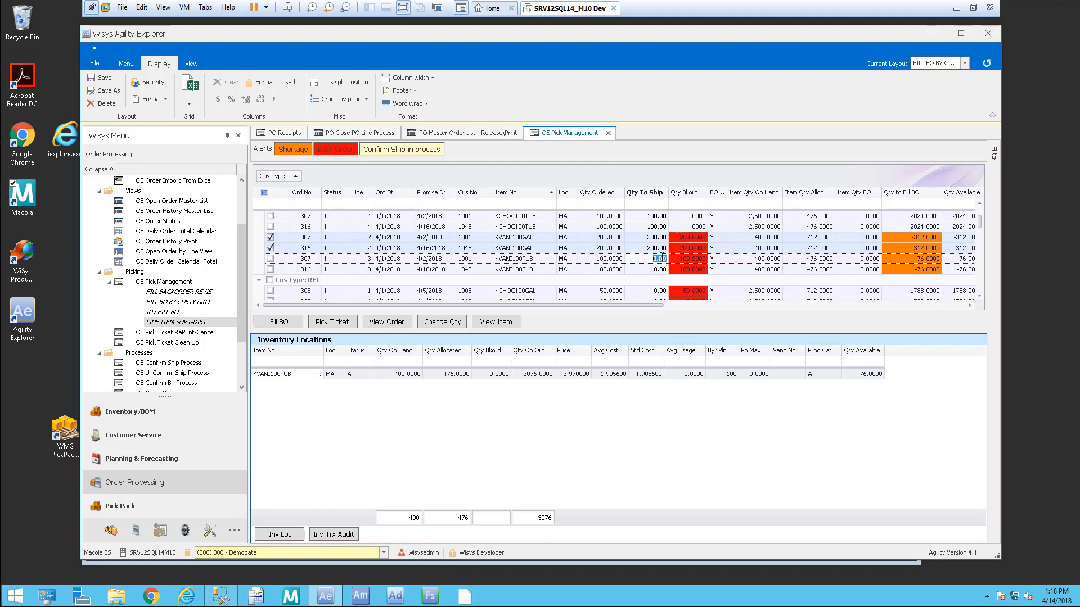
pyautogui.write('100')
pyautogui.press('Down')
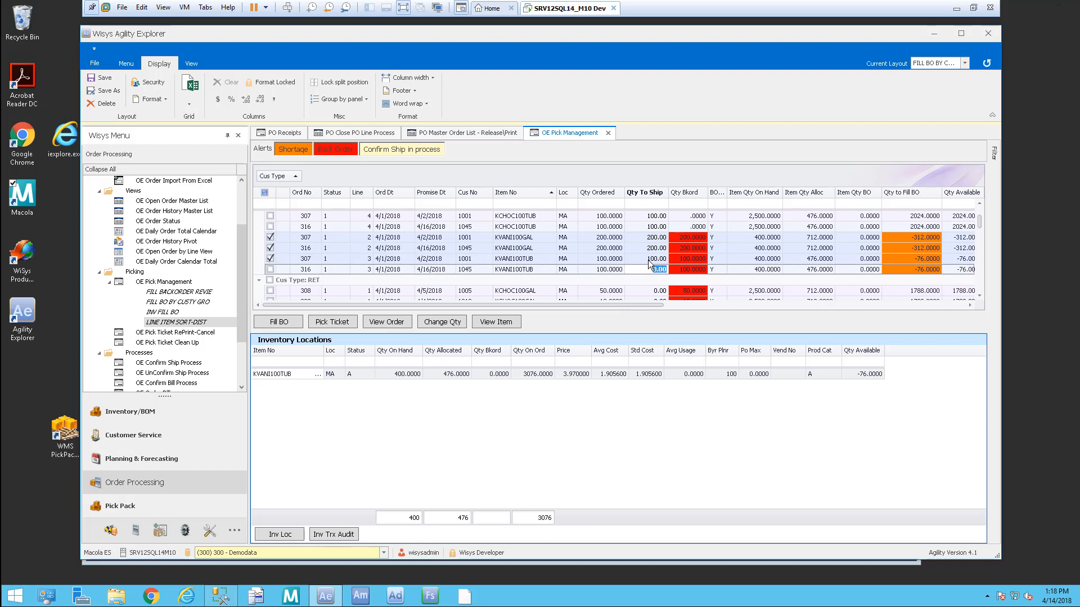
pyautogui.click(445, 324)
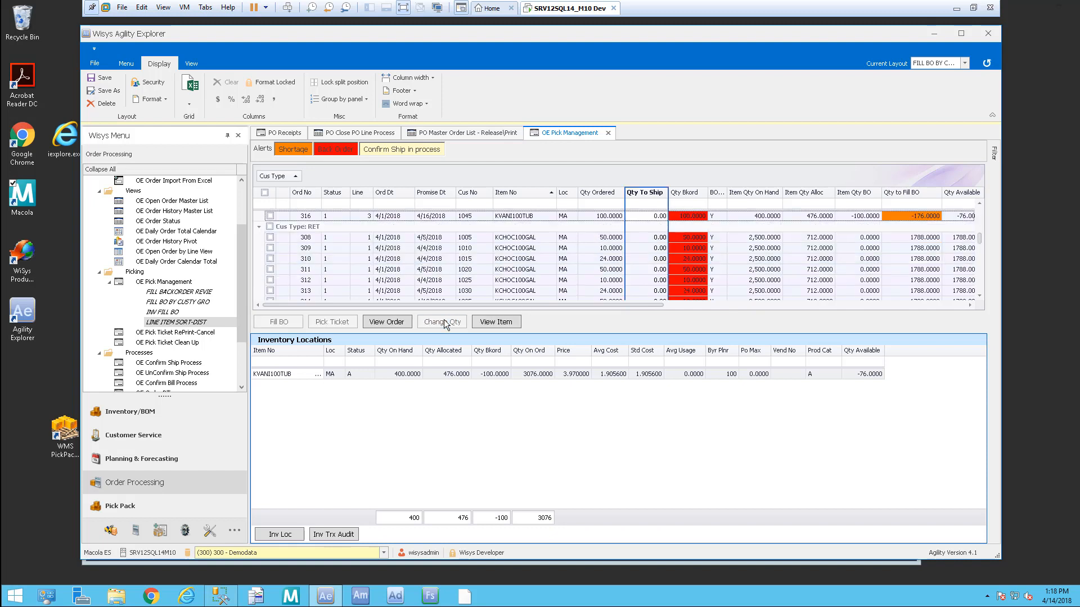
pyautogui.click(259, 228)
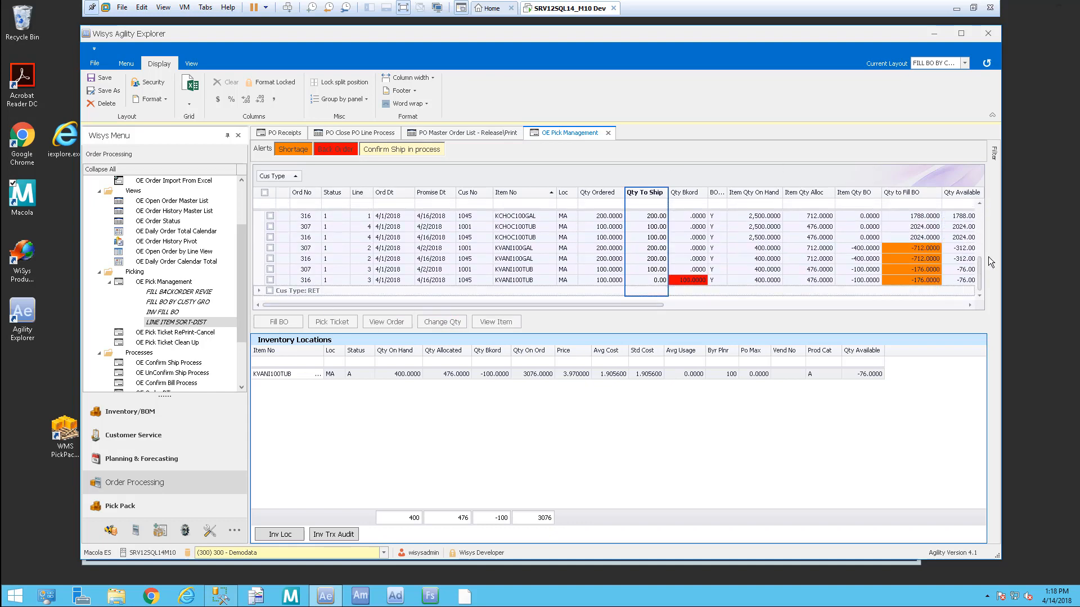
pyautogui.moveTo(981, 275)
pyautogui.mouseDown()
pyautogui.moveTo(977, 255)
pyautogui.moveTo(977, 268)
pyautogui.mouseUp()
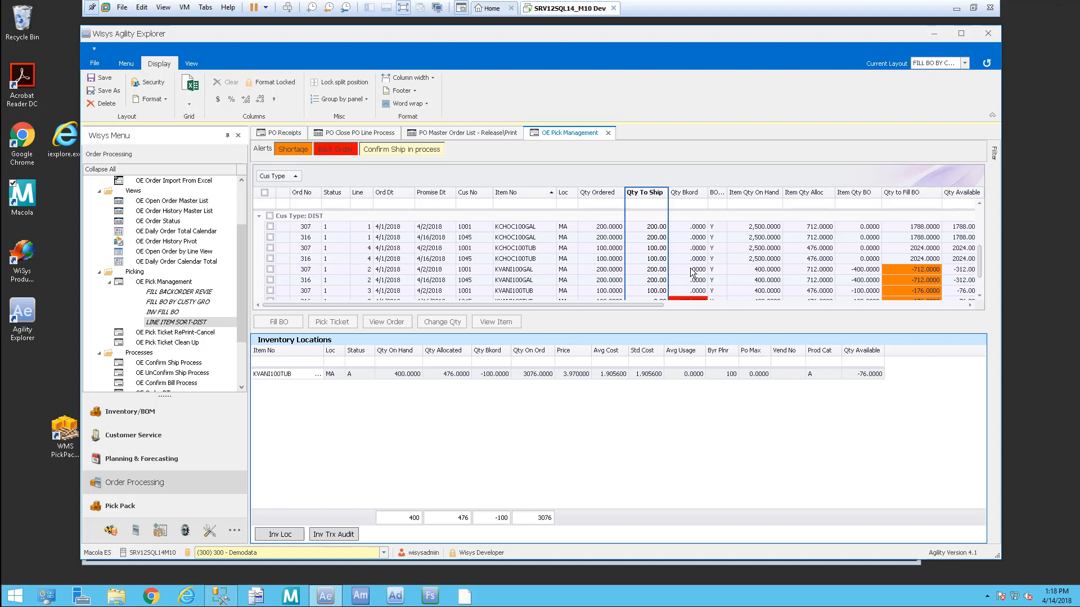
# Step: Set order 307's KVANI100TUB line back to 0 to ship and apply the change
pyautogui.click(611, 290)
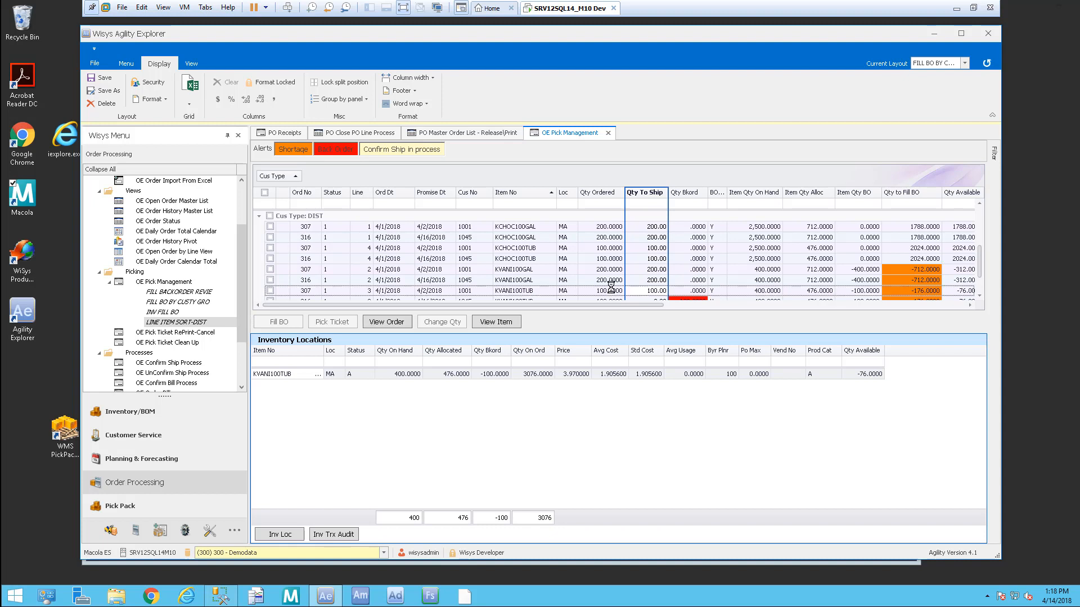
pyautogui.click(270, 290)
pyautogui.click(654, 291)
pyautogui.write('0')
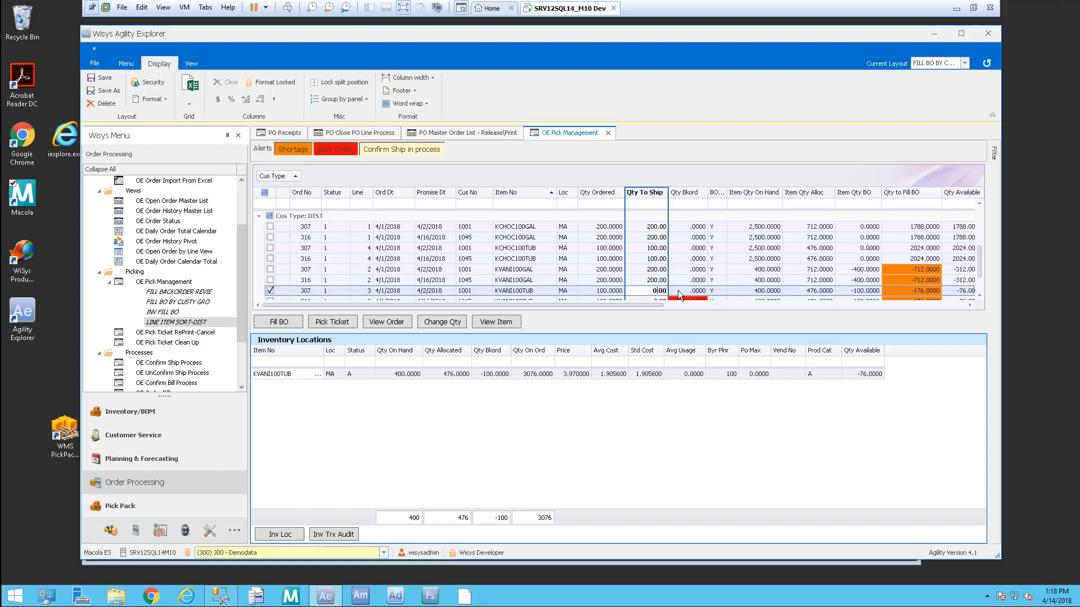
pyautogui.click(451, 326)
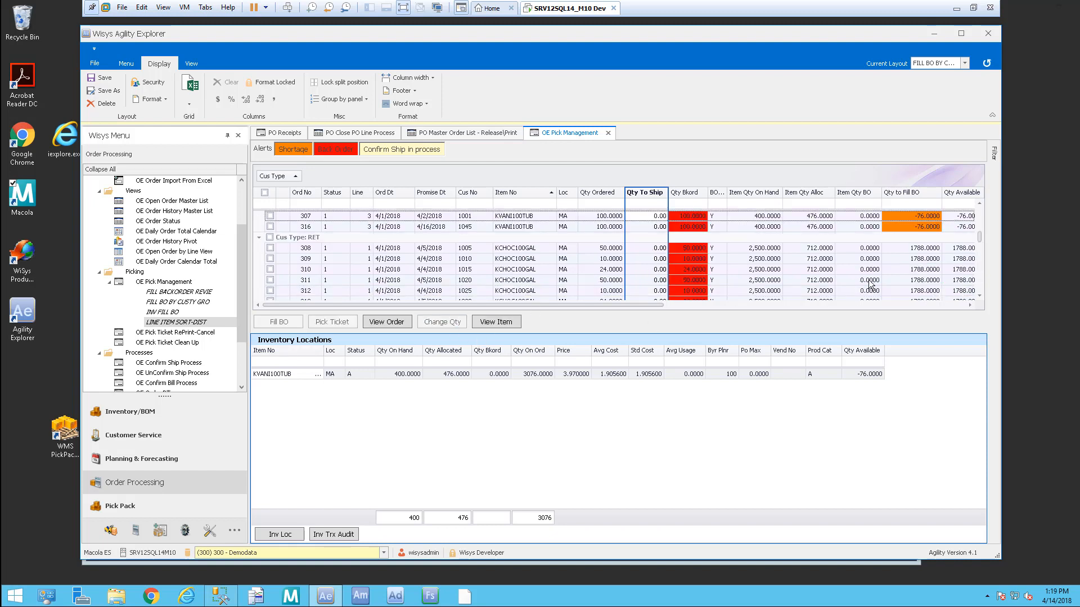
# Step: Close the OE Pick Management view and select the Processes group
pyautogui.moveTo(981, 235); pyautogui.dragTo(980, 227)
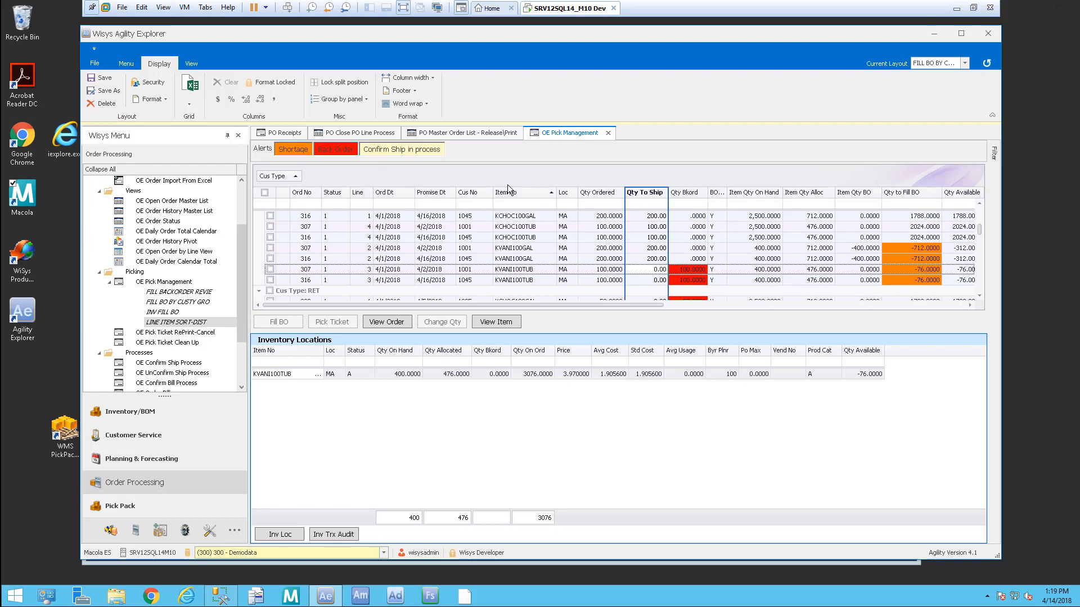
pyautogui.click(607, 133)
pyautogui.click(108, 354)
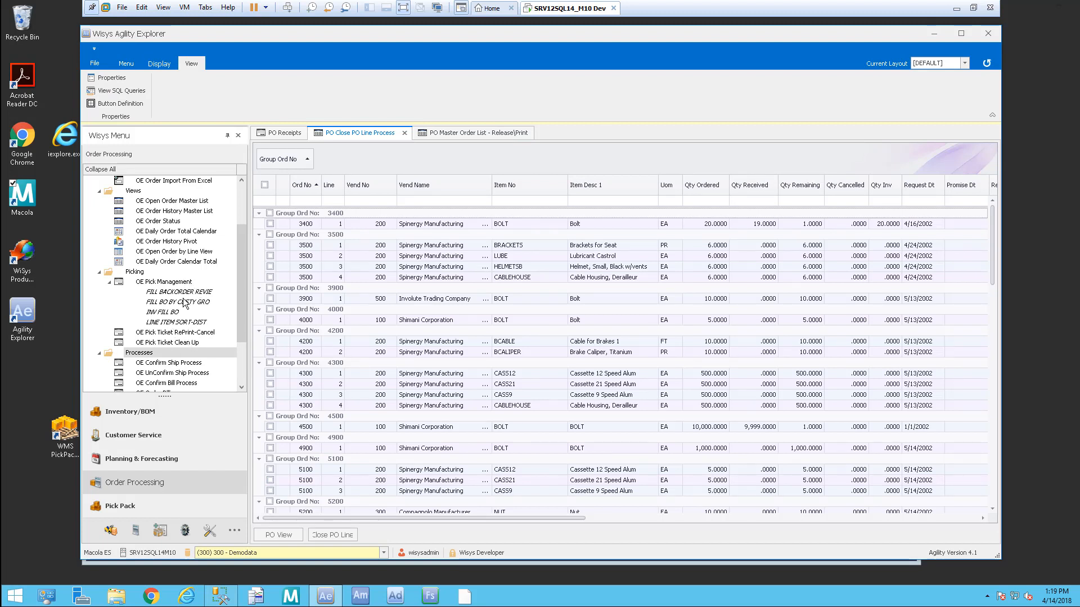
# Step: Reload LINE ITEM SORT-DIST, fill backorders on all kchoc100 lines, then filter to kvani100
pyautogui.click(186, 323)
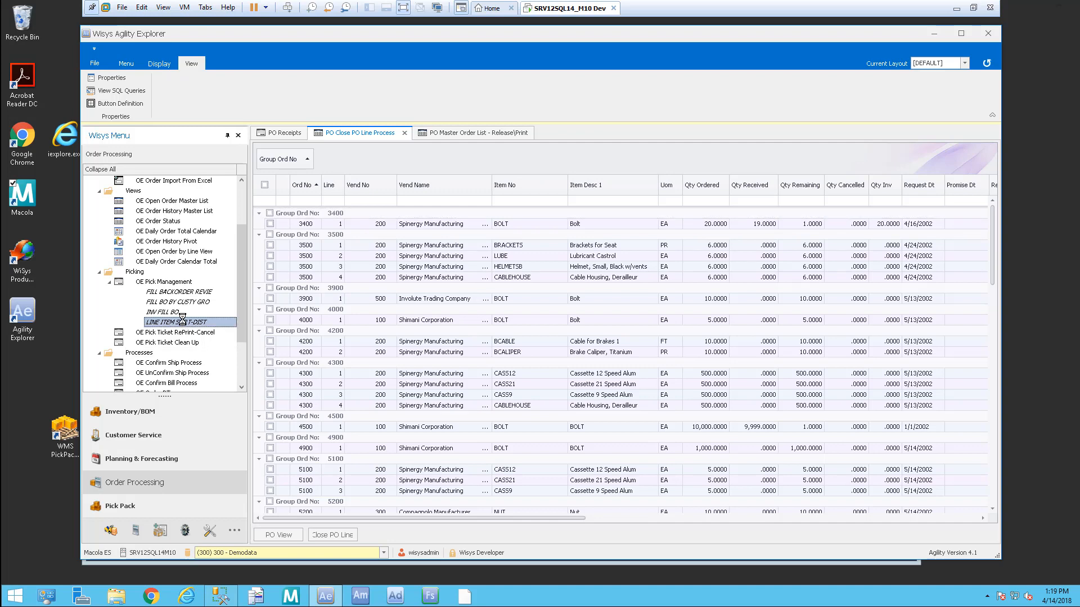
pyautogui.click(834, 172)
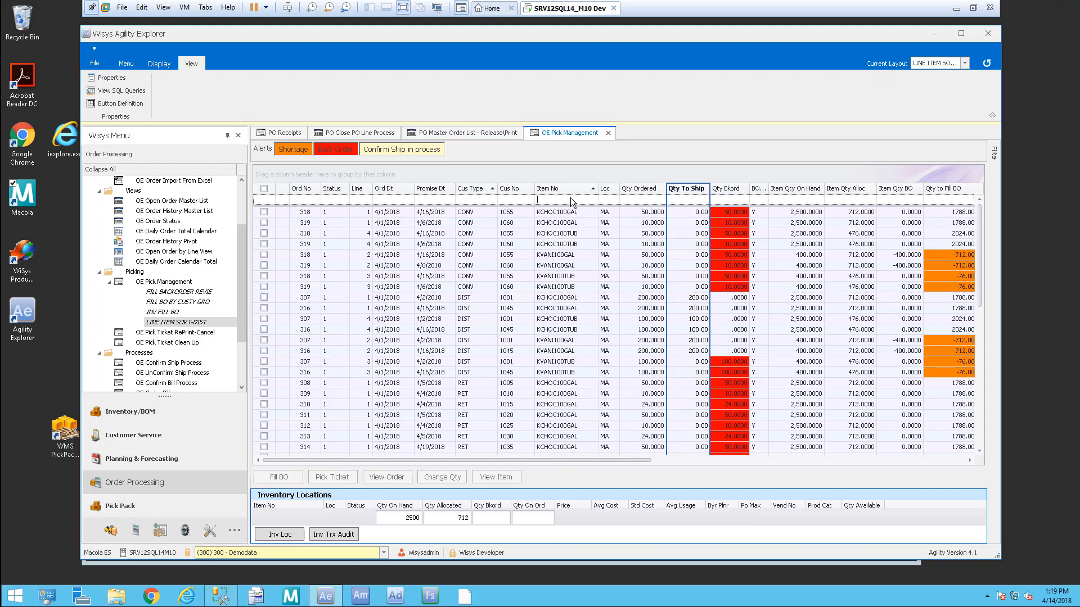
pyautogui.write('k')
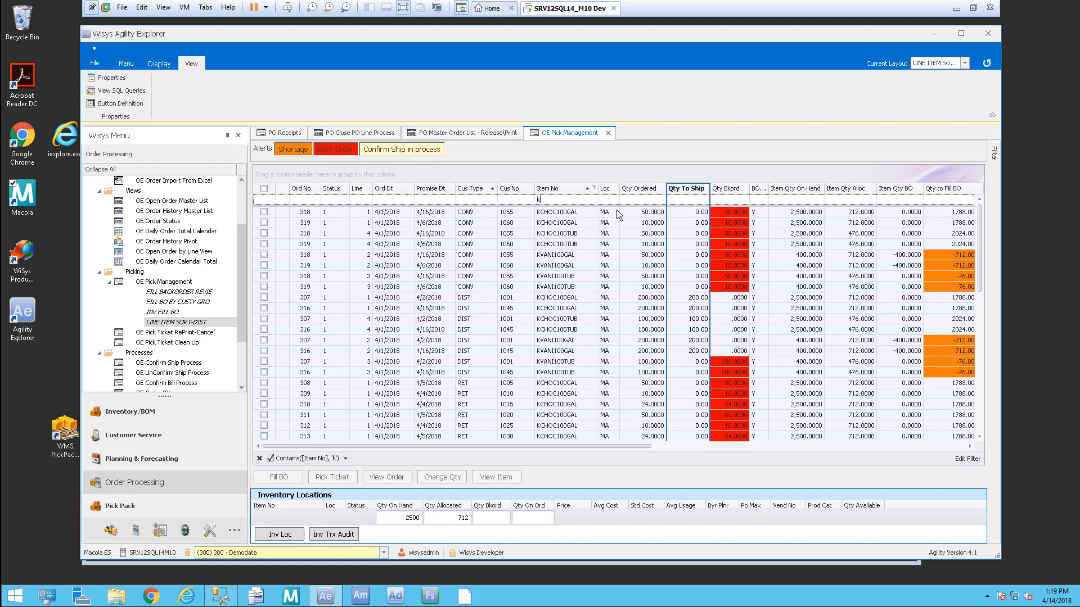
pyautogui.write('choc')
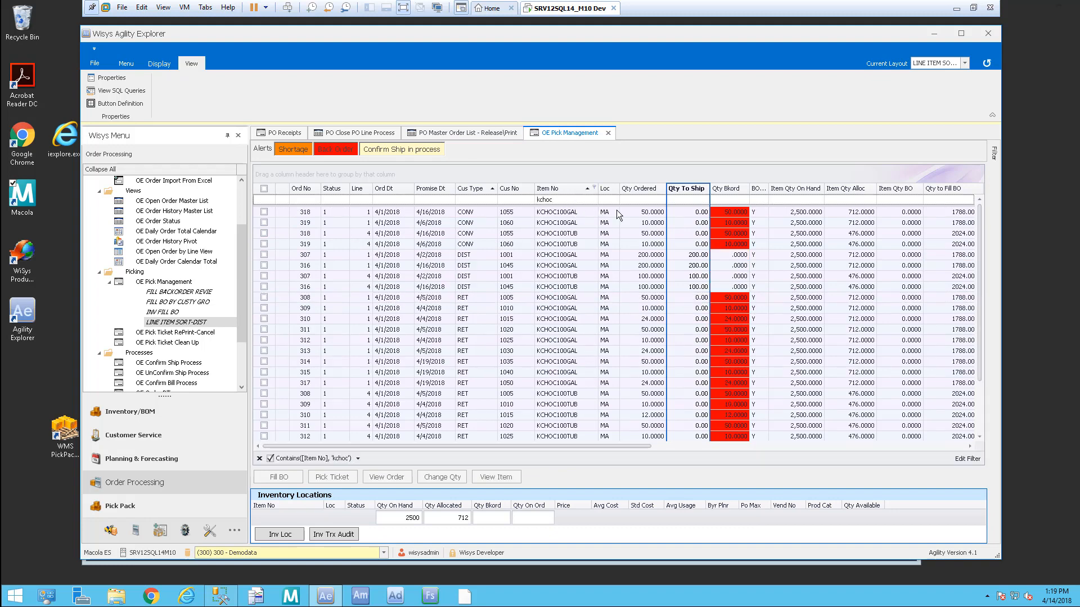
pyautogui.write('100')
pyautogui.click(264, 189)
pyautogui.click(276, 478)
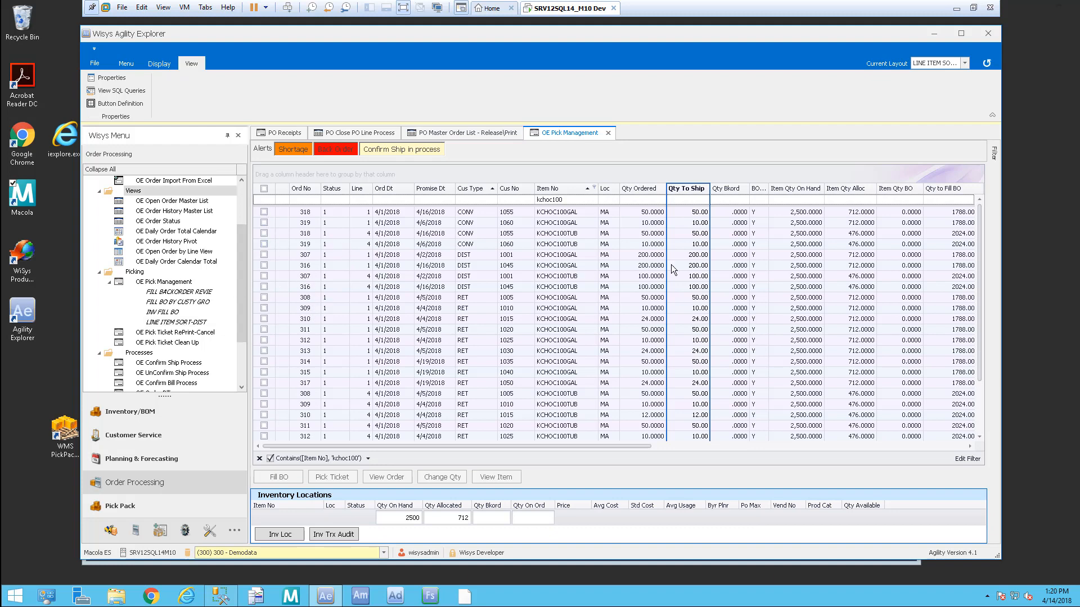
pyautogui.click(571, 190)
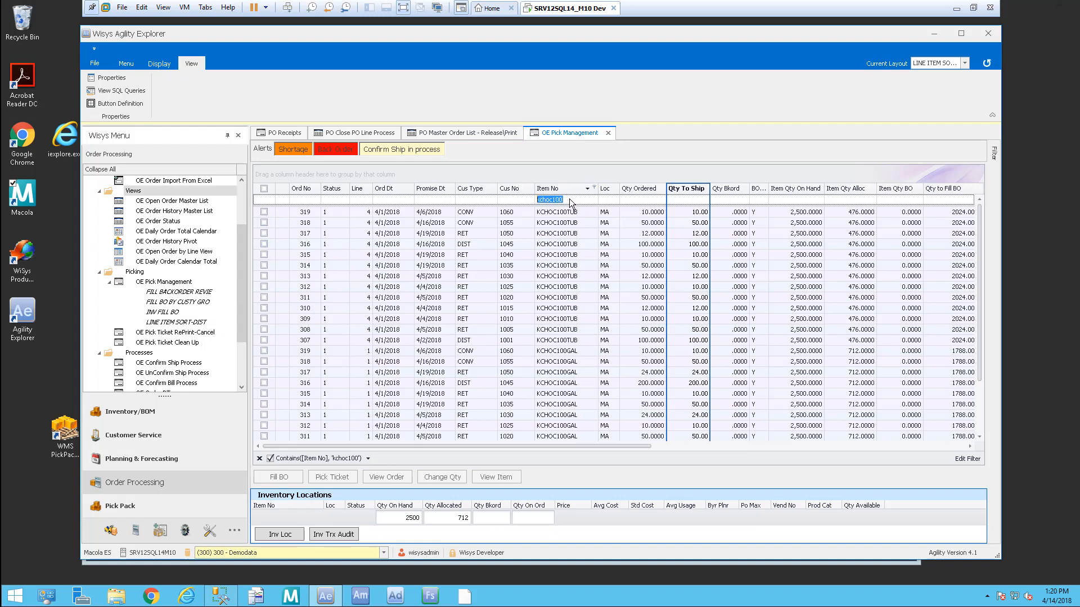
pyautogui.write('kvani')
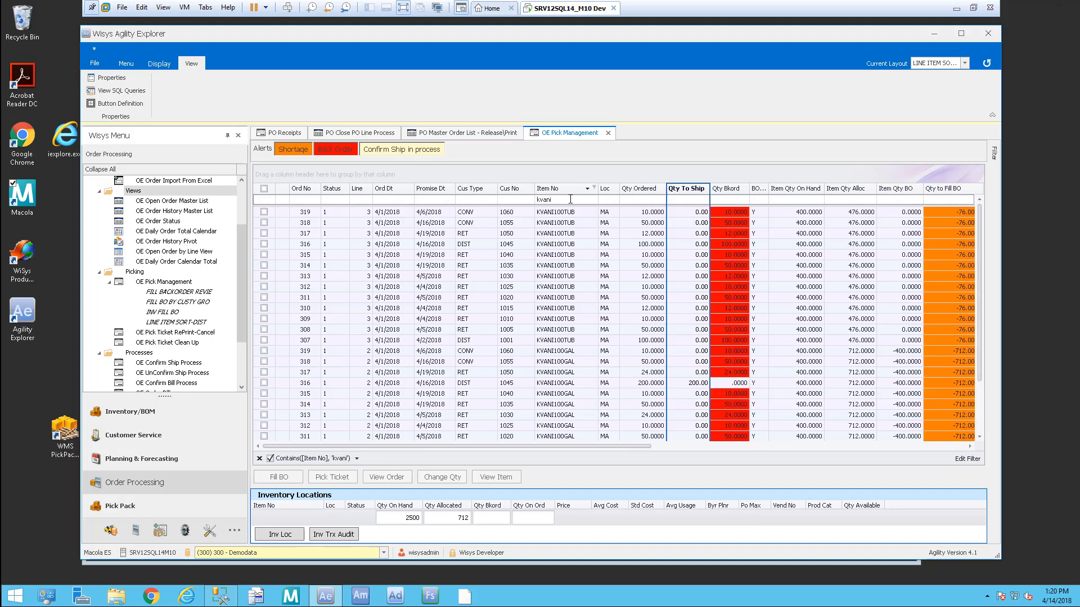
pyautogui.write('100')
# Step: Enter ship quantities 10, 50, 12, 100, 10, 50, 12, 10 for orders 319 down to 312
pyautogui.press('Tab')
pyautogui.click(700, 212)
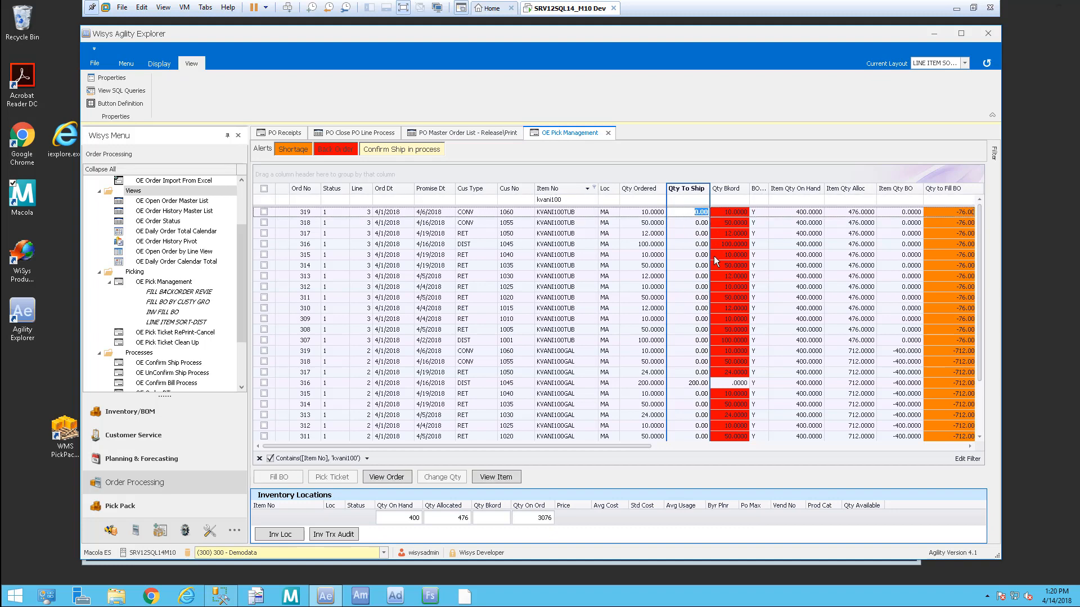
pyautogui.write('10')
pyautogui.press('Down')
pyautogui.write('50')
pyautogui.press('Down')
pyautogui.write('12')
pyautogui.press('Down')
pyautogui.write('100')
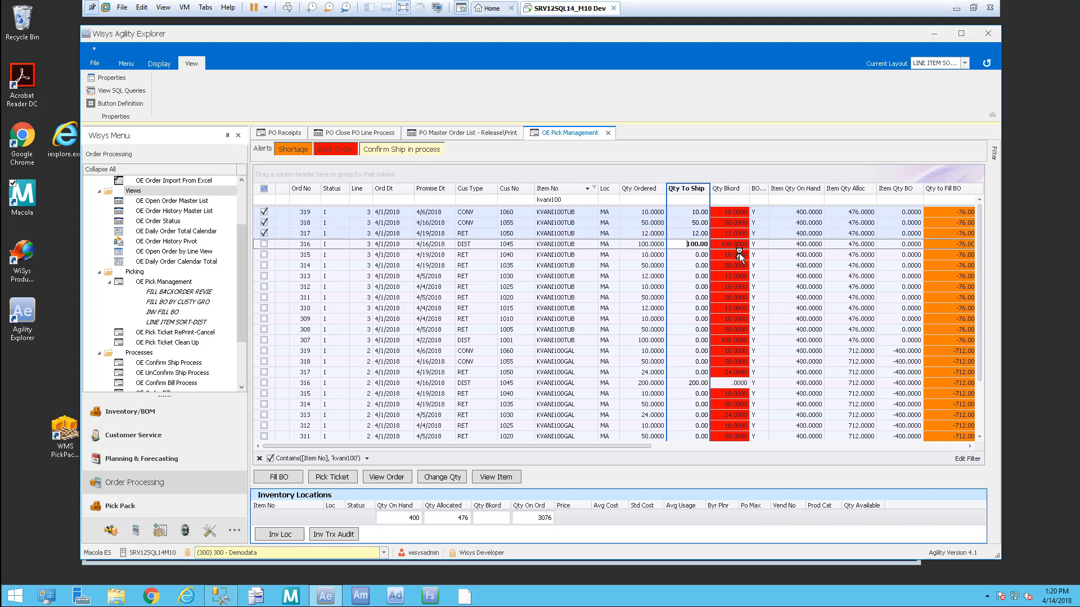
pyautogui.press('Down')
pyautogui.write('10')
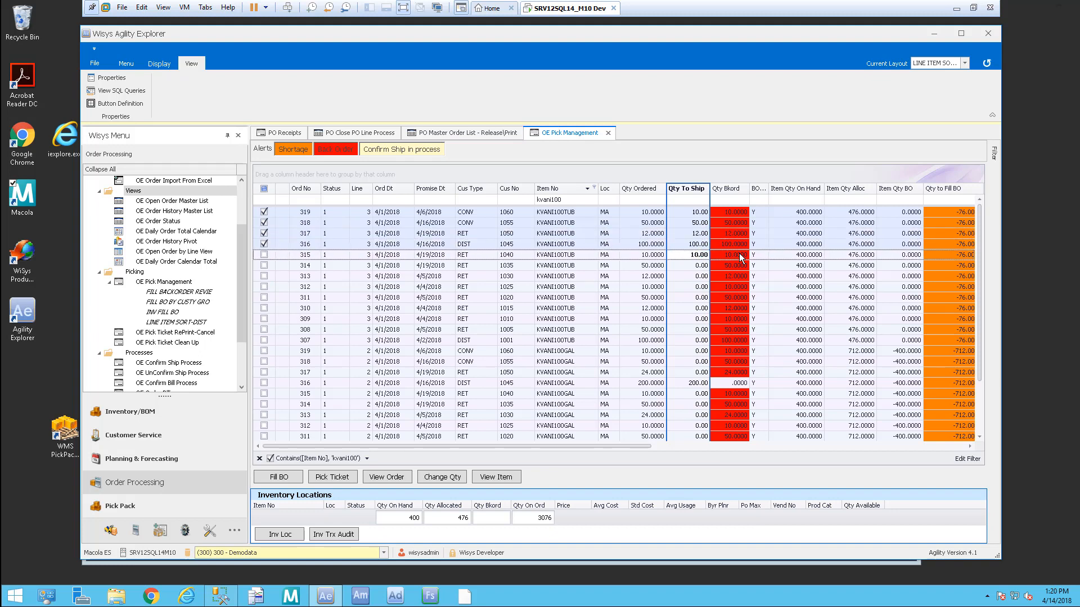
pyautogui.press('Down')
pyautogui.write('50')
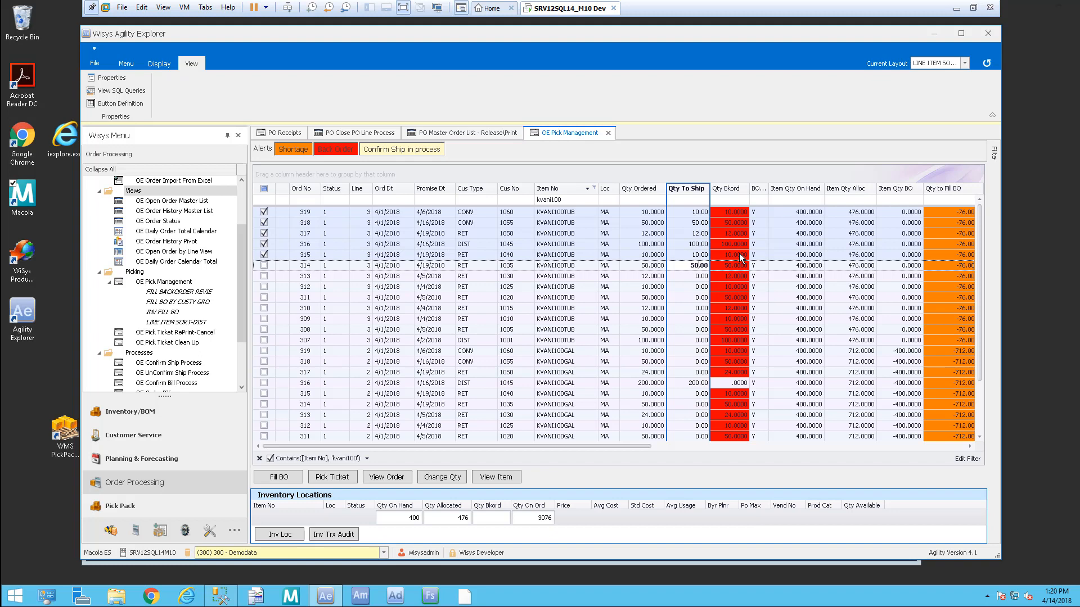
pyautogui.press('Down')
pyautogui.write('12')
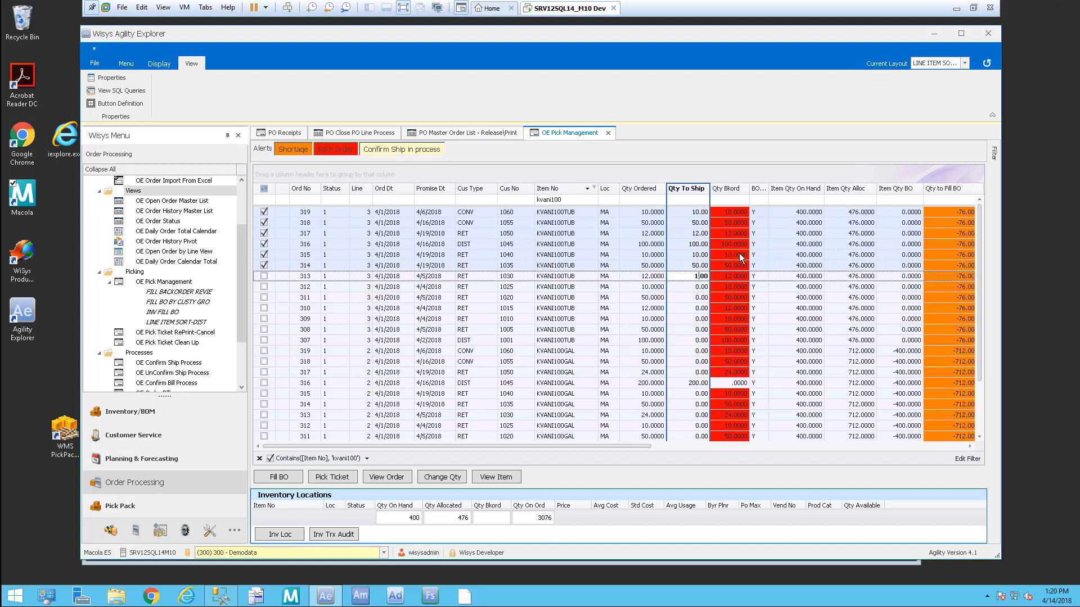
pyautogui.press('Down')
pyautogui.write('10')
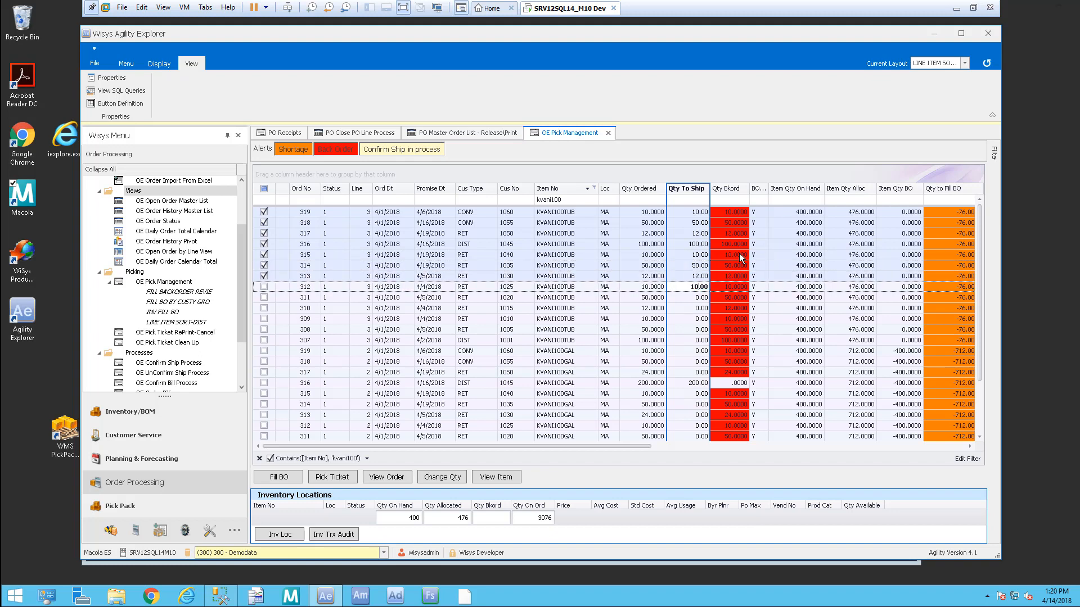
pyautogui.press('Down')
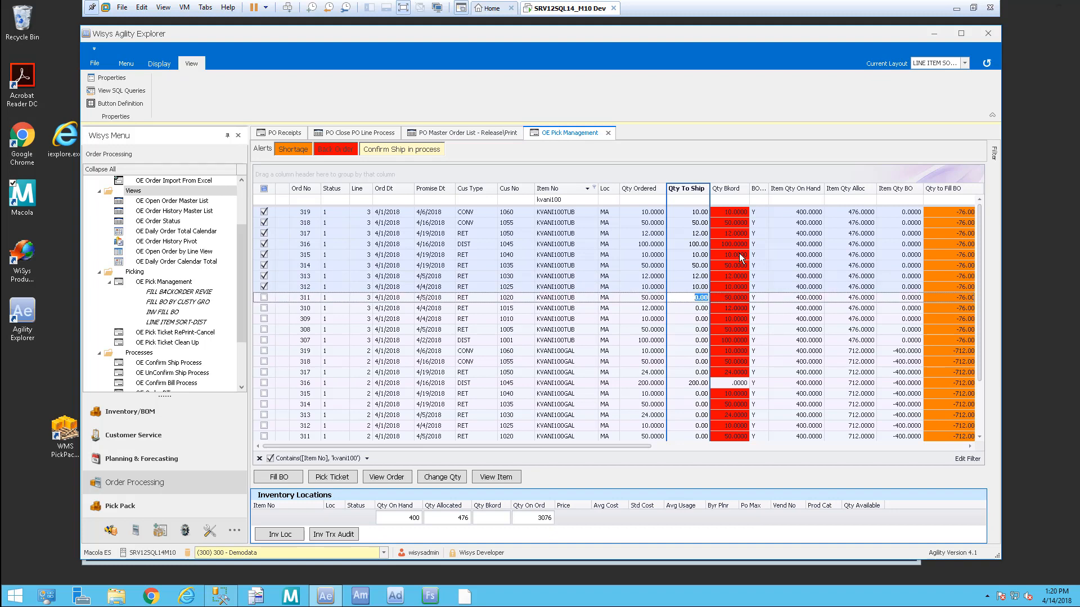
# Step: Ship 100 on order 307, 10 on 309 and 12 on 310, then apply Change Qty
pyautogui.click(692, 342)
pyautogui.write('100')
pyautogui.press('Down')
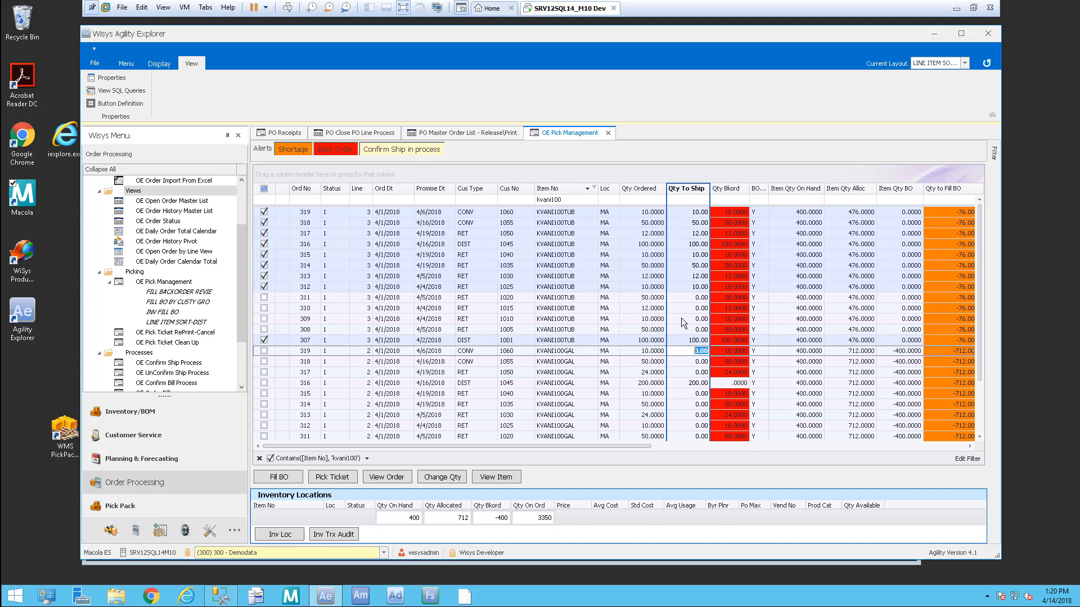
pyautogui.click(681, 319)
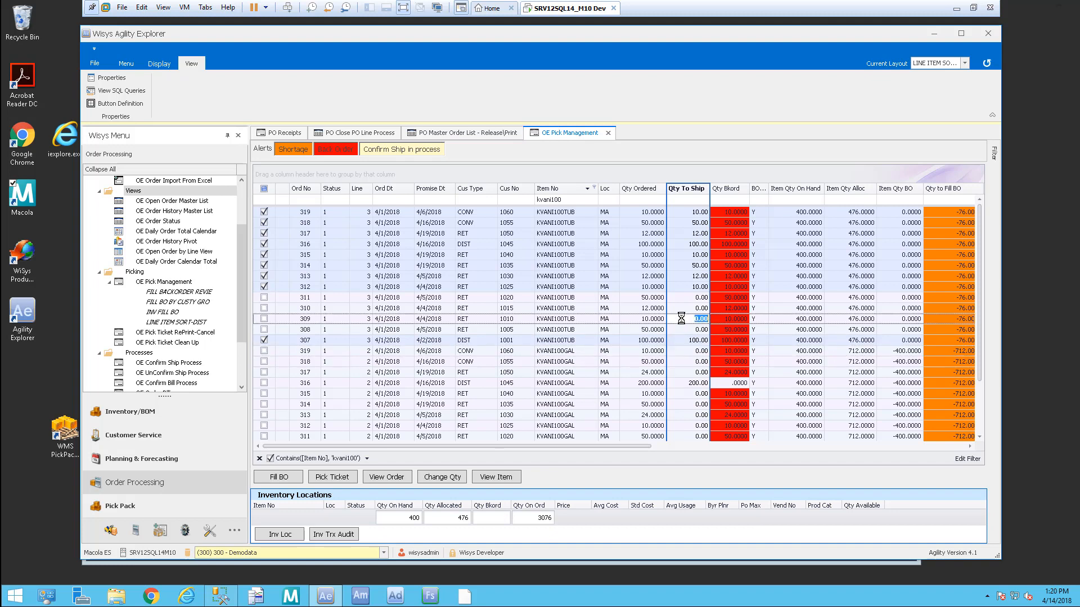
pyautogui.write('10')
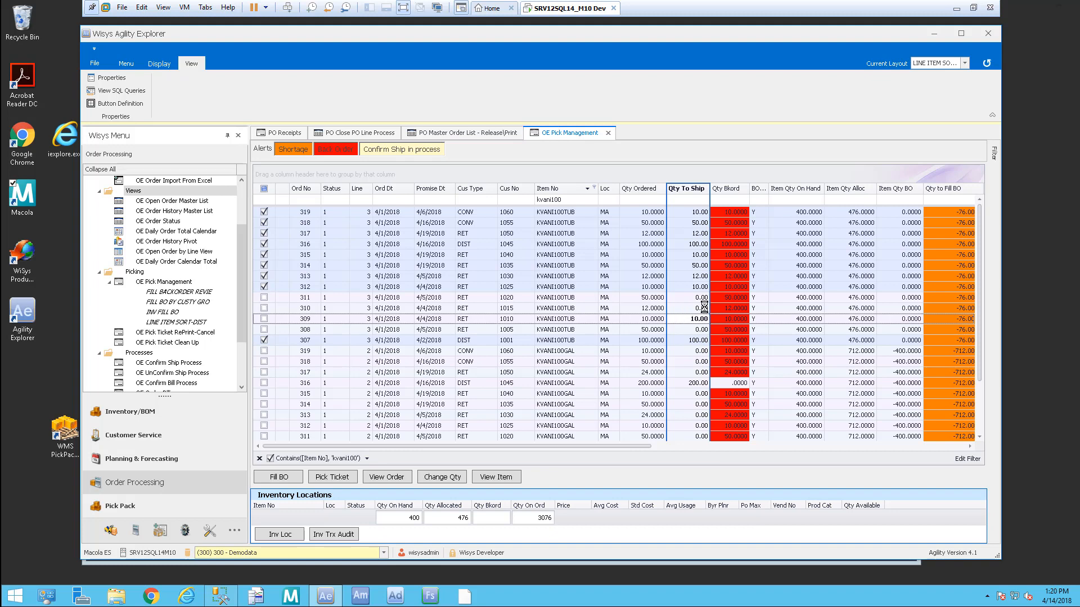
pyautogui.click(704, 307)
pyautogui.write('12')
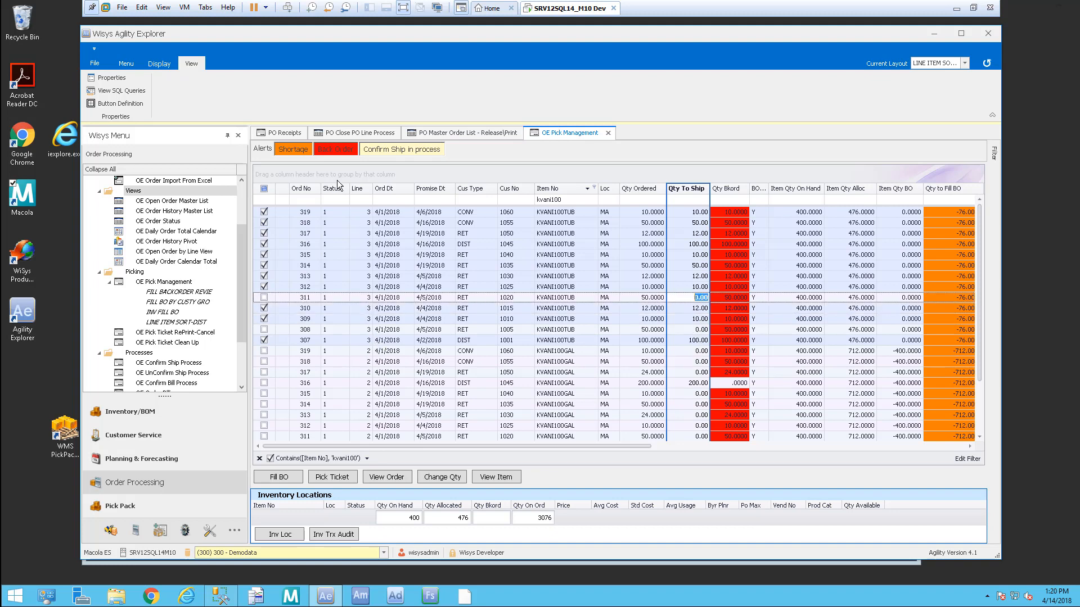
pyautogui.click(442, 477)
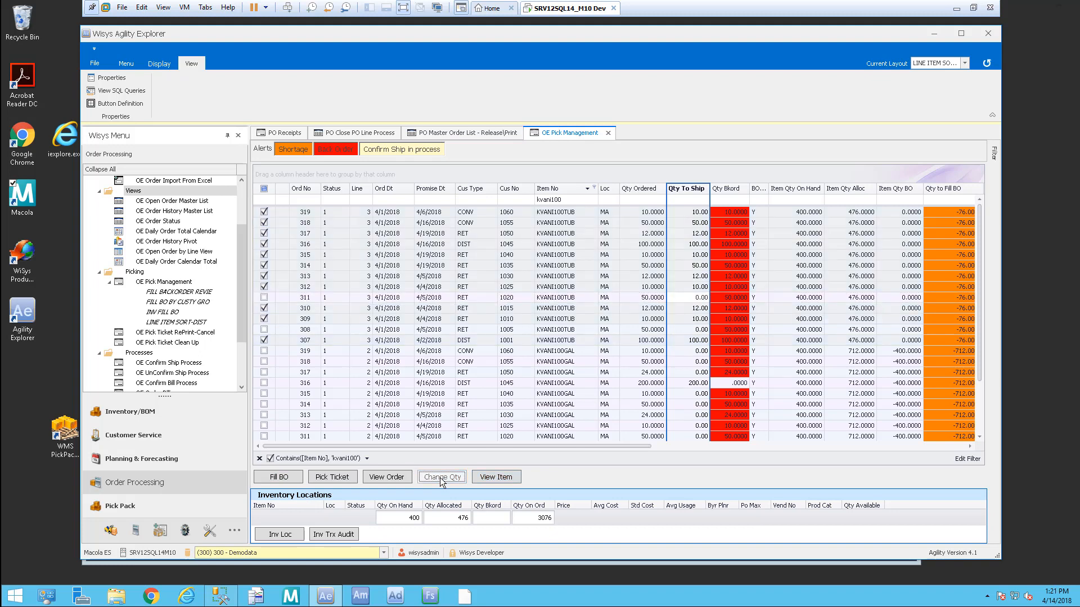
# Step: Close and reopen OE Pick Management, reloading all order lines in the default layout
pyautogui.click(608, 133)
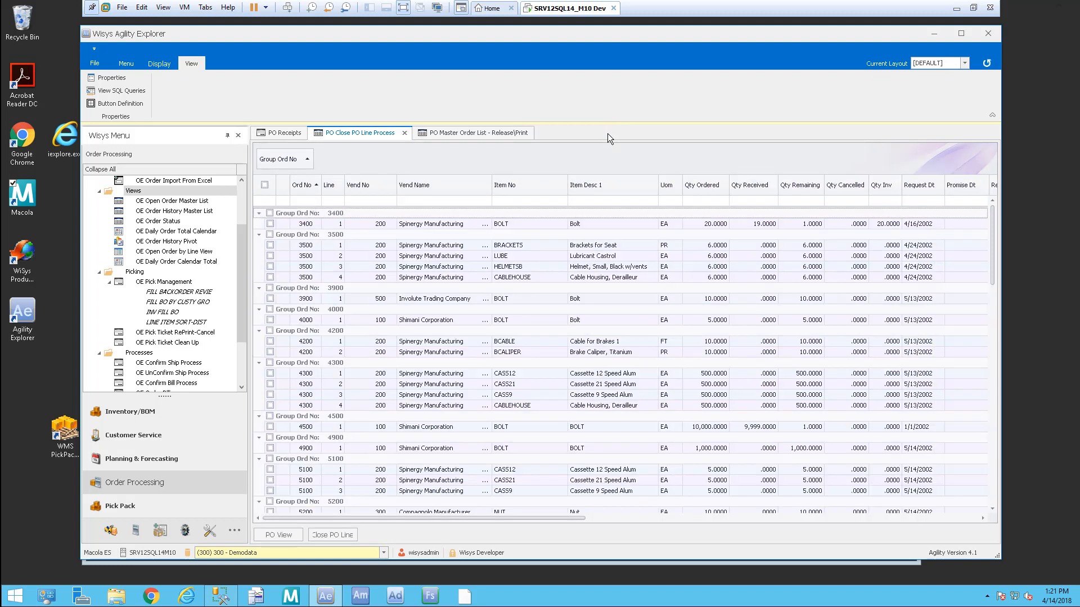
pyautogui.click(164, 281)
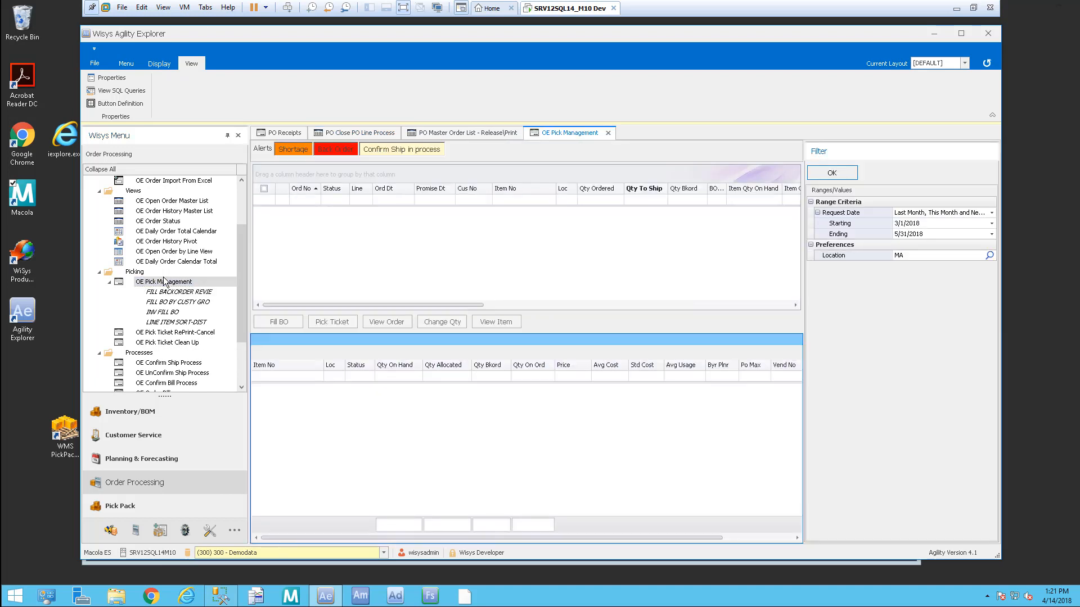
pyautogui.click(852, 175)
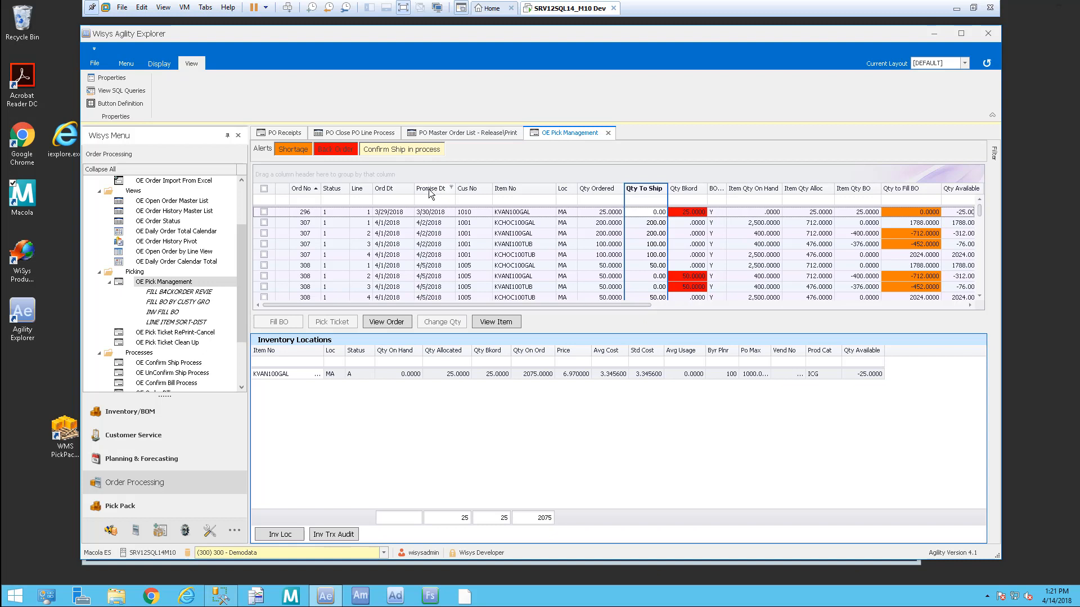
# Step: Group order lines by Promise Dt and expand the 3/30, 4/2 and 4/4/2018 groups
pyautogui.moveTo(429, 194); pyautogui.dragTo(416, 180)
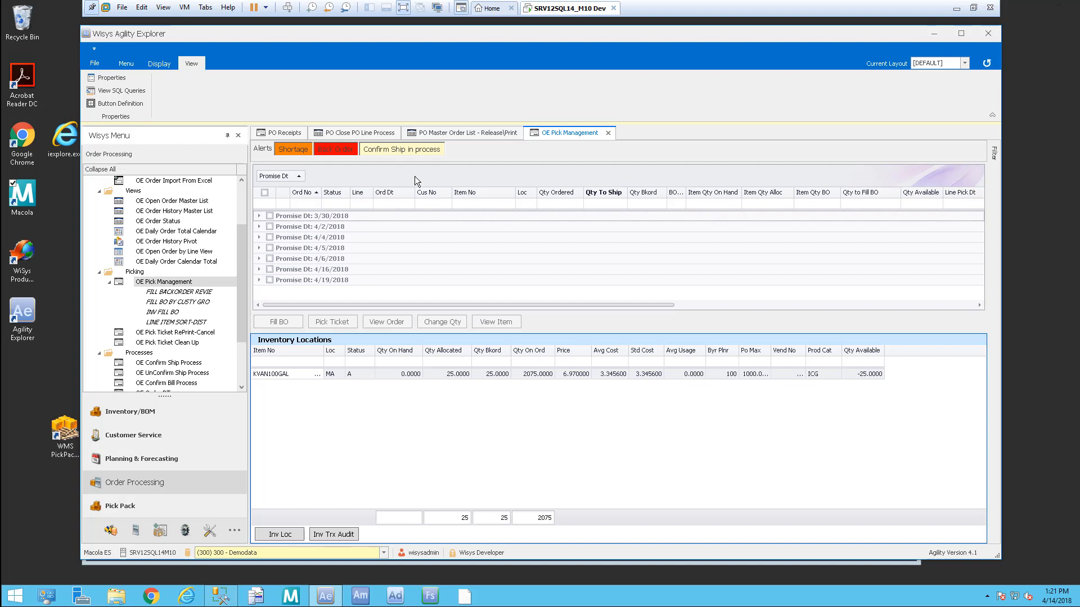
pyautogui.click(259, 216)
pyautogui.click(260, 239)
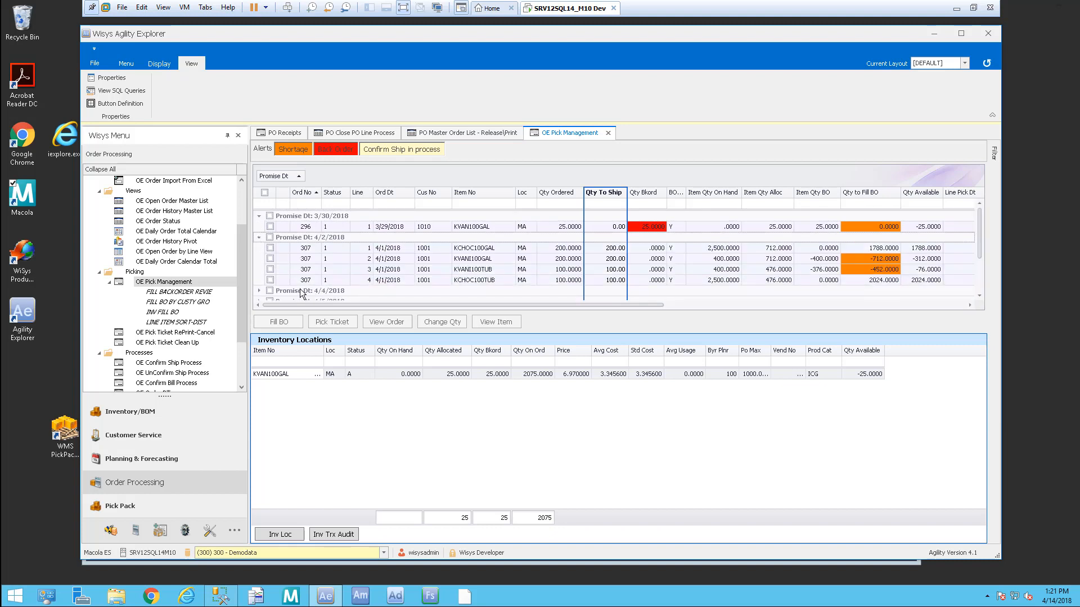
pyautogui.click(260, 291)
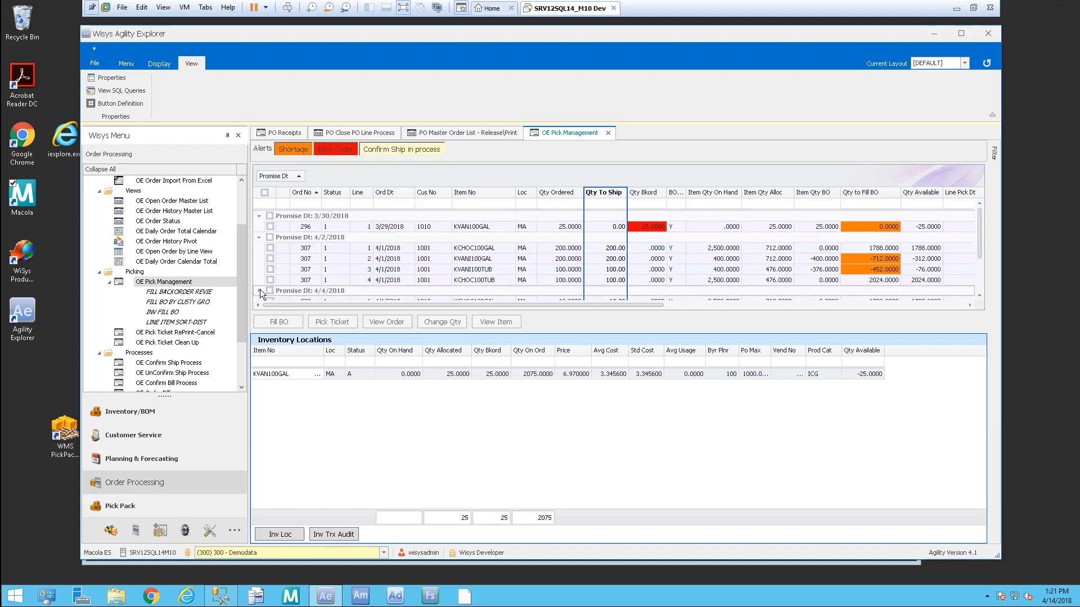
pyautogui.moveTo(977, 218); pyautogui.dragTo(981, 242)
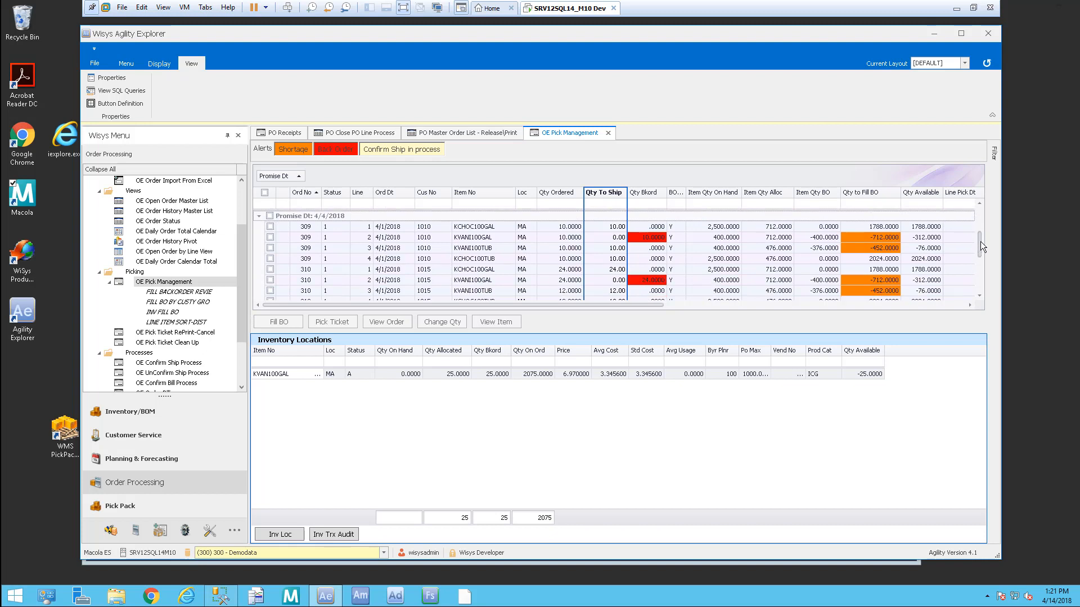
# Step: Set KVANI100GAL ship quantities to 10 (order 309), 24 (310) and 10 (312), then apply
pyautogui.click(271, 236)
pyautogui.click(613, 238)
pyautogui.write('10')
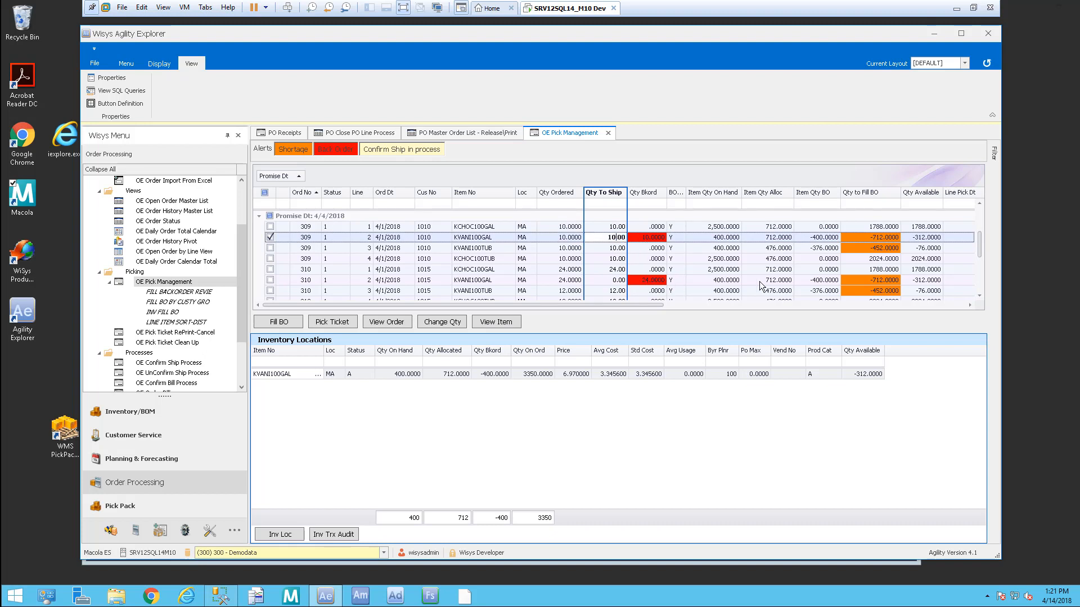
pyautogui.click(613, 281)
pyautogui.write('24')
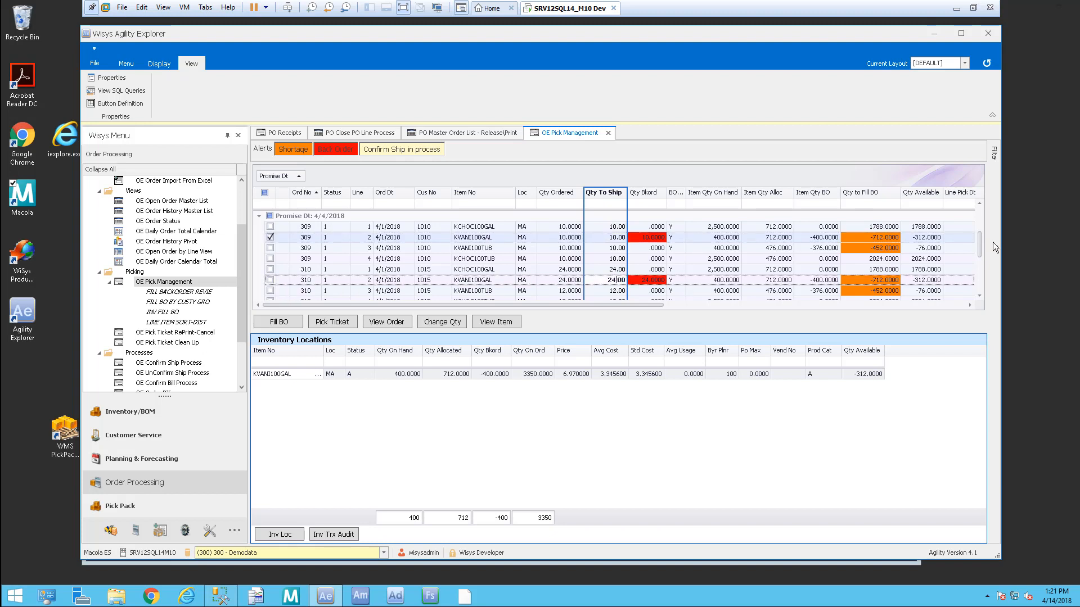
pyautogui.moveTo(978, 246); pyautogui.dragTo(979, 259)
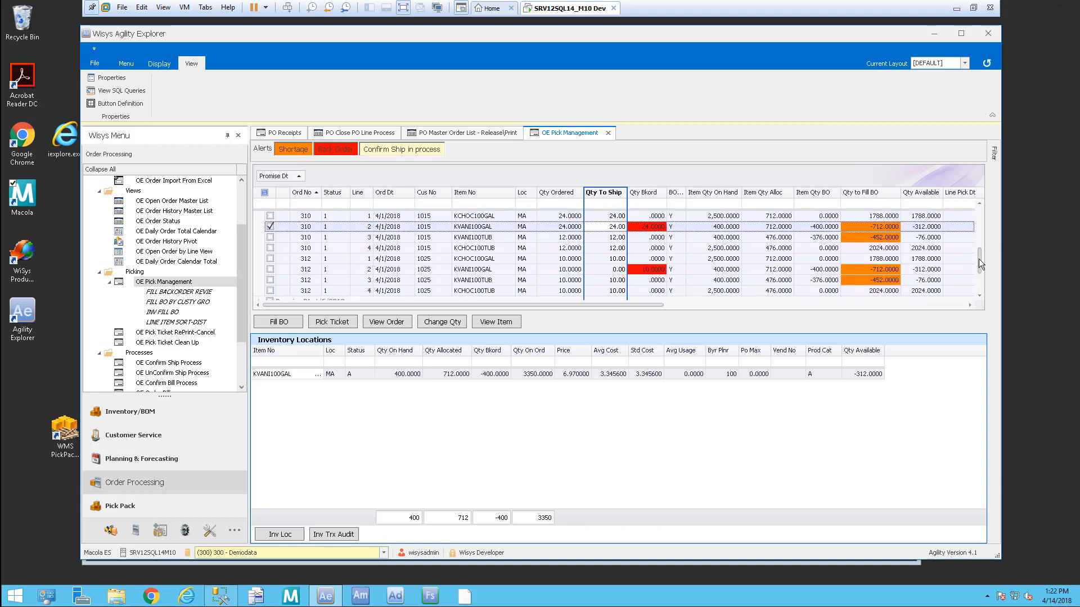
pyautogui.click(614, 270)
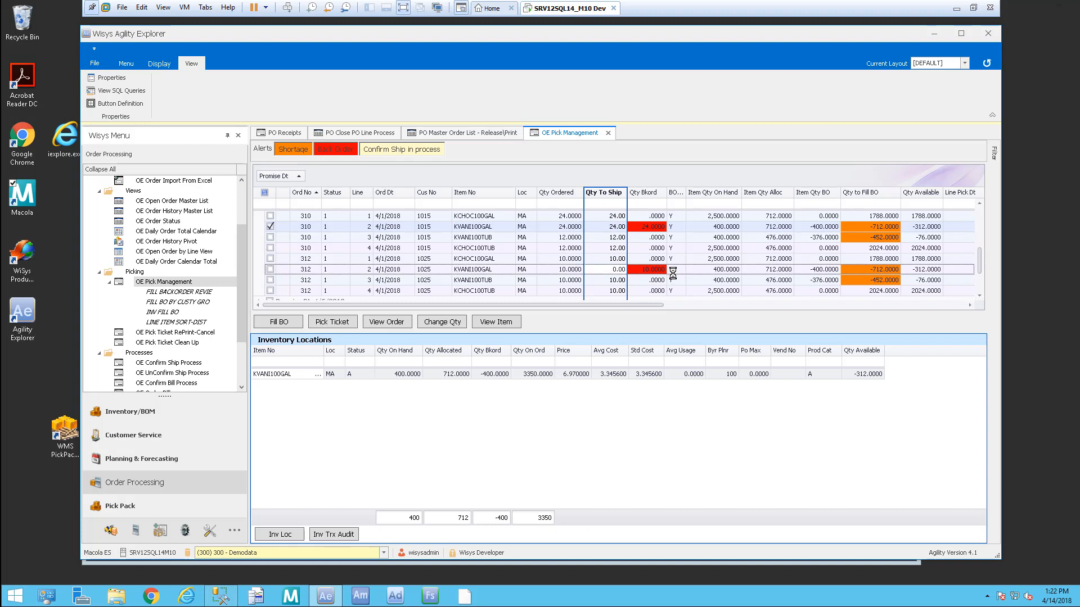
pyautogui.write('10')
pyautogui.click(981, 294)
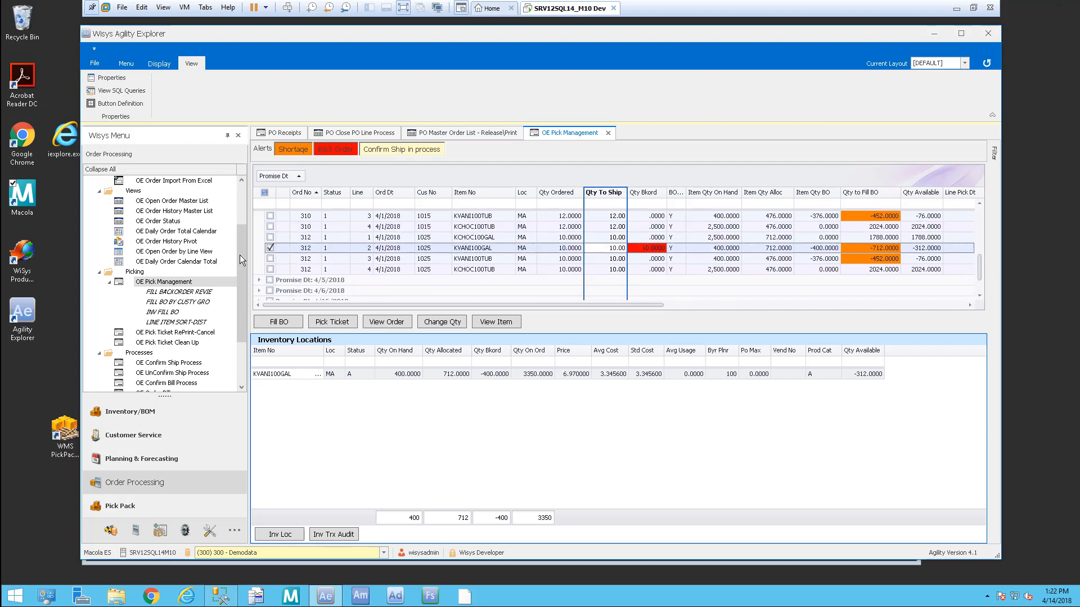
pyautogui.click(452, 324)
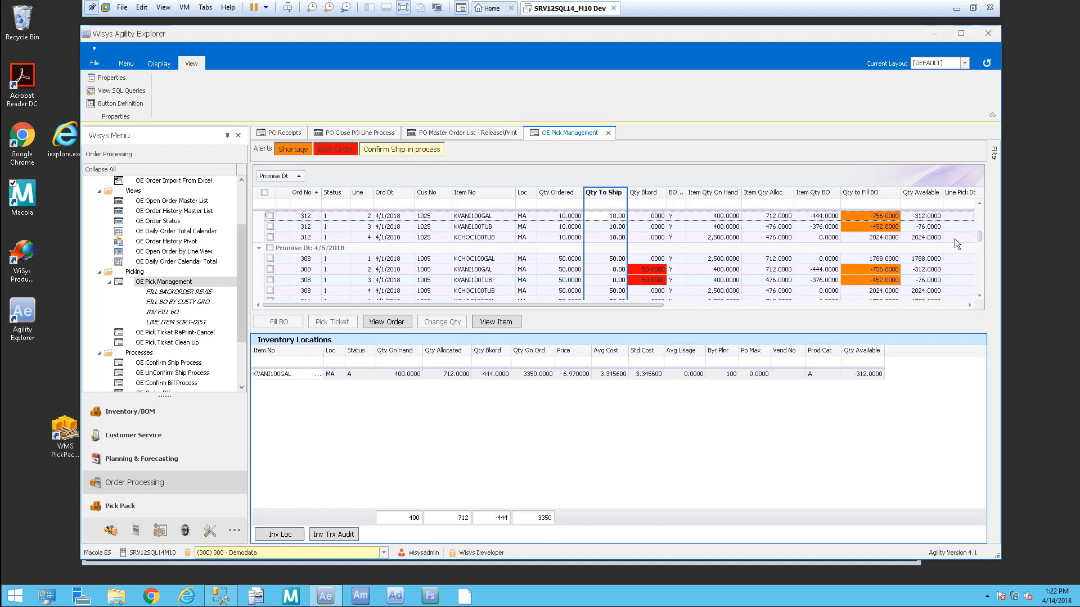
pyautogui.moveTo(981, 237); pyautogui.dragTo(978, 201)
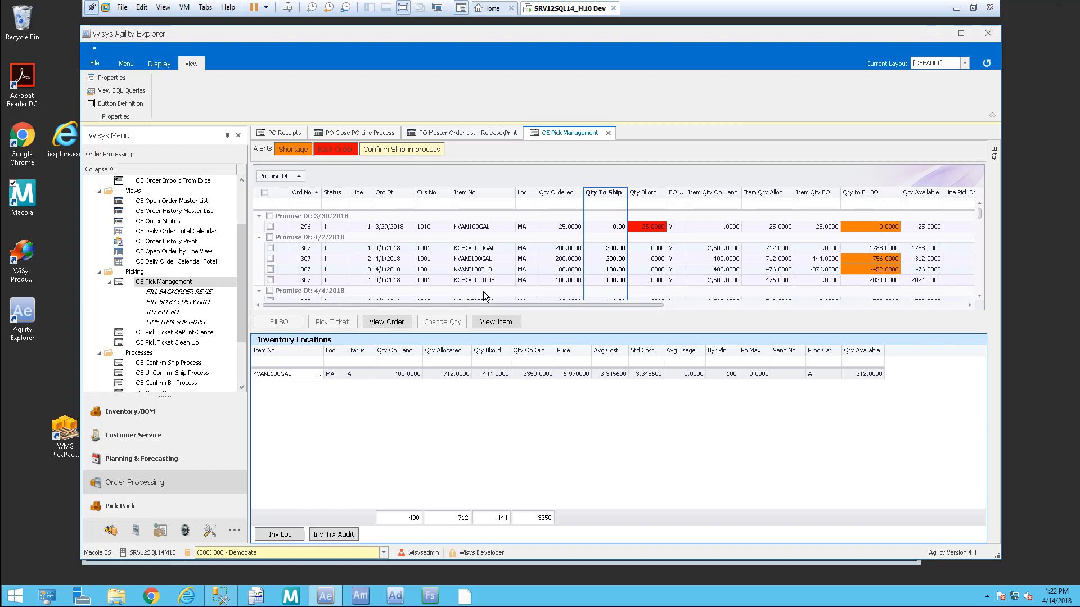
# Step: Save the grid layout as PICK TICKET PRINT V and open it in a new pick tab
pyautogui.click(163, 180)
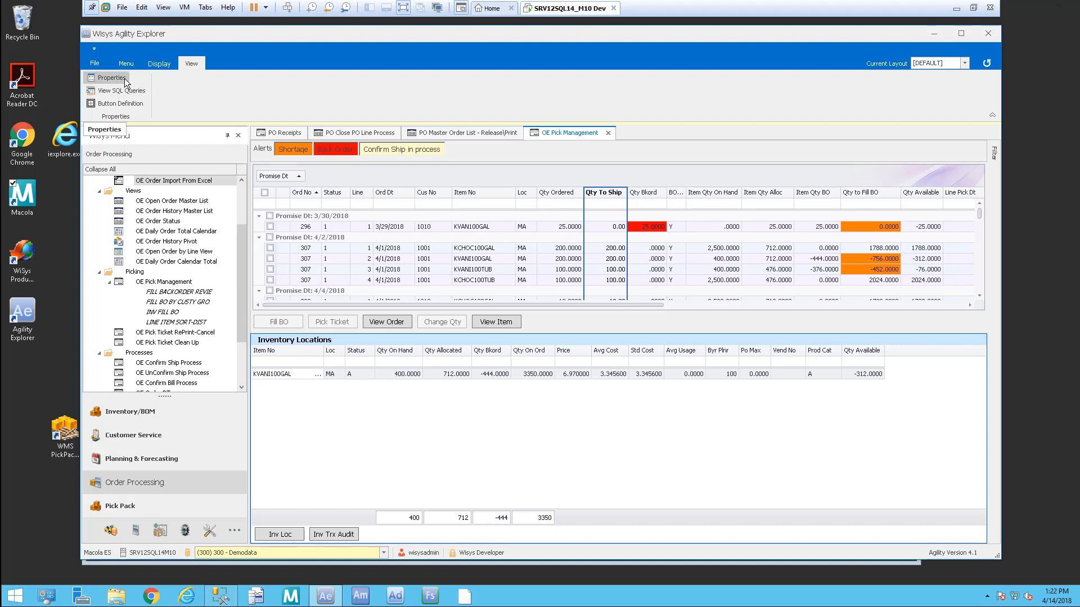
pyautogui.click(169, 63)
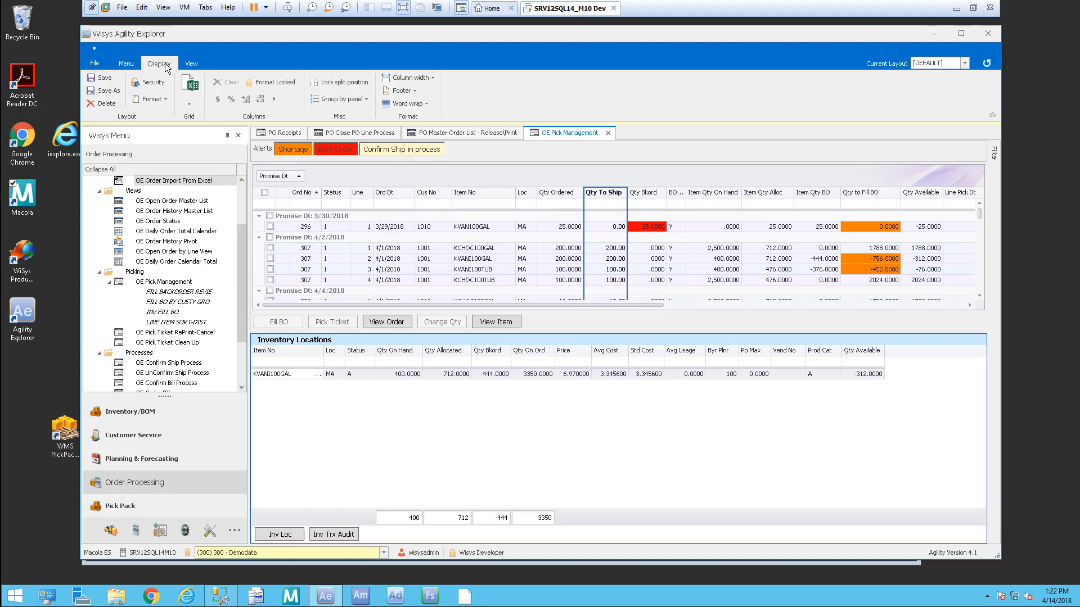
pyautogui.click(112, 91)
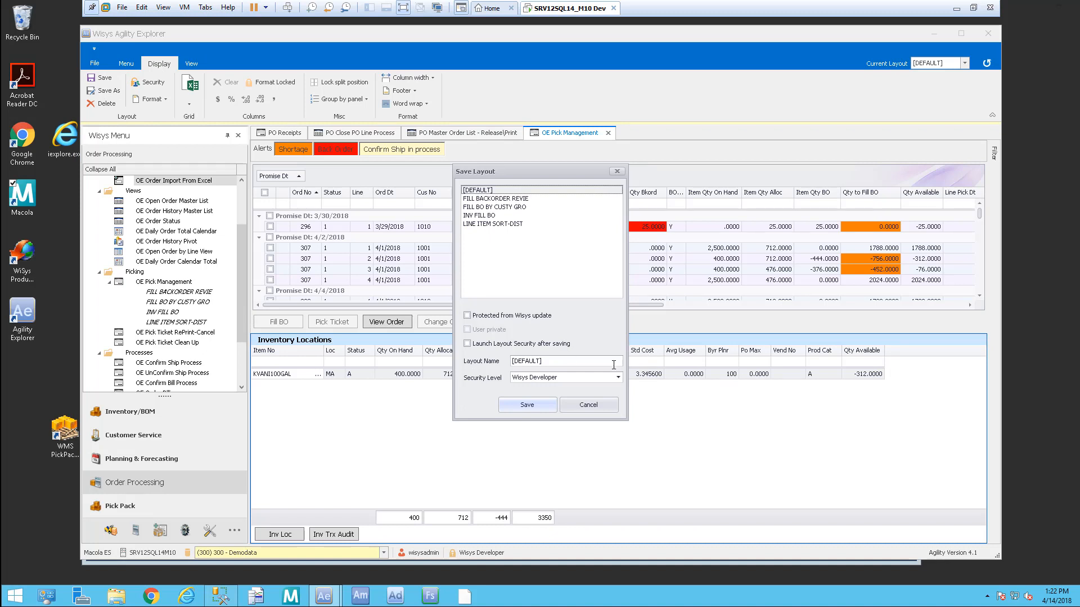
pyautogui.moveTo(562, 360); pyautogui.dragTo(375, 359)
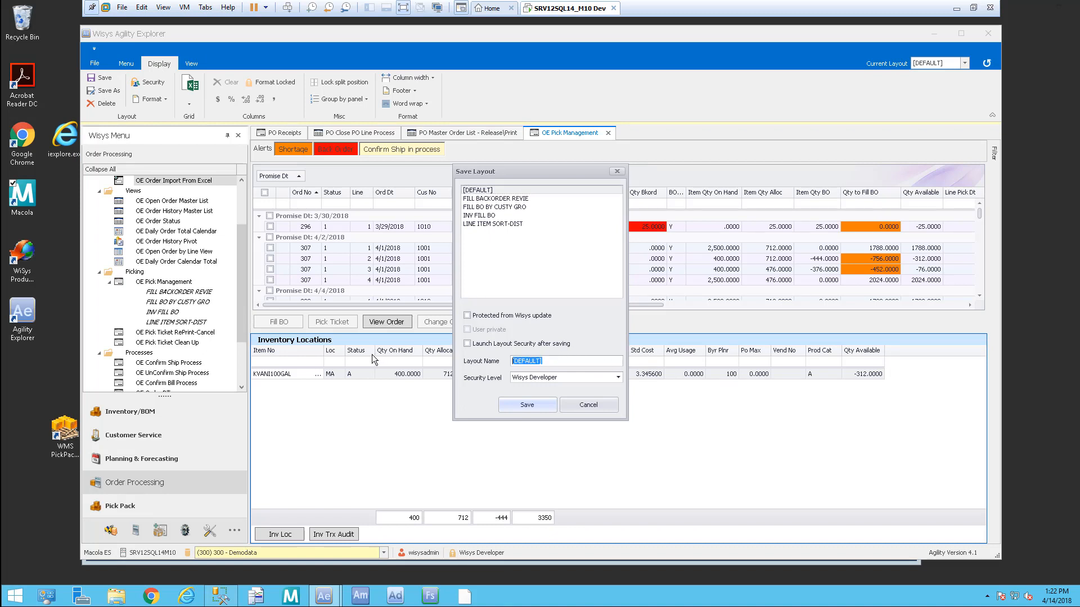
pyautogui.write('PICK TICKE')
pyautogui.write('NT V')
pyautogui.press('Return')
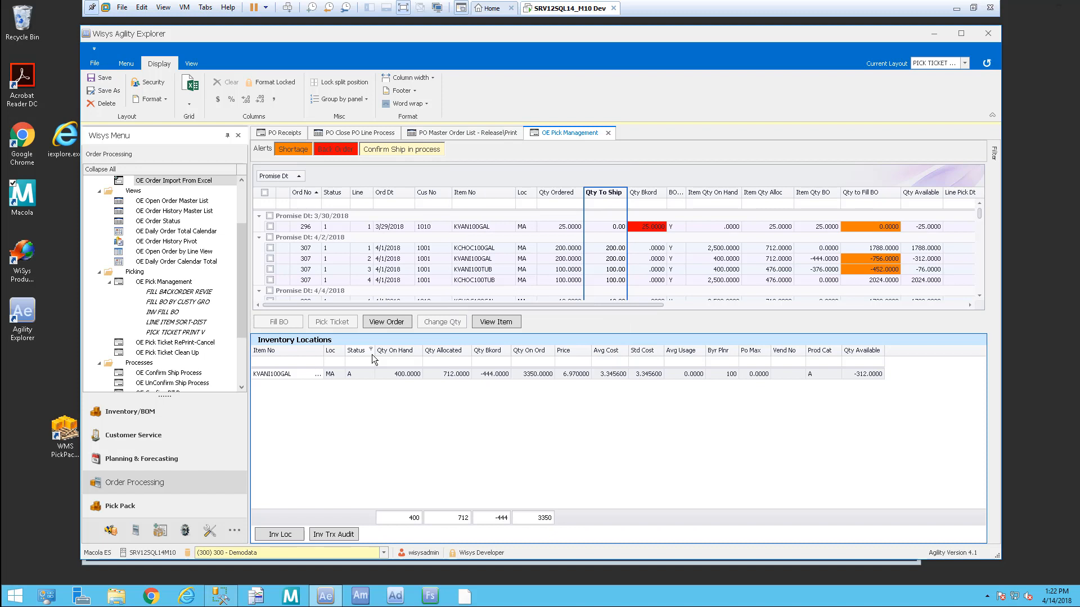
pyautogui.click(169, 332)
pyautogui.doubleClick(169, 332)
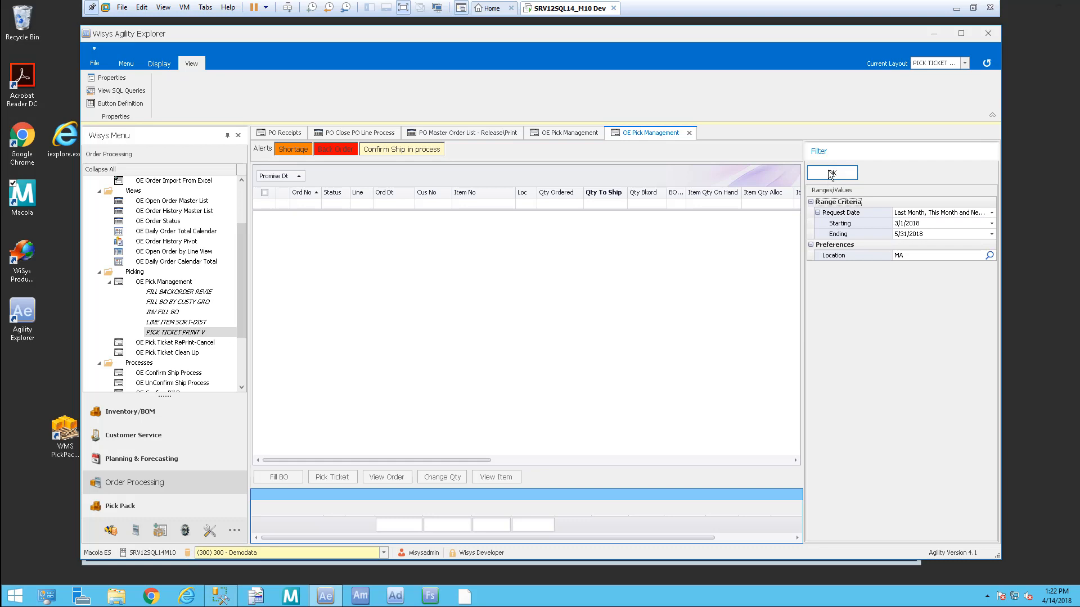
# Step: Load the new tab's order lines, orders 296 through 312, grouped by promise date
pyautogui.click(830, 172)
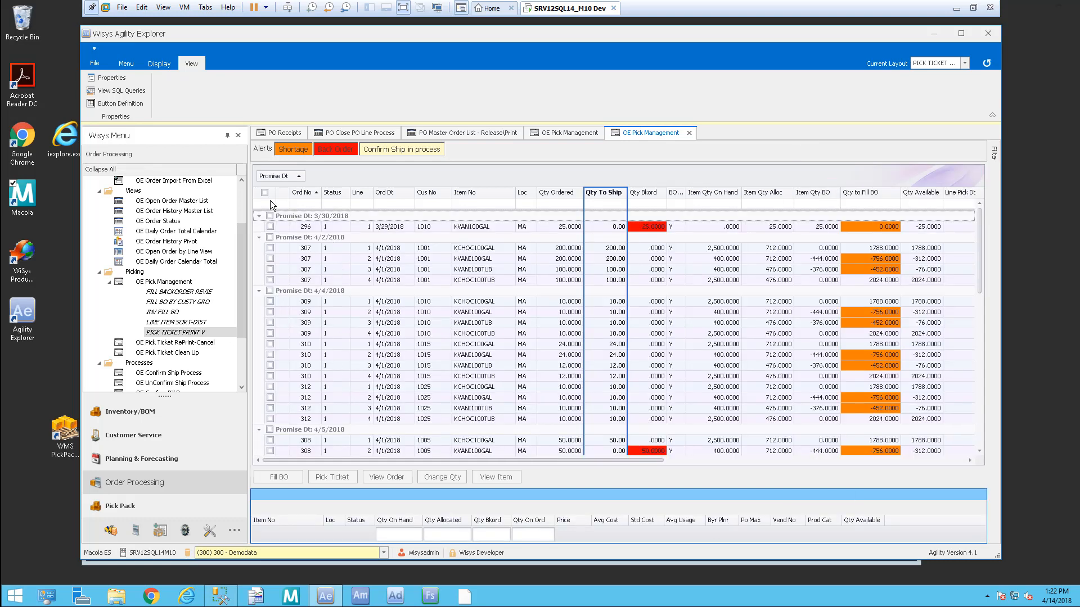
pyautogui.click(149, 280)
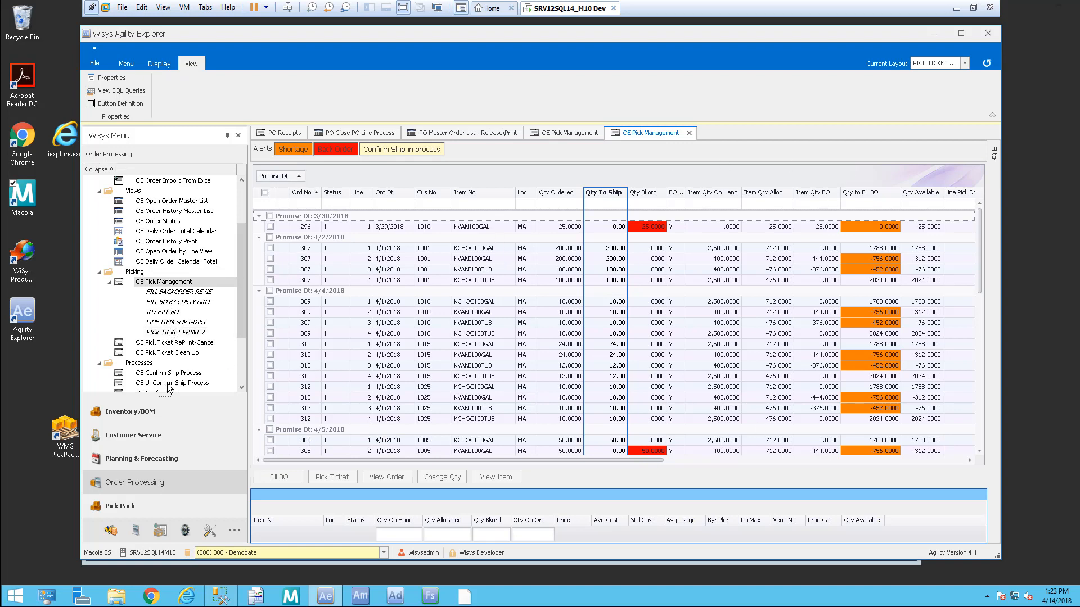
pyautogui.click(183, 353)
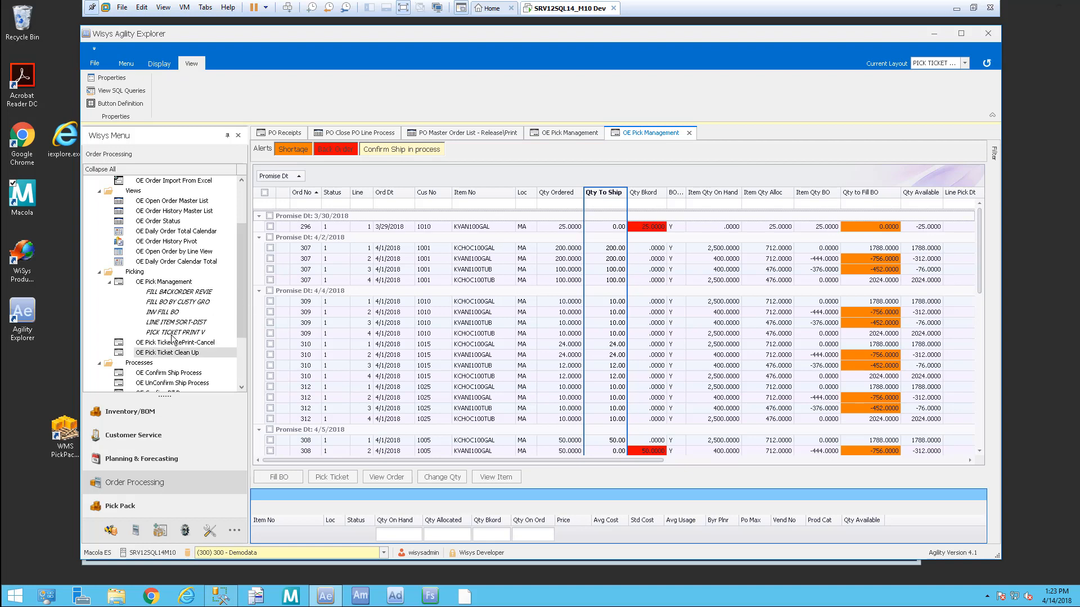
pyautogui.click(168, 180)
# Step: Open layout security for PICK TICKET PRINT V and review its Users and Roles lists
pyautogui.click(162, 65)
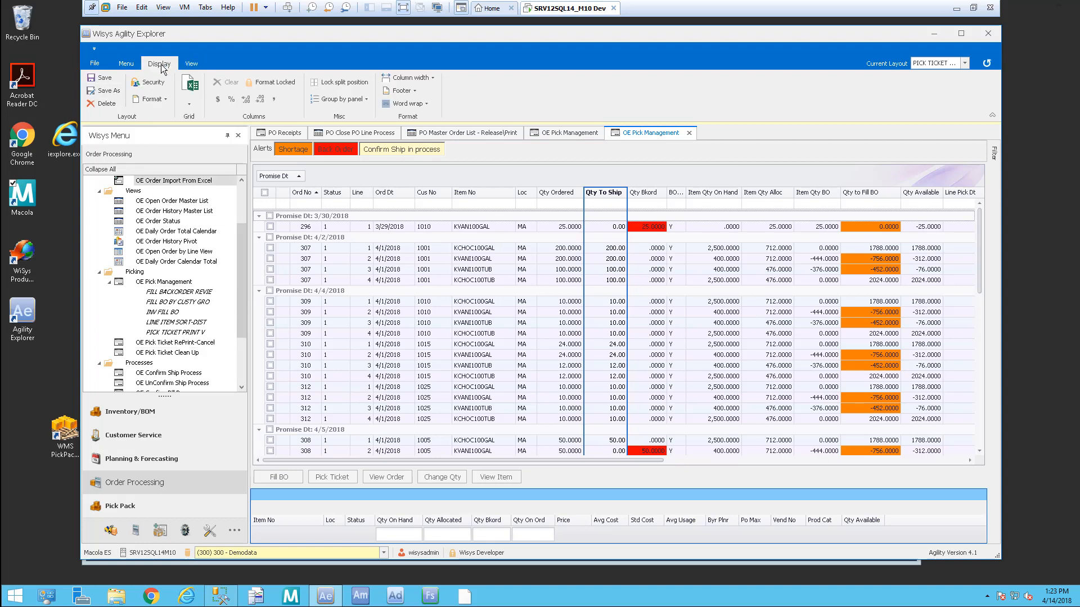
pyautogui.click(148, 82)
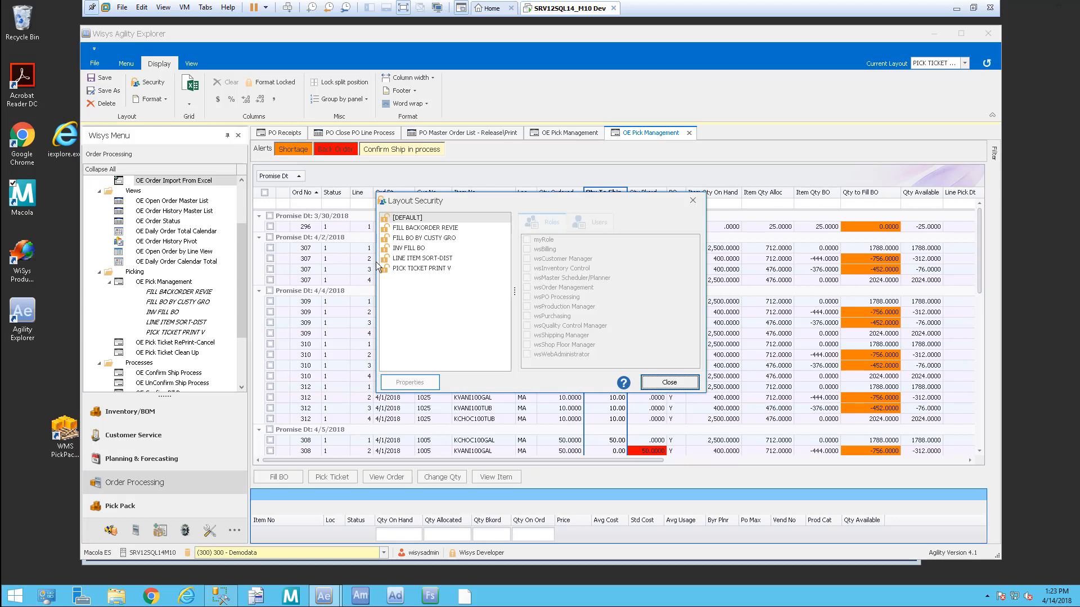
pyautogui.click(413, 268)
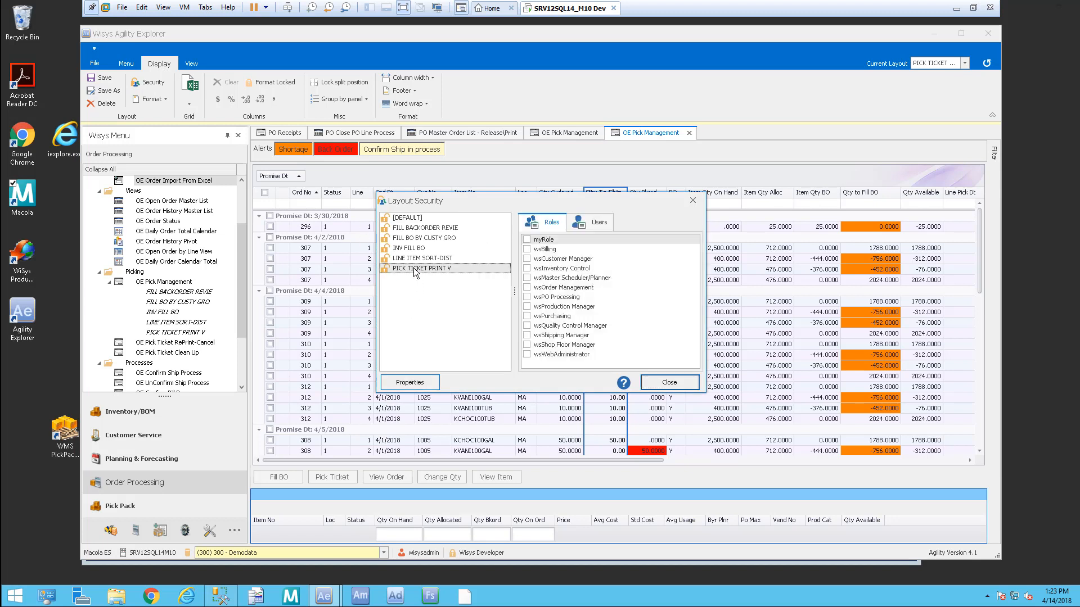
pyautogui.click(596, 222)
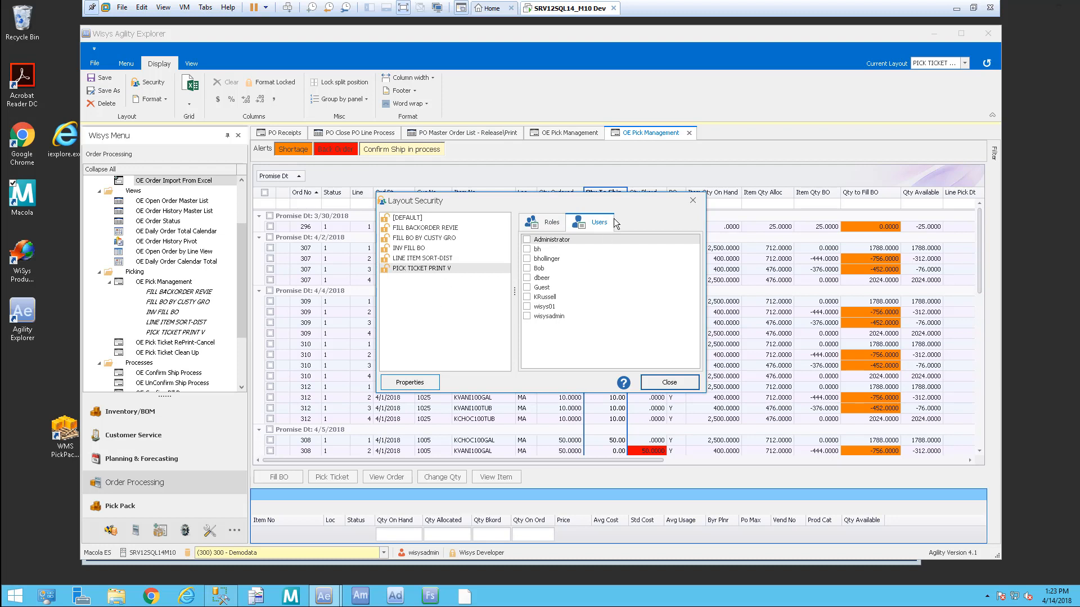
pyautogui.click(545, 222)
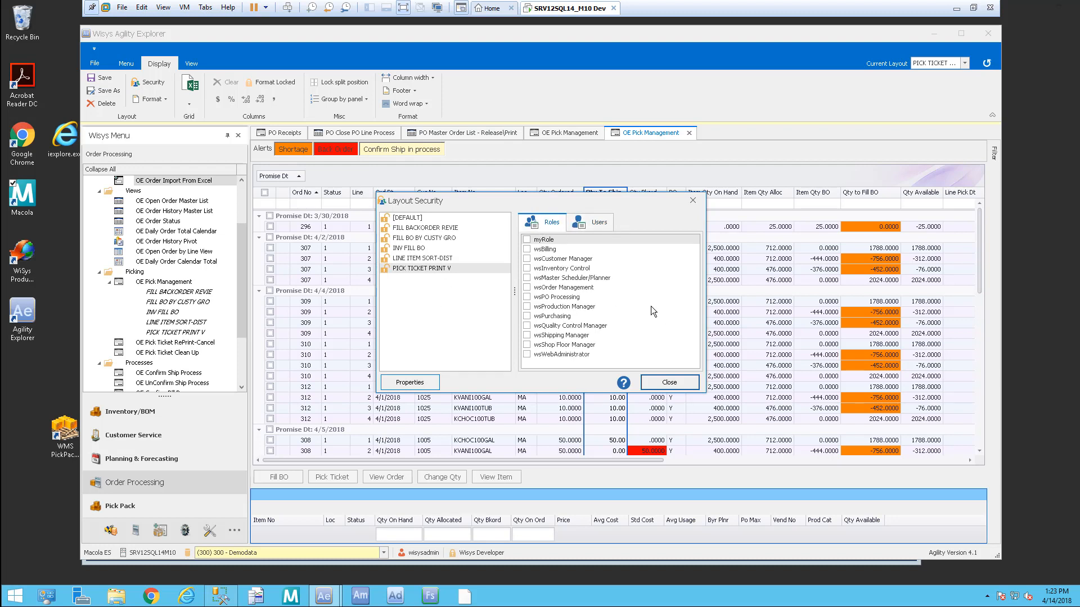
# Step: Check the 4/2/2018 and 4/4/2018 groups (orders 307, 309, 310, 312), excluding 308, and generate pick tickets
pyautogui.click(691, 202)
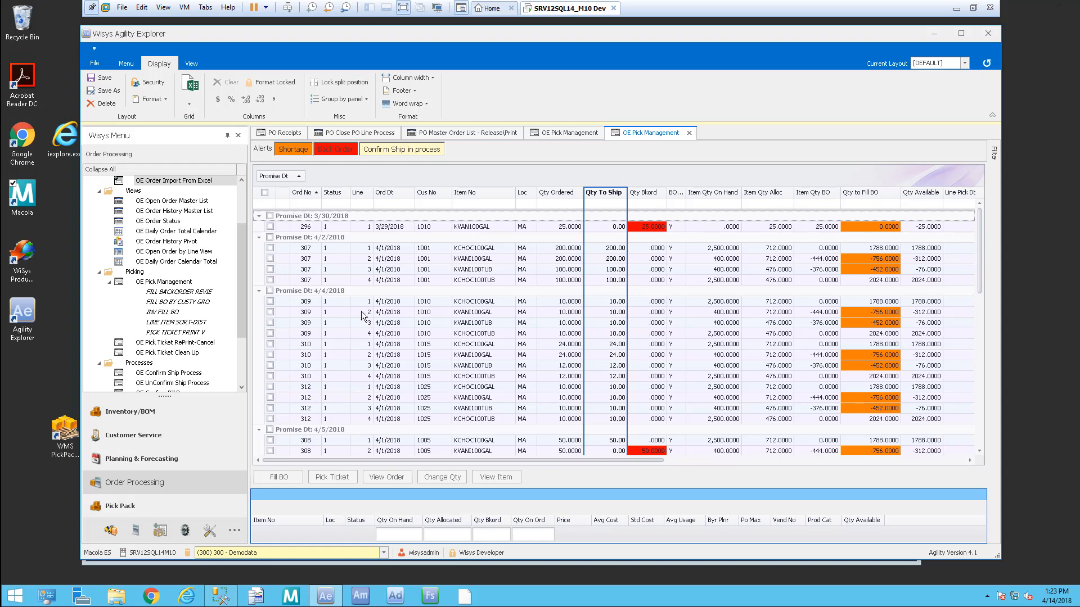
pyautogui.click(270, 237)
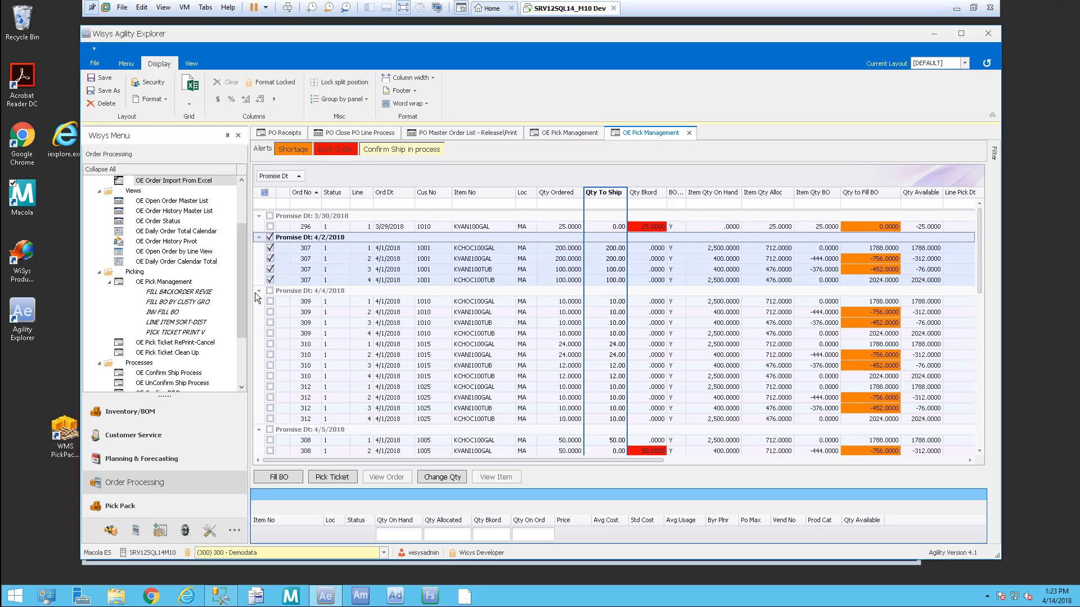
pyautogui.click(270, 291)
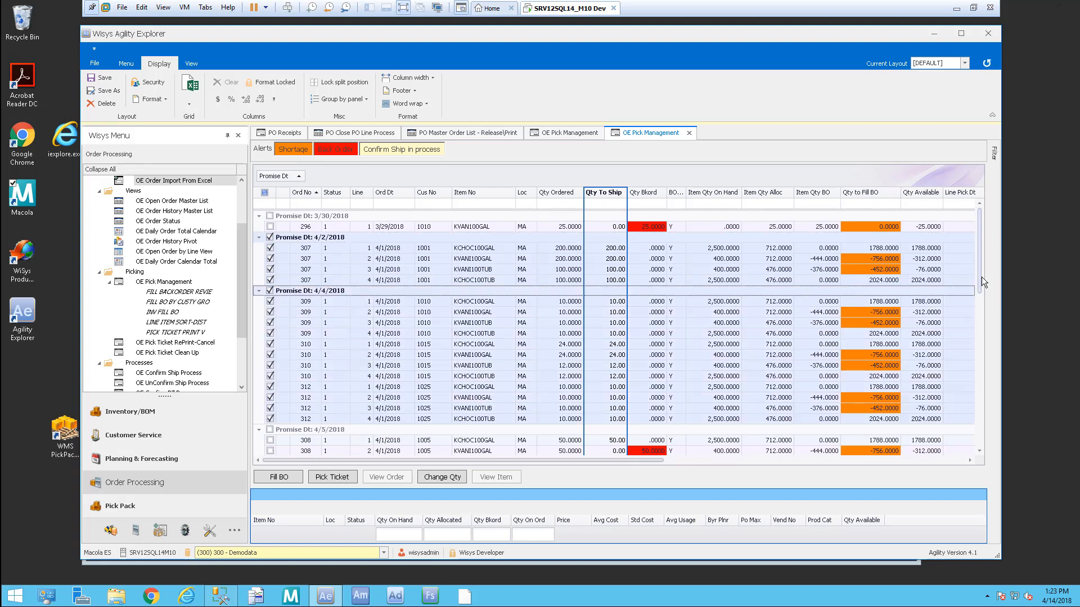
pyautogui.moveTo(981, 281); pyautogui.dragTo(990, 339)
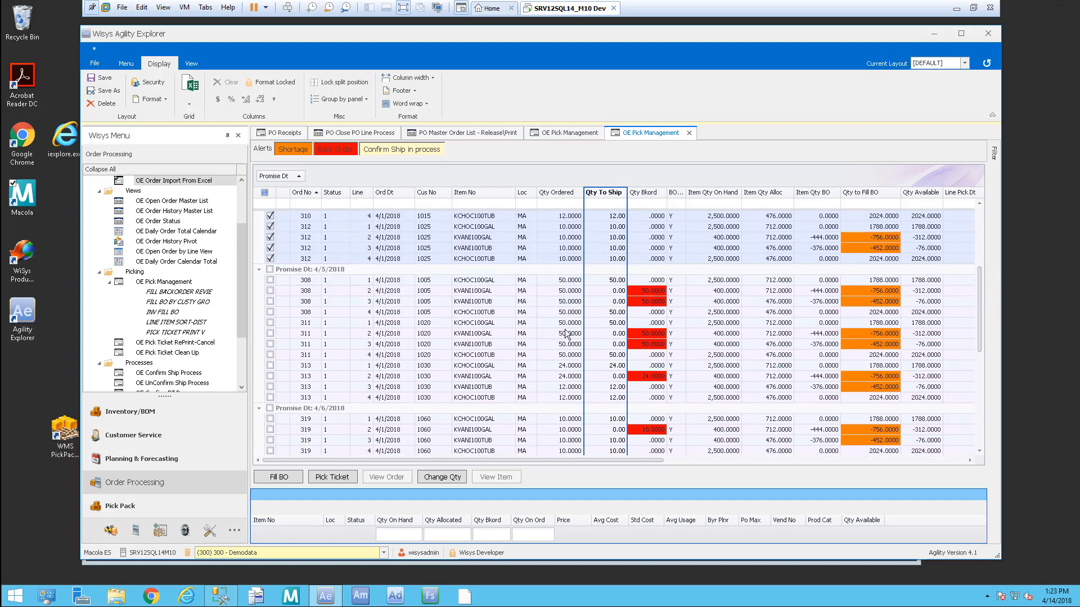
pyautogui.click(271, 280)
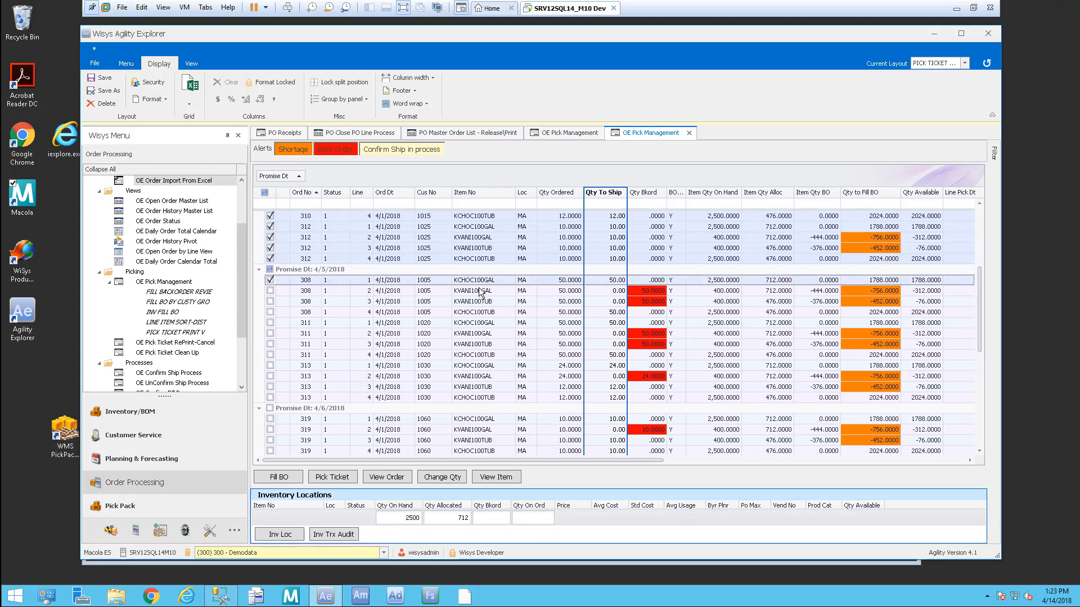
pyautogui.click(270, 280)
pyautogui.moveTo(981, 326); pyautogui.dragTo(960, 207)
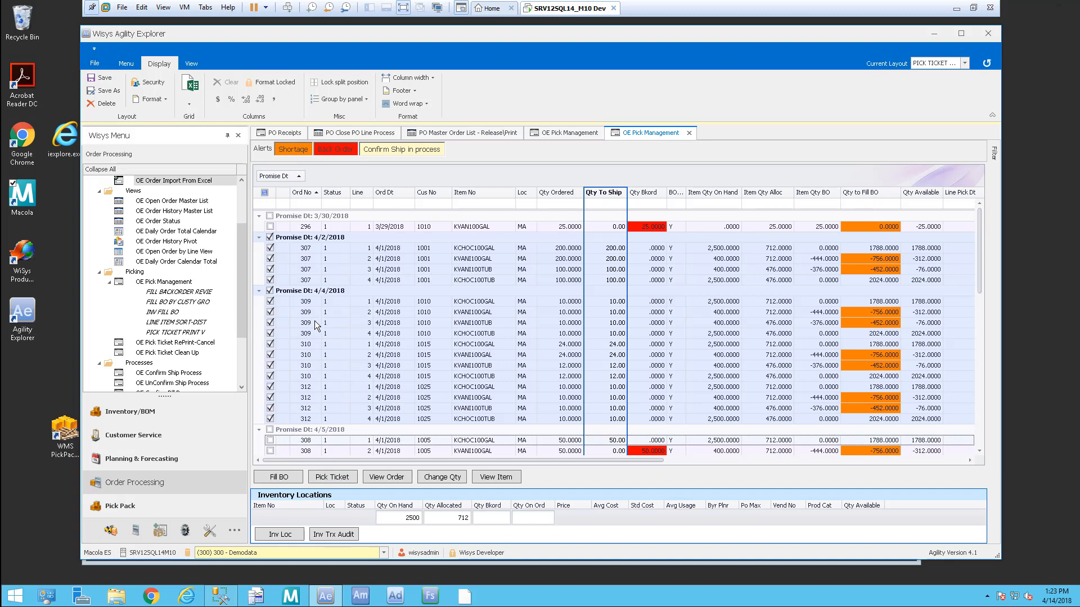
pyautogui.click(344, 479)
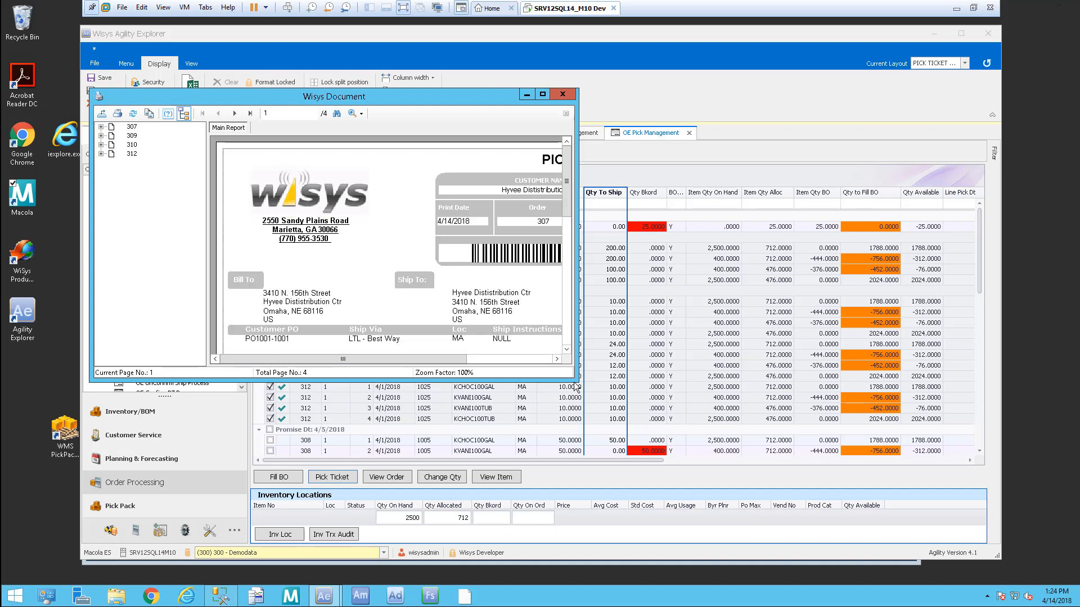
# Step: Review the enlarged pick ticket preview, close it, and confirm the tickets printed correctly
pyautogui.moveTo(577, 382); pyautogui.dragTo(874, 476)
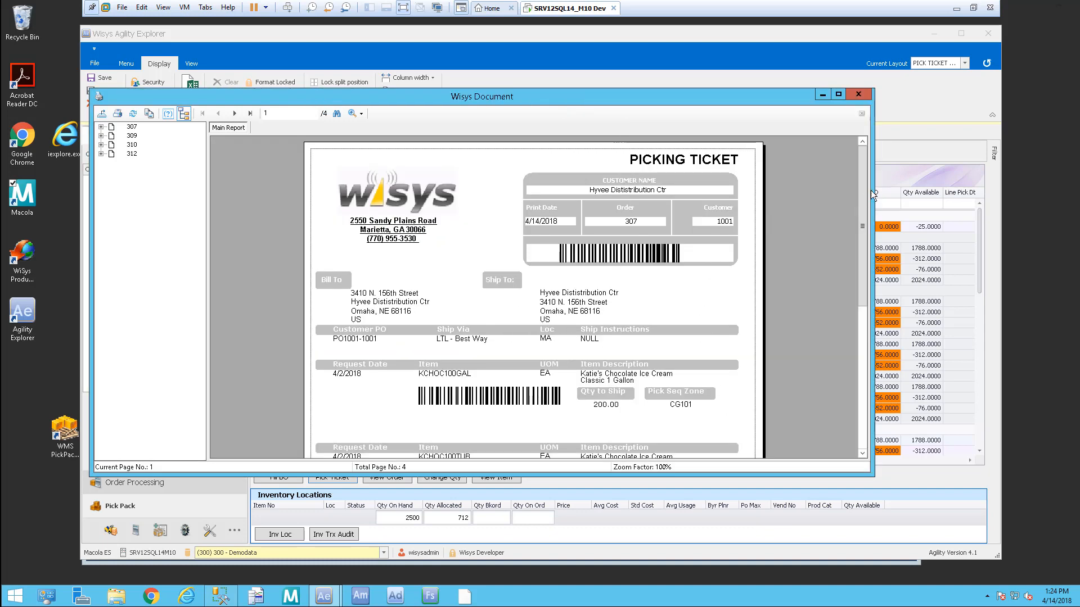
pyautogui.moveTo(863, 158); pyautogui.dragTo(854, 131)
pyautogui.click(863, 453)
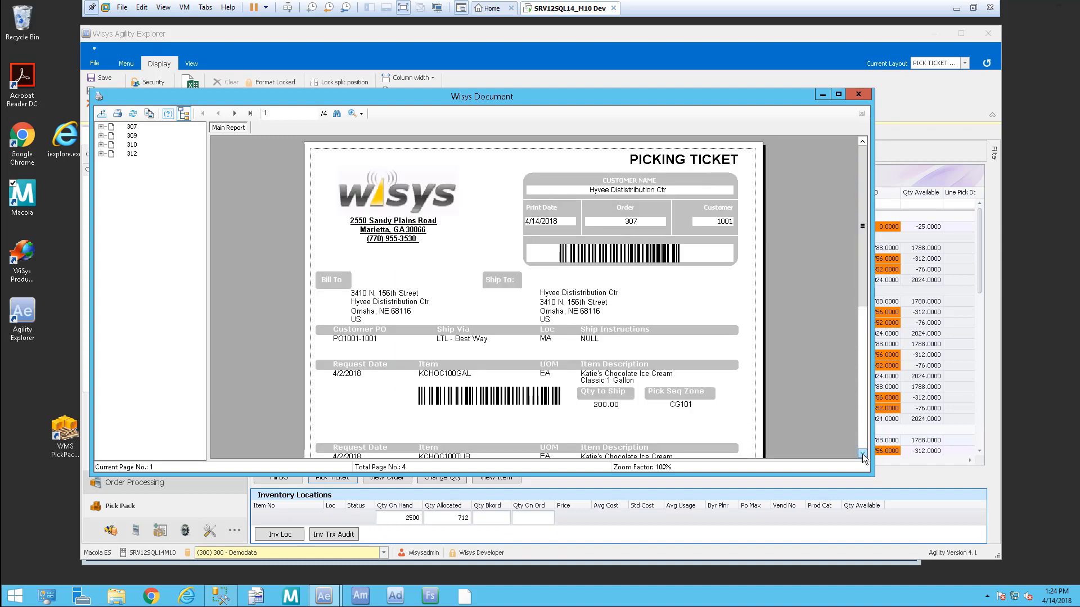
pyautogui.moveTo(862, 306); pyautogui.dragTo(862, 347)
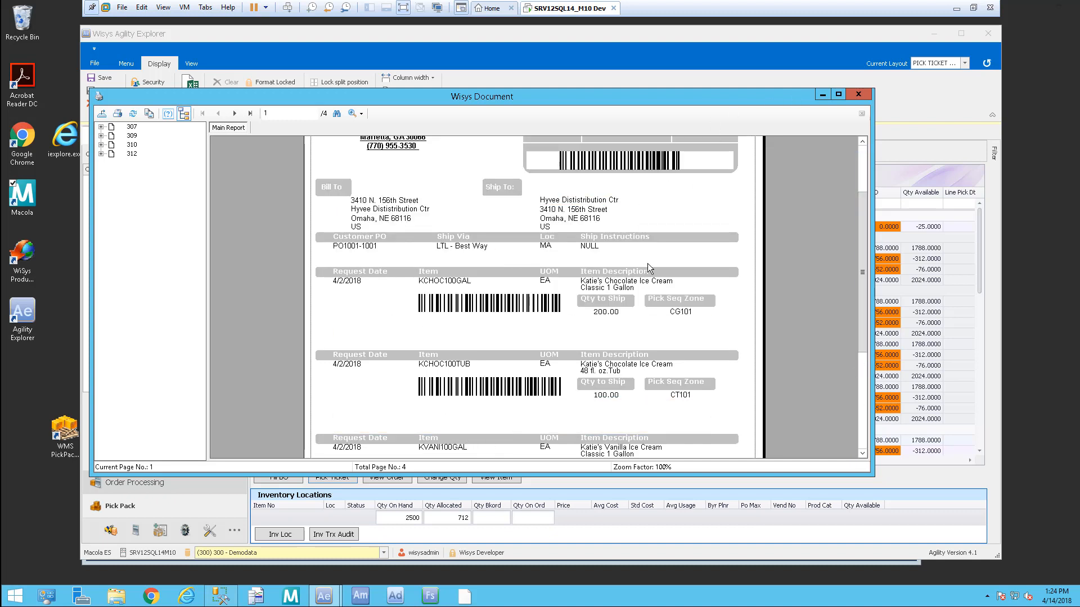
pyautogui.click(858, 95)
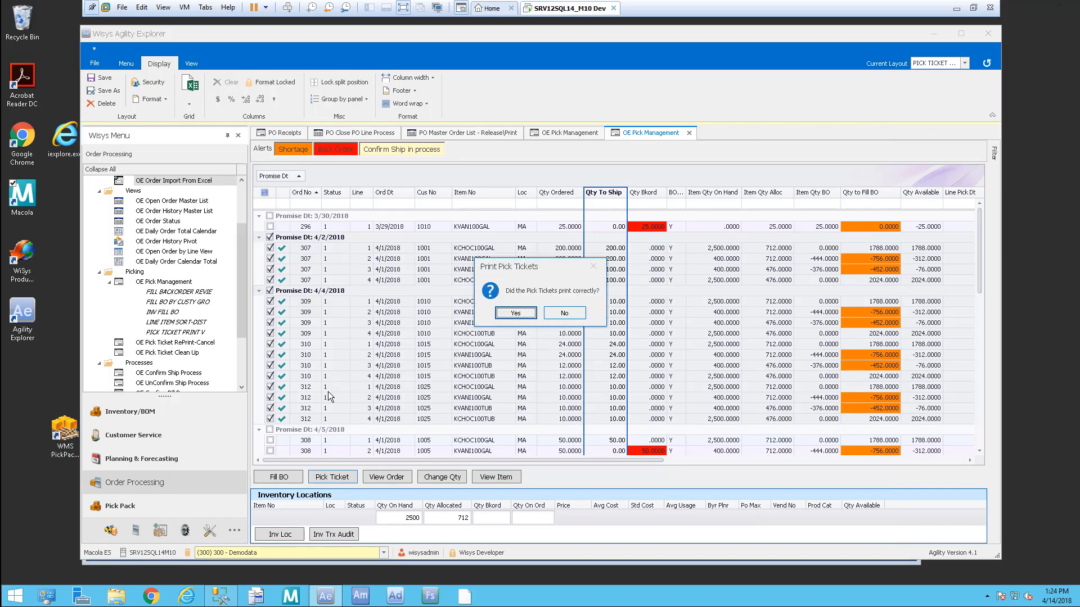
pyautogui.click(516, 313)
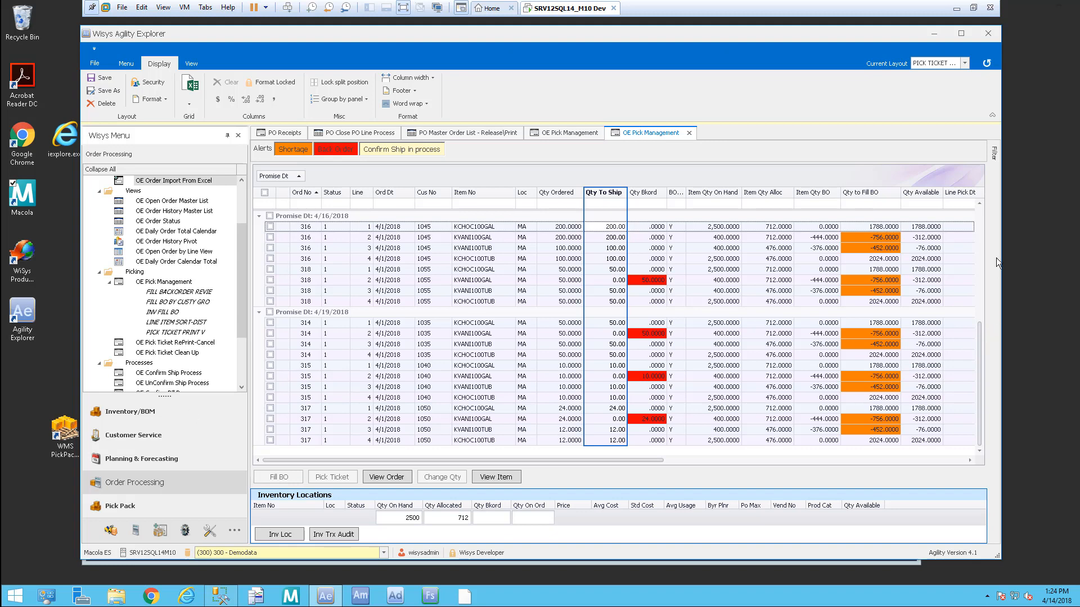
pyautogui.moveTo(239, 270); pyautogui.dragTo(237, 194)
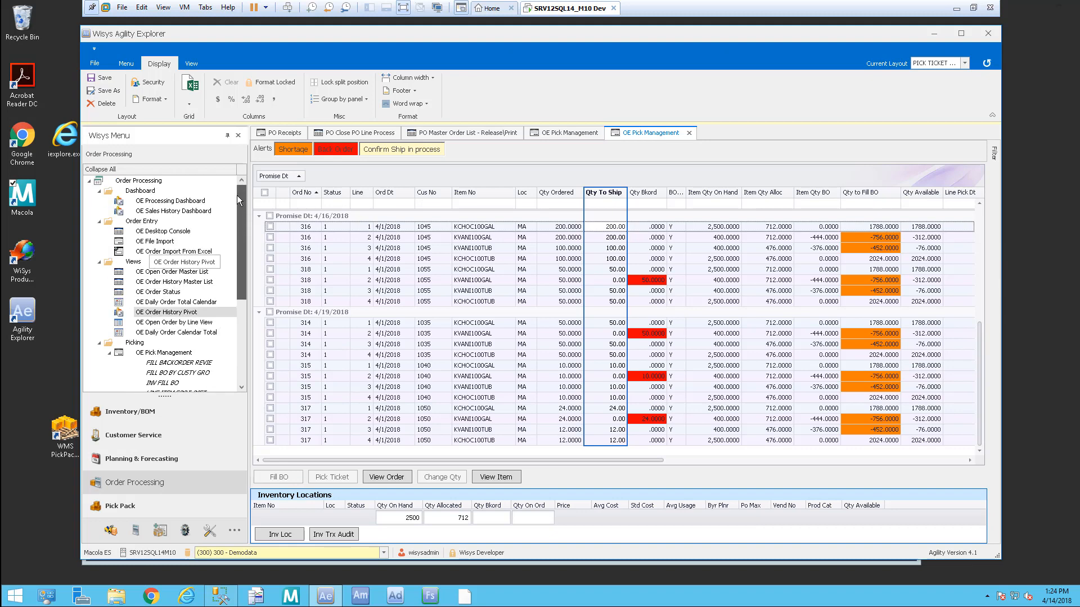
# Step: Open the OE Processing Dashboard from the Wisys Menu
pyautogui.click(189, 204)
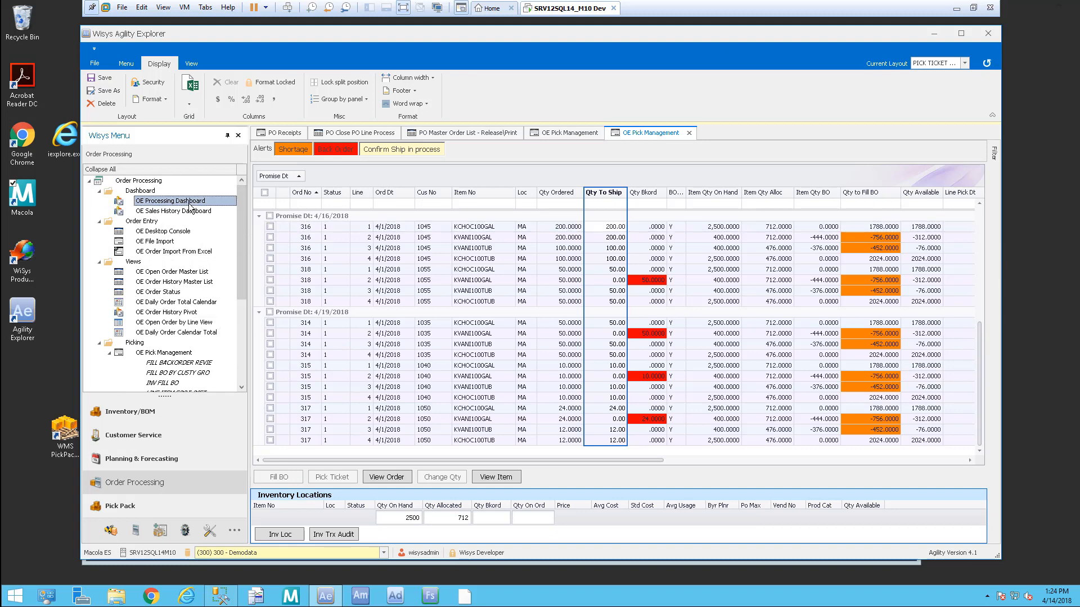
pyautogui.doubleClick(189, 203)
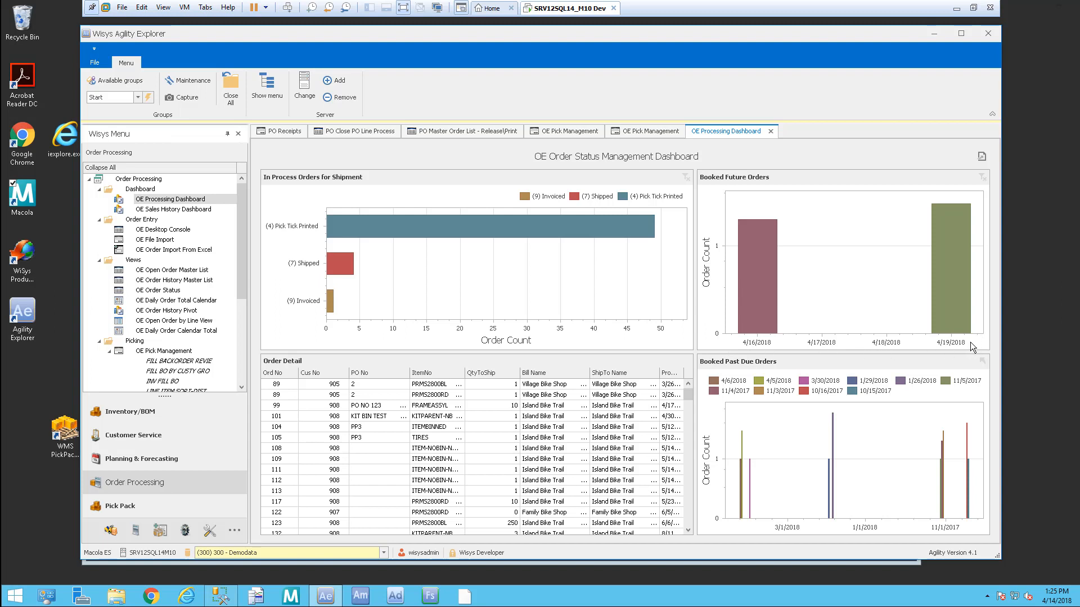
pyautogui.moveTo(754, 498)
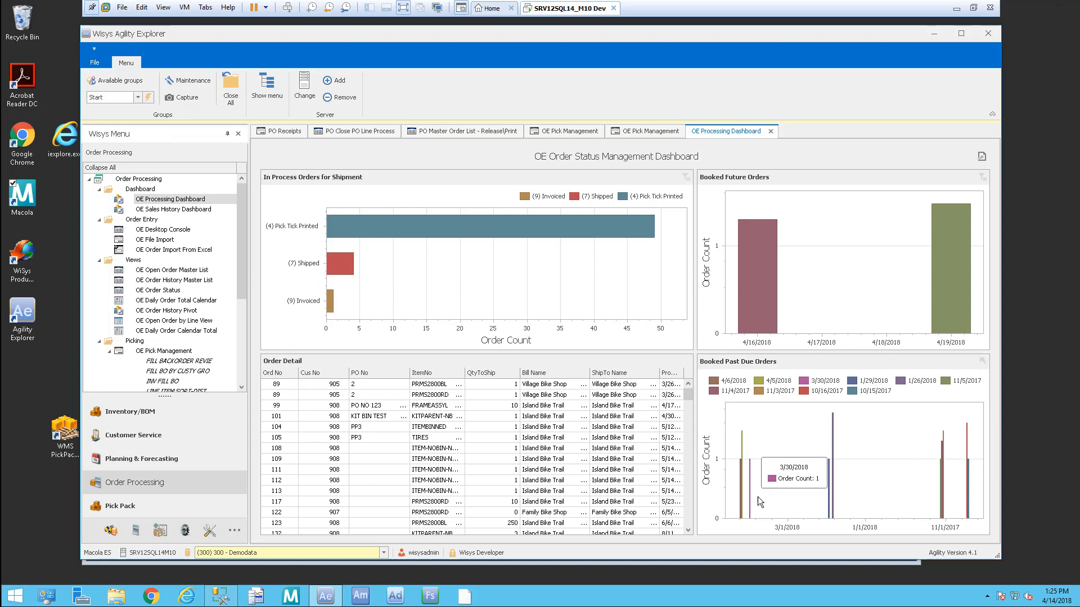
pyautogui.moveTo(820, 511)
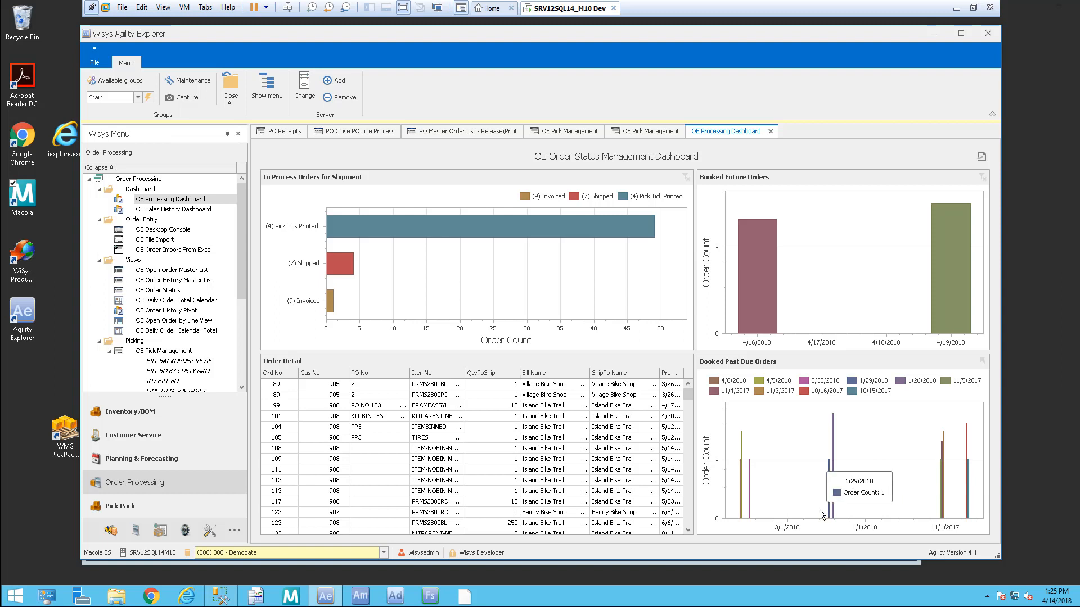
pyautogui.click(135, 260)
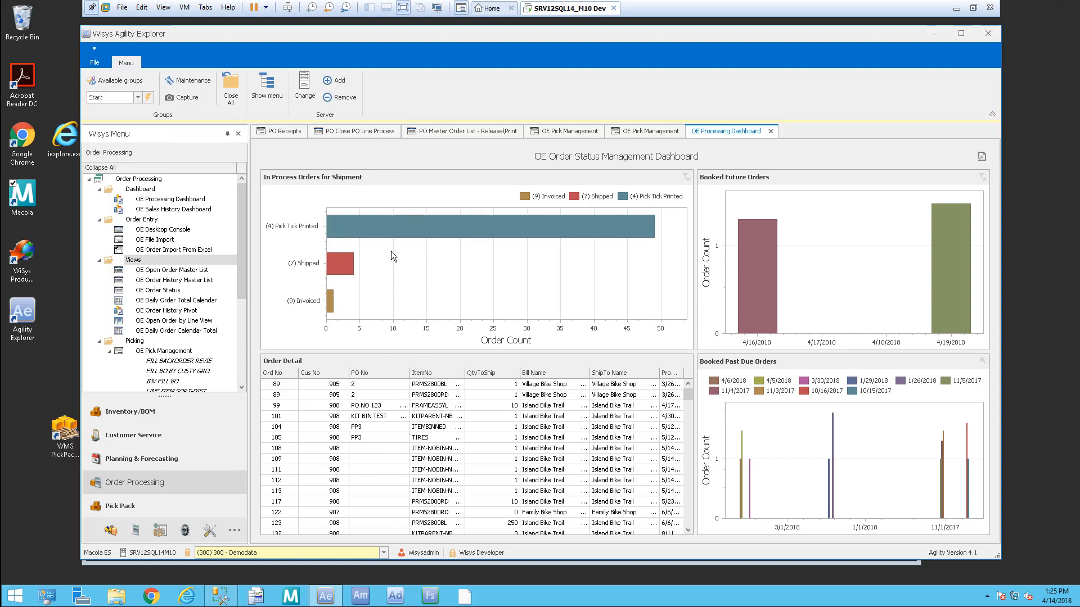
# Step: Filter Order Detail by the Pick Tick Printed, Shipped and Invoiced bars, ending on Pick Tick Printed, then close the dashboard
pyautogui.click(403, 225)
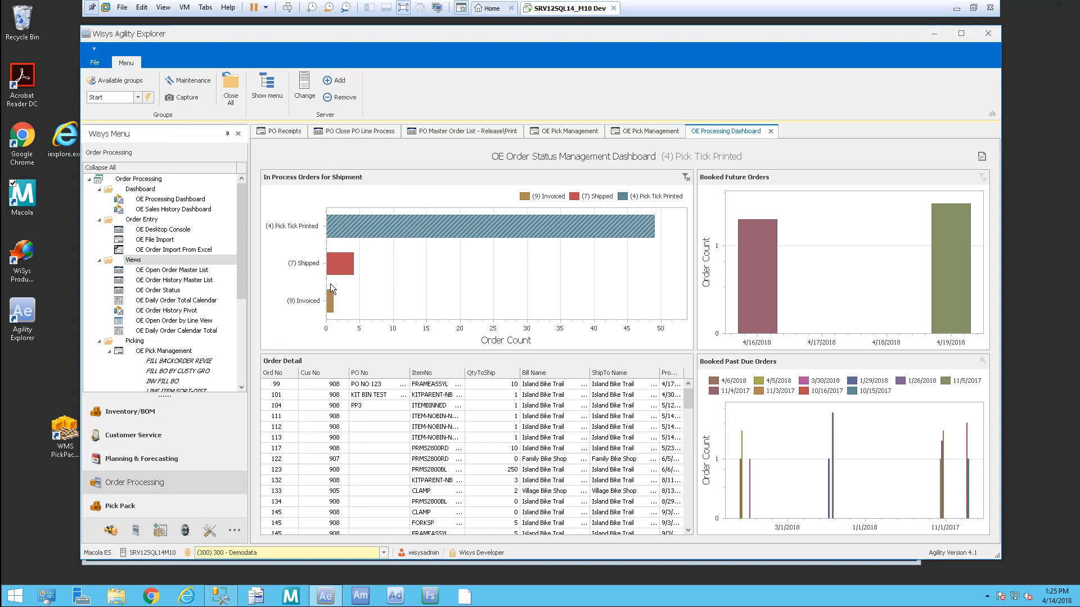
pyautogui.click(338, 269)
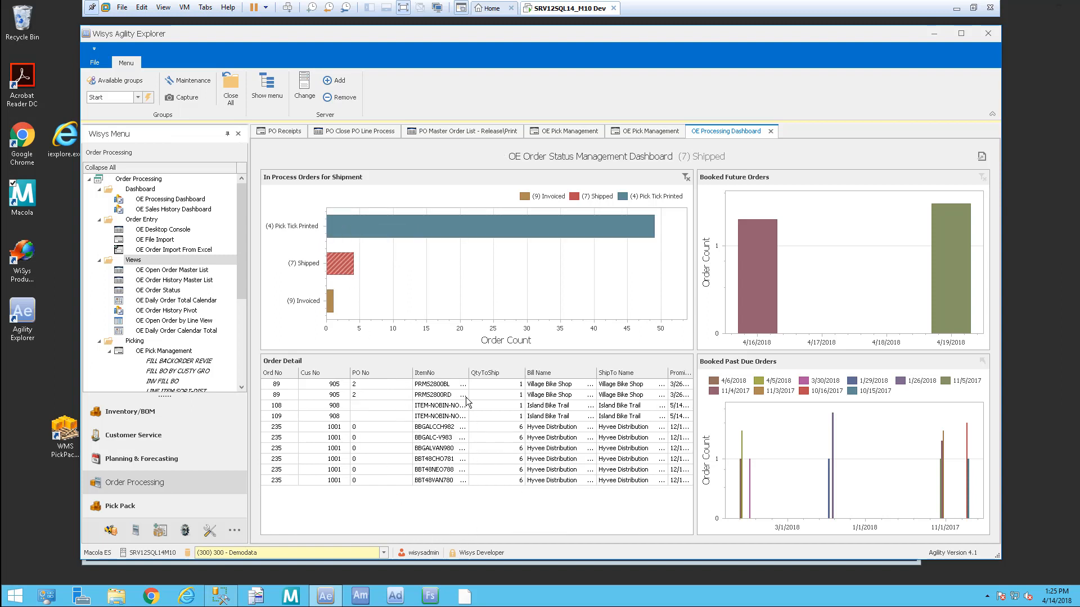
pyautogui.click(330, 304)
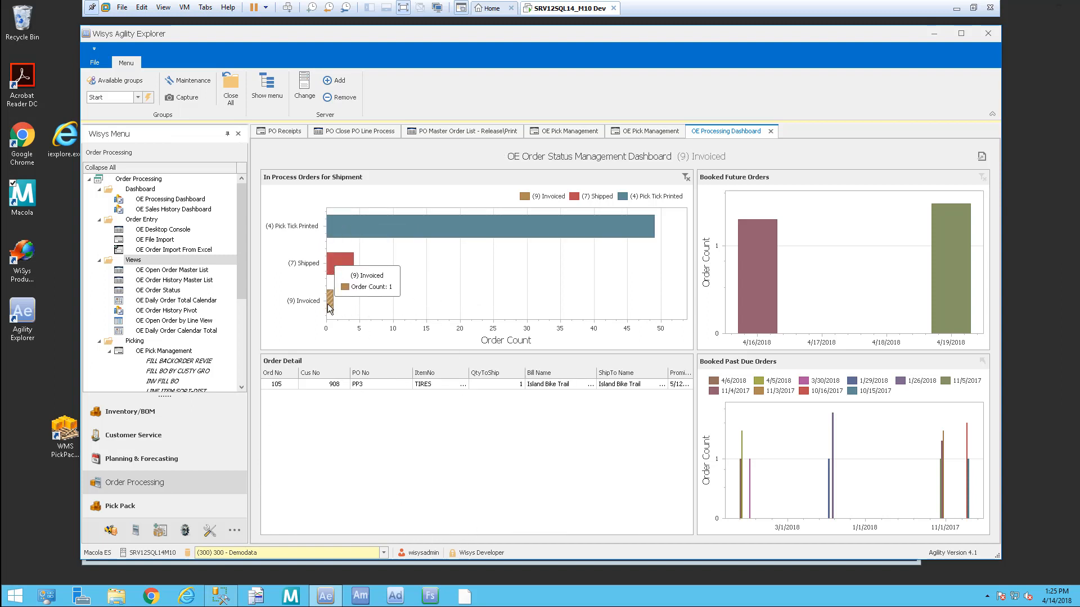
pyautogui.click(339, 264)
pyautogui.click(343, 222)
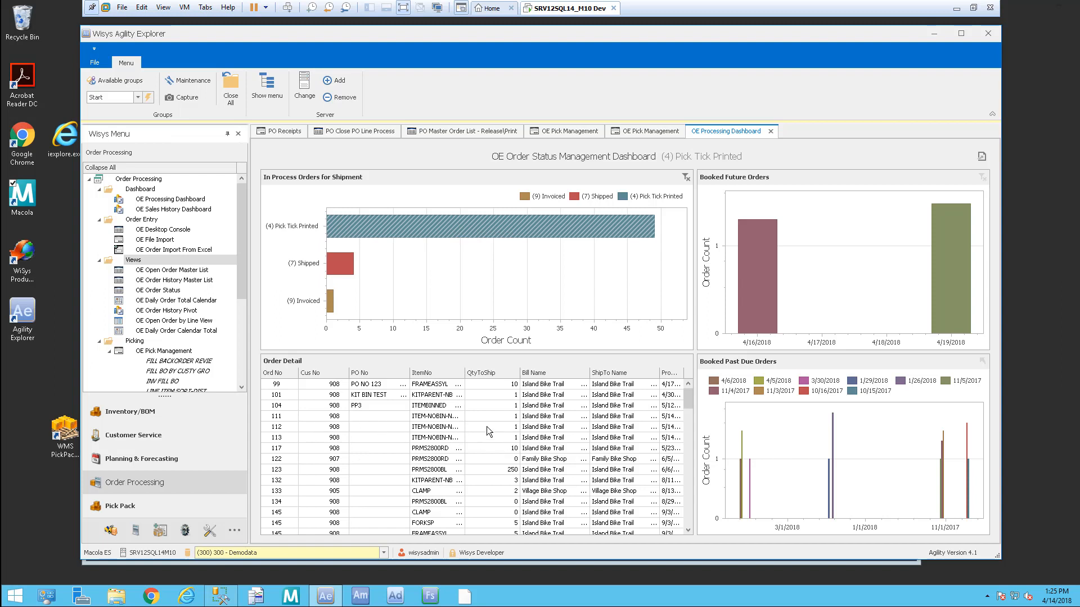
pyautogui.click(774, 130)
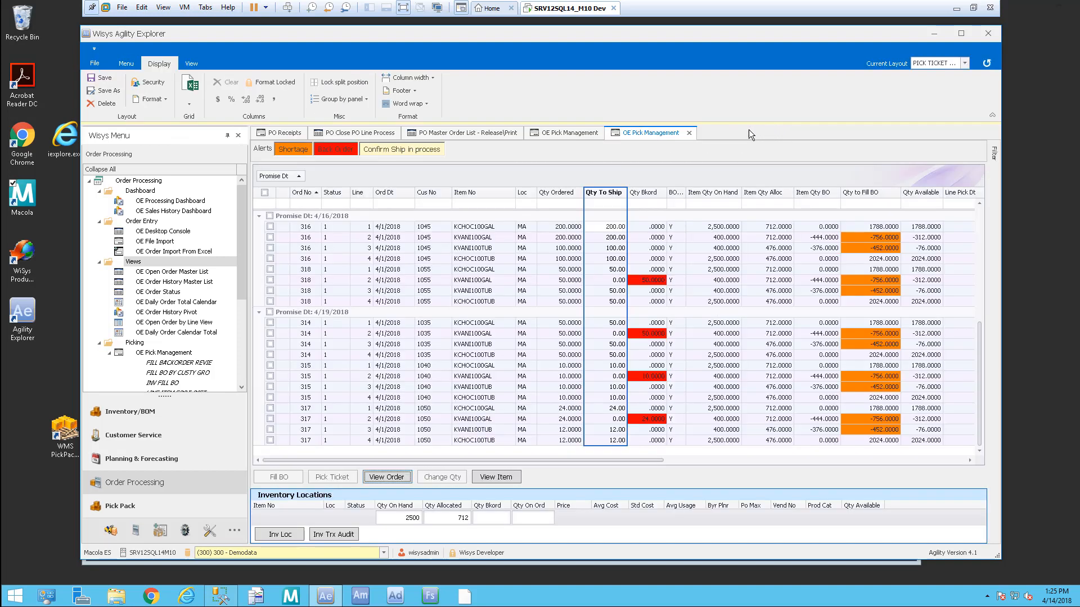
# Step: Close the duplicate pick management view and all other open forms
pyautogui.click(689, 133)
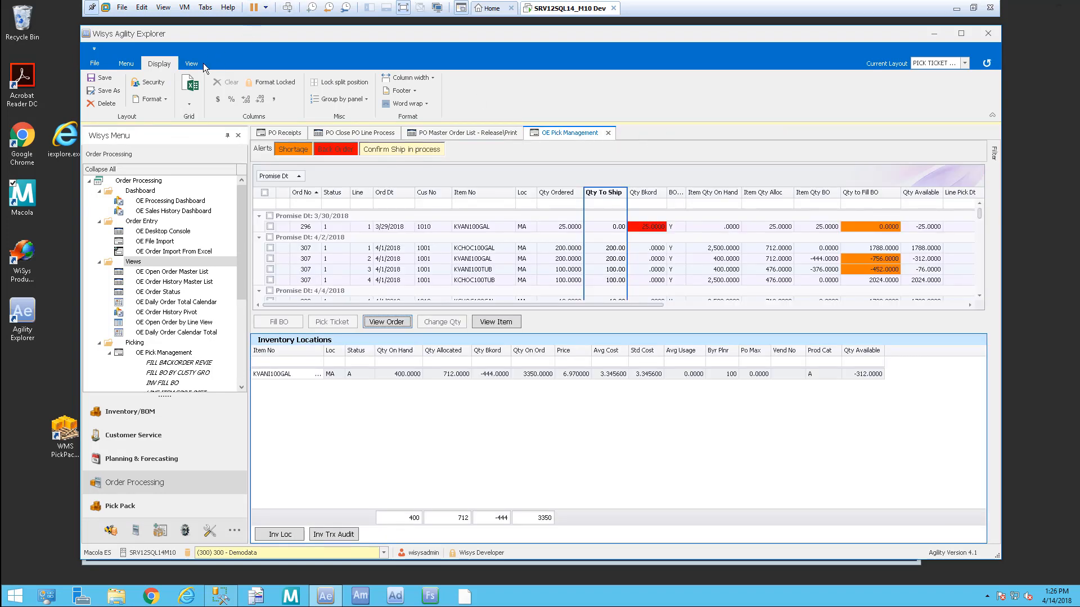
pyautogui.click(132, 64)
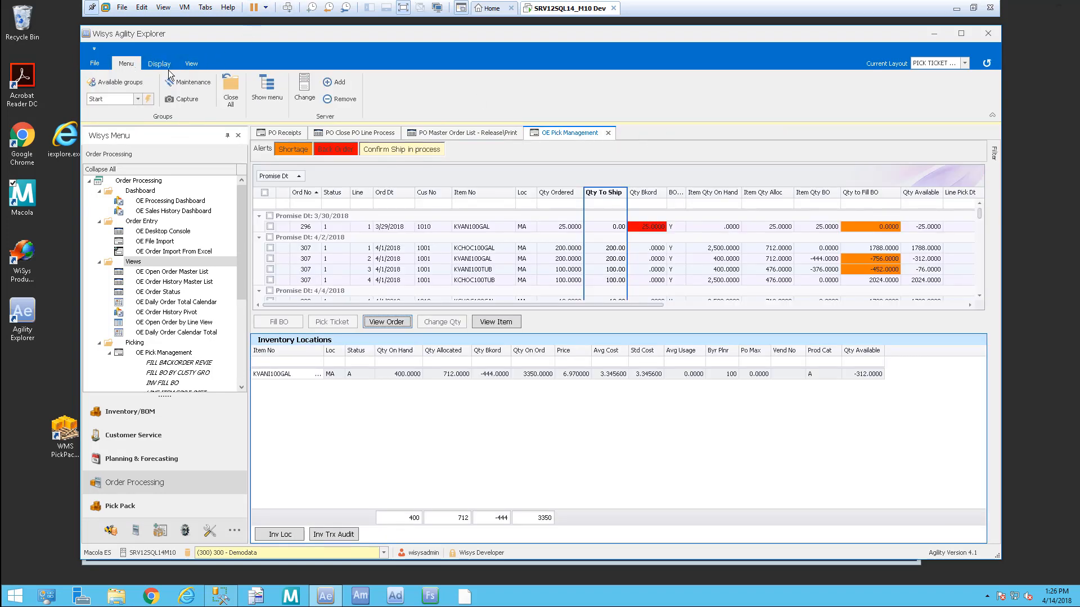
pyautogui.click(231, 89)
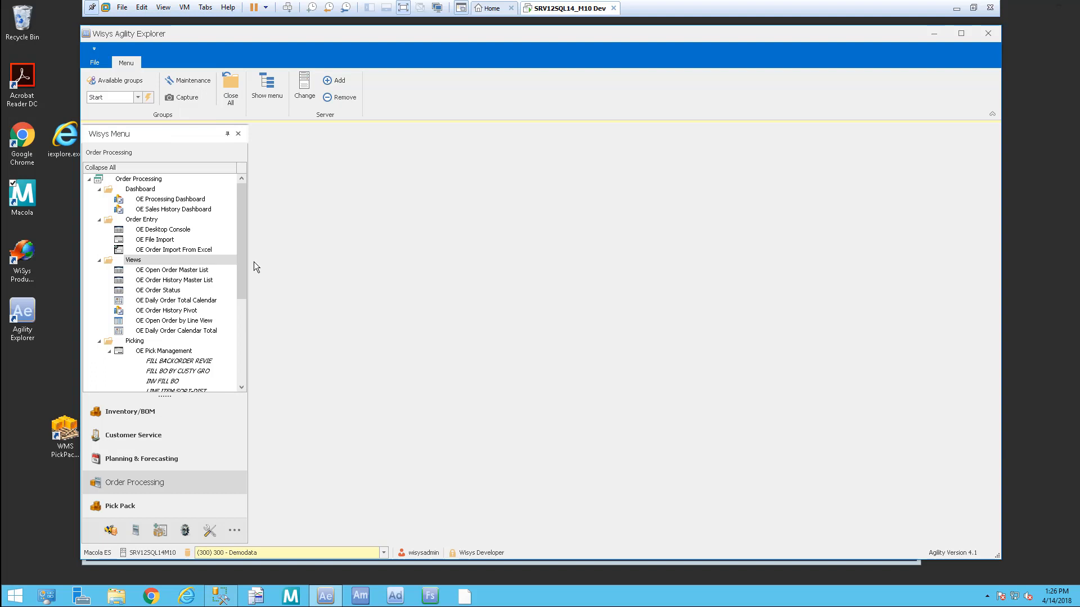
# Step: Open OE Confirm Ship Process from the Processes group of the order menu
pyautogui.click(110, 352)
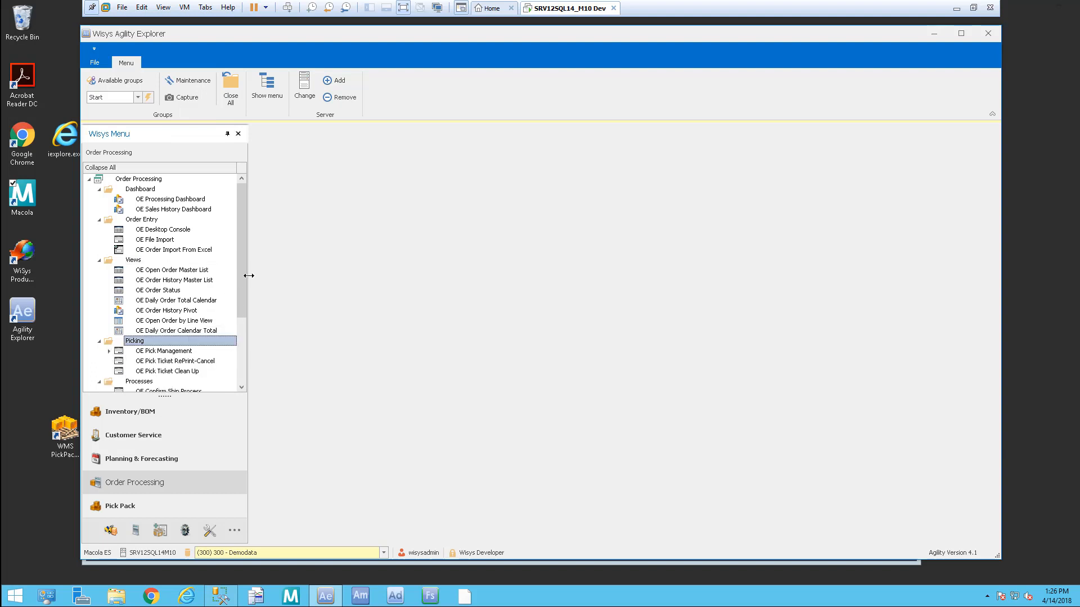
pyautogui.moveTo(242, 278); pyautogui.dragTo(239, 345)
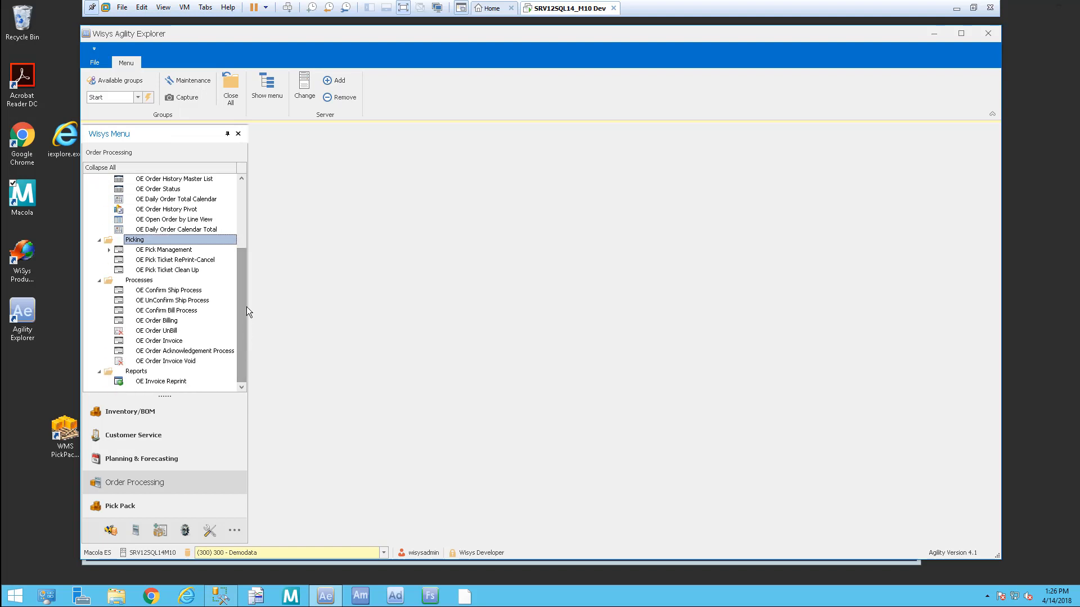
pyautogui.click(140, 280)
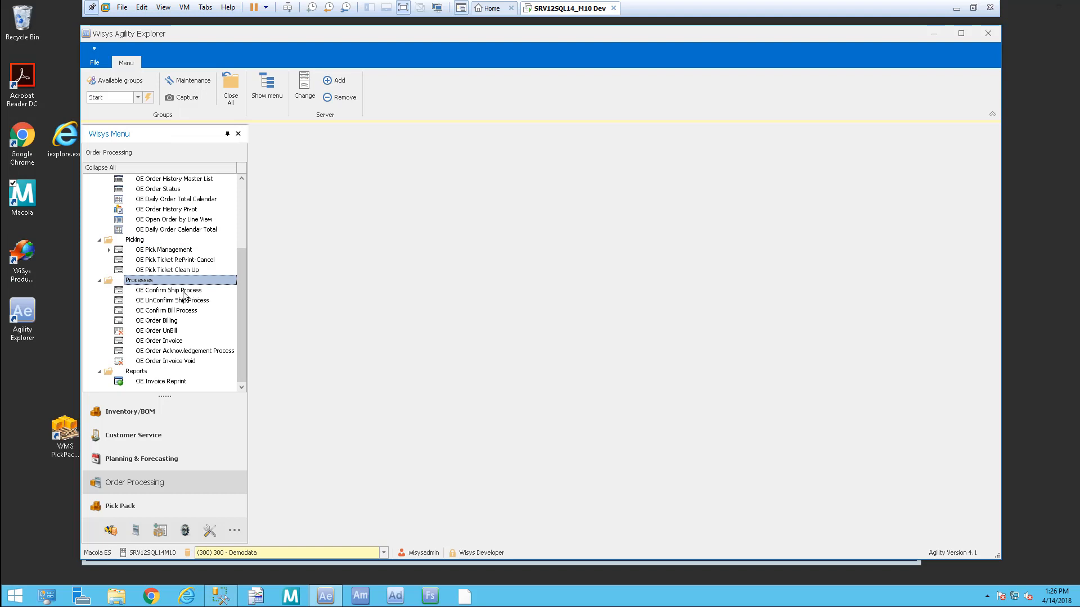
pyautogui.doubleClick(184, 291)
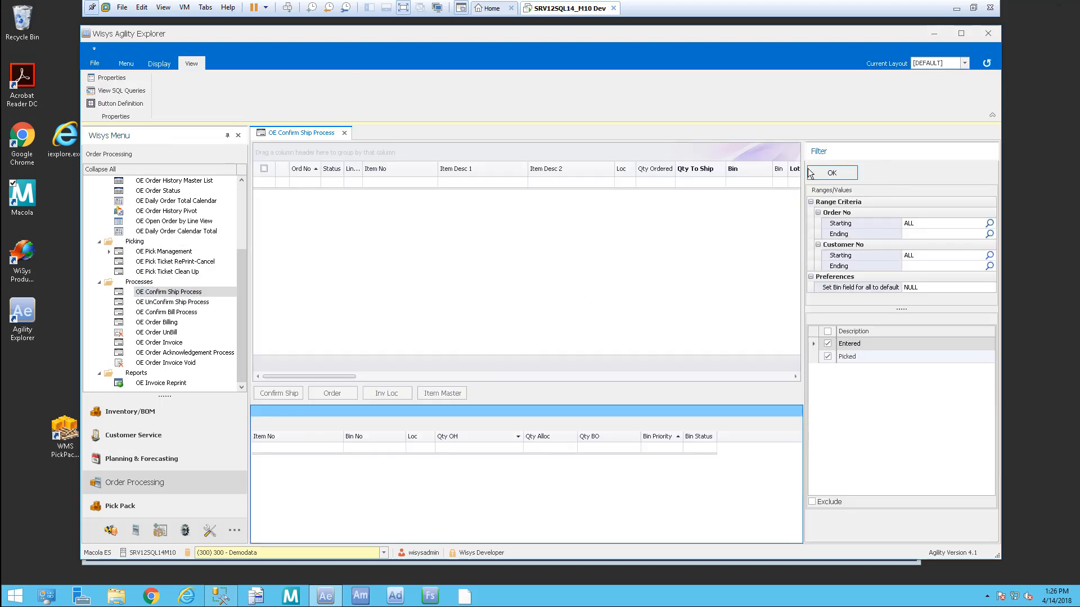
# Step: Apply the filter to load entered and picked order lines, then scroll through their ship quantities
pyautogui.click(838, 175)
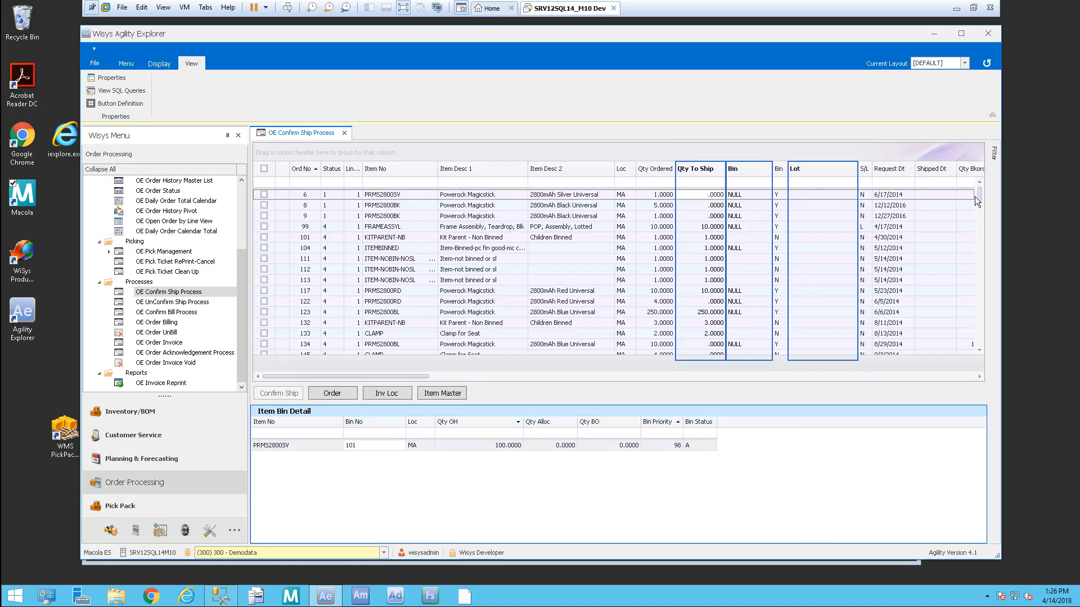
pyautogui.moveTo(981, 196); pyautogui.dragTo(981, 295)
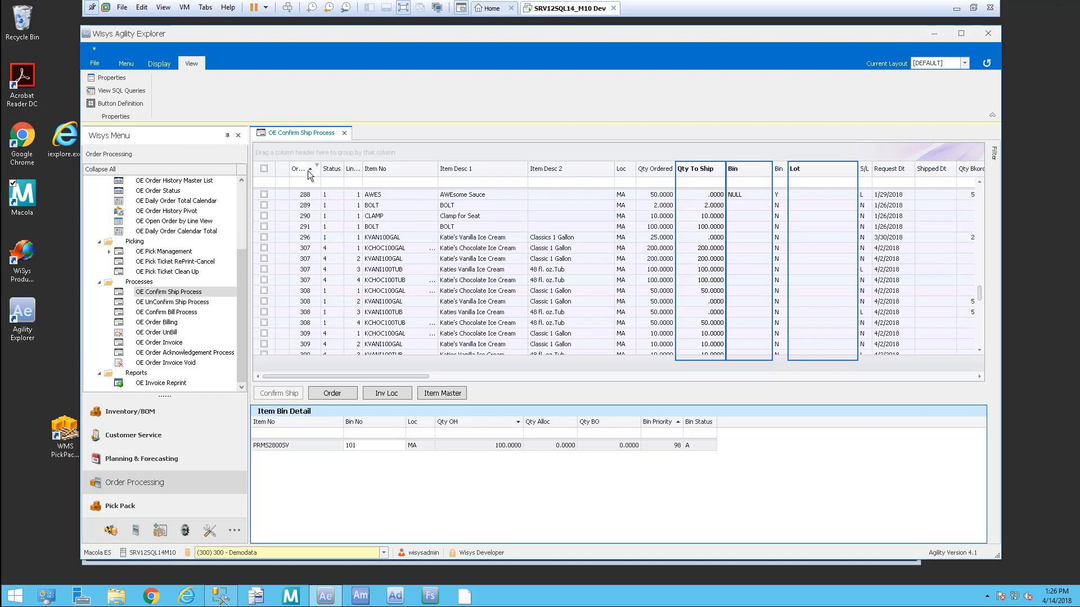
# Step: Group the Confirm Ship lines by Ord No, fully expand all groups, and check order 307
pyautogui.moveTo(308, 172); pyautogui.dragTo(447, 156)
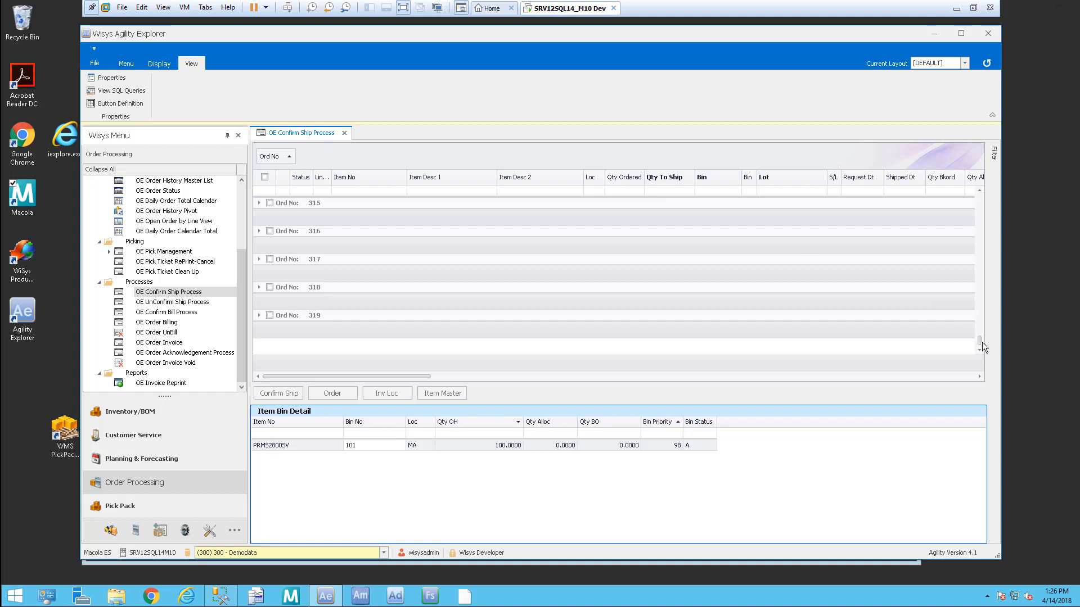
pyautogui.moveTo(980, 340); pyautogui.dragTo(980, 324)
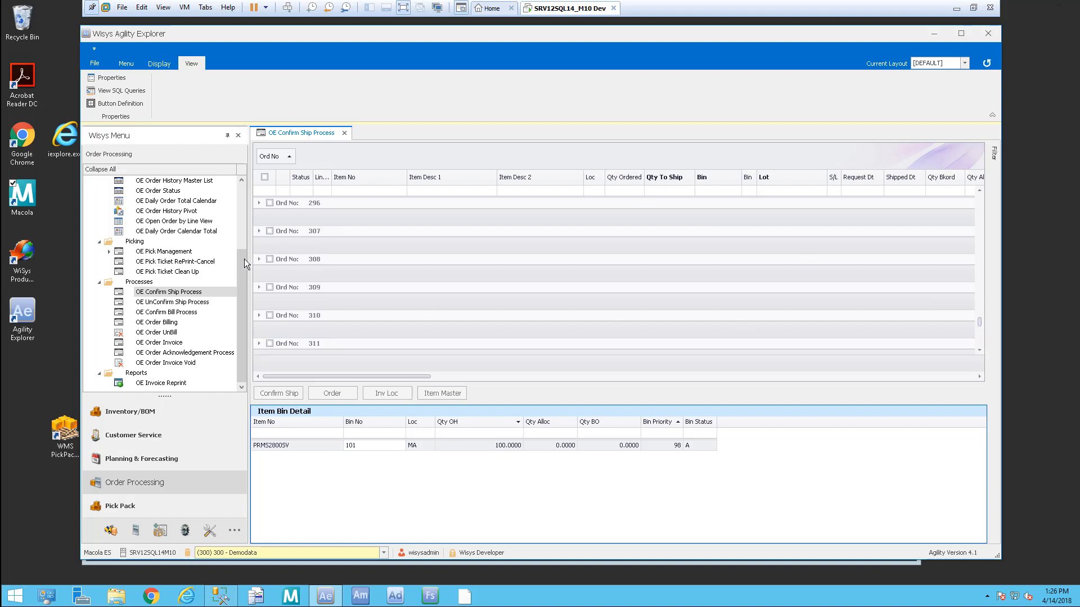
pyautogui.click(260, 230)
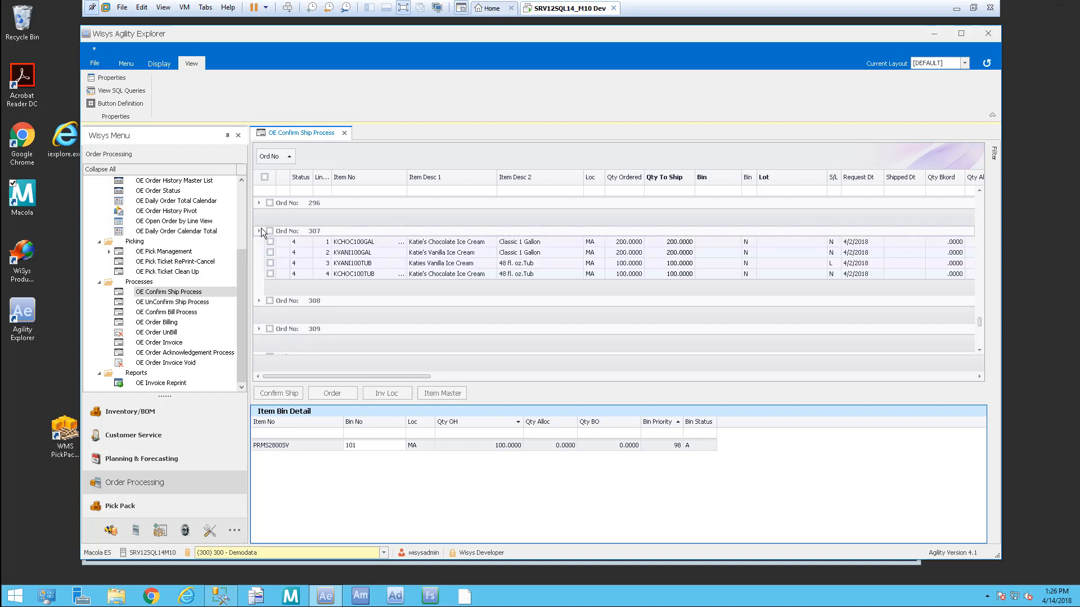
pyautogui.click(259, 301)
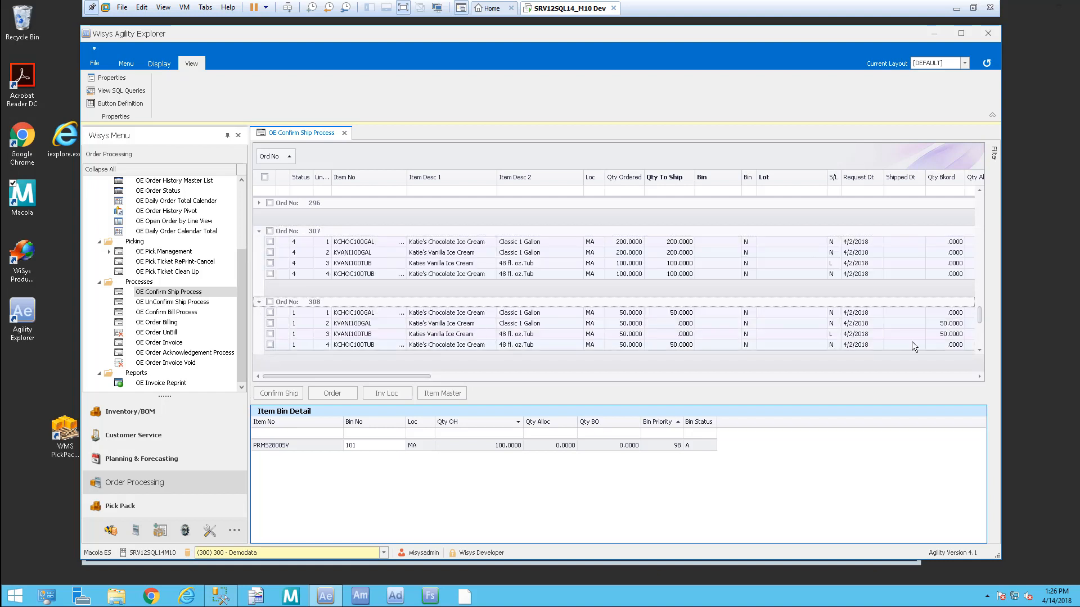
pyautogui.rightClick(330, 154)
pyautogui.click(357, 164)
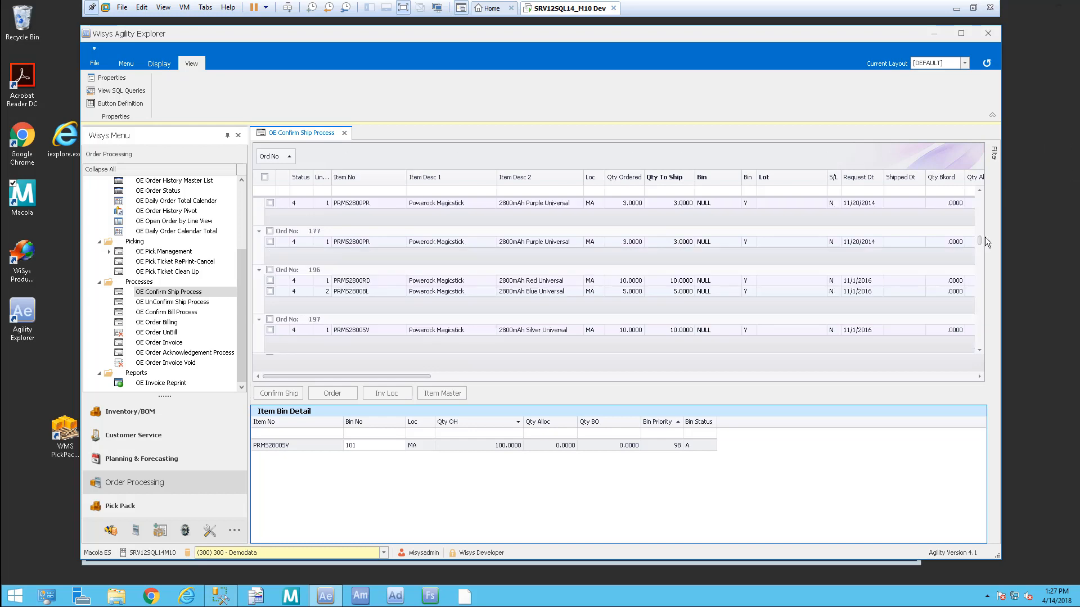
pyautogui.moveTo(981, 239); pyautogui.dragTo(984, 321)
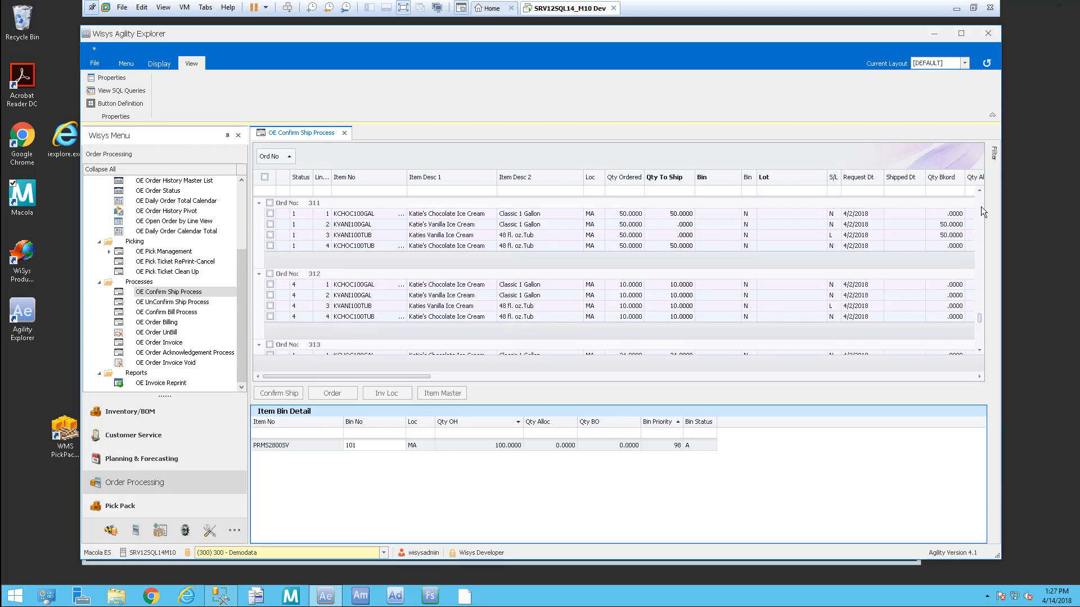
pyautogui.click(978, 191)
pyautogui.moveTo(977, 191); pyautogui.dragTo(977, 191)
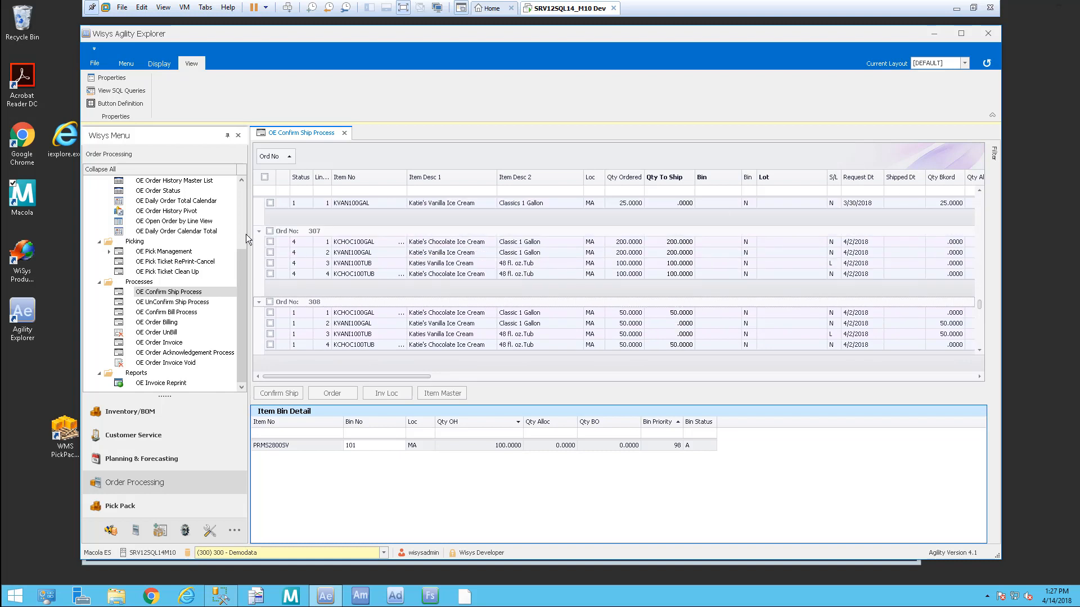
pyautogui.click(271, 231)
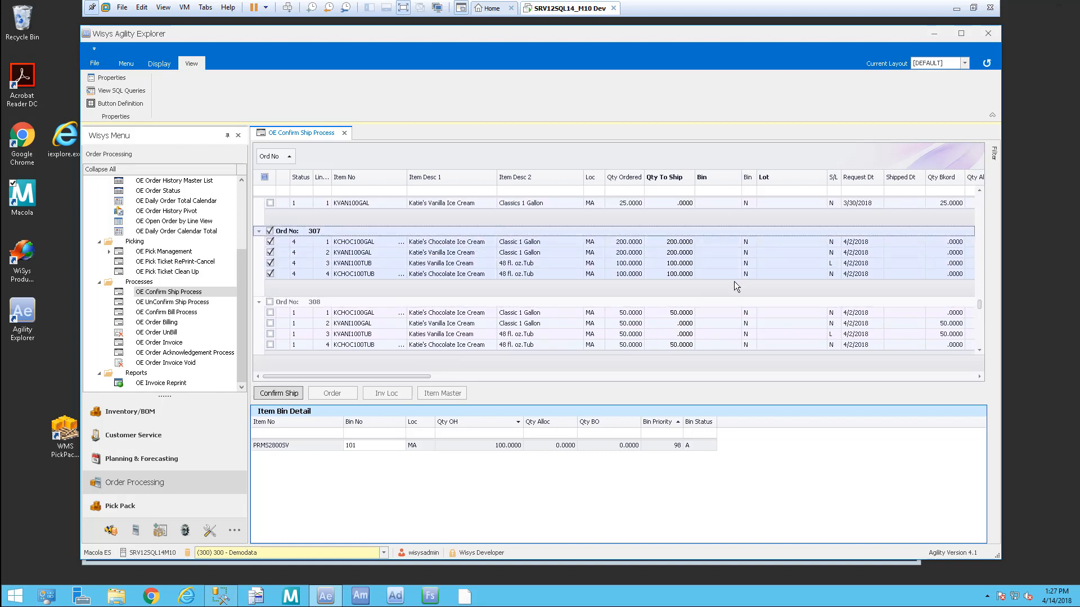
pyautogui.click(271, 273)
pyautogui.click(270, 273)
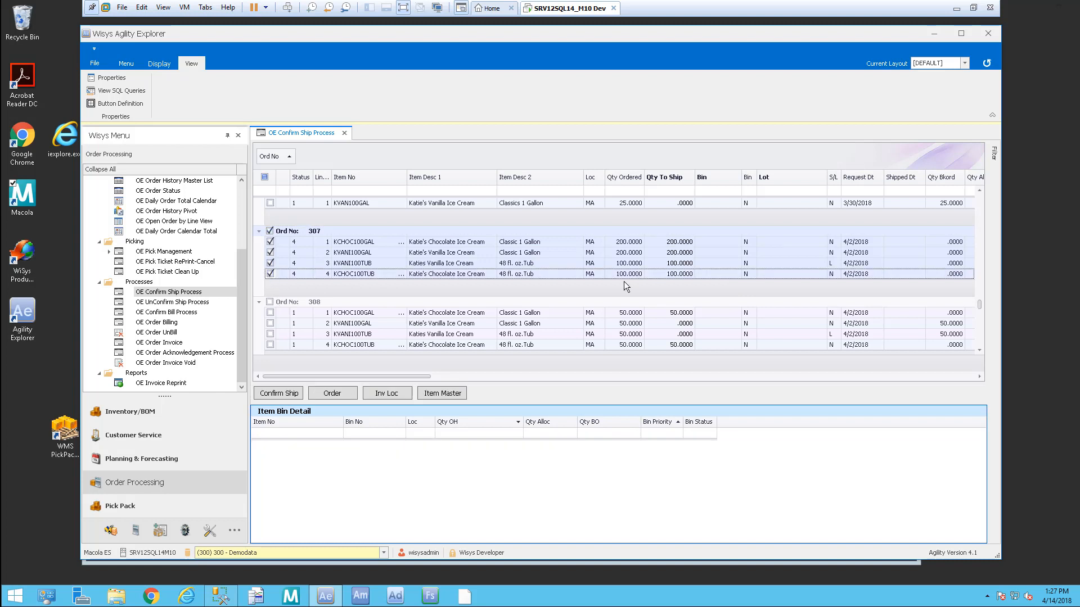
pyautogui.click(683, 279)
pyautogui.click(715, 277)
pyautogui.click(787, 264)
pyautogui.click(821, 263)
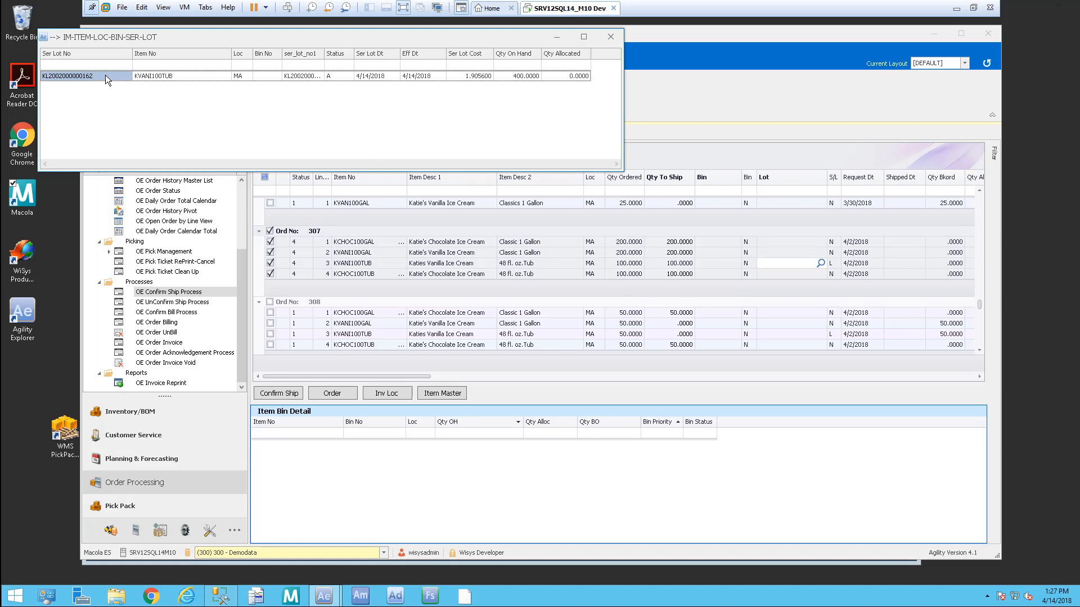
pyautogui.doubleClick(112, 75)
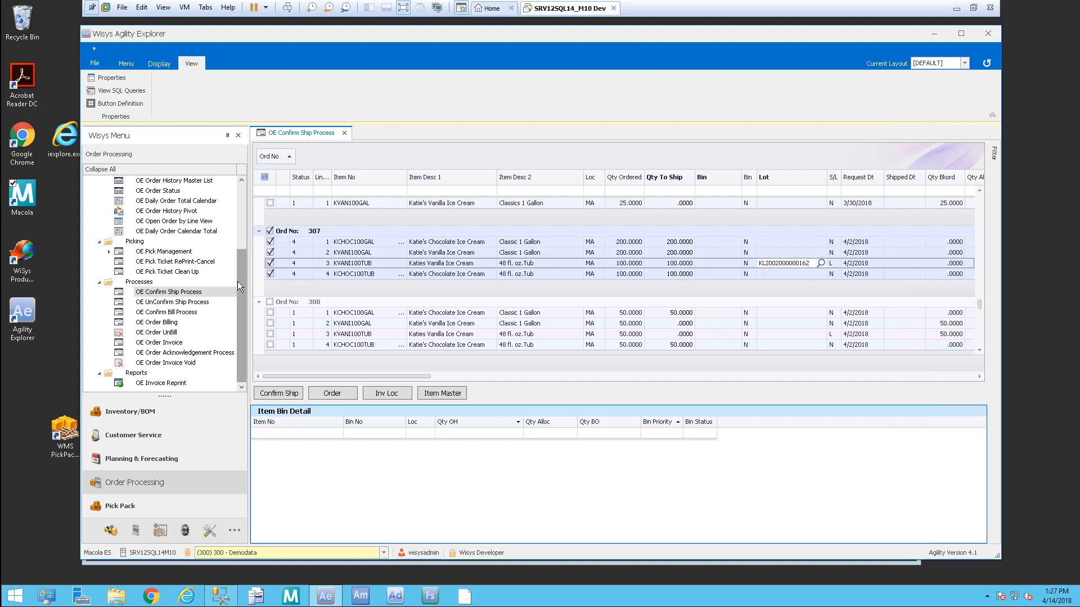
# Step: Check order 308 for shipping, leaving out lines 2 and 3
pyautogui.click(270, 302)
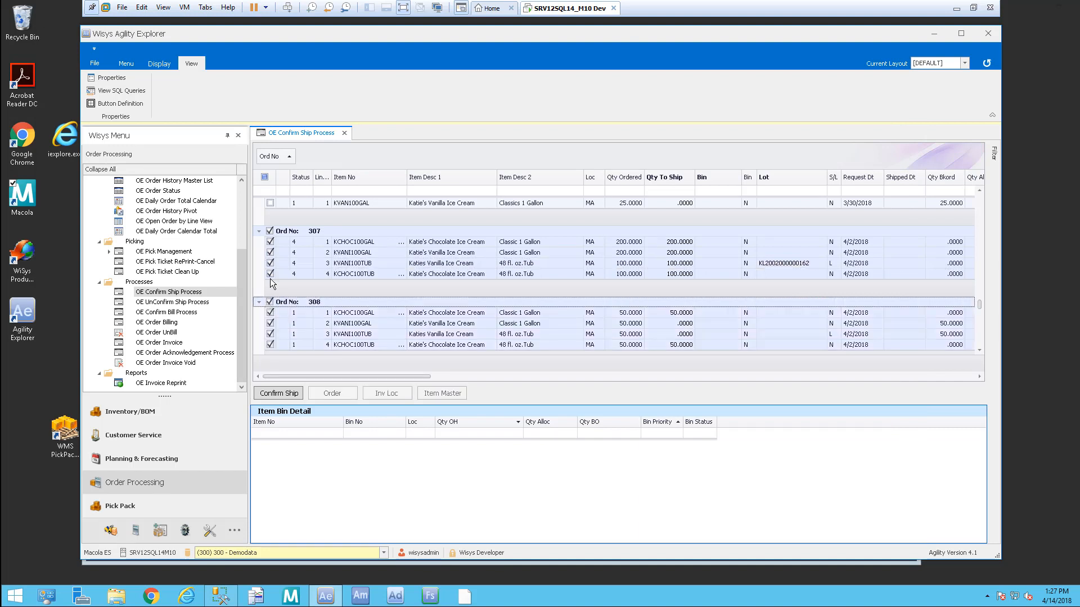
pyautogui.click(980, 350)
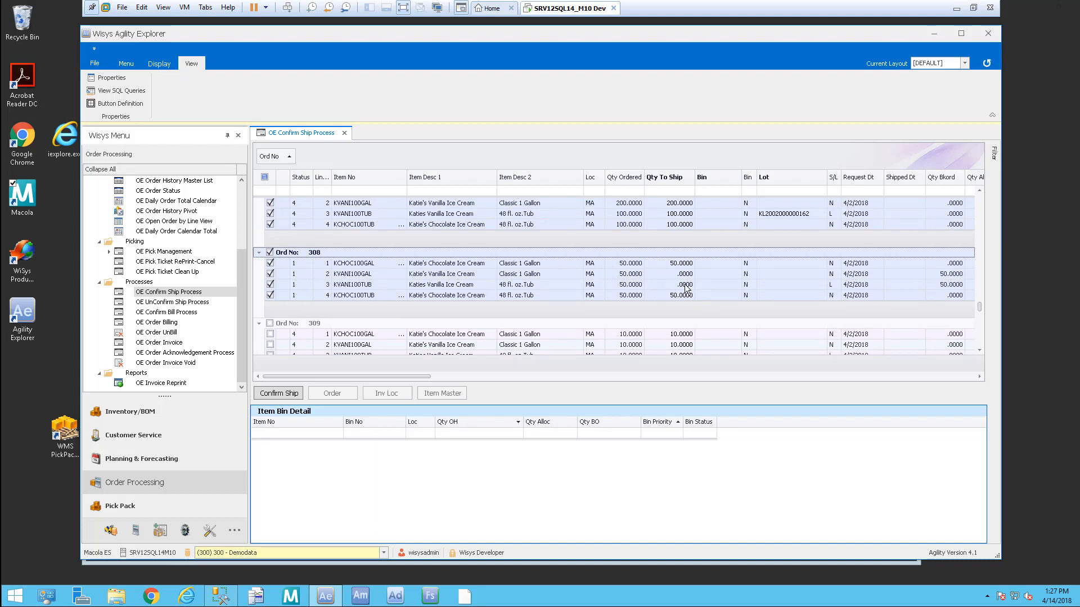
pyautogui.click(270, 274)
pyautogui.click(270, 285)
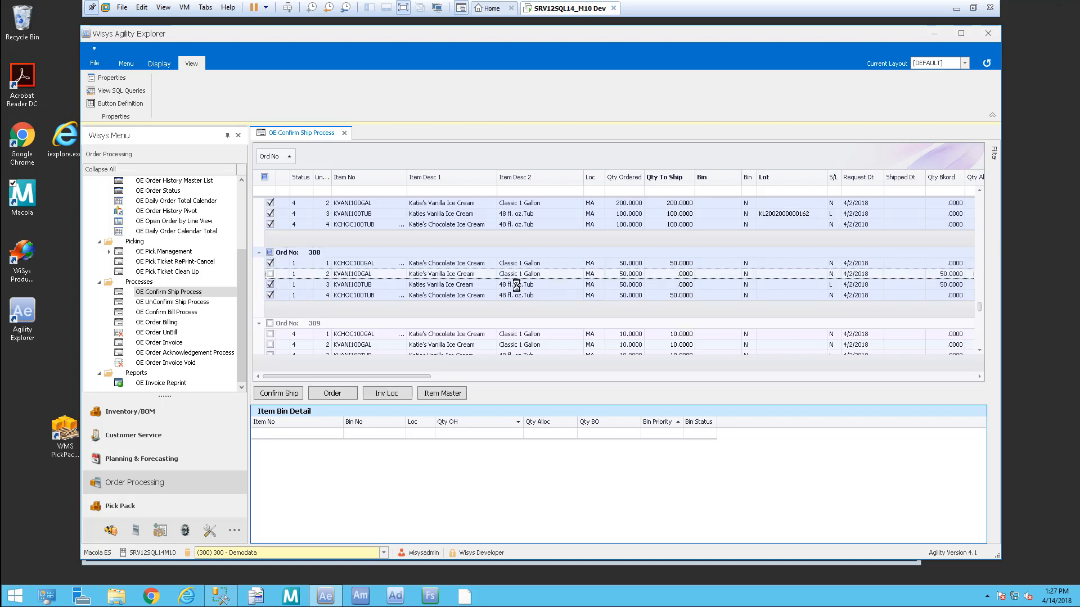
pyautogui.scroll(-3, 980, 349)
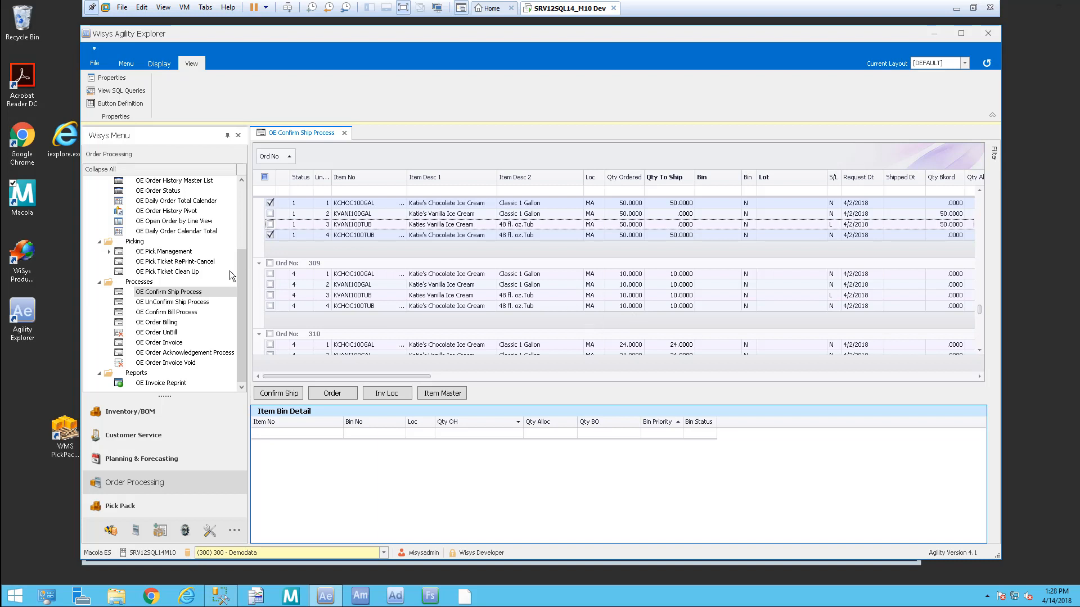
pyautogui.click(270, 264)
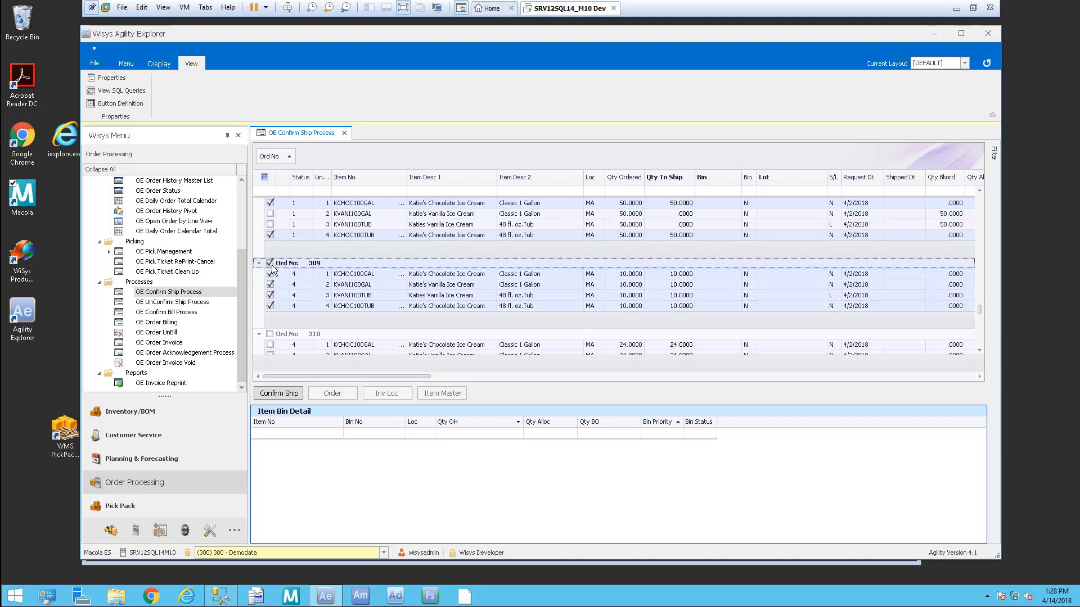
pyautogui.click(793, 296)
pyautogui.click(821, 296)
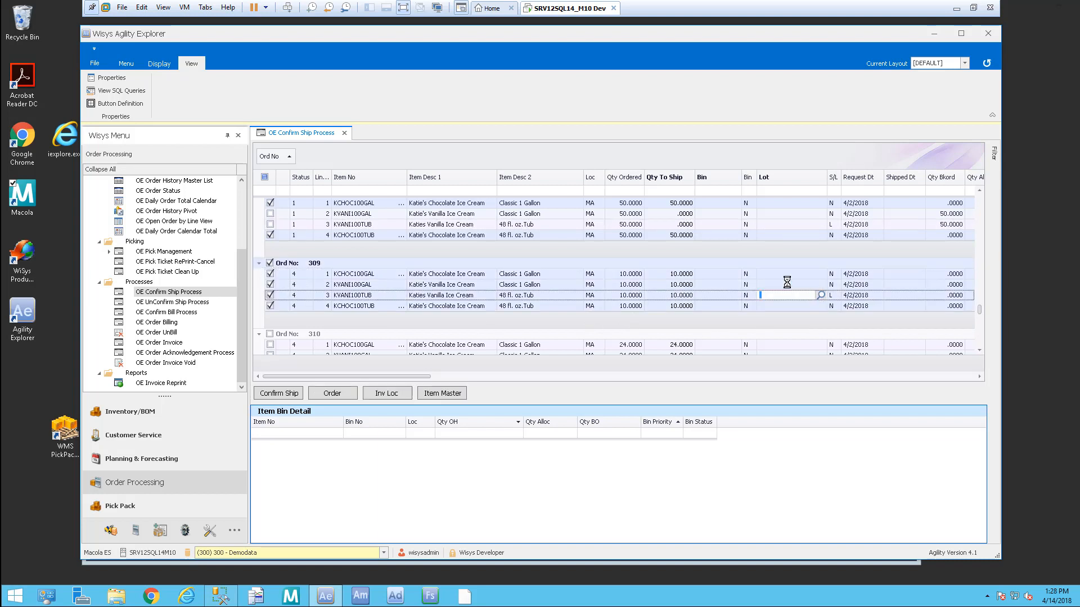
pyautogui.doubleClick(97, 75)
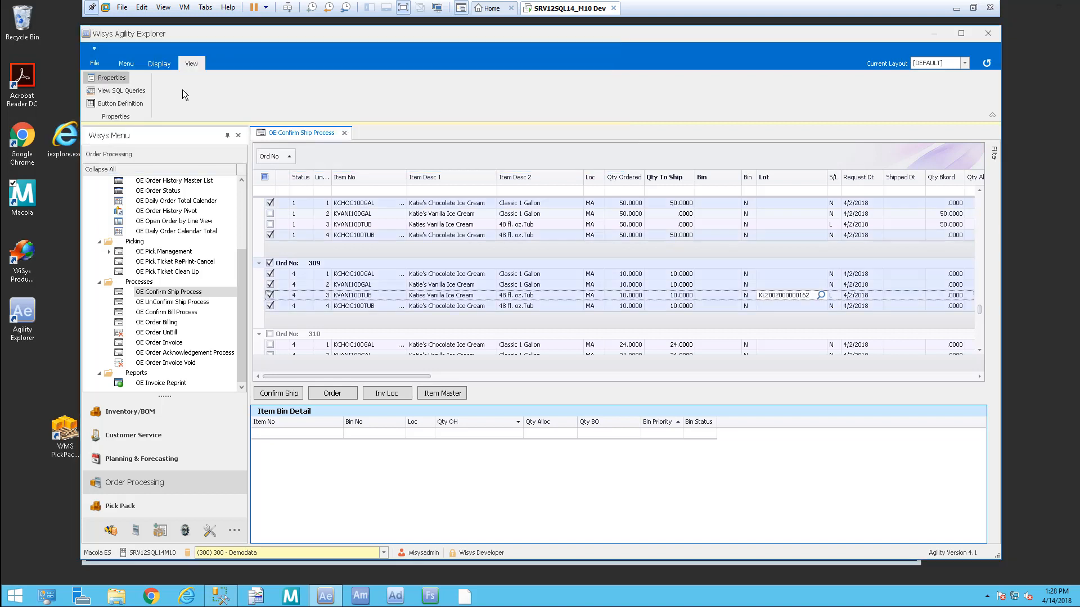
pyautogui.scroll(-3, 980, 350)
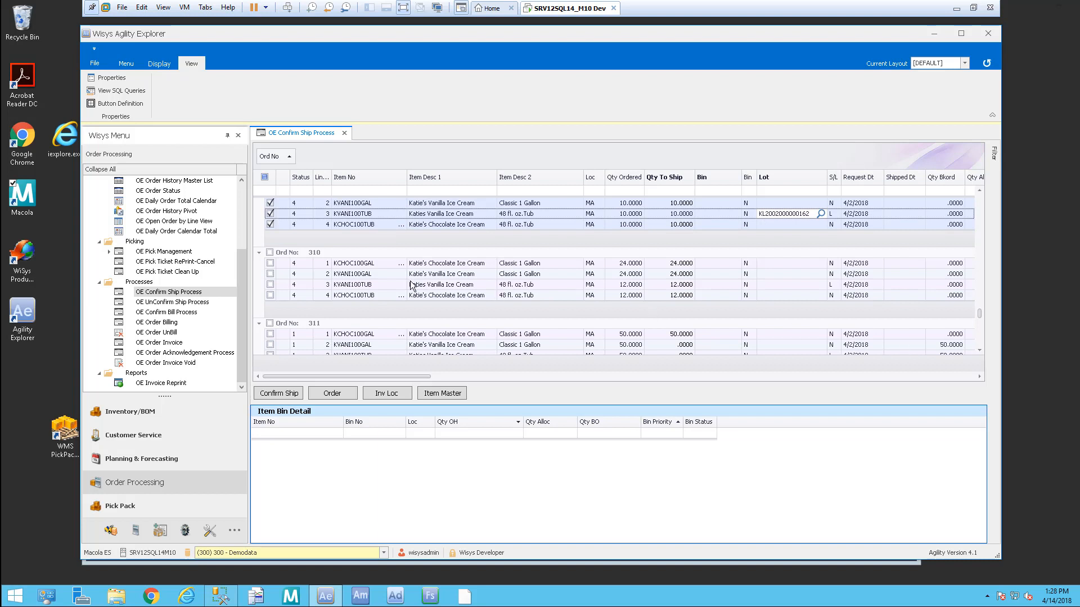
pyautogui.click(270, 252)
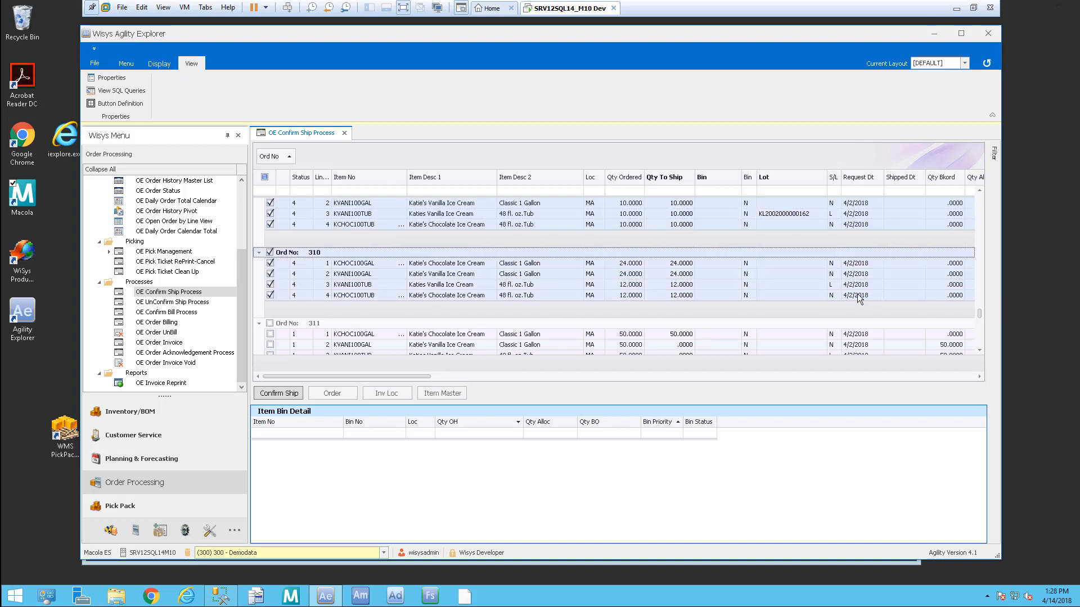
pyautogui.click(810, 285)
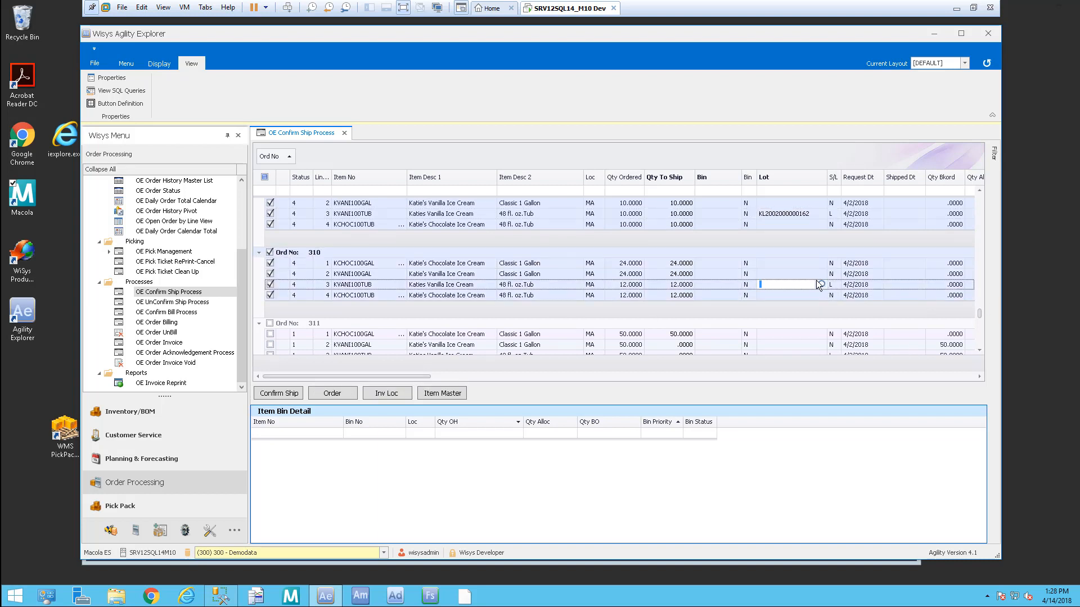
pyautogui.click(821, 285)
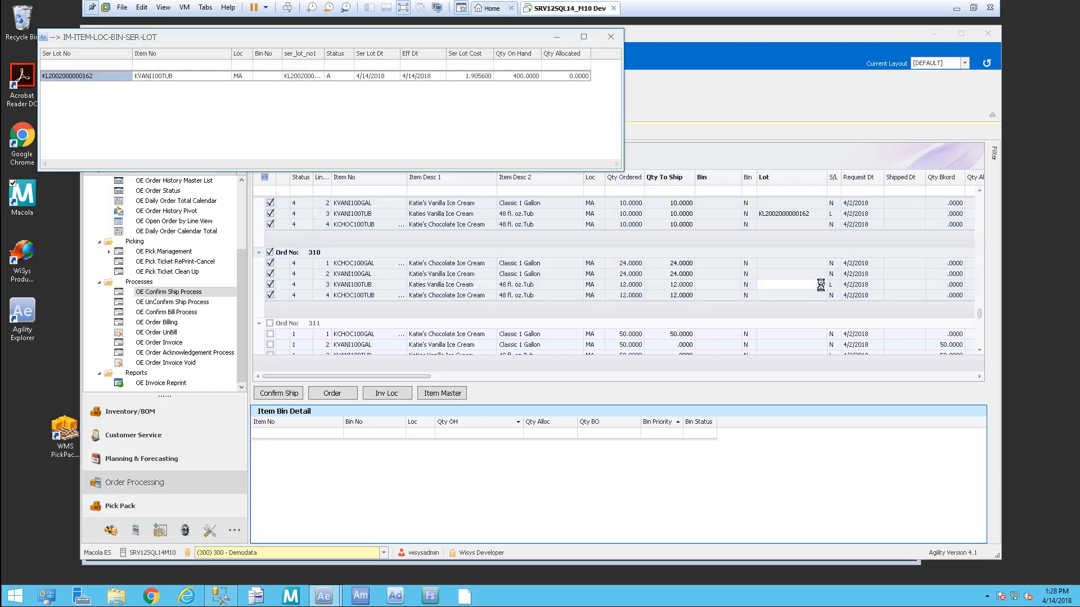
pyautogui.doubleClick(105, 75)
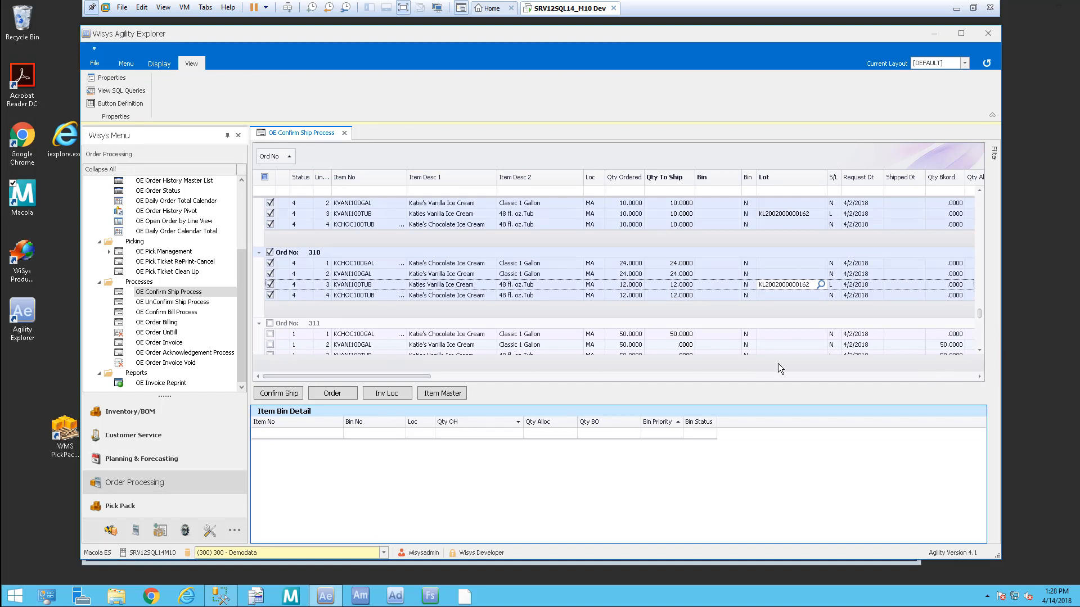
pyautogui.click(258, 323)
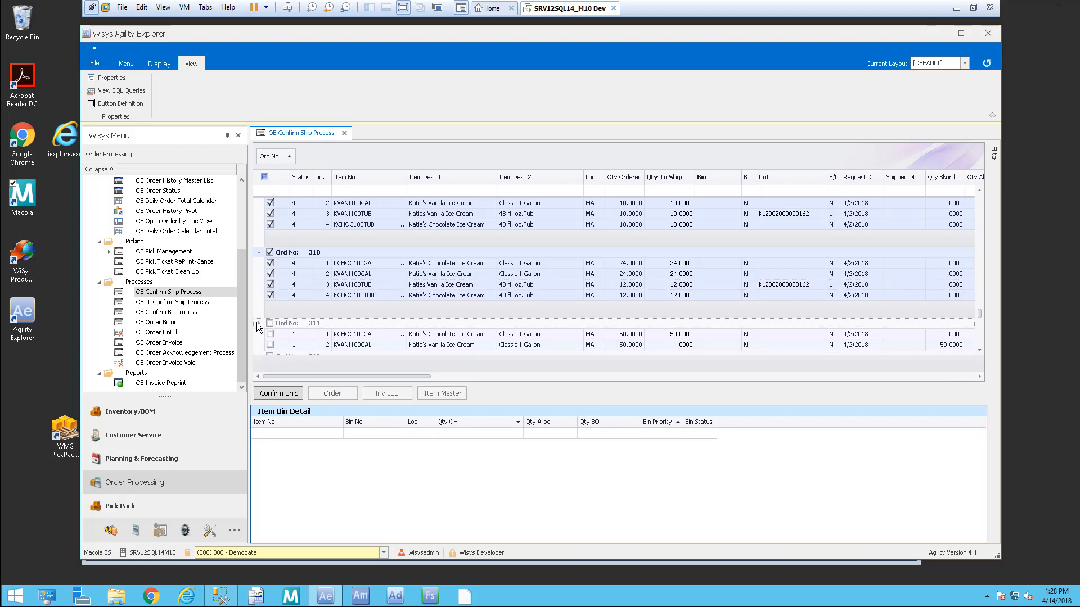
pyautogui.click(979, 350)
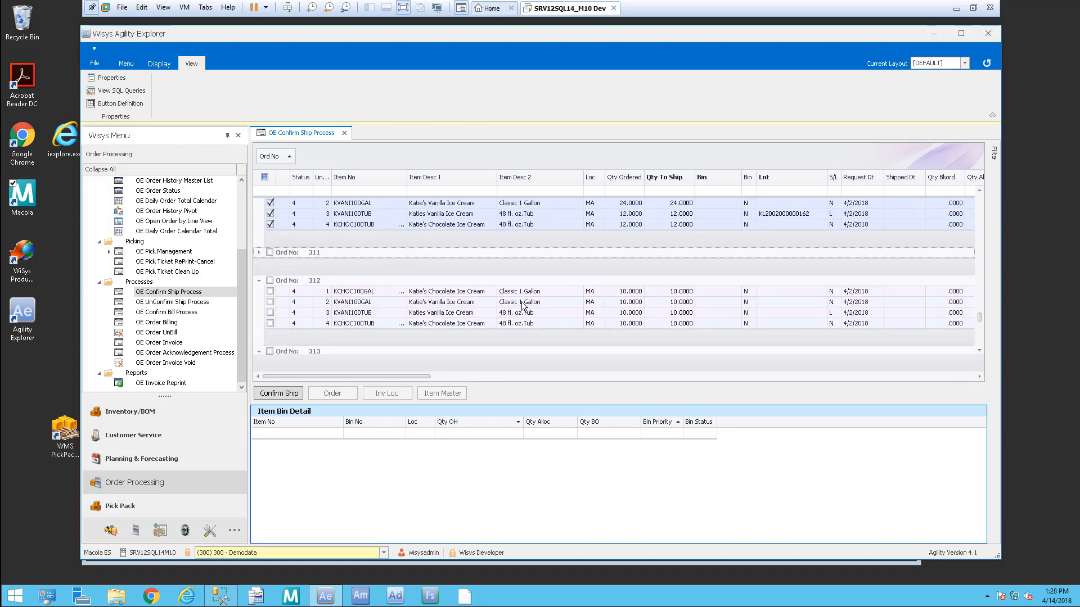
pyautogui.click(270, 280)
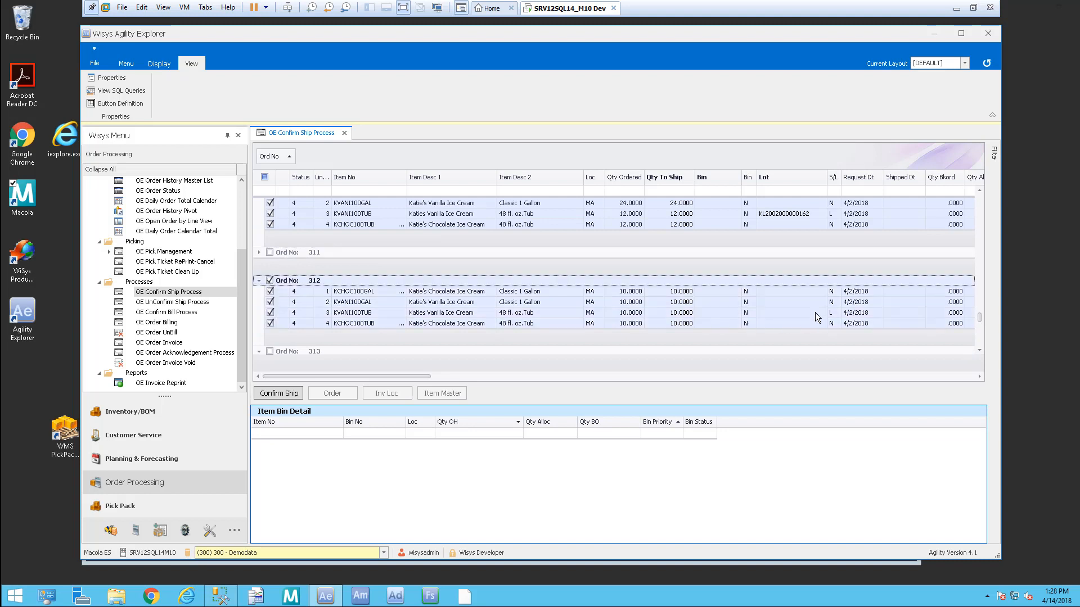
pyautogui.click(836, 314)
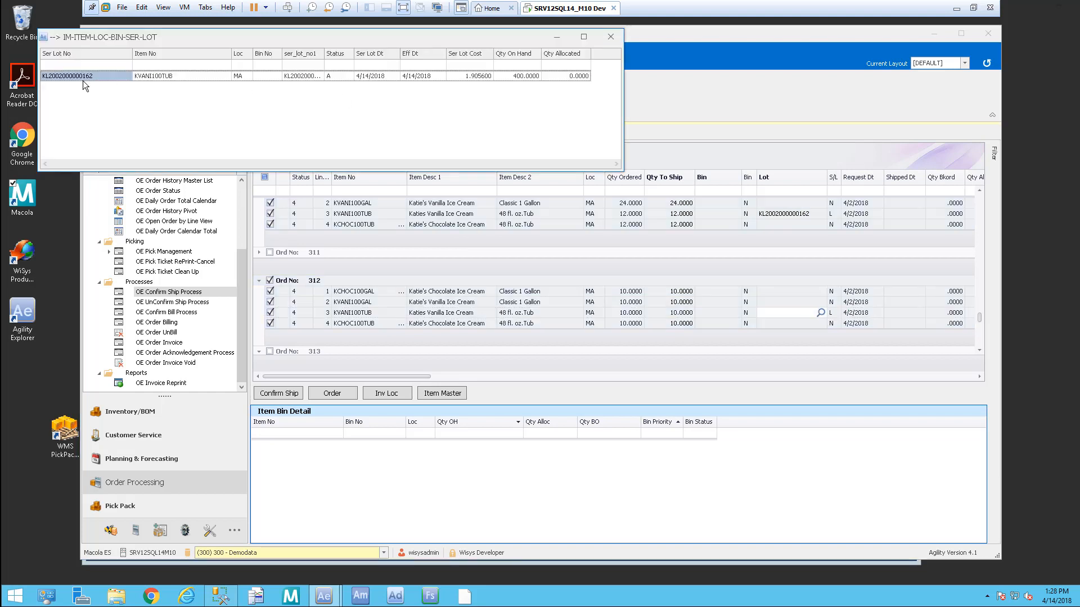
pyautogui.doubleClick(80, 76)
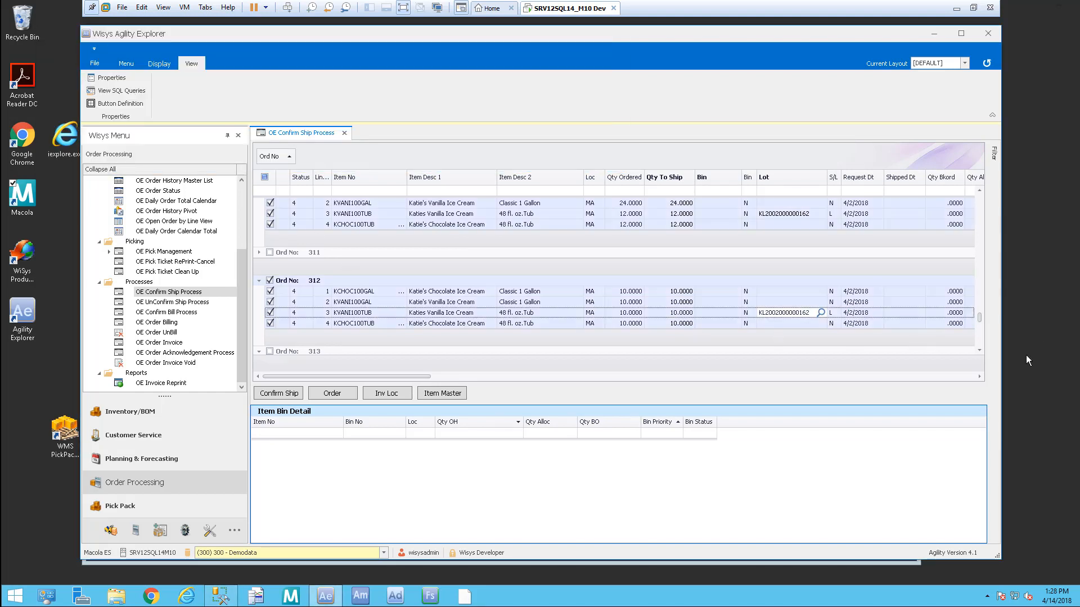
pyautogui.click(278, 394)
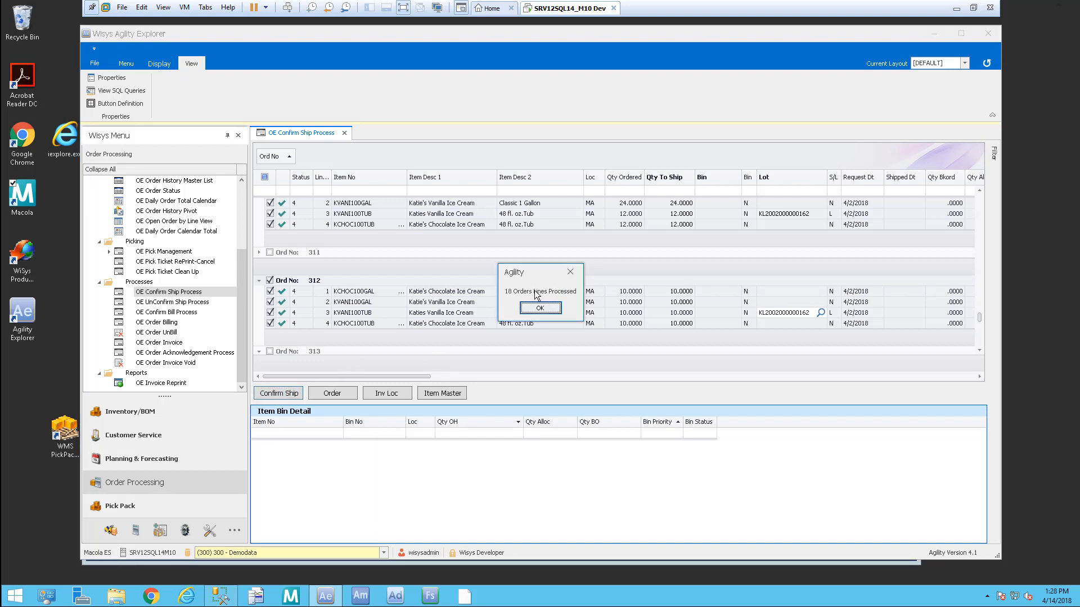
# Step: Acknowledge the orders-processed message and close the OE Confirm Ship Process tab
pyautogui.click(541, 309)
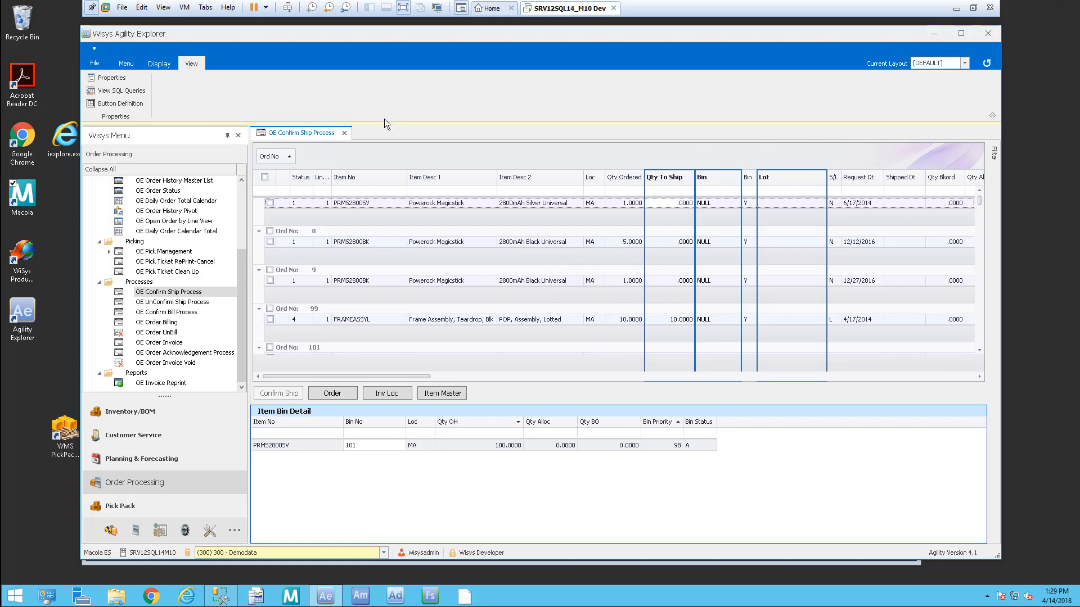
pyautogui.click(344, 133)
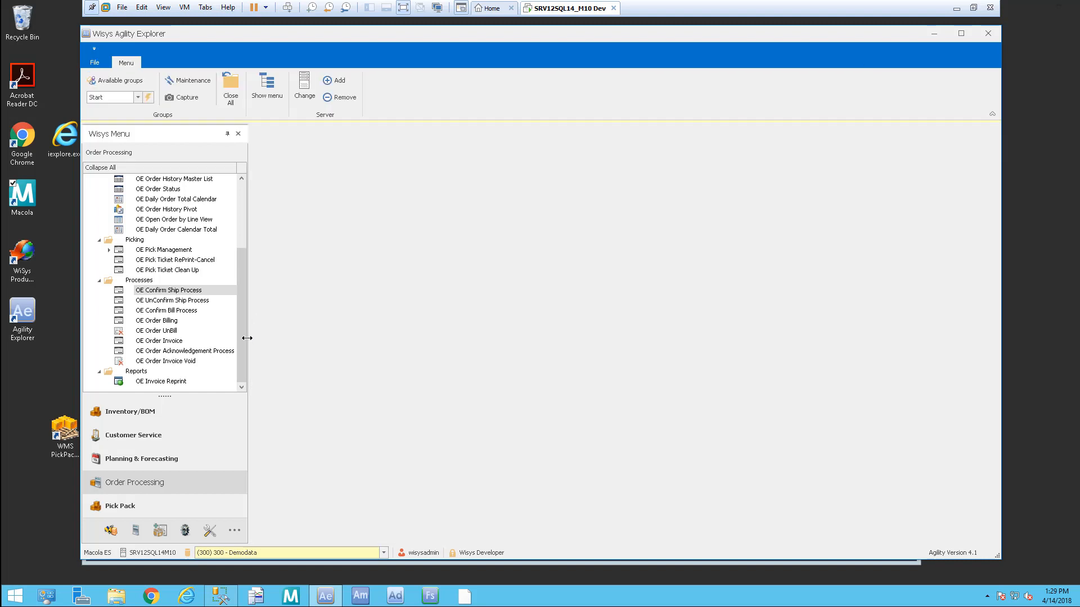
# Step: Open OE Order Billing and check orders 89, 108, 109 and 235
pyautogui.click(167, 322)
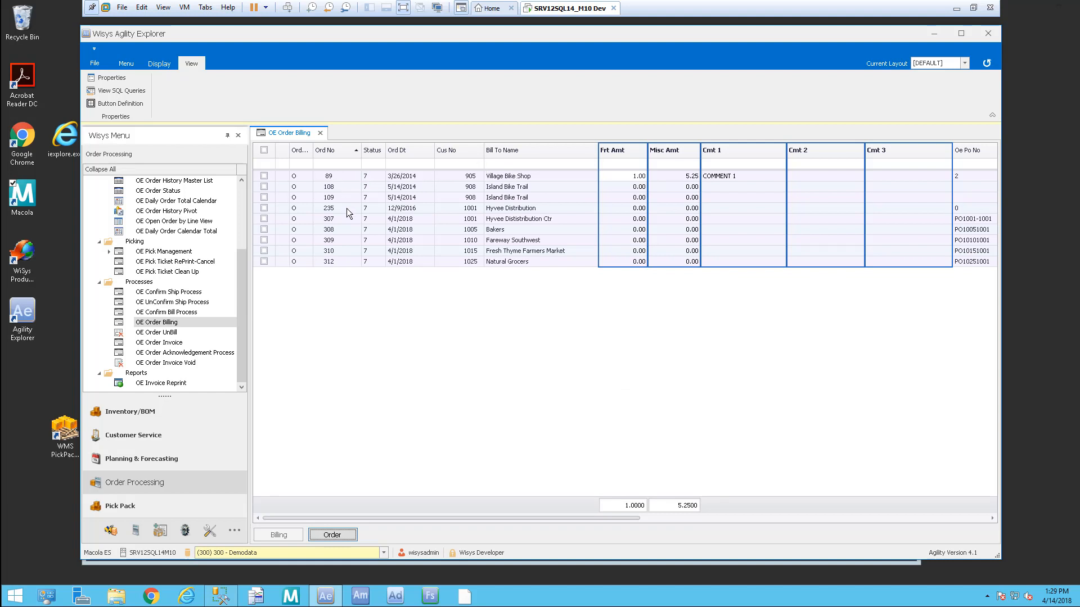
pyautogui.click(264, 175)
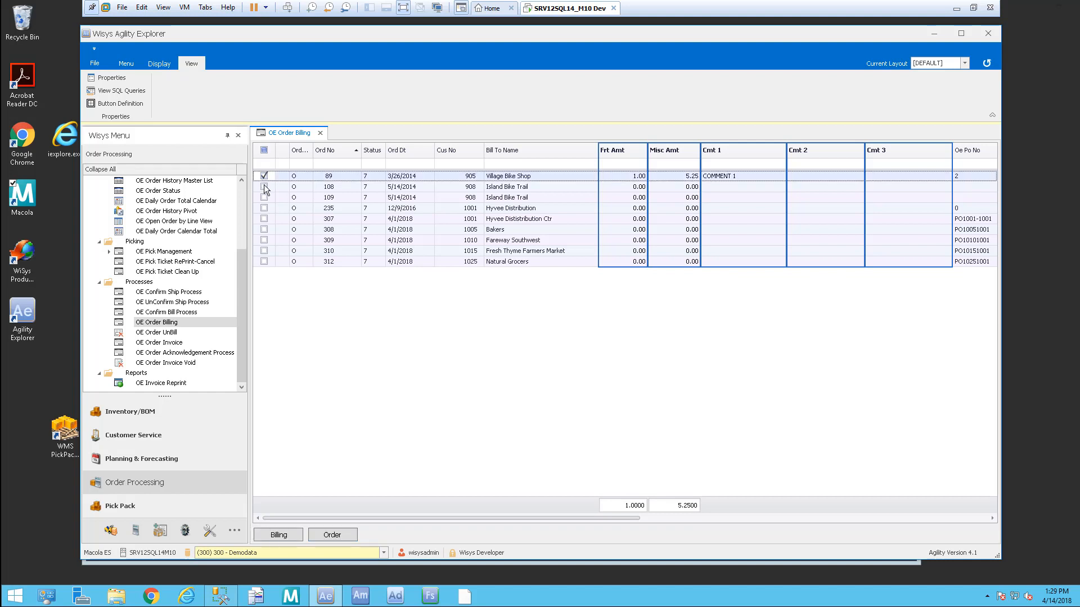
pyautogui.click(264, 187)
pyautogui.click(263, 198)
pyautogui.click(264, 207)
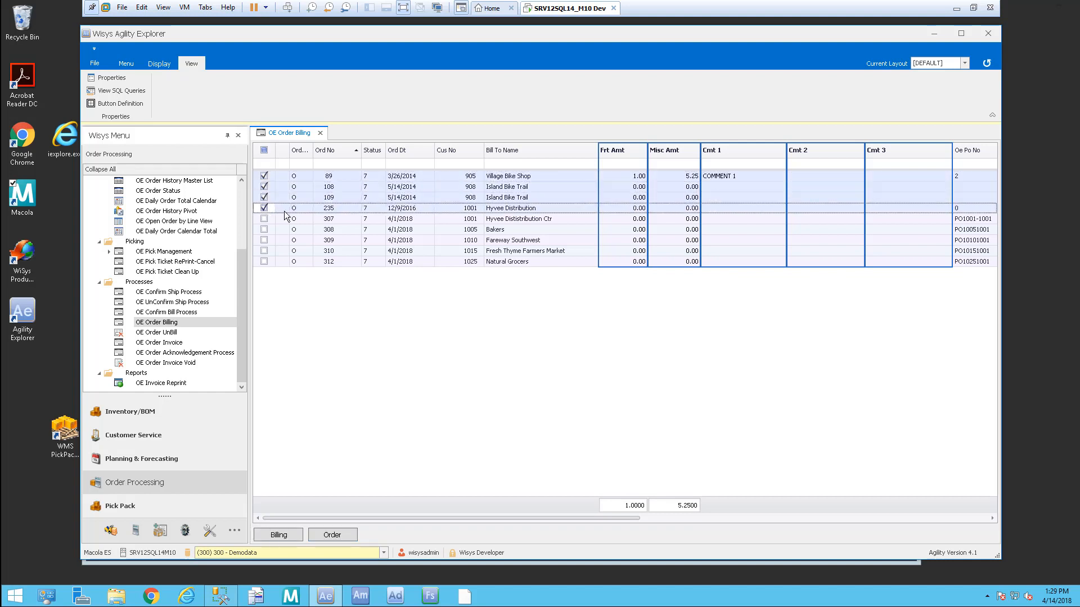
# Step: Set freight 5 on order 89, and freight 1, misc 1, comment MY ADD'L on 108, then bill
pyautogui.click(634, 176)
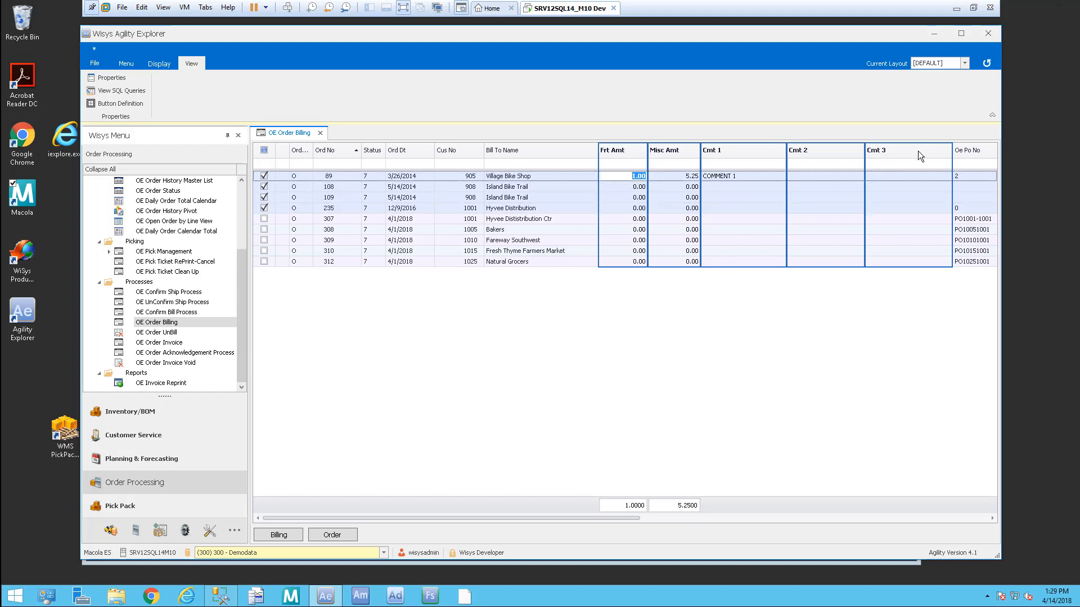
pyautogui.write('5')
pyautogui.press('Down')
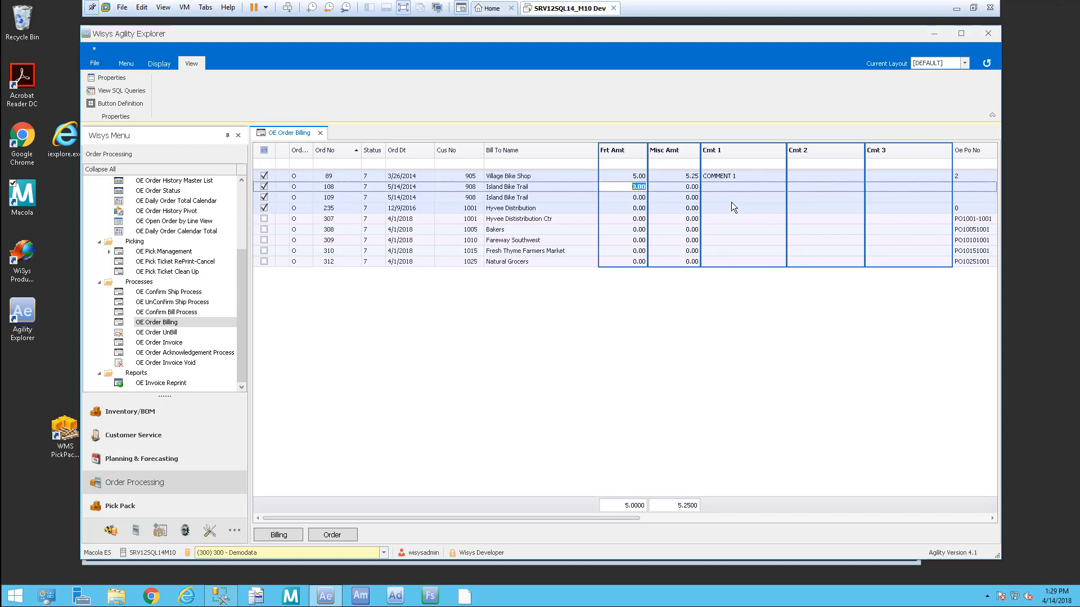
pyautogui.write('1')
pyautogui.press('Tab')
pyautogui.write('1')
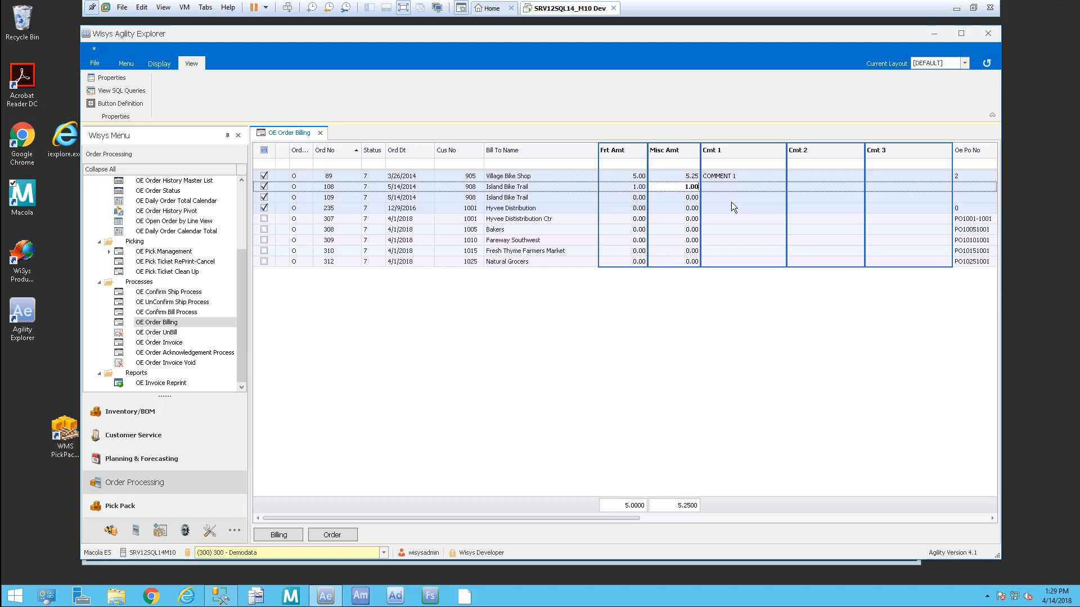
pyautogui.press('Tab')
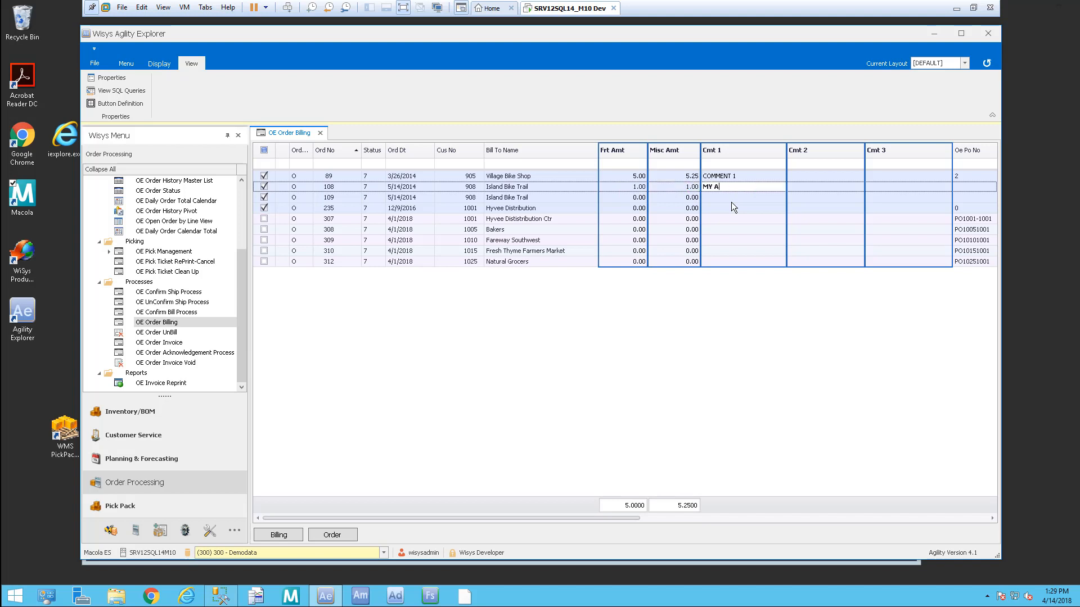
pyautogui.press('Tab')
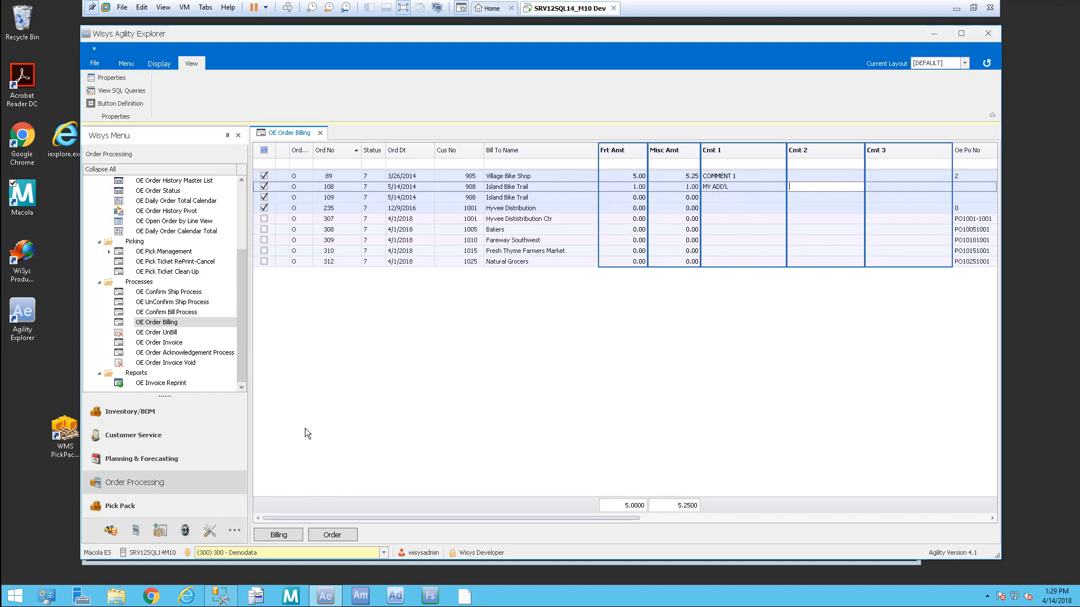
pyautogui.click(284, 536)
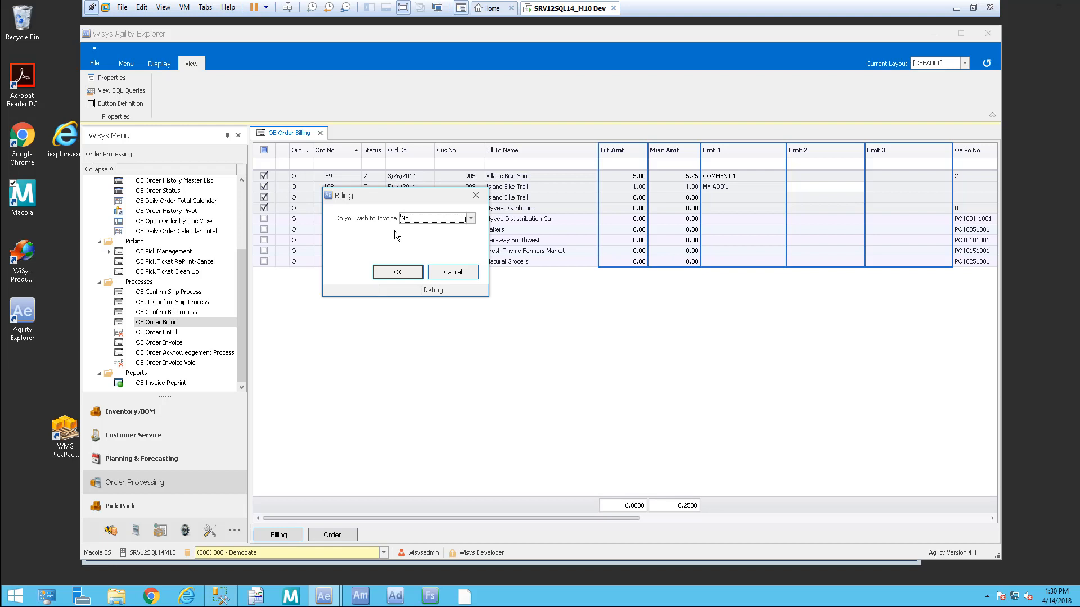
# Step: Answer No to 'Do you wish to Invoice' and confirm billing the four checked orders
pyautogui.click(471, 219)
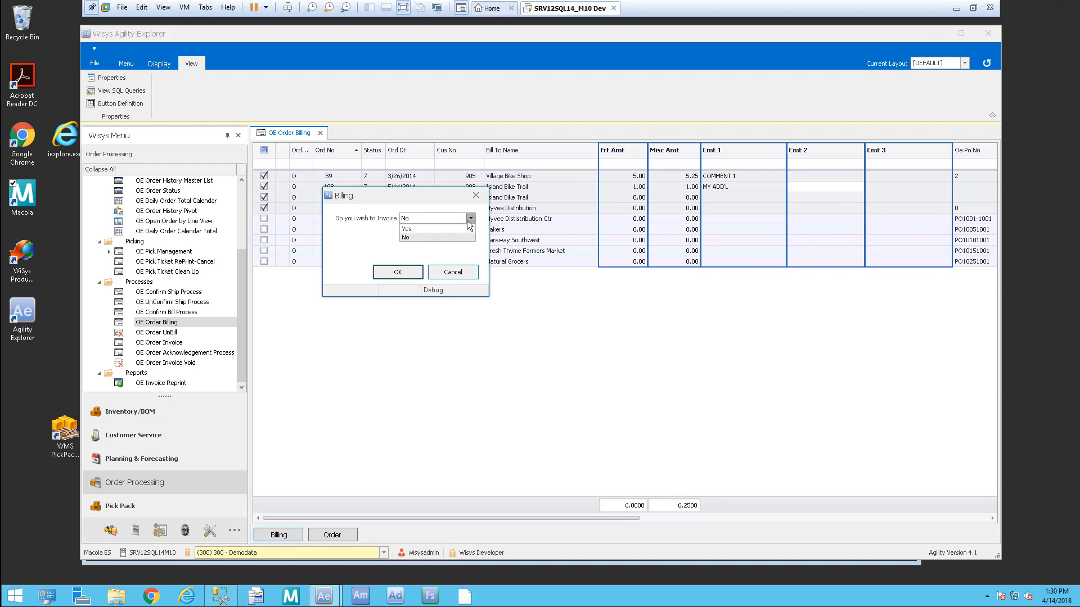
pyautogui.click(413, 237)
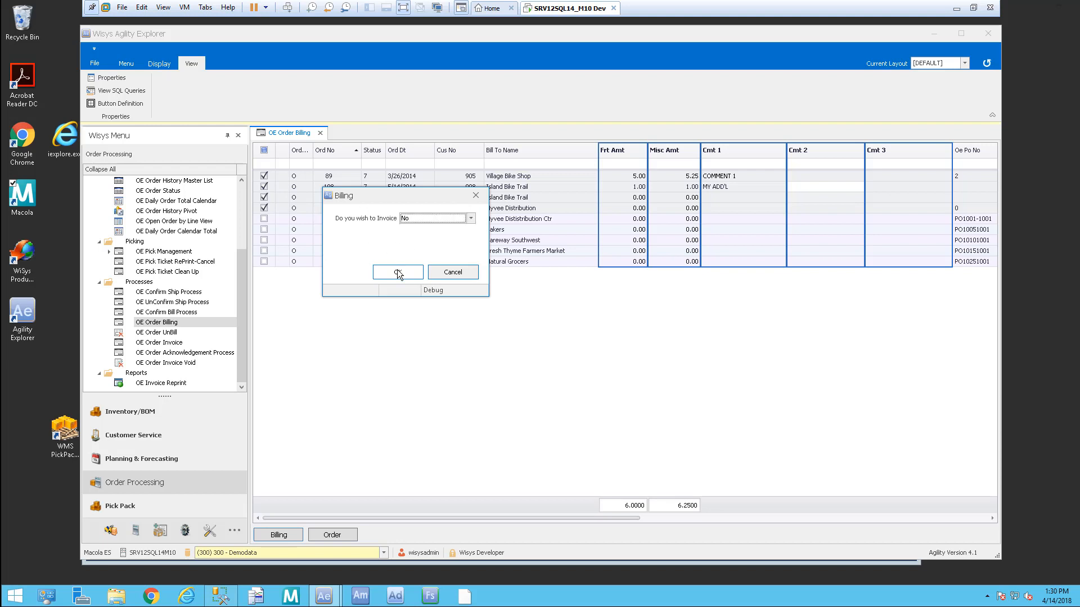
pyautogui.moveTo(416, 195); pyautogui.dragTo(501, 195)
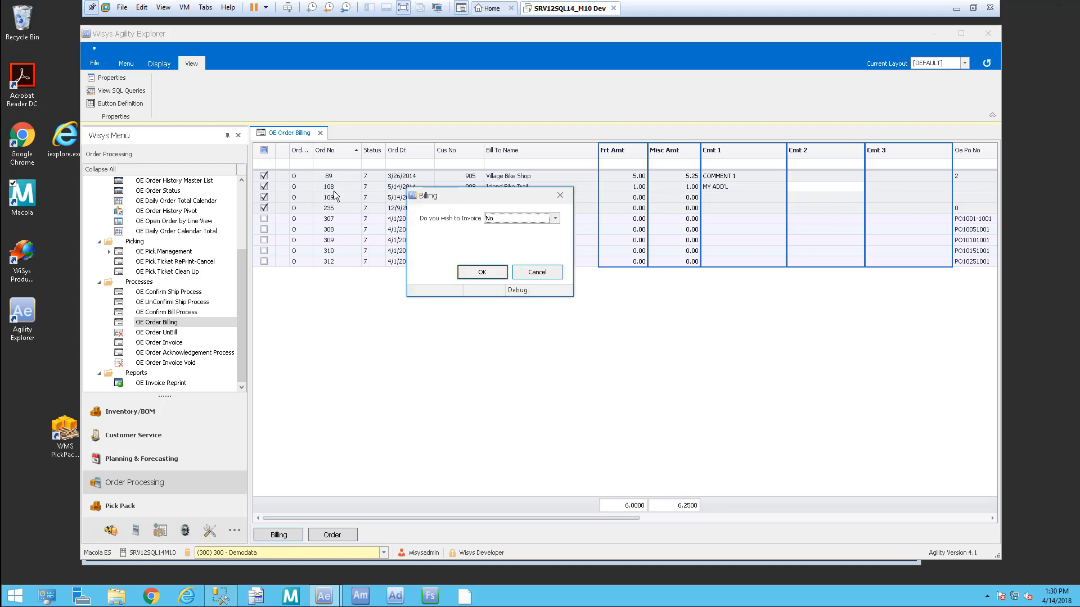
pyautogui.click(482, 273)
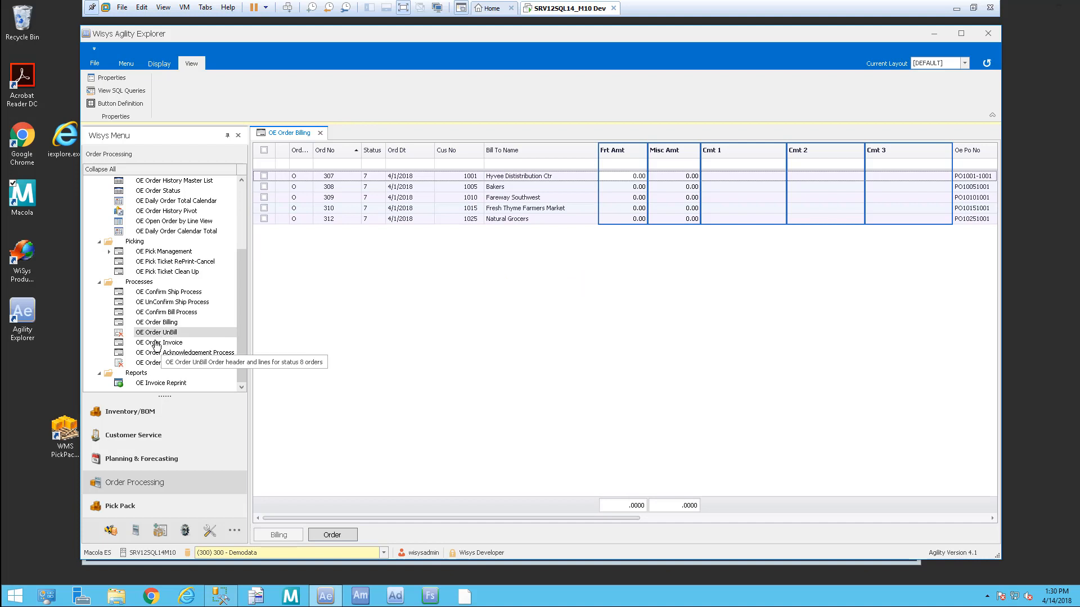
# Step: Open the OE Order Invoice list, then the OE Processing Dashboard
pyautogui.click(155, 343)
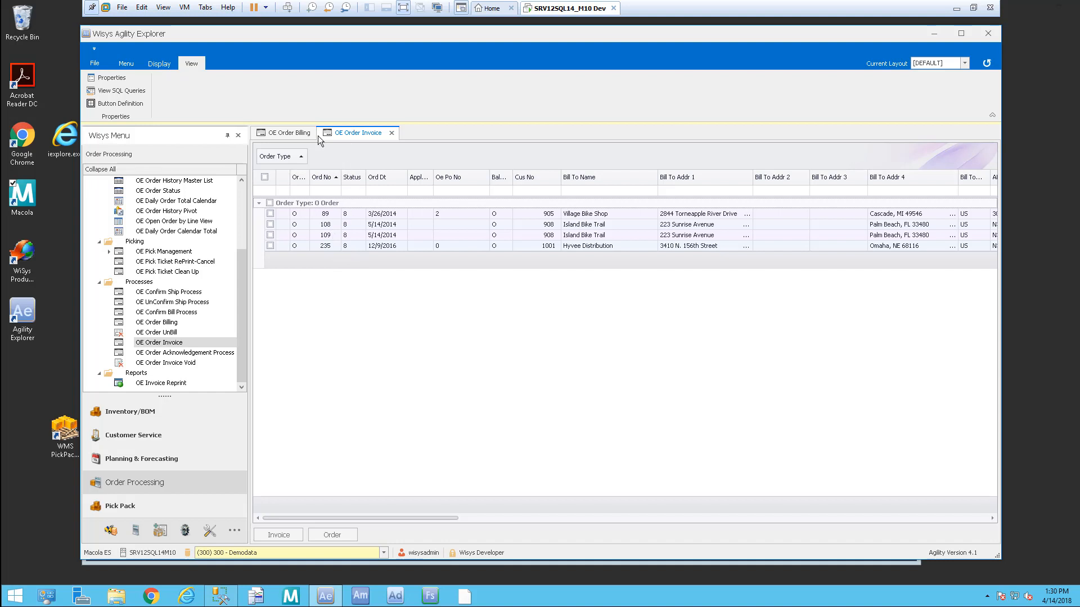
pyautogui.click(289, 135)
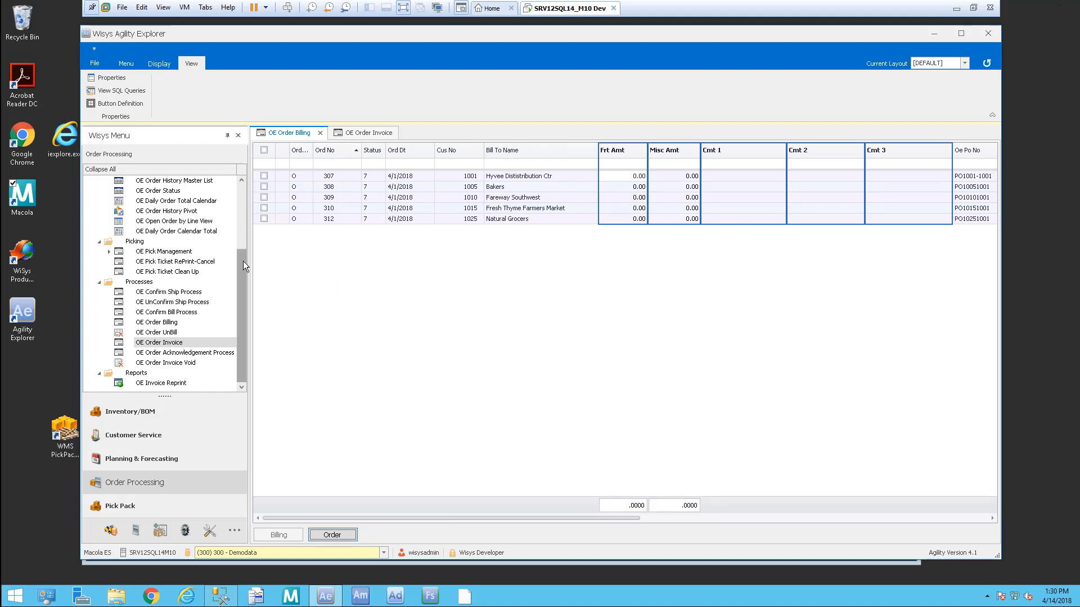
pyautogui.moveTo(243, 266); pyautogui.dragTo(245, 177)
pyautogui.doubleClick(198, 201)
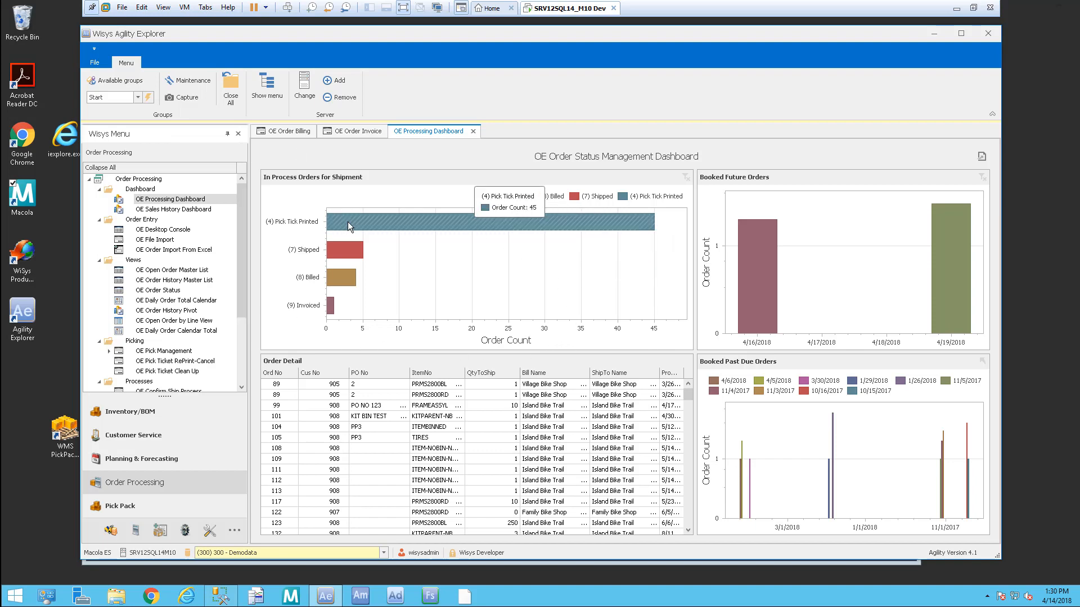
# Step: Filter Order Detail by Billed and Invoiced, settle on Shipped, and open order 310's record
pyautogui.click(349, 247)
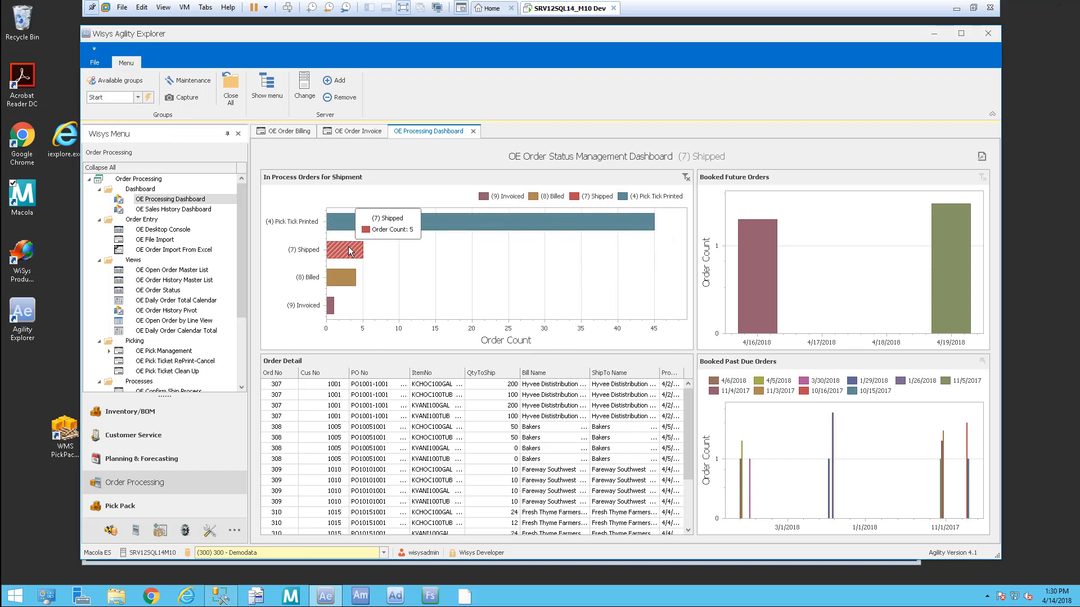
pyautogui.moveTo(690, 396); pyautogui.dragTo(690, 434)
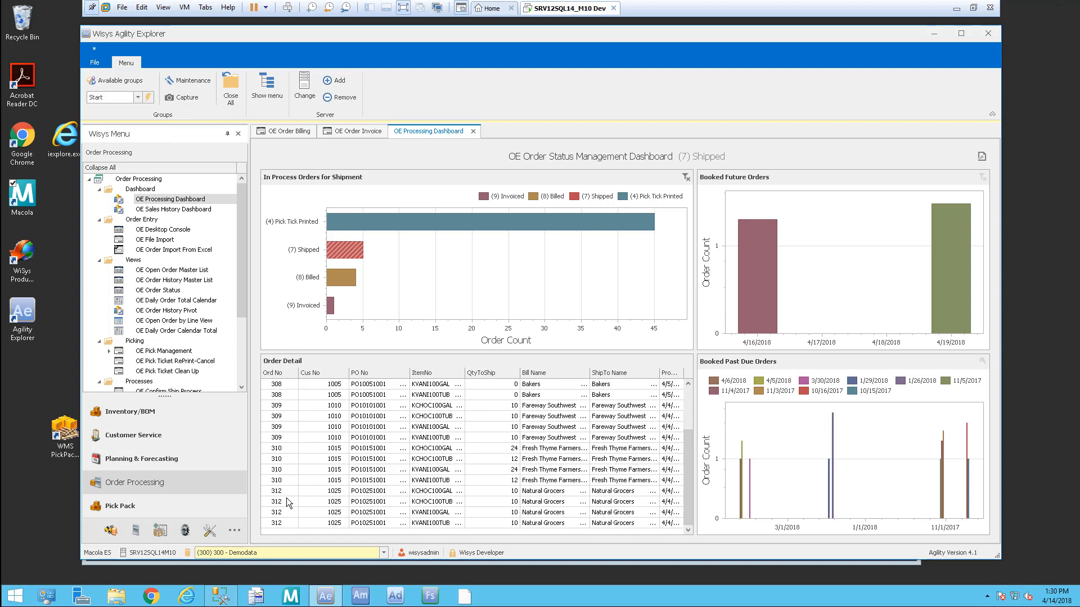
pyautogui.click(339, 279)
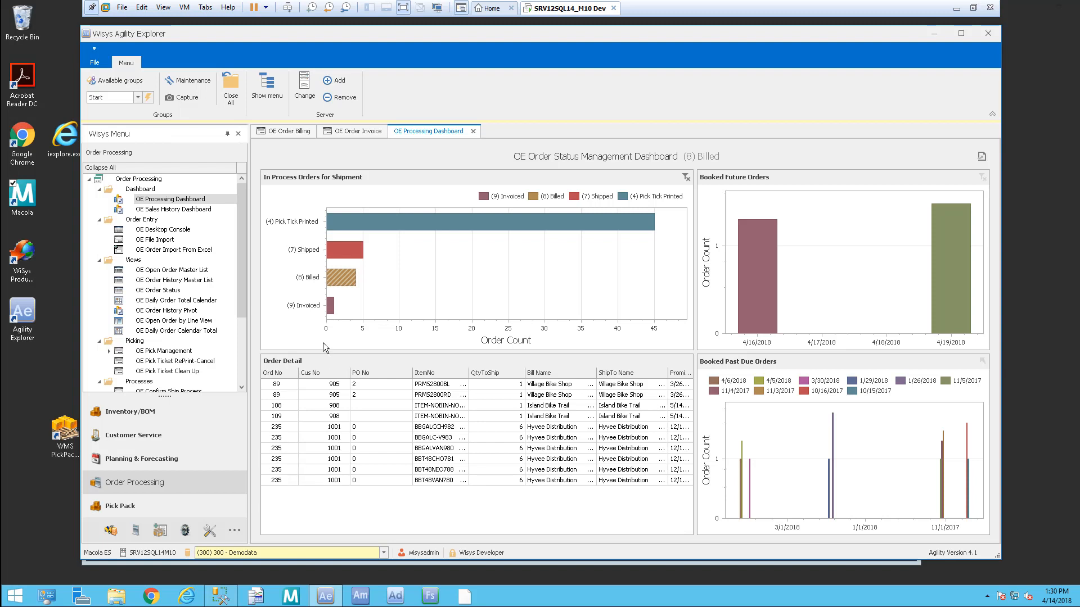
pyautogui.click(331, 305)
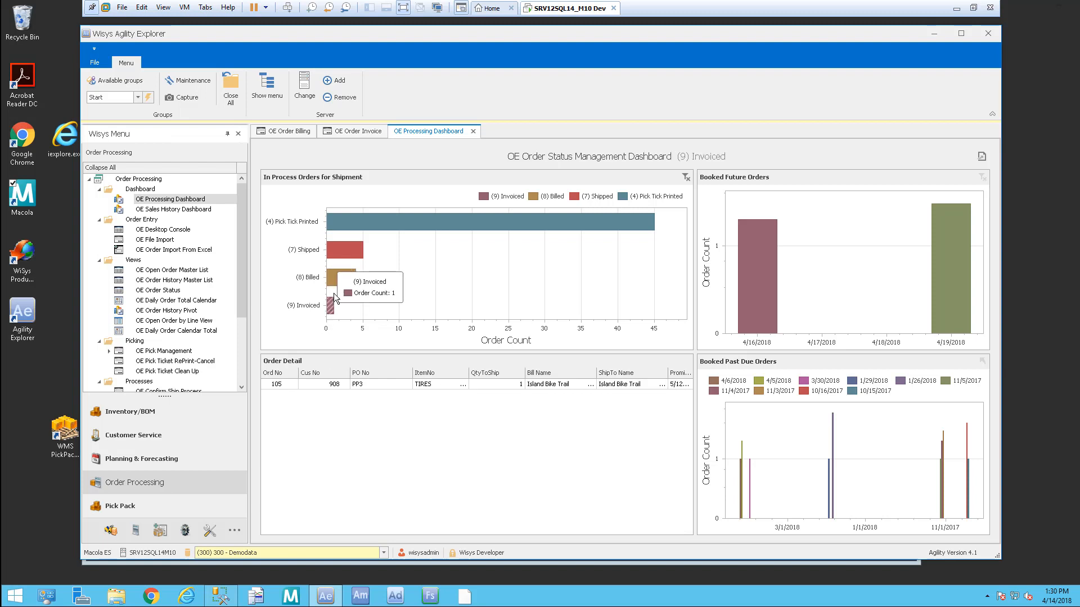
pyautogui.click(338, 278)
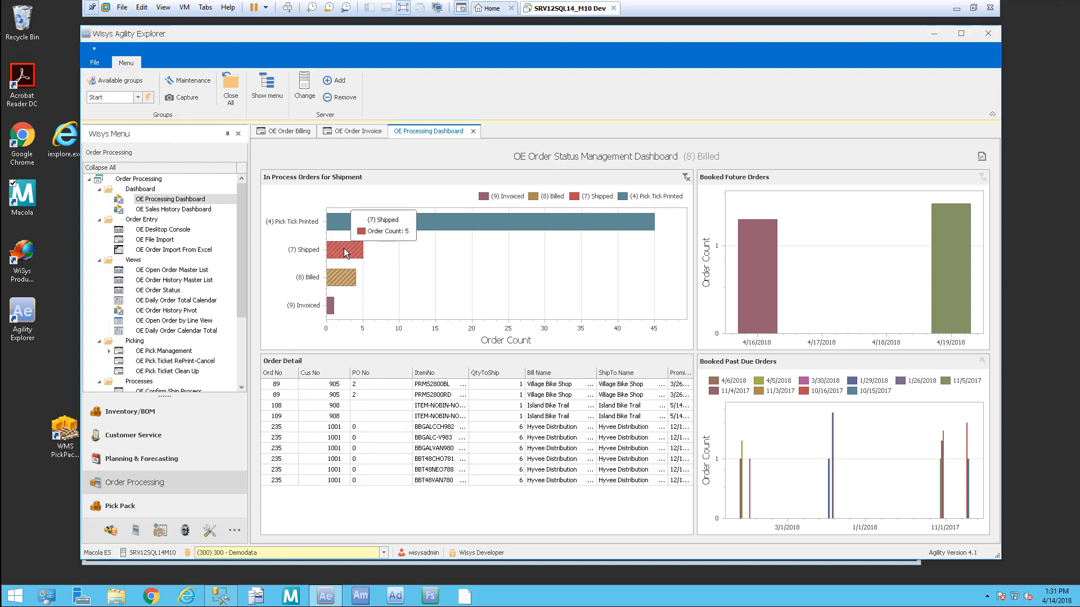
pyautogui.click(346, 254)
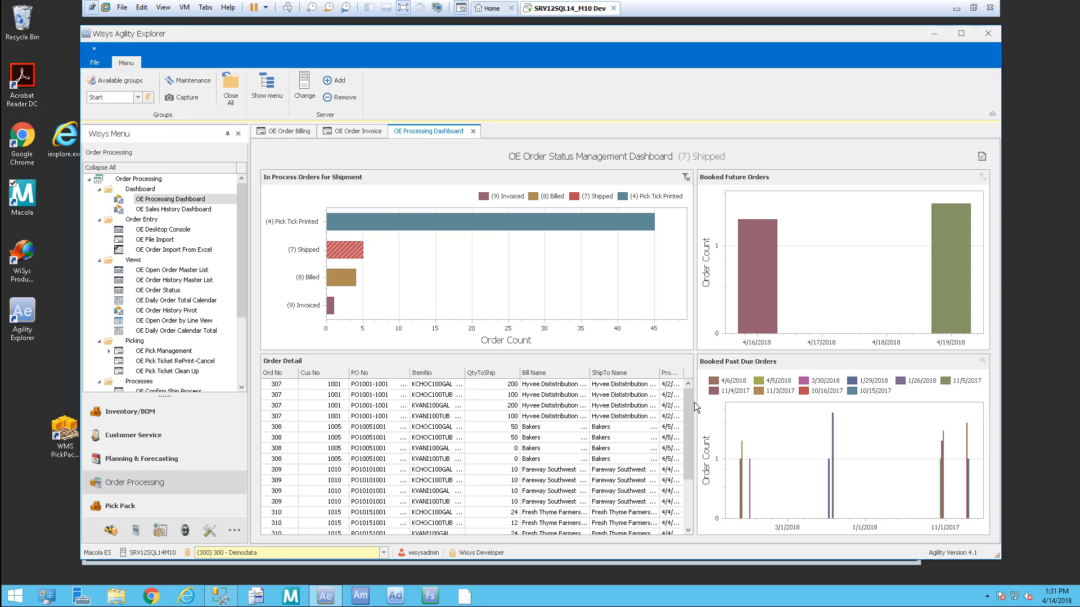
pyautogui.moveTo(689, 397); pyautogui.dragTo(683, 481)
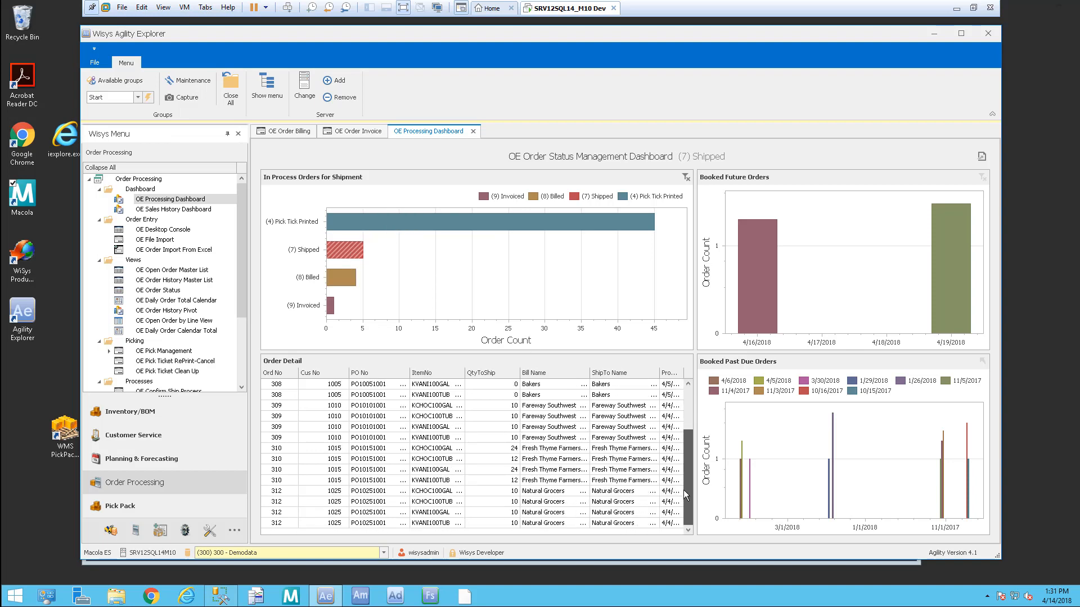
pyautogui.click(389, 460)
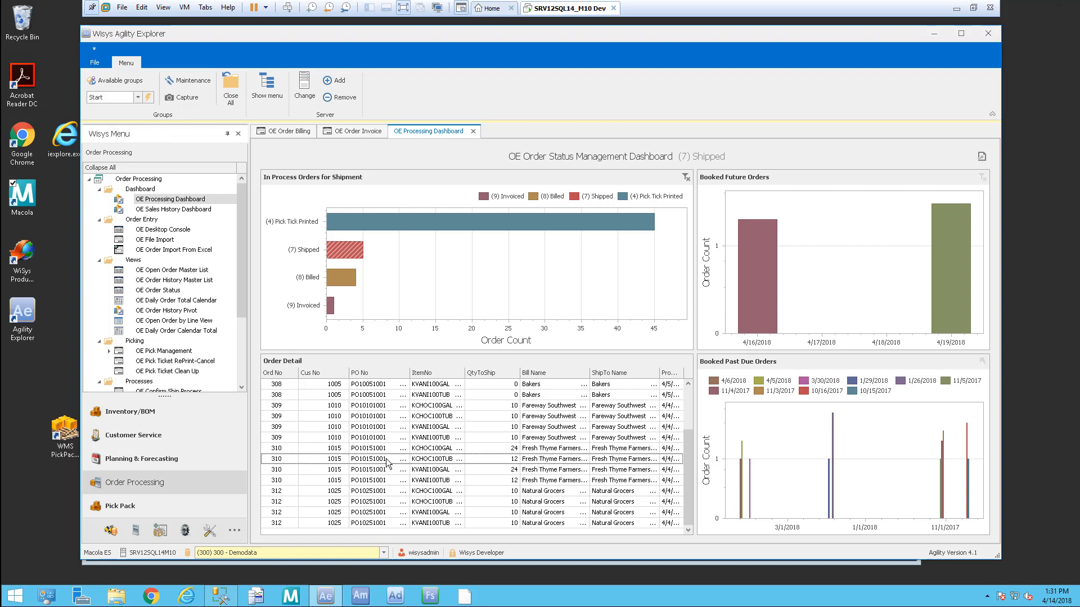
pyautogui.doubleClick(284, 457)
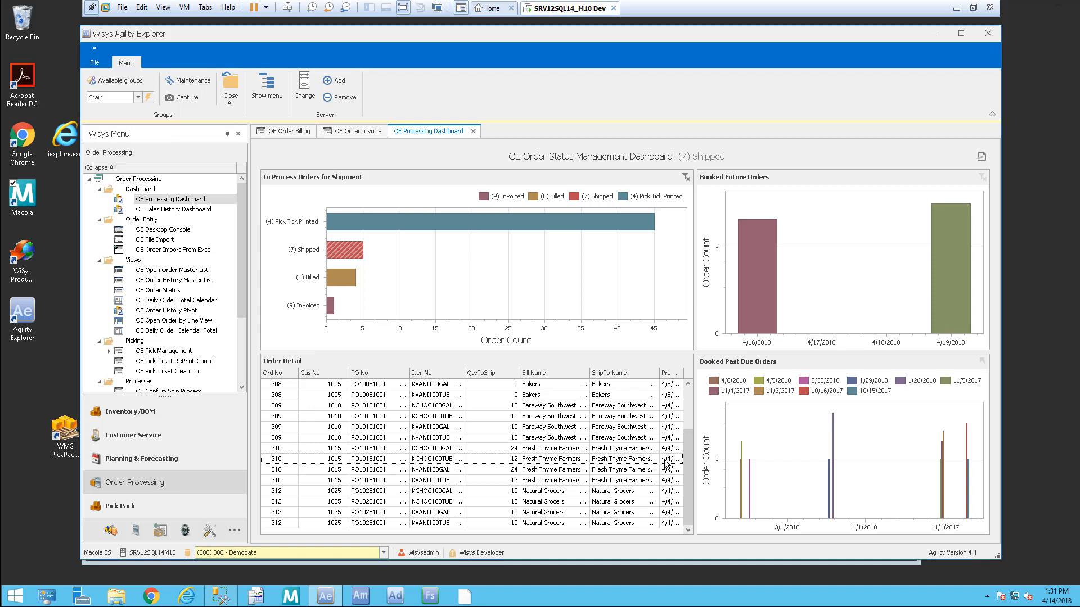
pyautogui.doubleClick(360, 460)
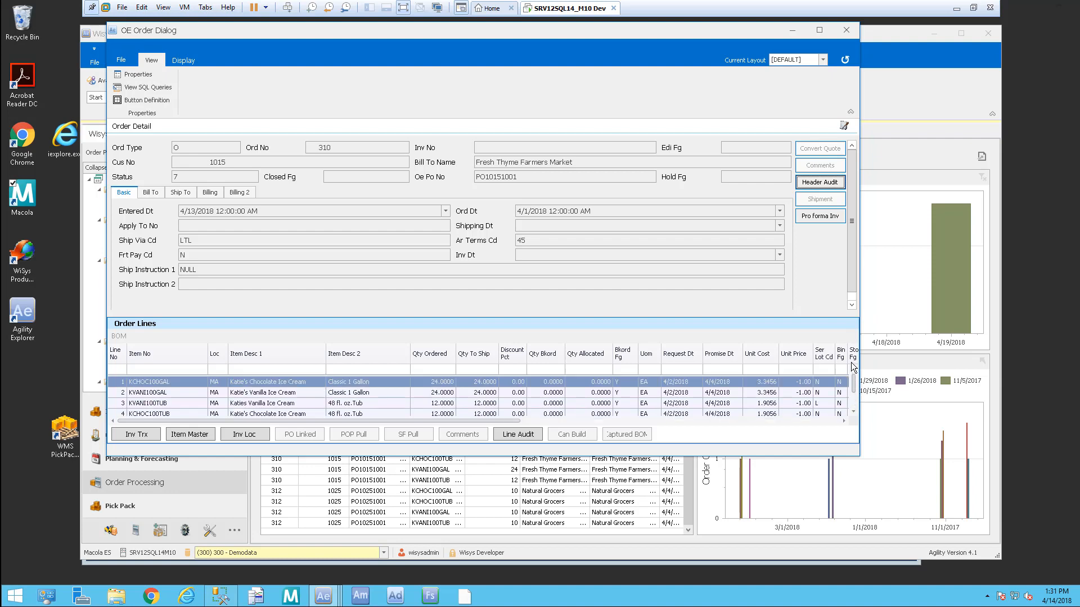
pyautogui.moveTo(569, 30); pyautogui.dragTo(582, 59)
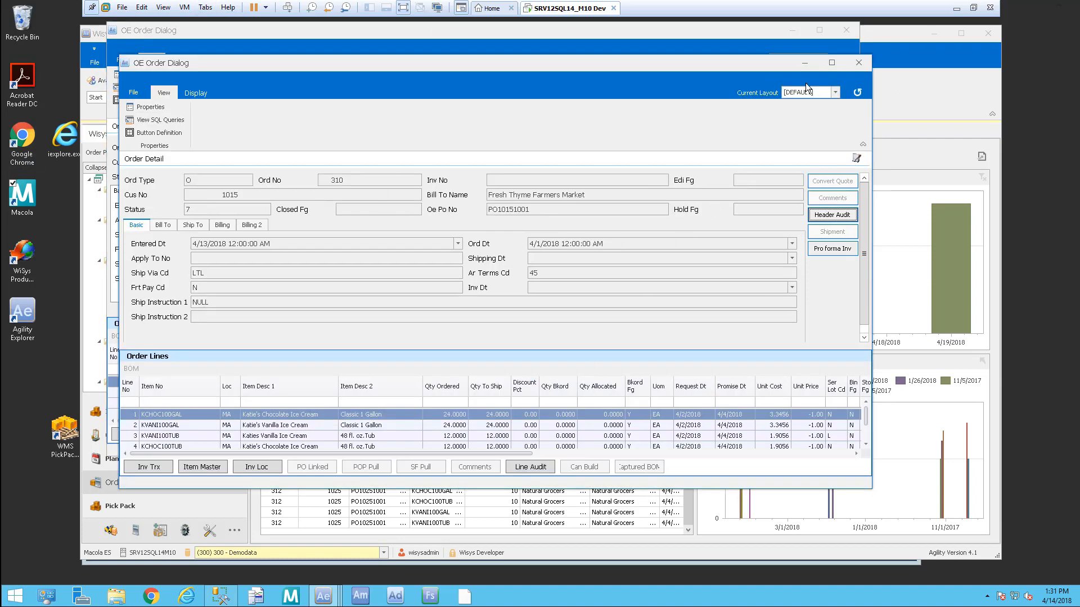
pyautogui.click(864, 65)
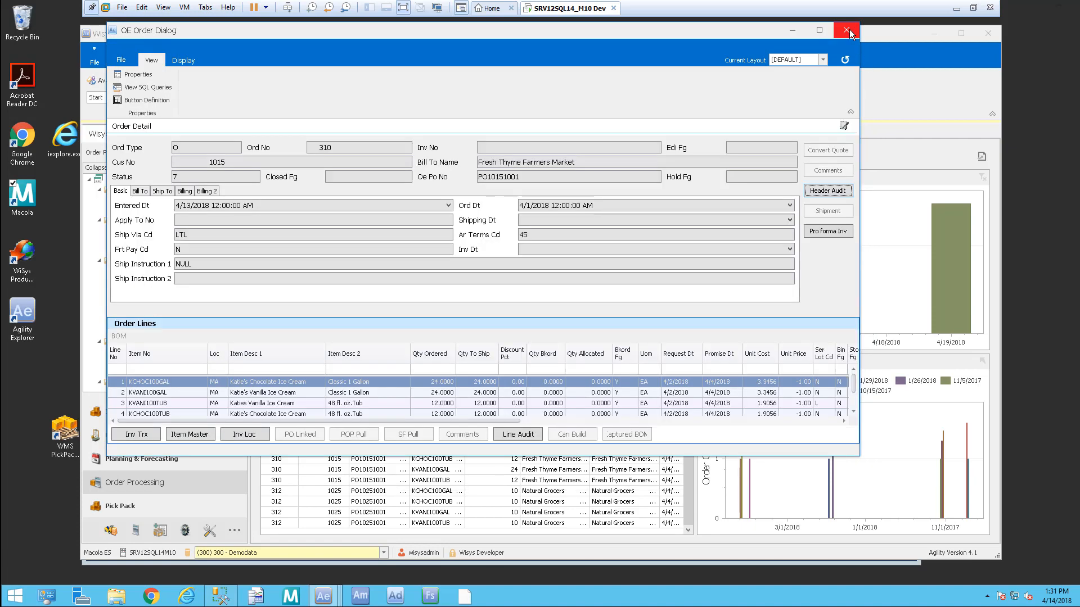
pyautogui.moveTo(566, 28); pyautogui.dragTo(570, 41)
pyautogui.click(852, 43)
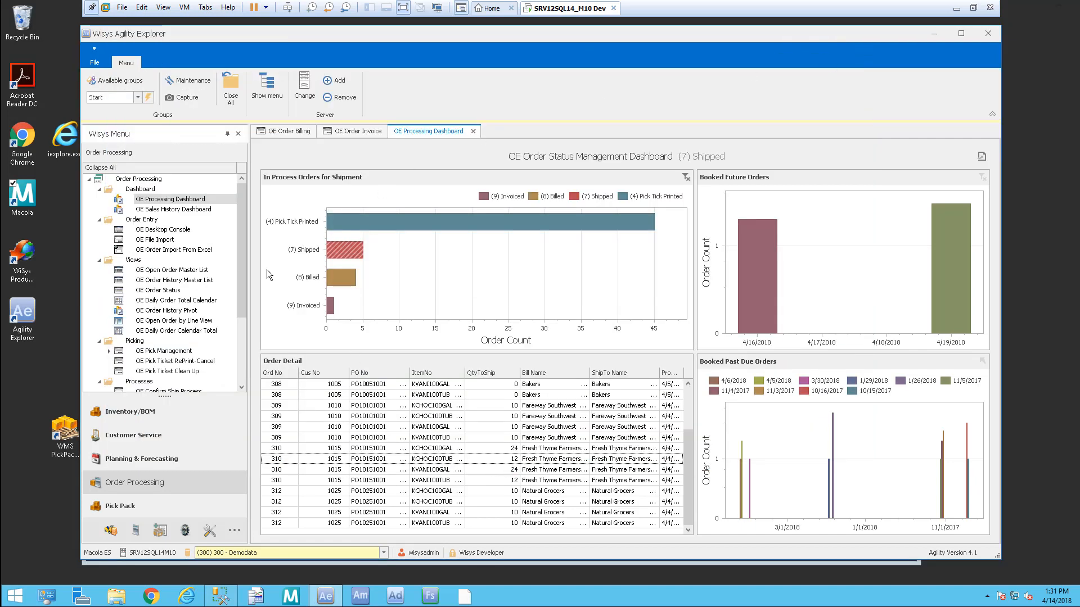
# Step: Check all five remaining orders and bill them with invoicing set to Yes
pyautogui.click(473, 132)
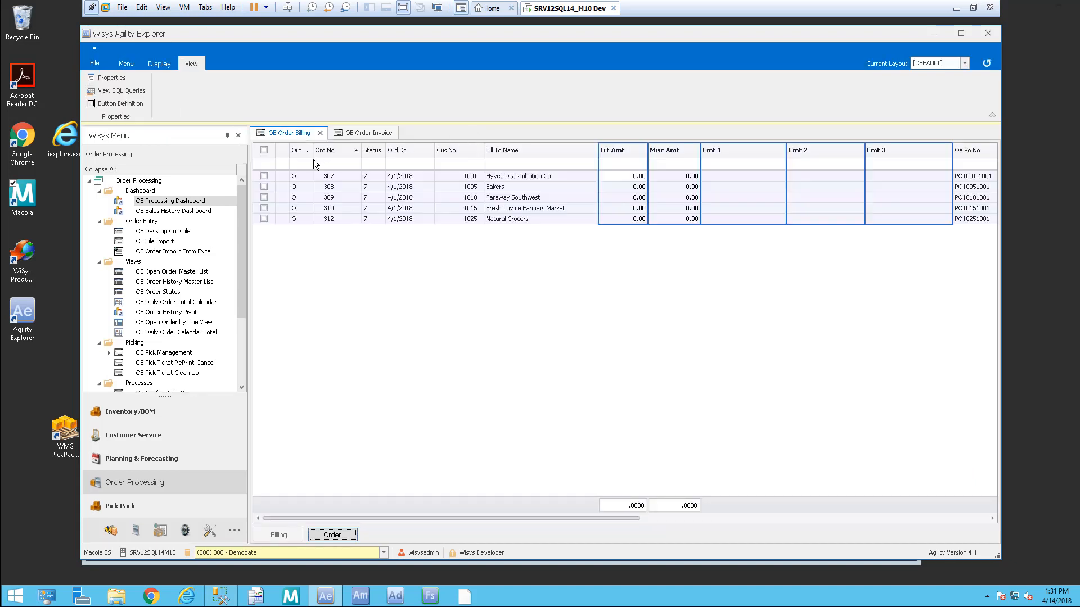
pyautogui.click(264, 150)
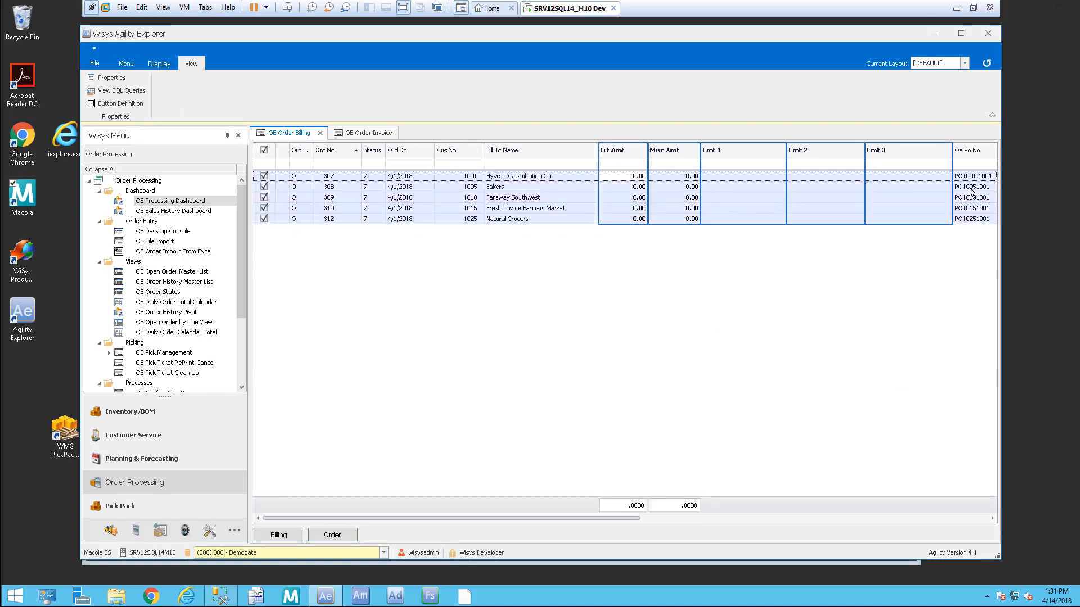
pyautogui.click(279, 533)
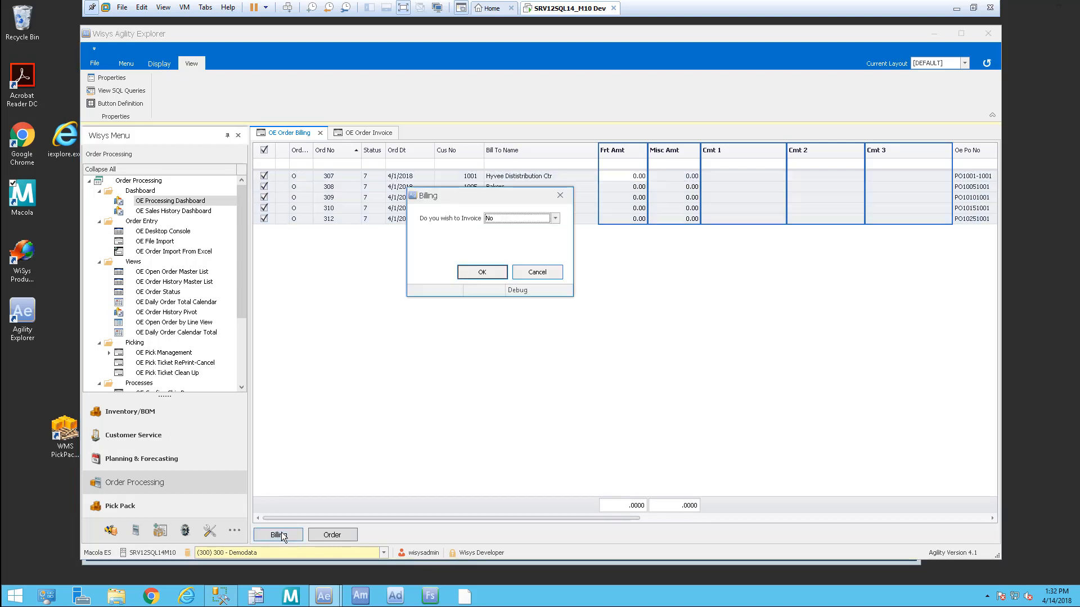
pyautogui.click(555, 219)
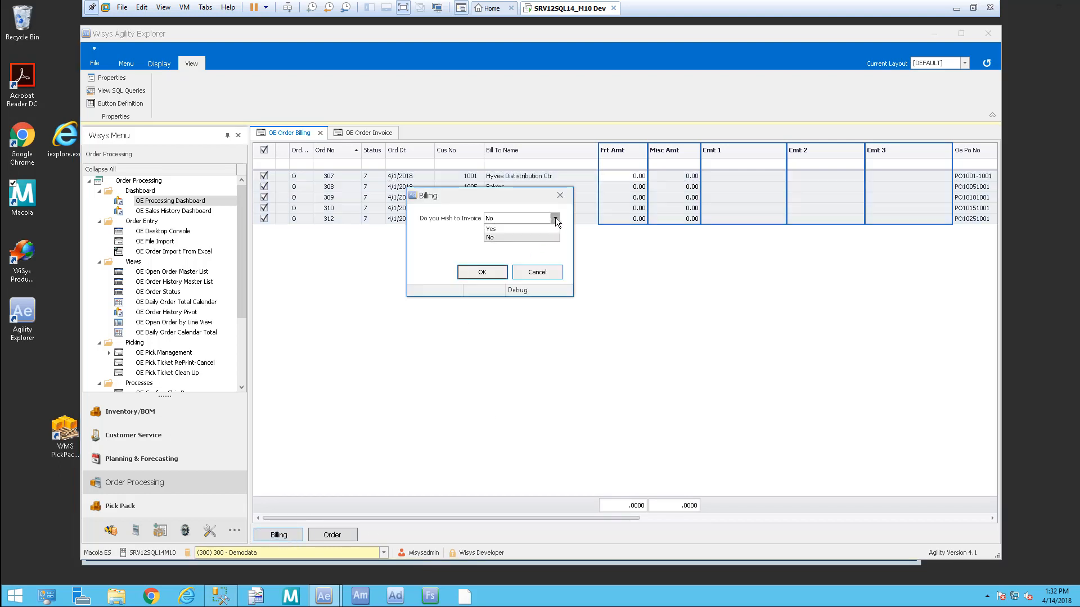
pyautogui.click(493, 229)
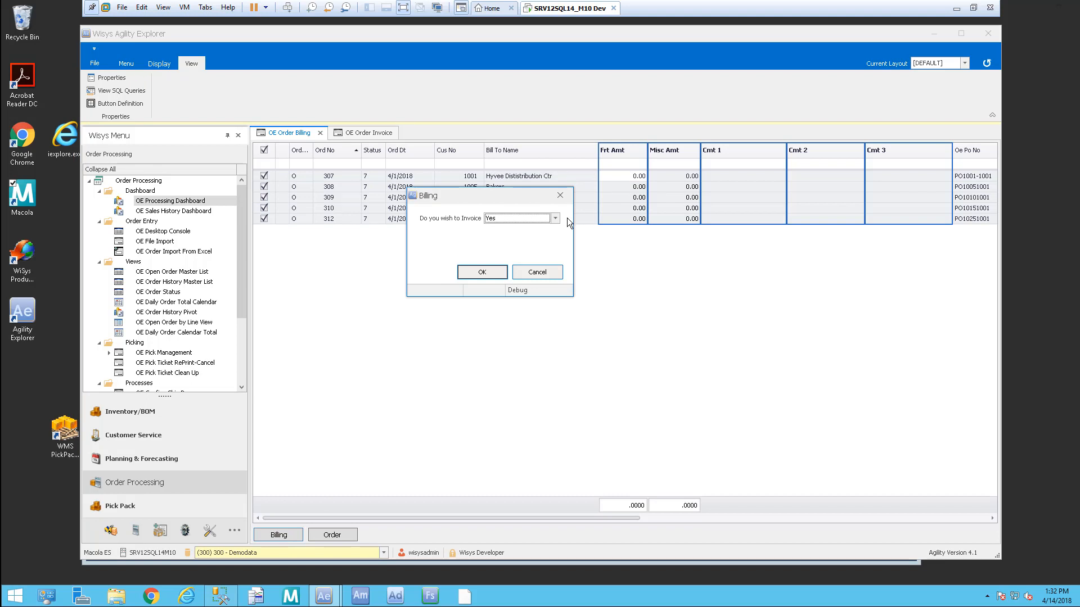
pyautogui.click(482, 272)
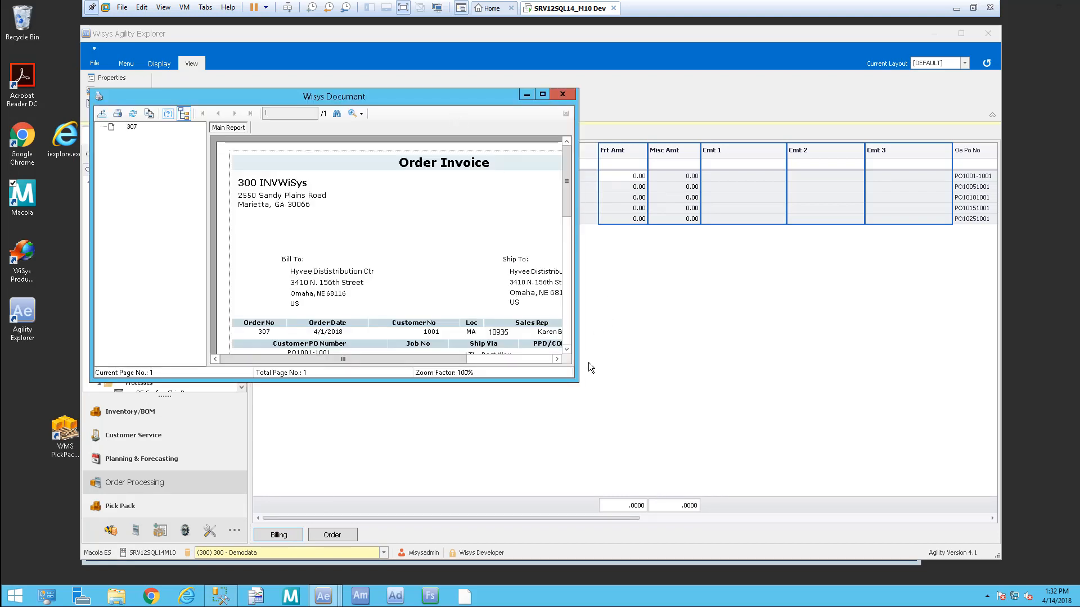
# Step: Close each invoice preview for orders 307 through 312, confirming the next invoice each time
pyautogui.moveTo(565, 197); pyautogui.dragTo(568, 262)
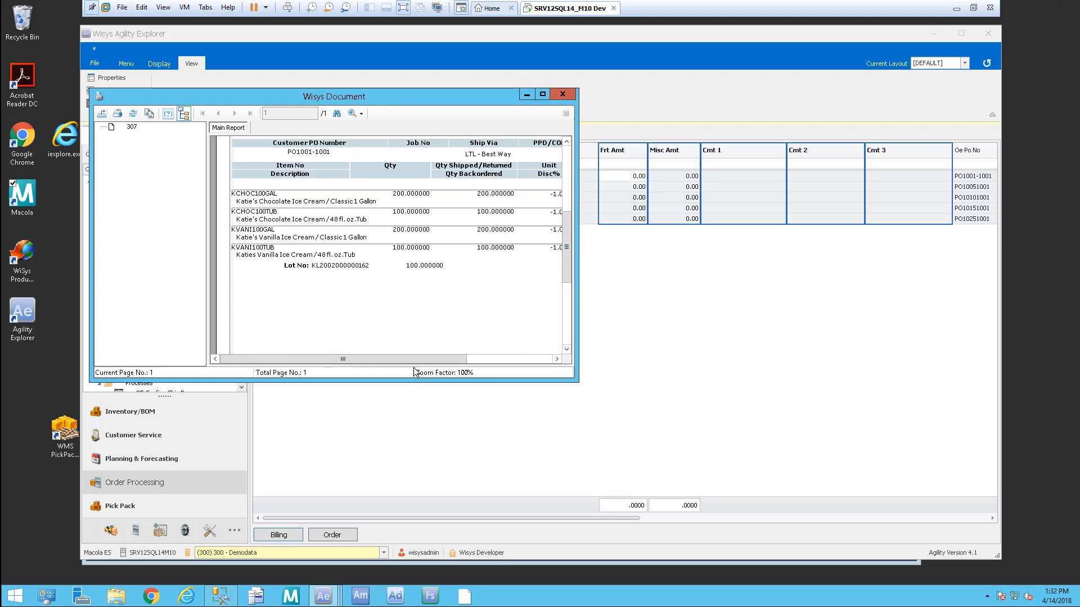
pyautogui.moveTo(441, 359); pyautogui.dragTo(265, 360)
pyautogui.click(563, 94)
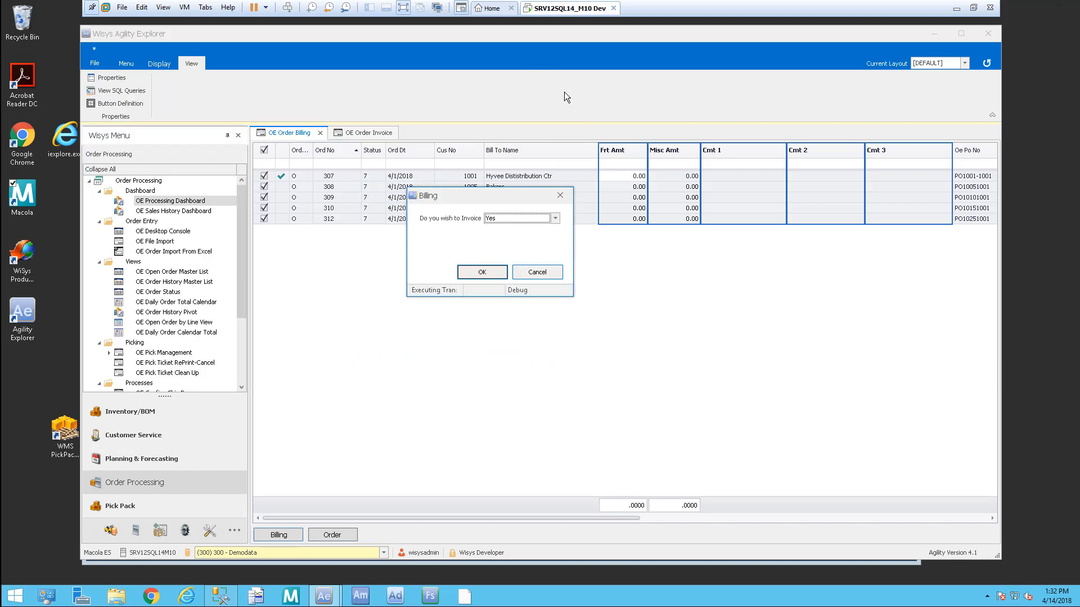
pyautogui.click(476, 275)
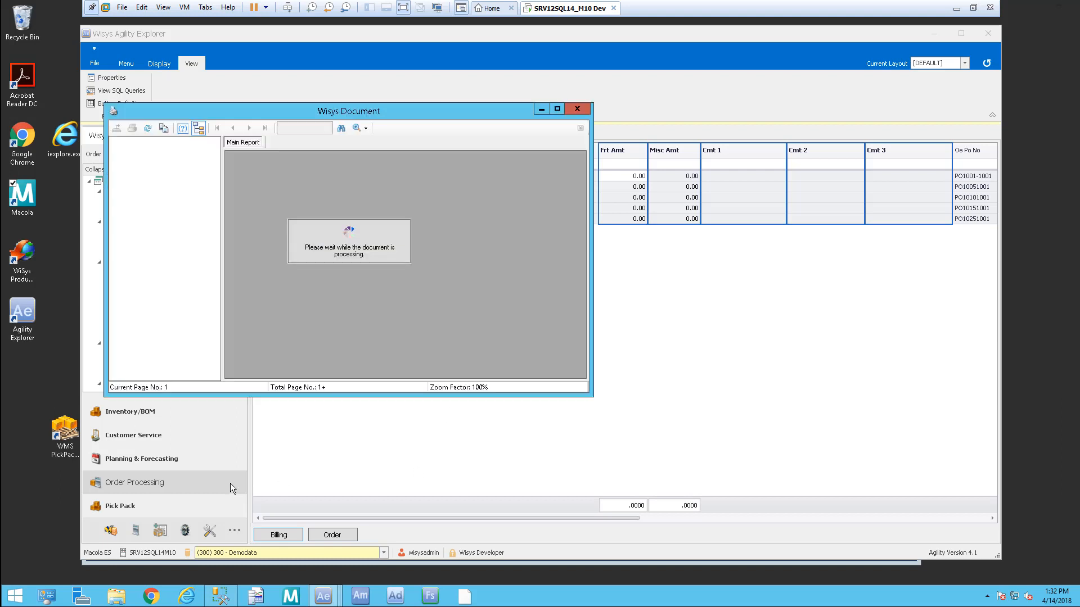
pyautogui.click(578, 109)
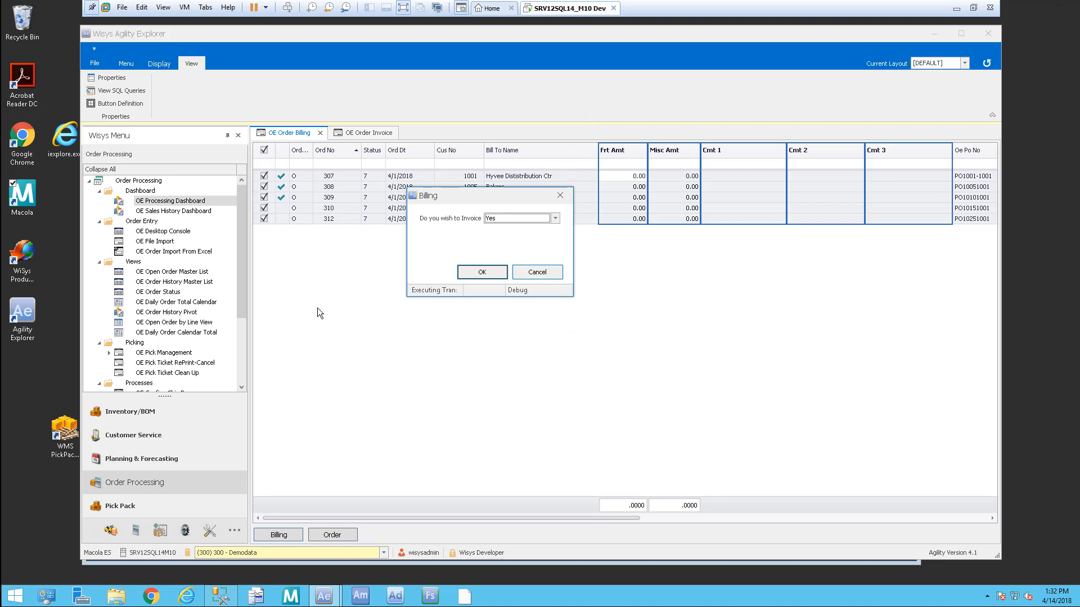
pyautogui.press('Return')
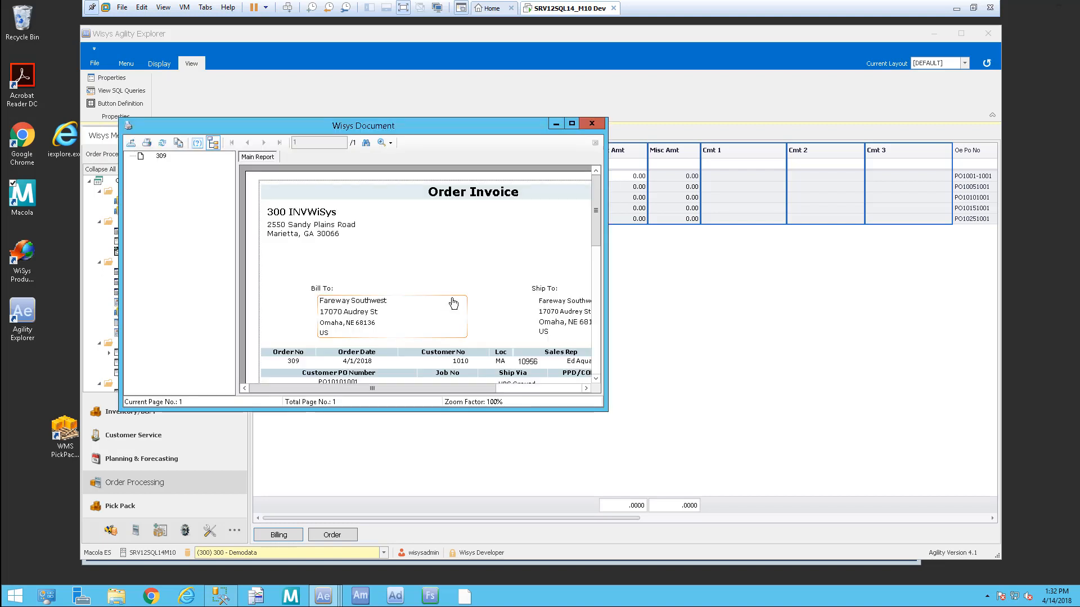
pyautogui.click(594, 124)
pyautogui.press('Return')
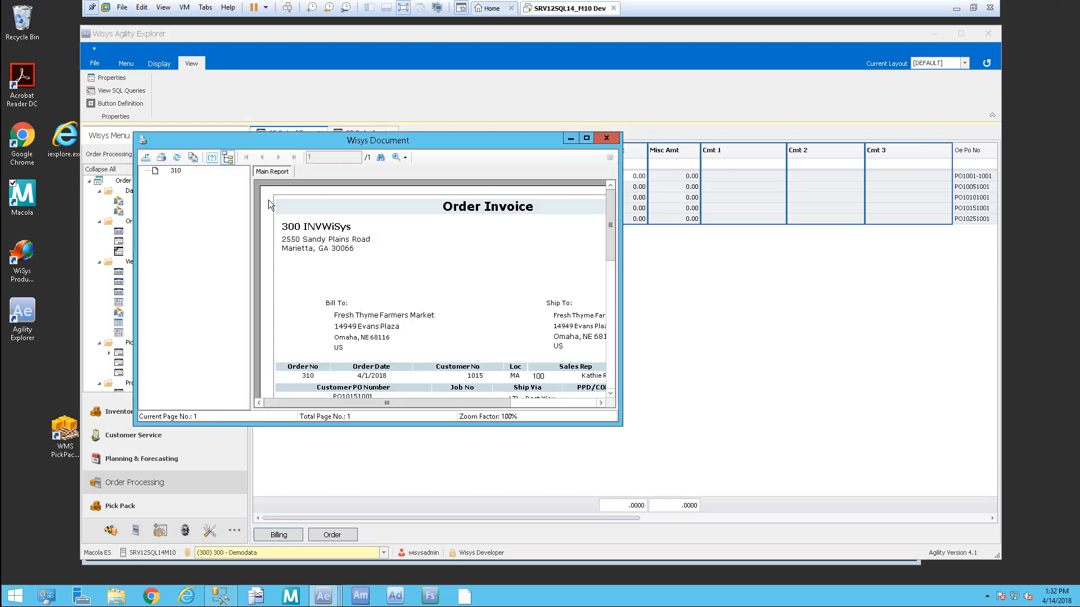
pyautogui.click(612, 140)
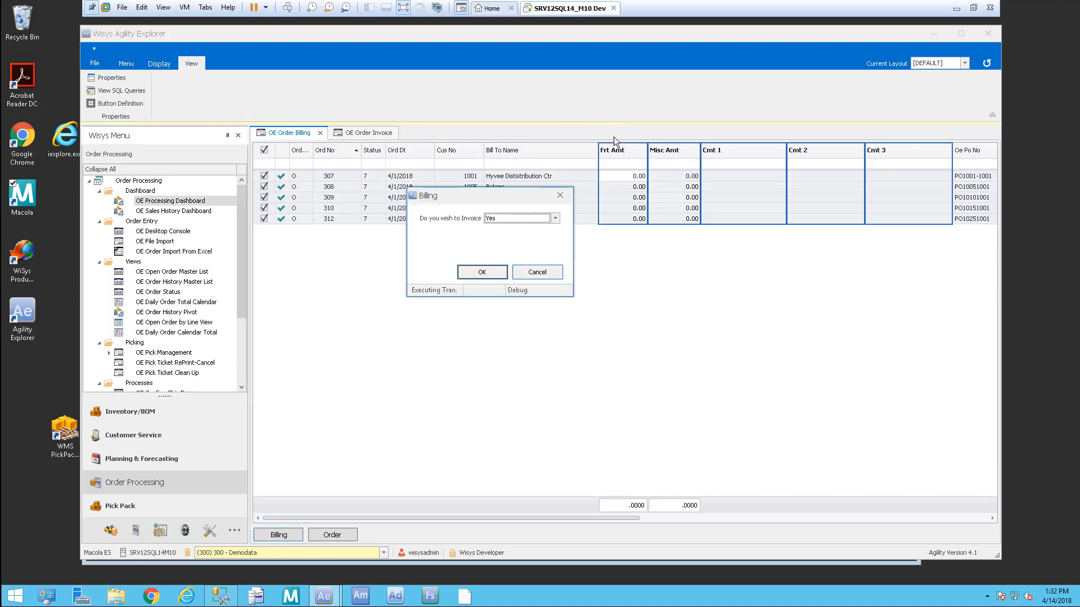
pyautogui.press('Return')
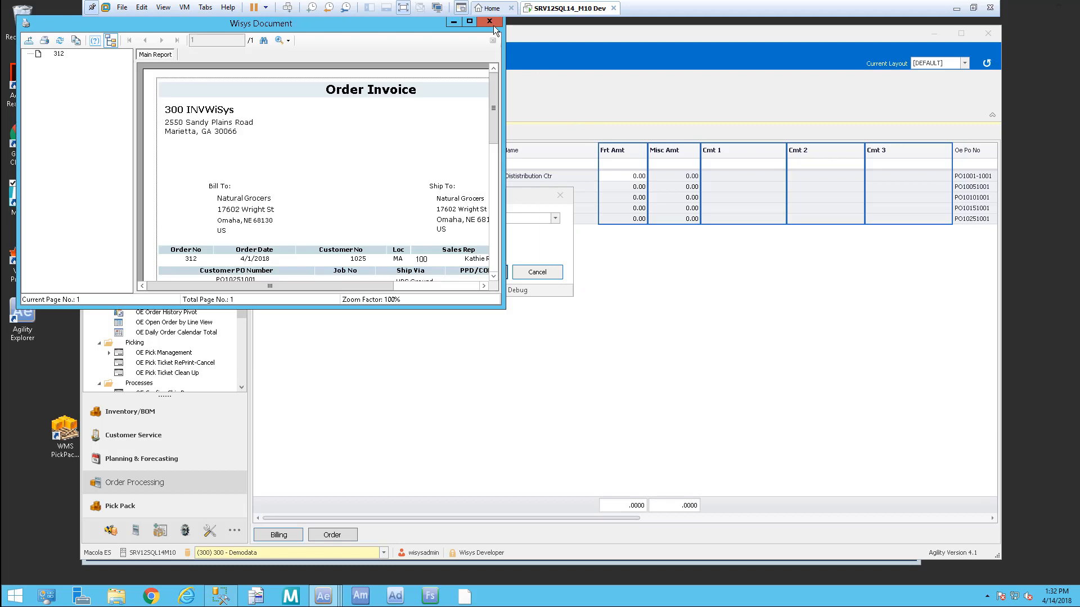
pyautogui.click(494, 22)
pyautogui.press('Return')
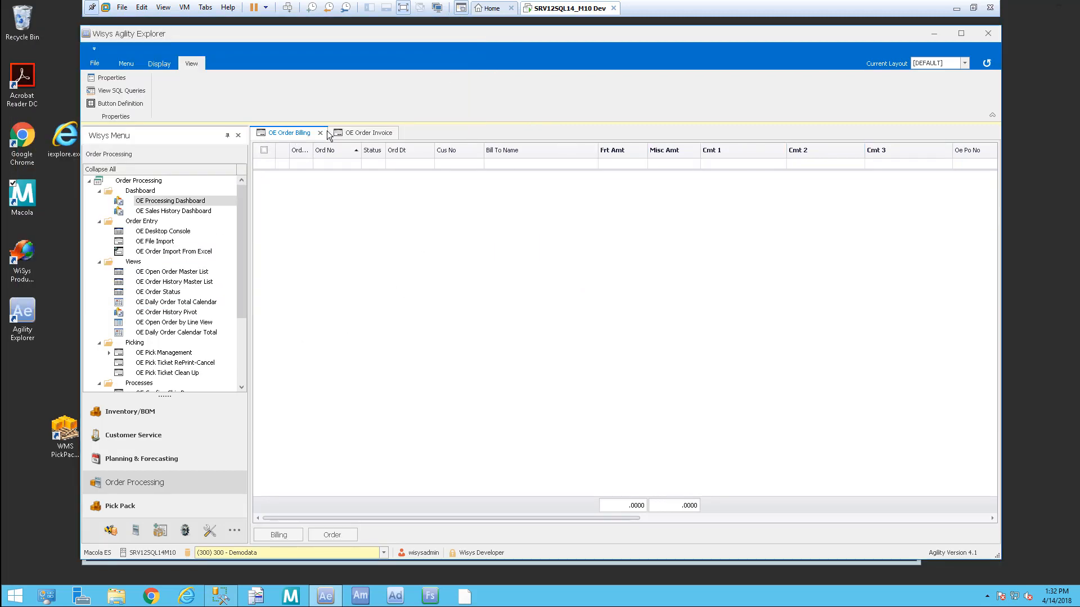
# Step: Refresh OE Order Invoice to list orders 89, 108, 109 and 235 awaiting invoicing
pyautogui.click(371, 133)
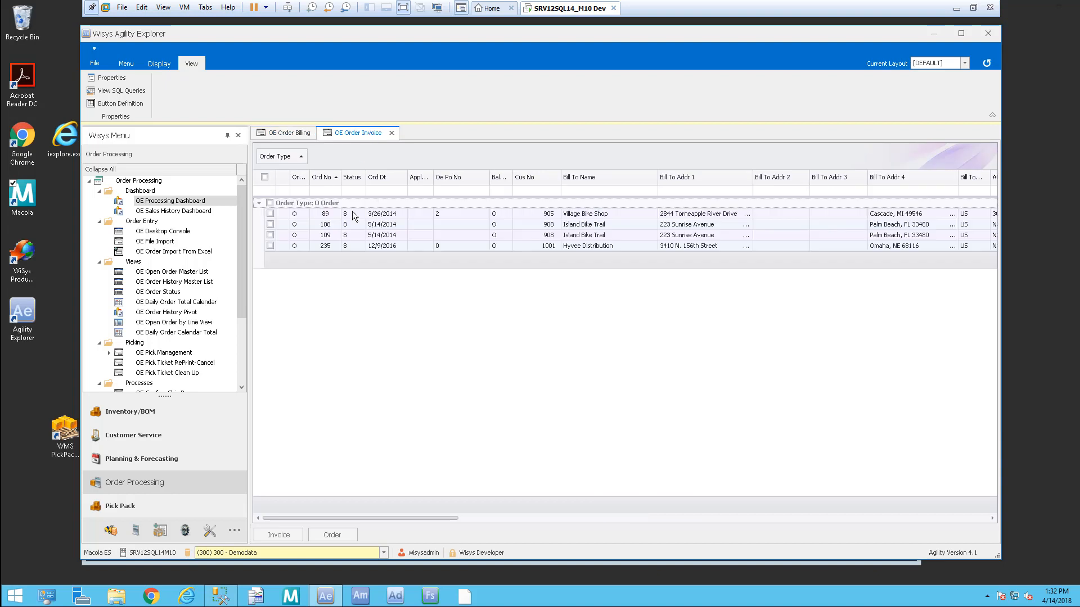
pyautogui.click(988, 65)
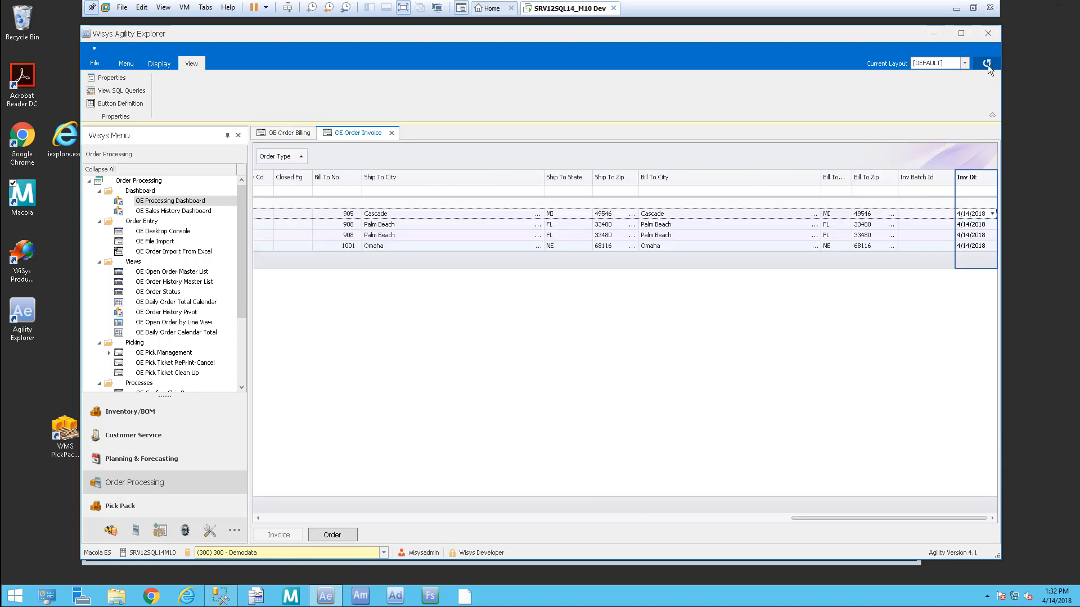
pyautogui.moveTo(903, 516); pyautogui.dragTo(307, 512)
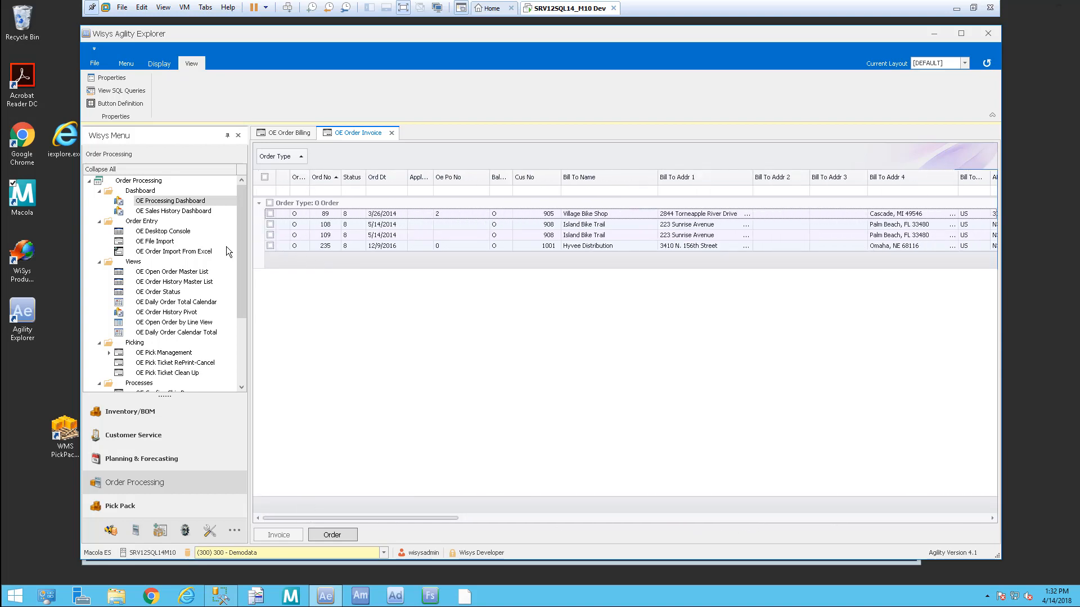
pyautogui.moveTo(243, 290); pyautogui.dragTo(253, 364)
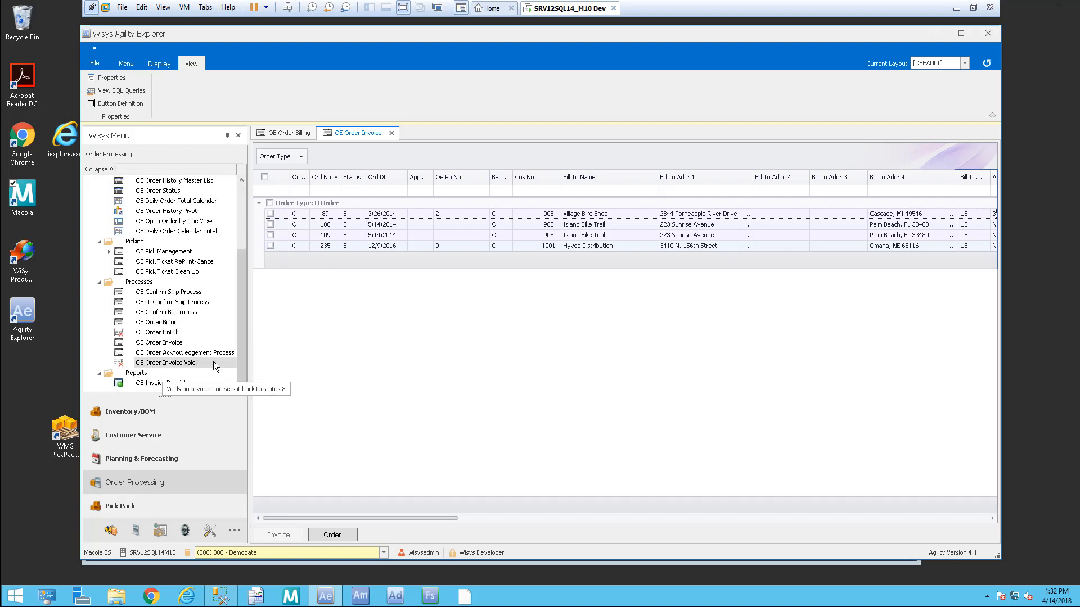
# Step: Void the invoices for orders 105 and 307 in OE Order Invoice Void
pyautogui.click(206, 363)
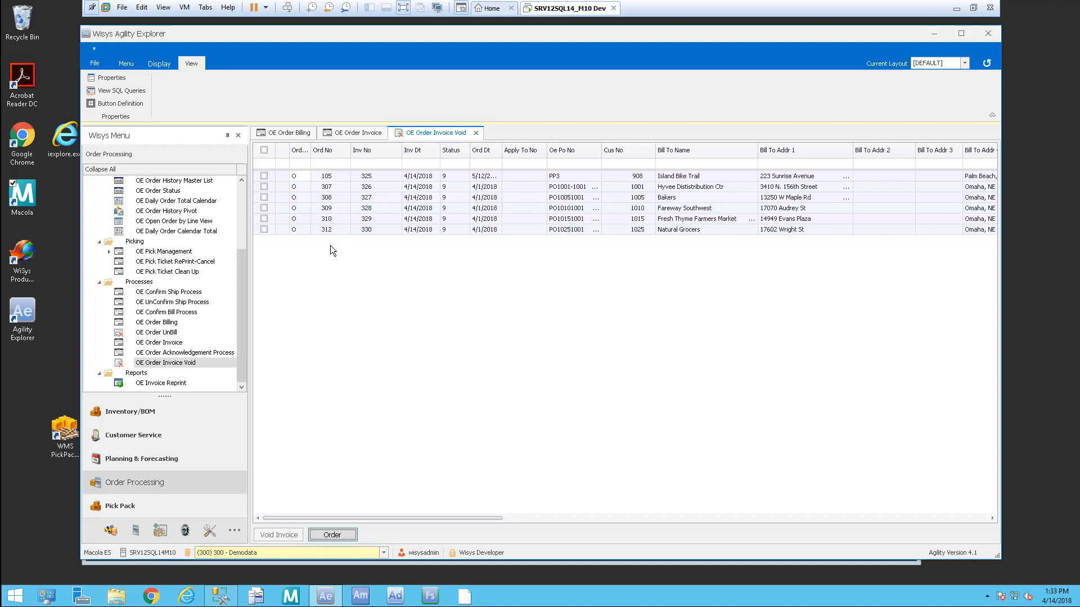
pyautogui.click(263, 176)
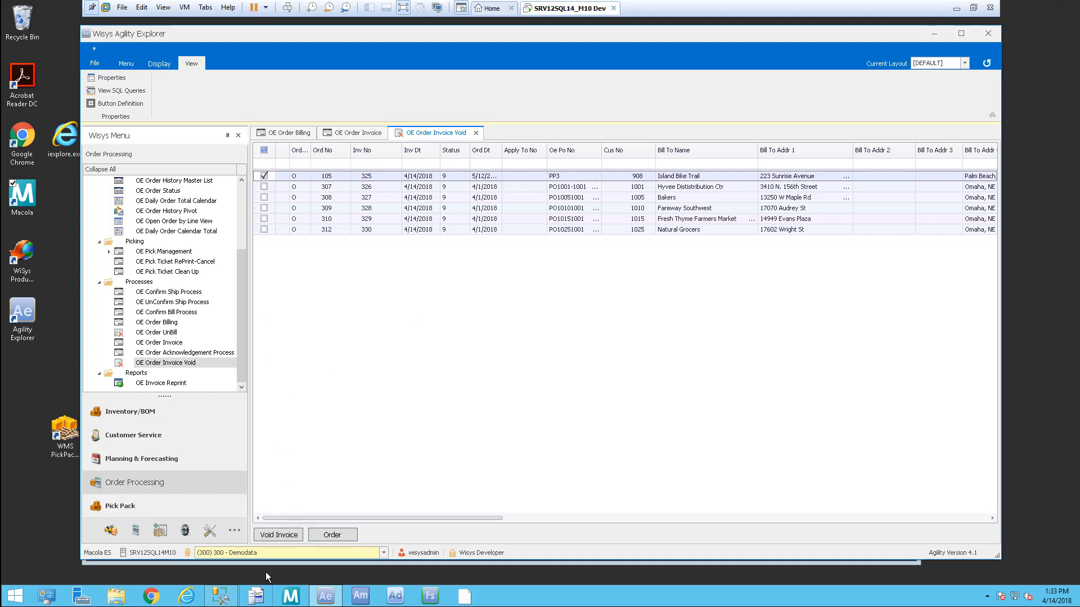
pyautogui.click(281, 534)
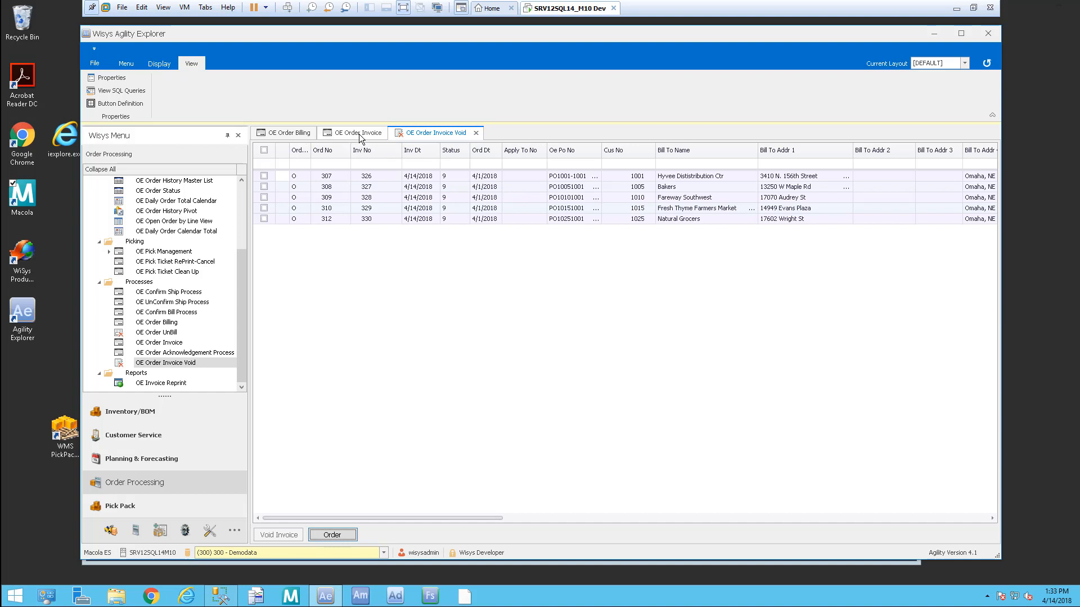
pyautogui.click(264, 176)
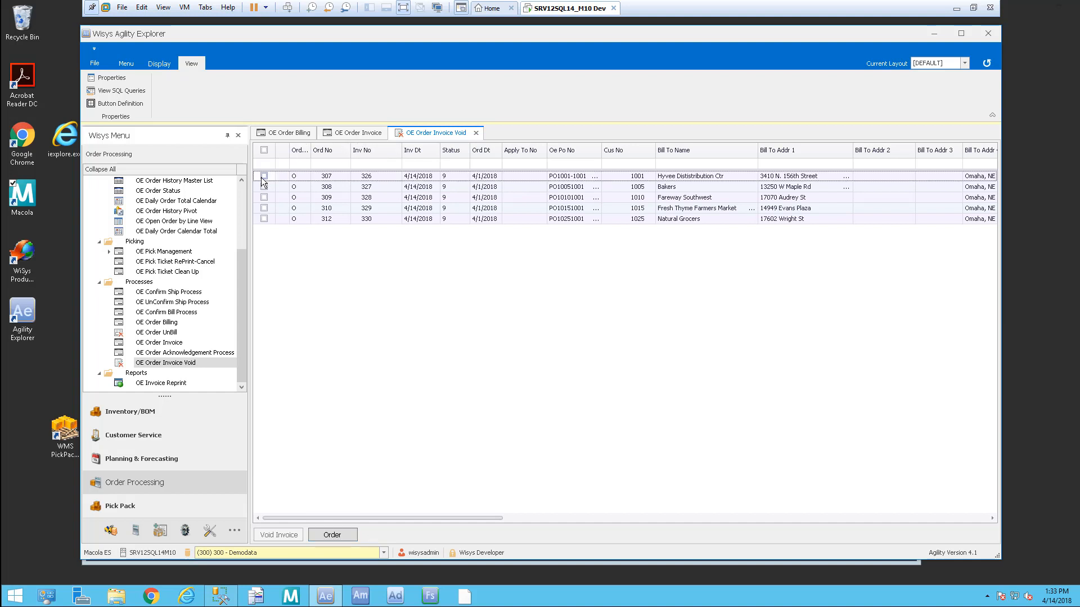
pyautogui.click(298, 531)
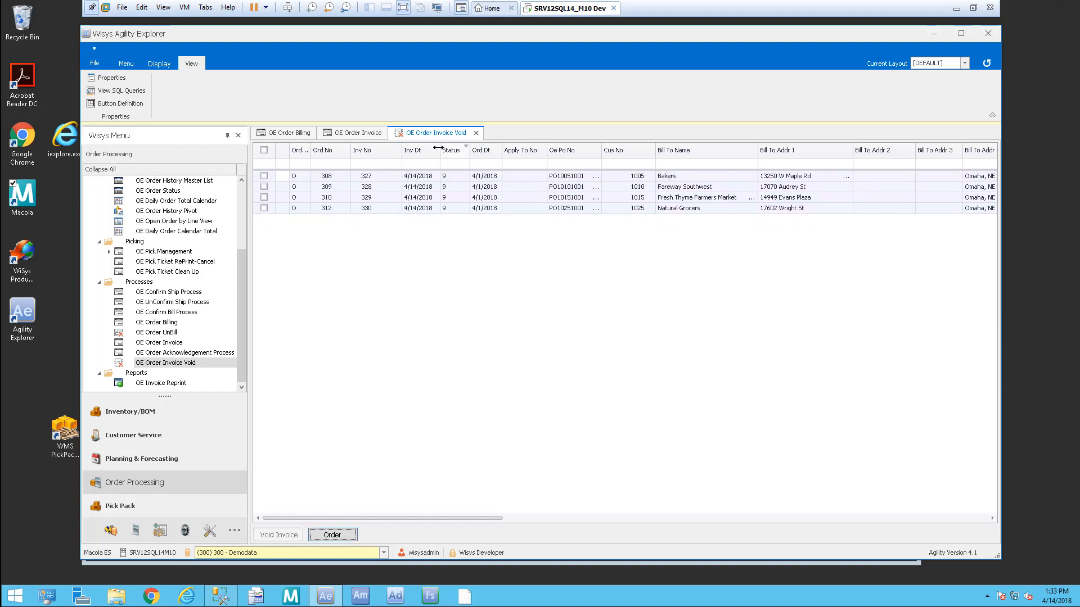
pyautogui.click(353, 132)
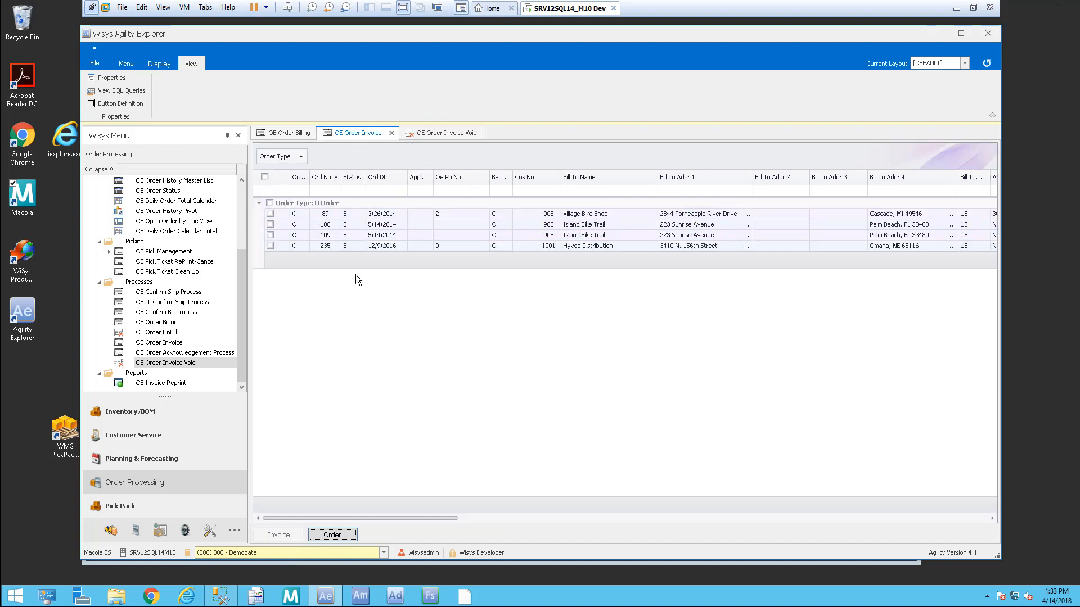
# Step: Refresh OE Order Invoice so voided orders 105 and 307 reappear, six orders in total
pyautogui.click(987, 63)
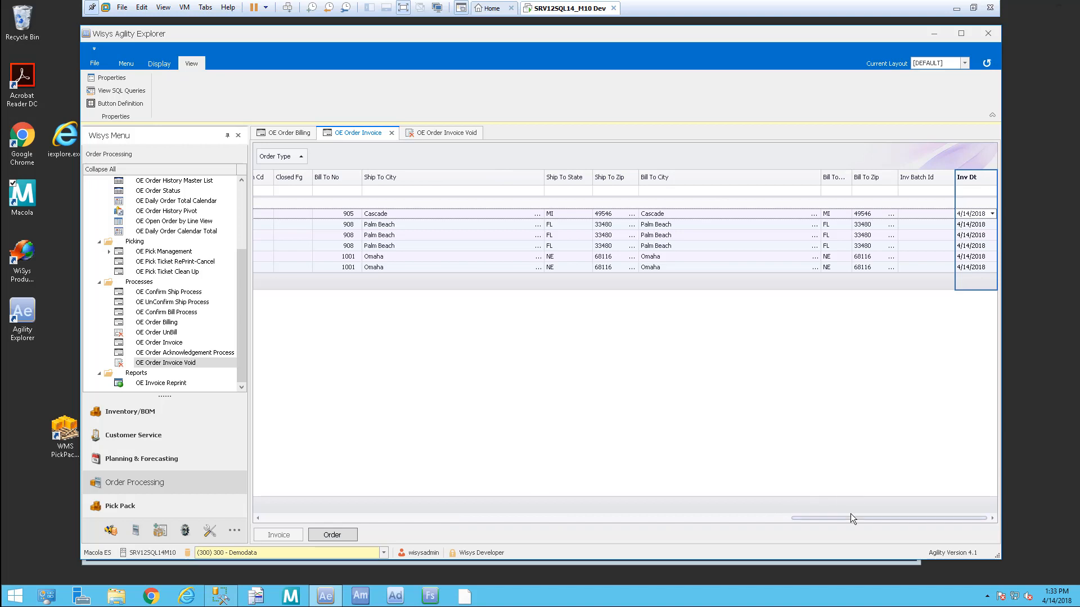
pyautogui.moveTo(851, 518); pyautogui.dragTo(285, 470)
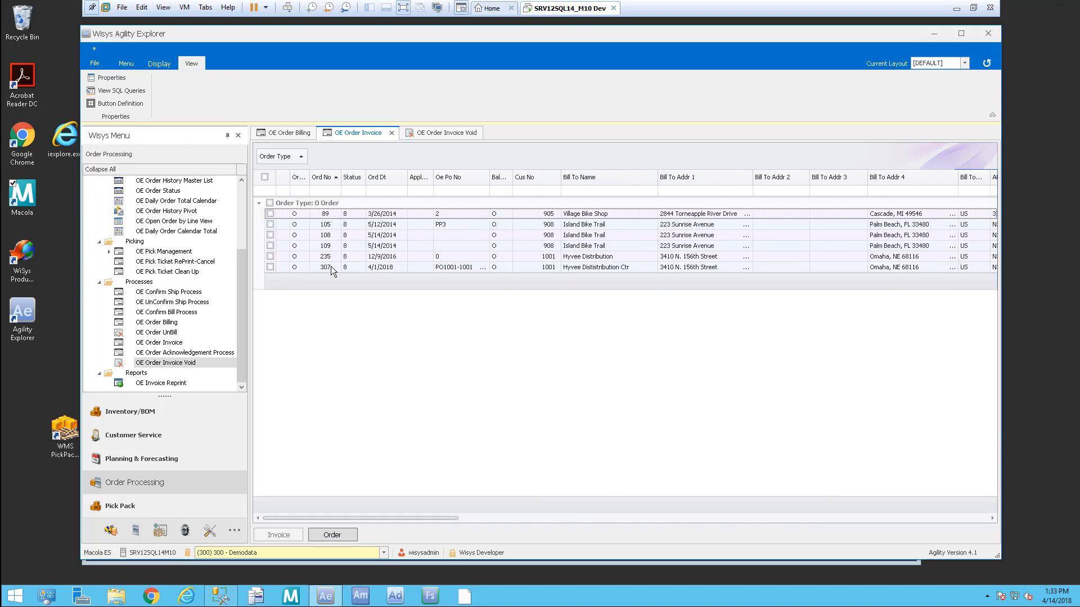
pyautogui.click(528, 268)
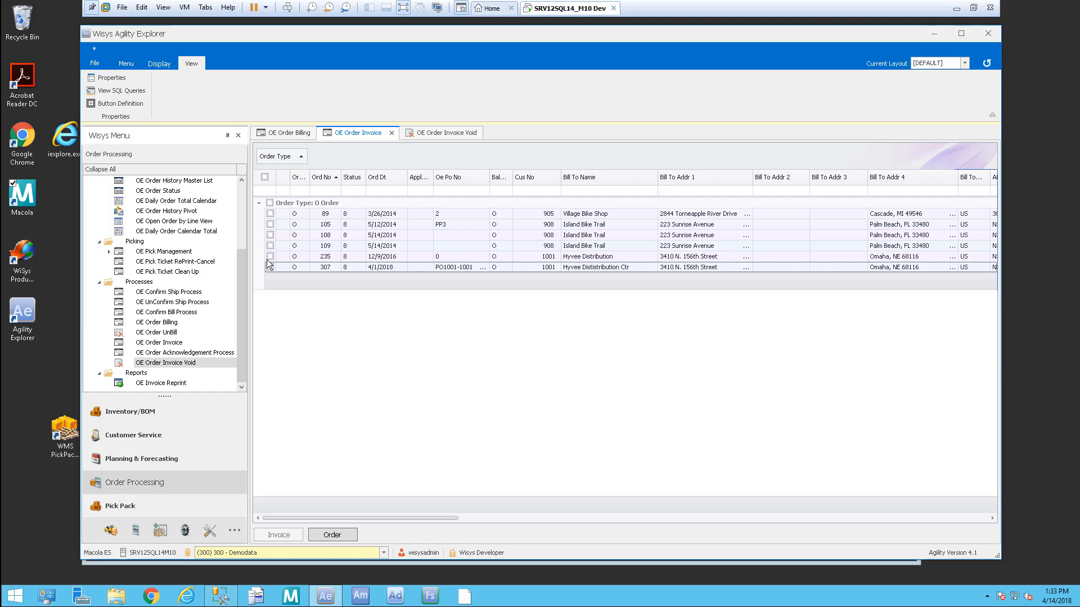
pyautogui.moveTo(241, 366); pyautogui.dragTo(251, 274)
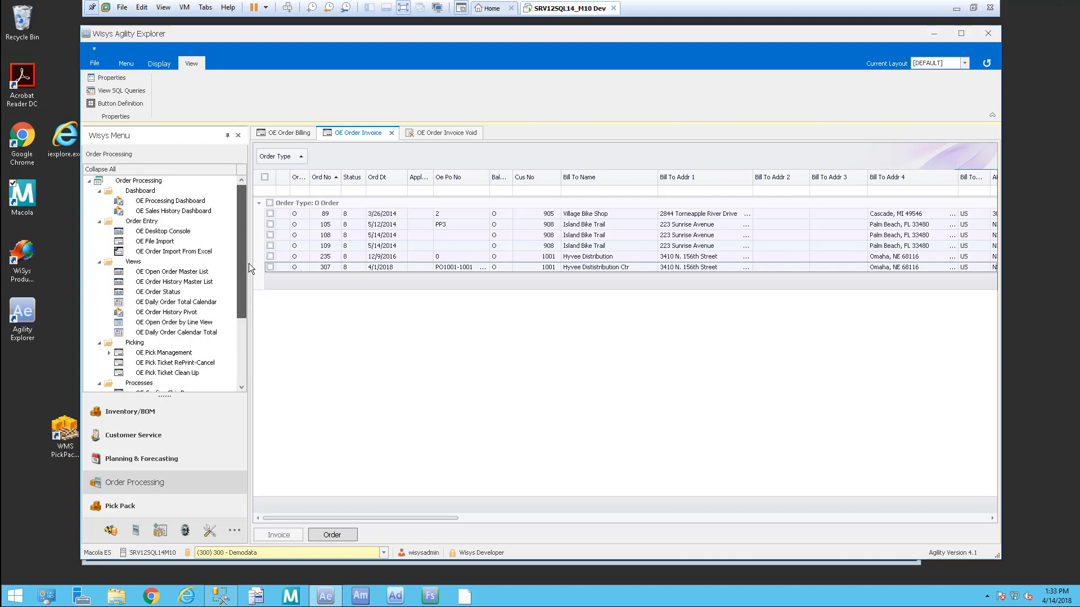
pyautogui.click(174, 231)
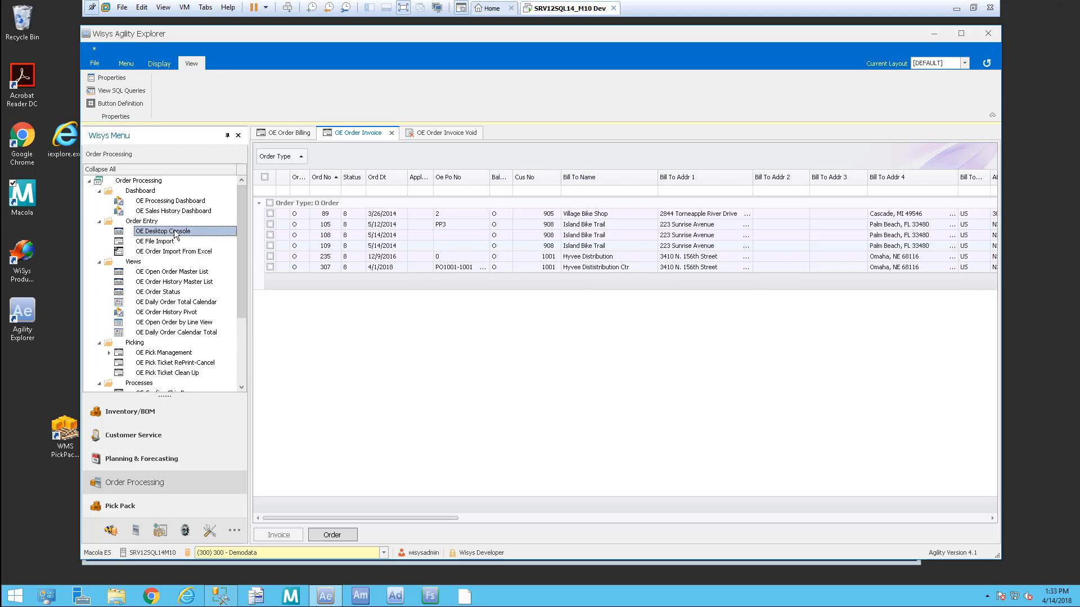
# Step: Open OE Desktop Console, launch Post Invoices, and close the 200 Post invoices window
pyautogui.doubleClick(175, 232)
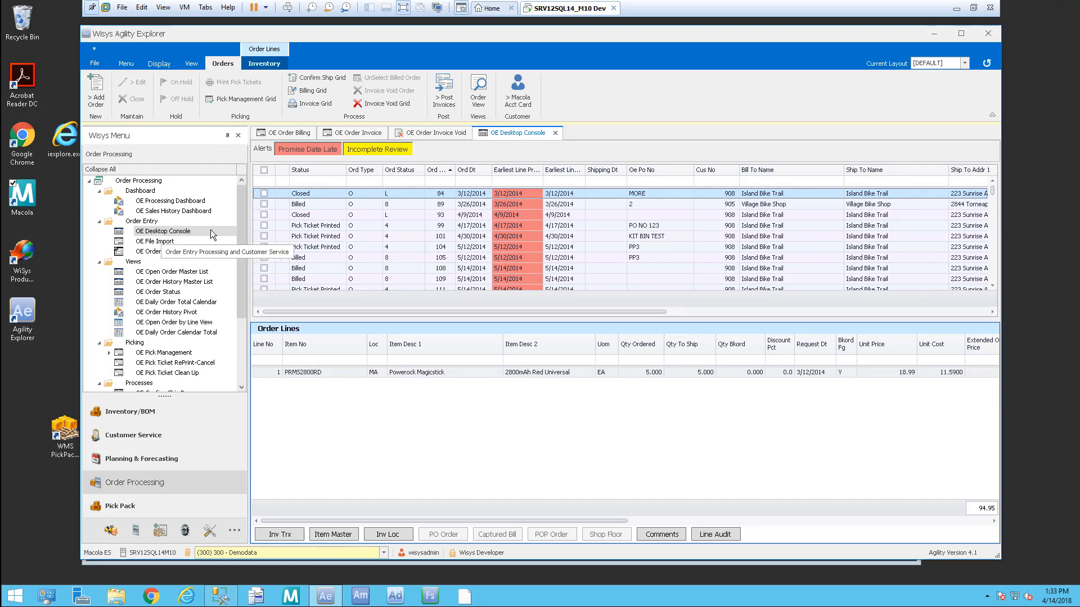
pyautogui.click(446, 93)
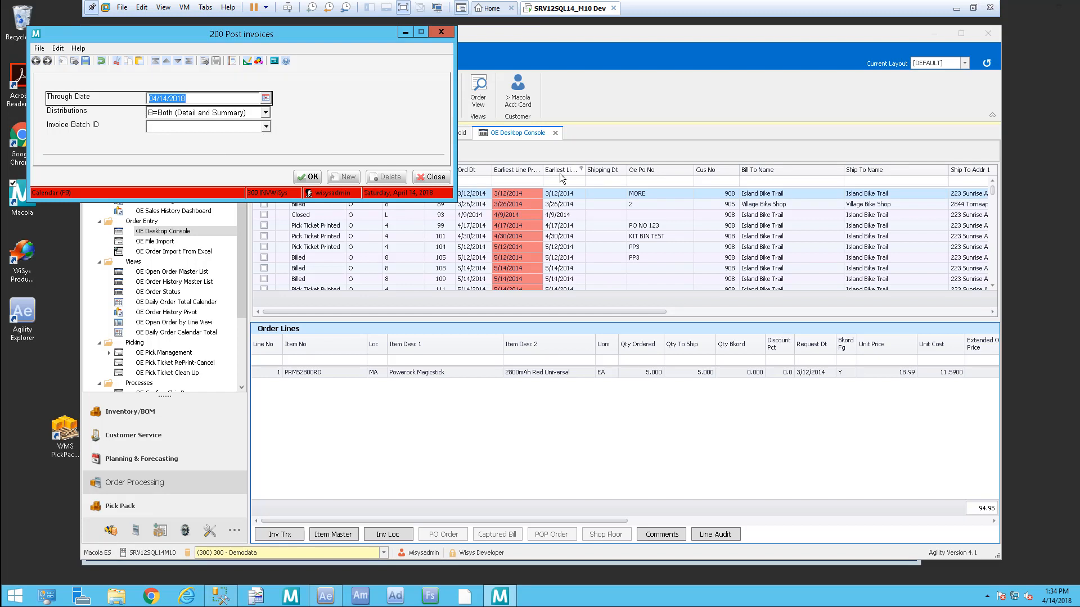
pyautogui.click(441, 177)
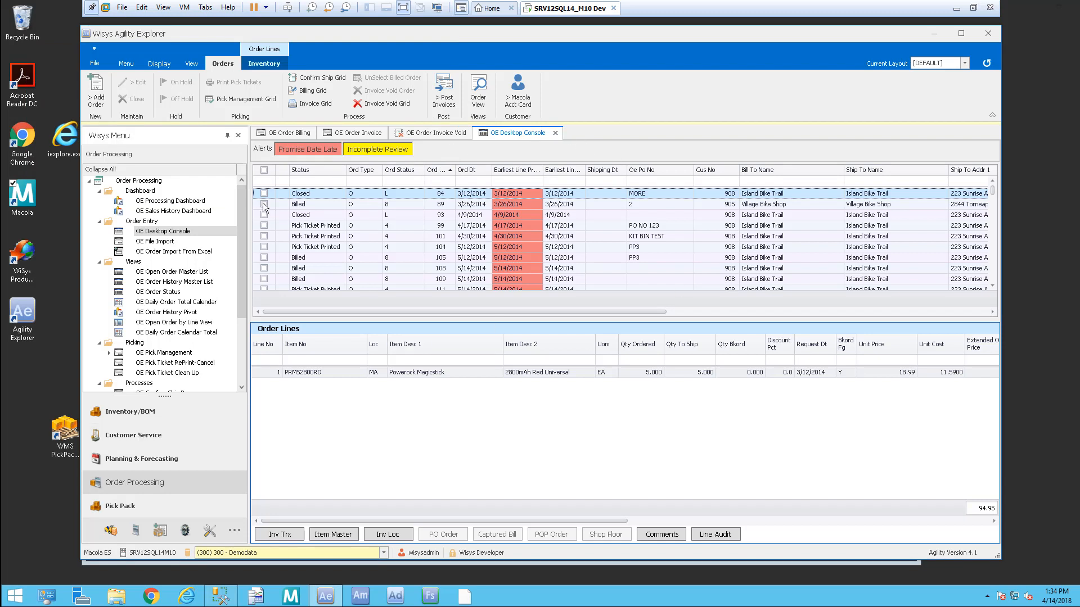
pyautogui.click(143, 487)
# Step: Open the OE Processing Dashboard and filter order detail via Invoiced, Pick Tick Printed, then Billed
pyautogui.doubleClick(190, 201)
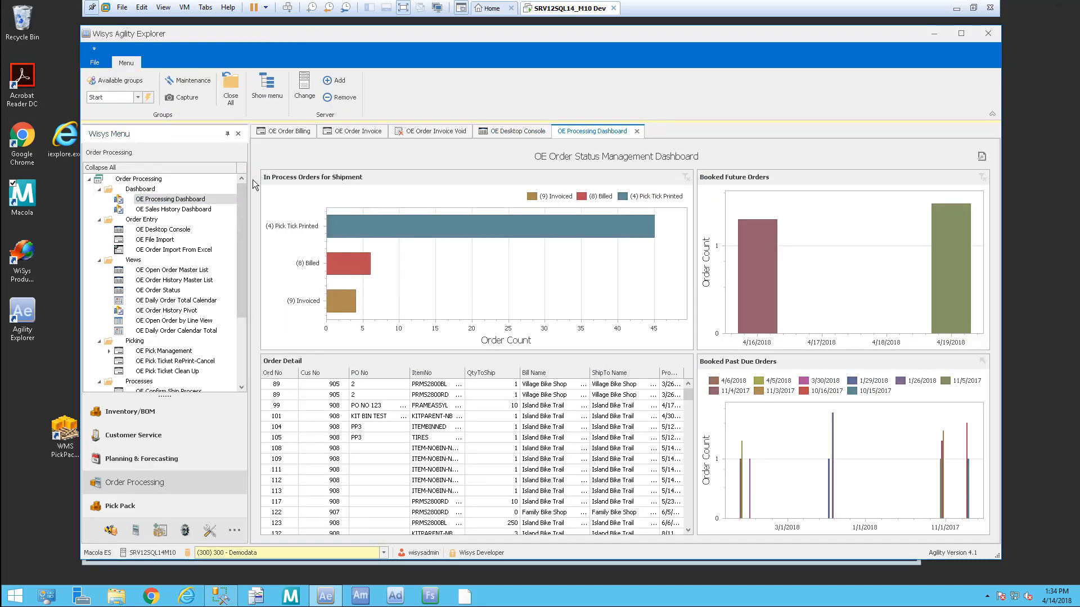
pyautogui.click(347, 304)
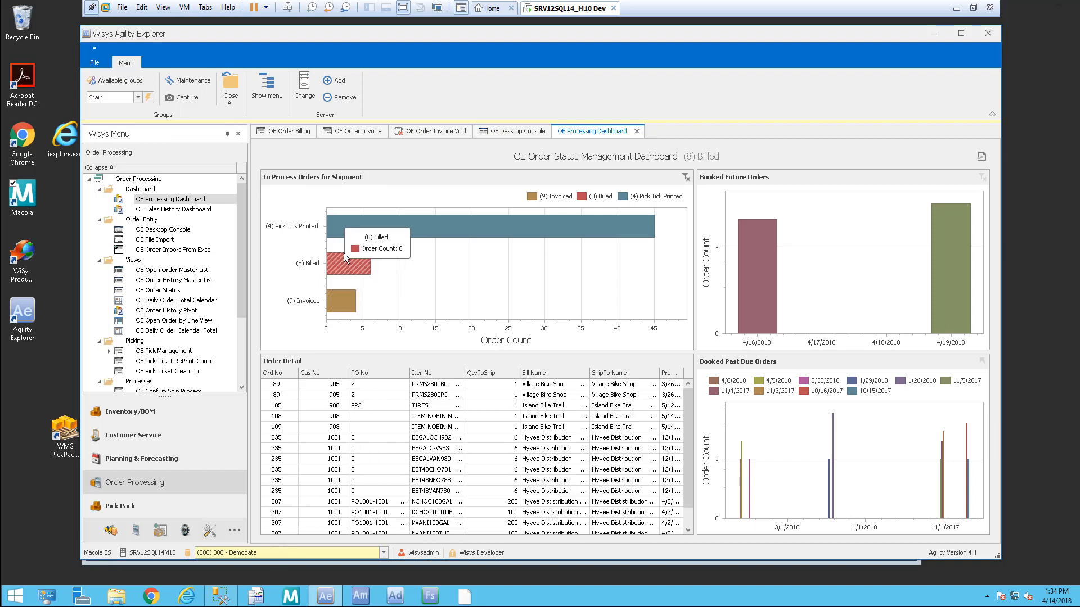
pyautogui.click(345, 225)
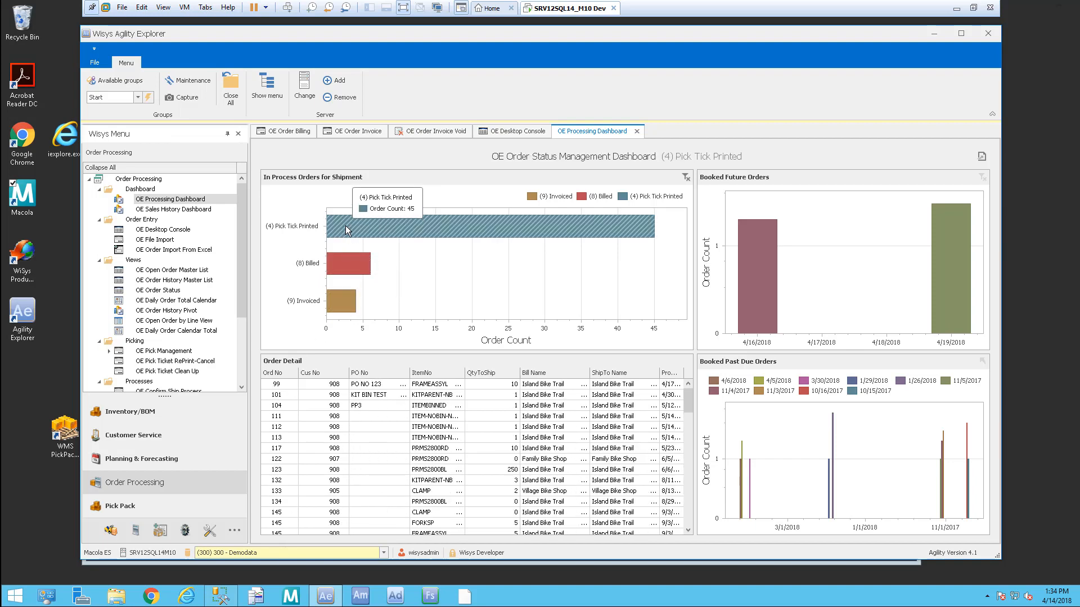
pyautogui.click(346, 269)
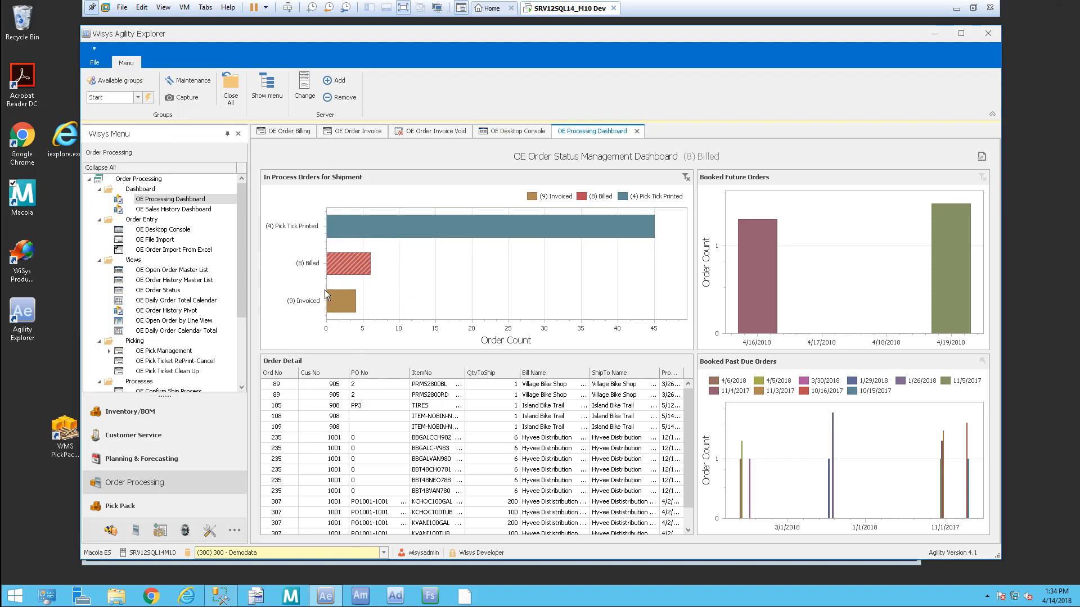
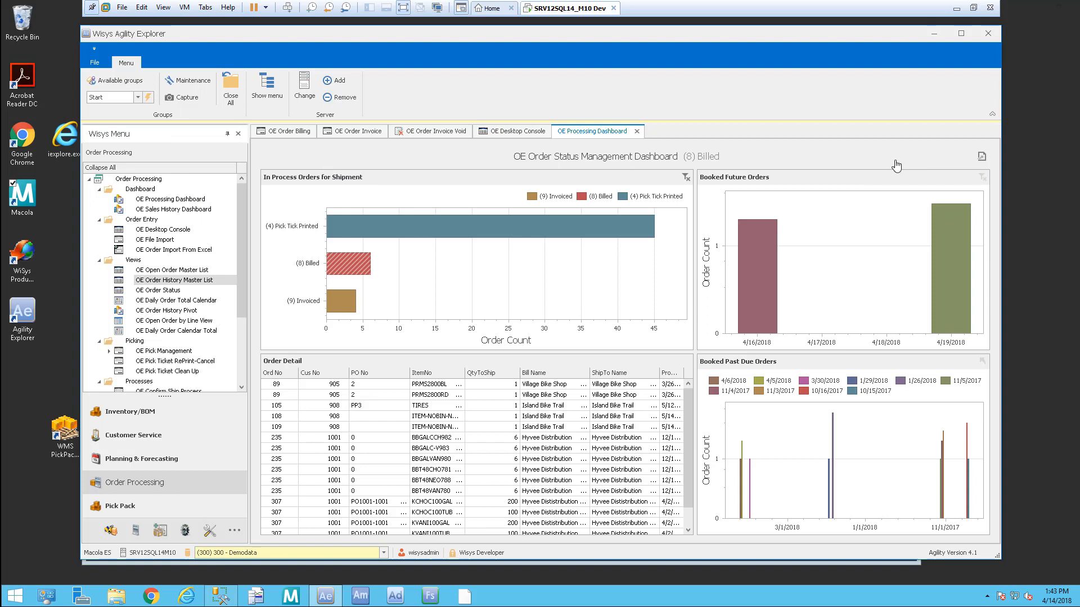
# Step: Preview the dashboard's print and export options, then view and close the OE Sales History Dashboard
pyautogui.click(981, 158)
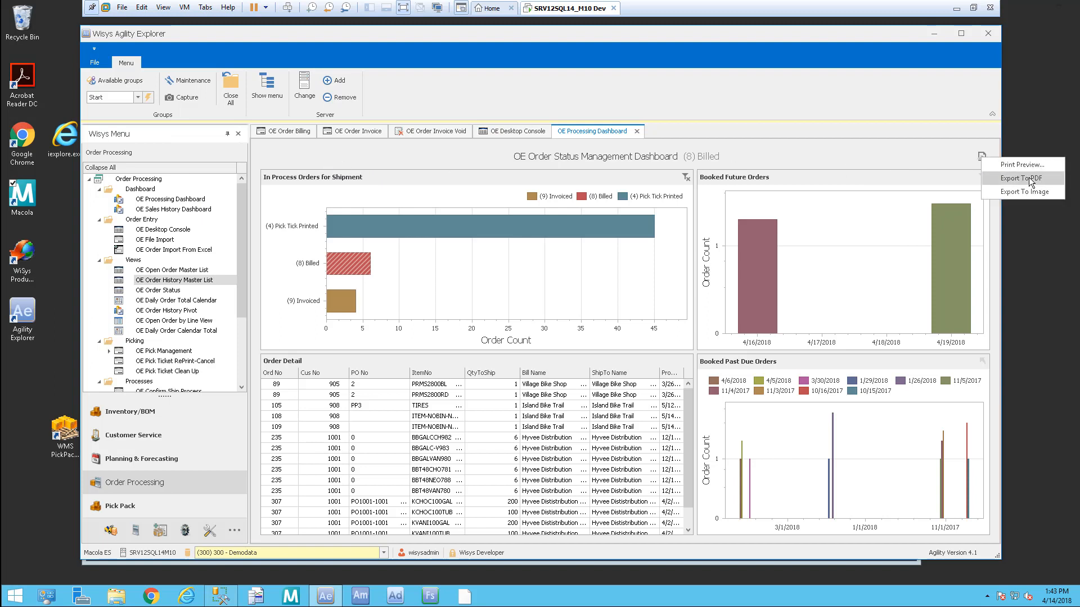
pyautogui.click(822, 144)
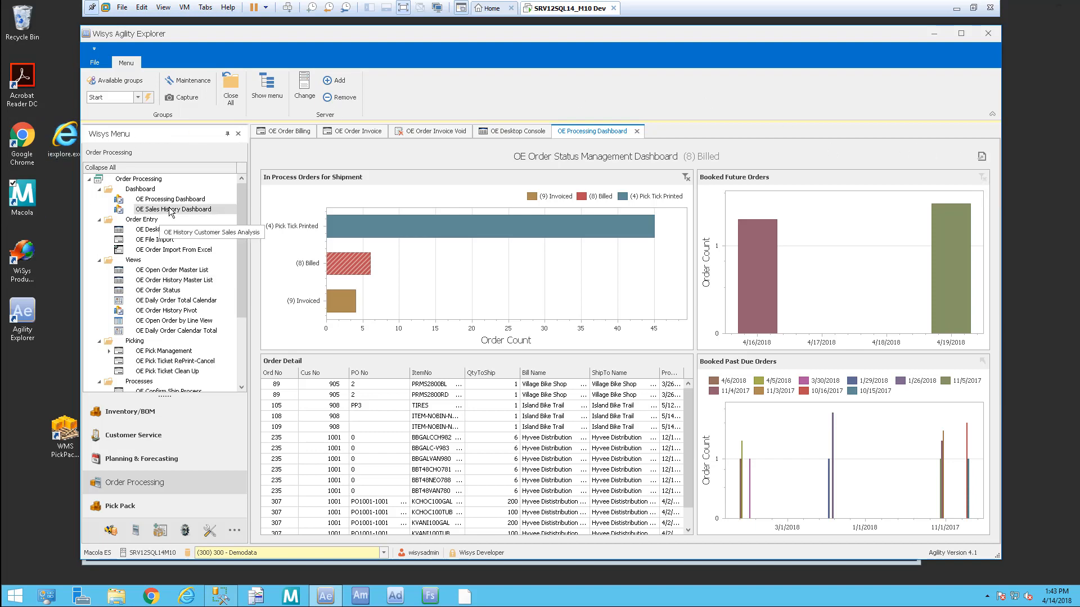
pyautogui.doubleClick(186, 212)
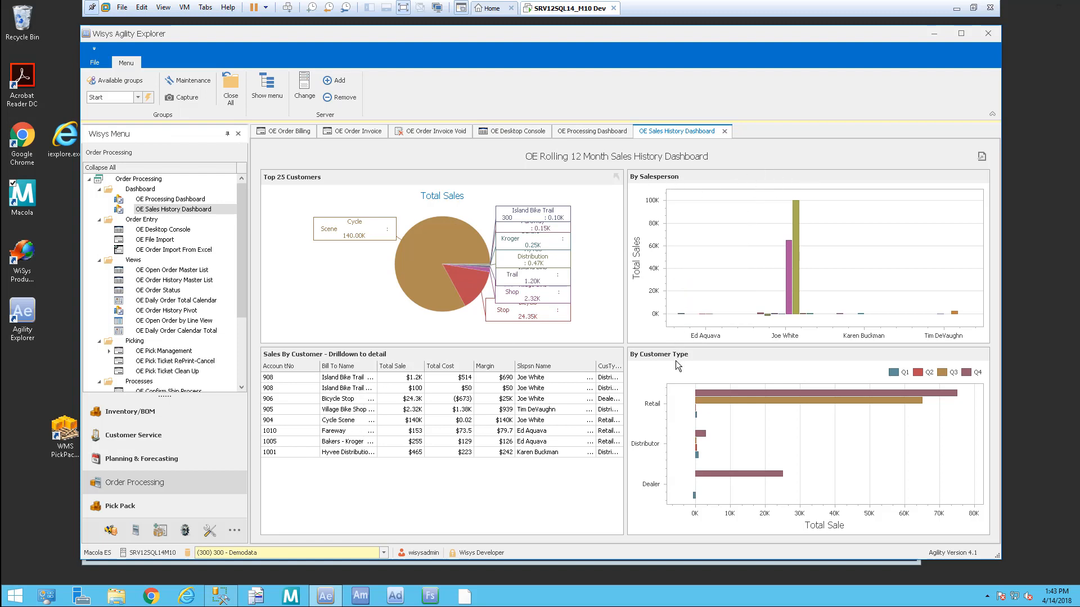
pyautogui.click(724, 131)
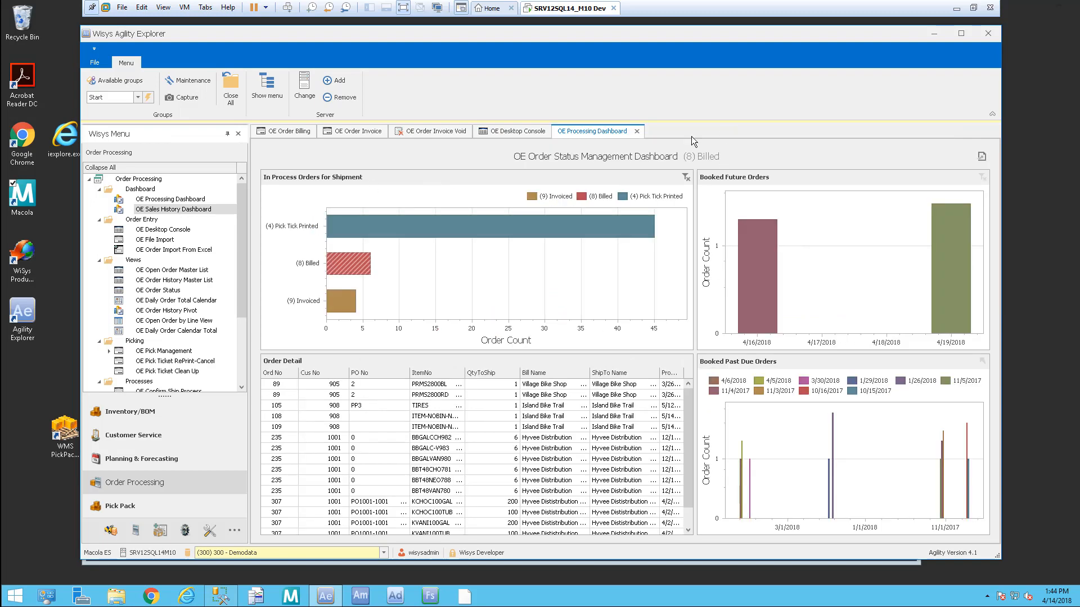
# Step: Load the OE Order History Pivot, group its rows by salesperson number, then close it
pyautogui.click(193, 312)
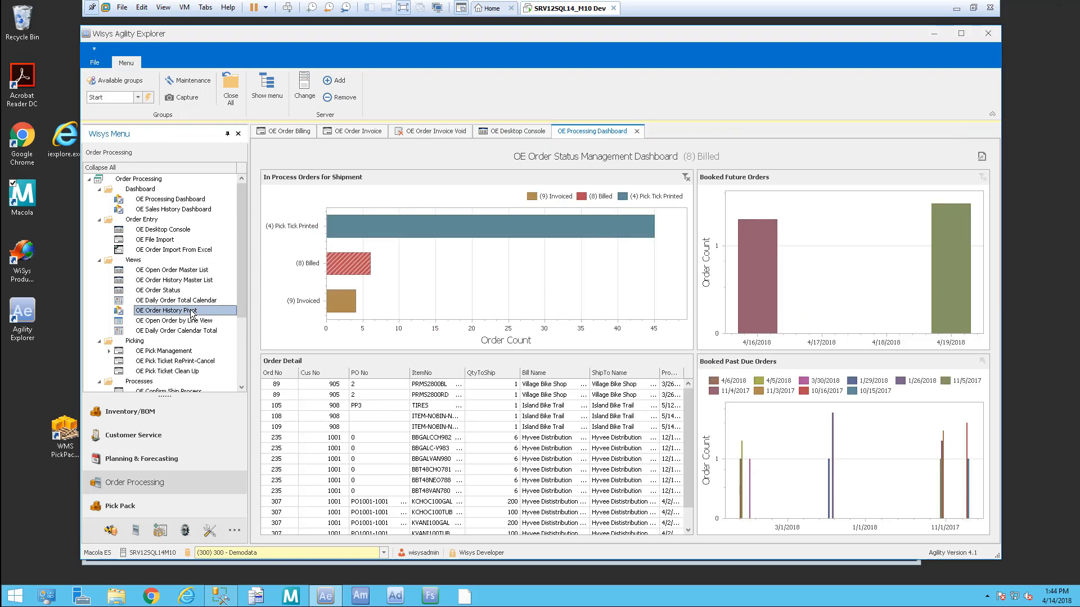
pyautogui.doubleClick(191, 311)
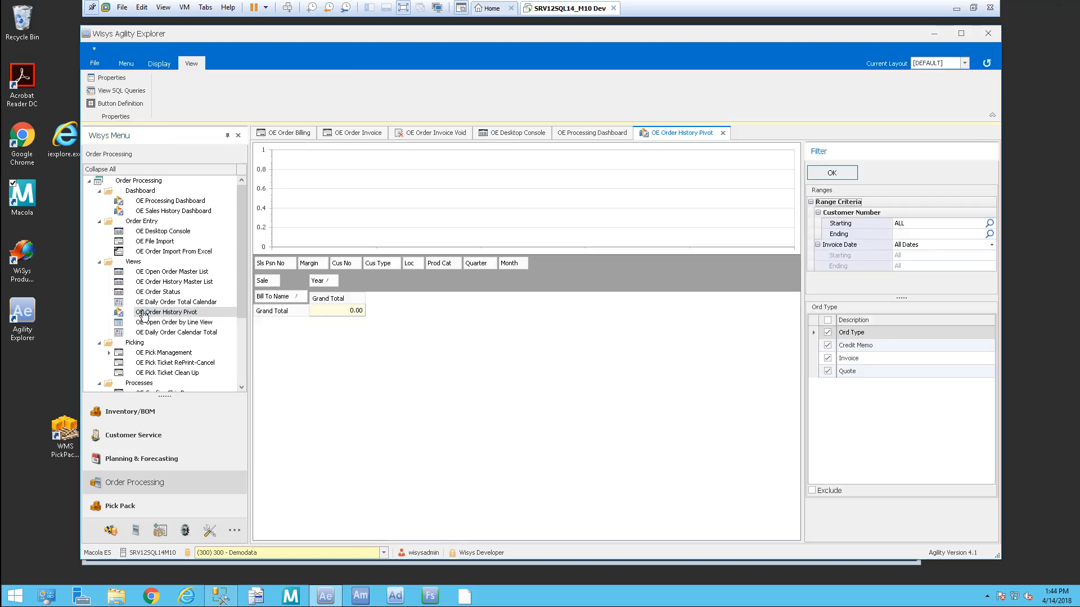
pyautogui.click(849, 173)
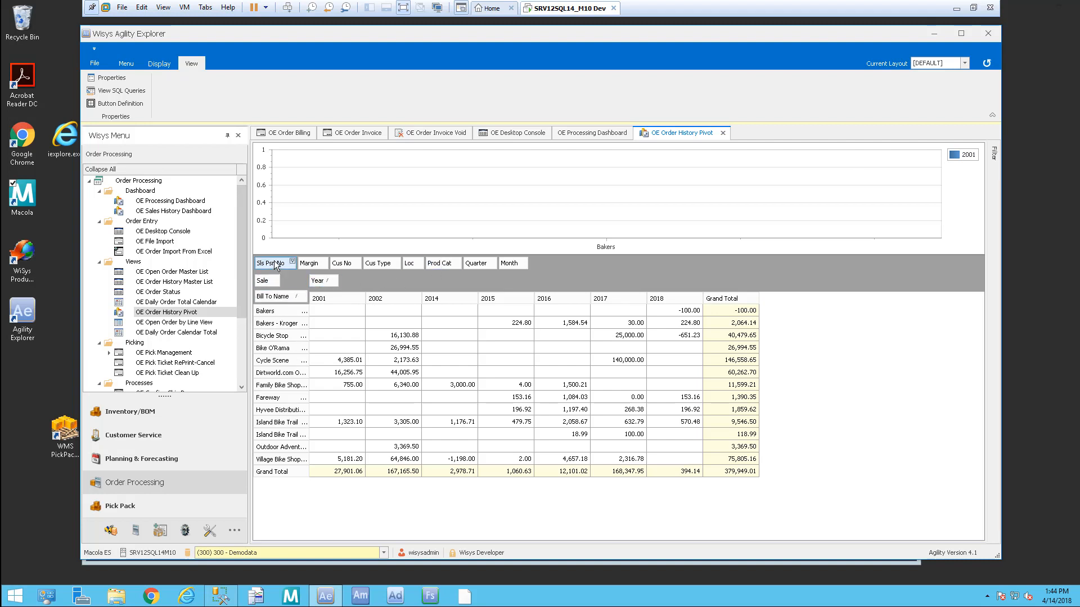
pyautogui.moveTo(276, 264); pyautogui.dragTo(264, 300)
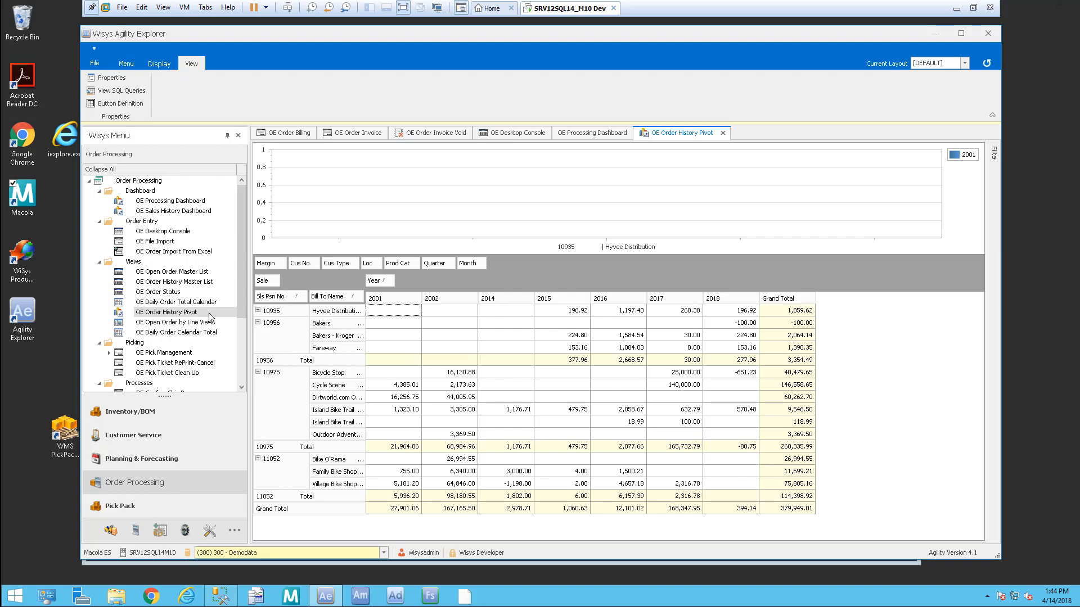
pyautogui.click(723, 133)
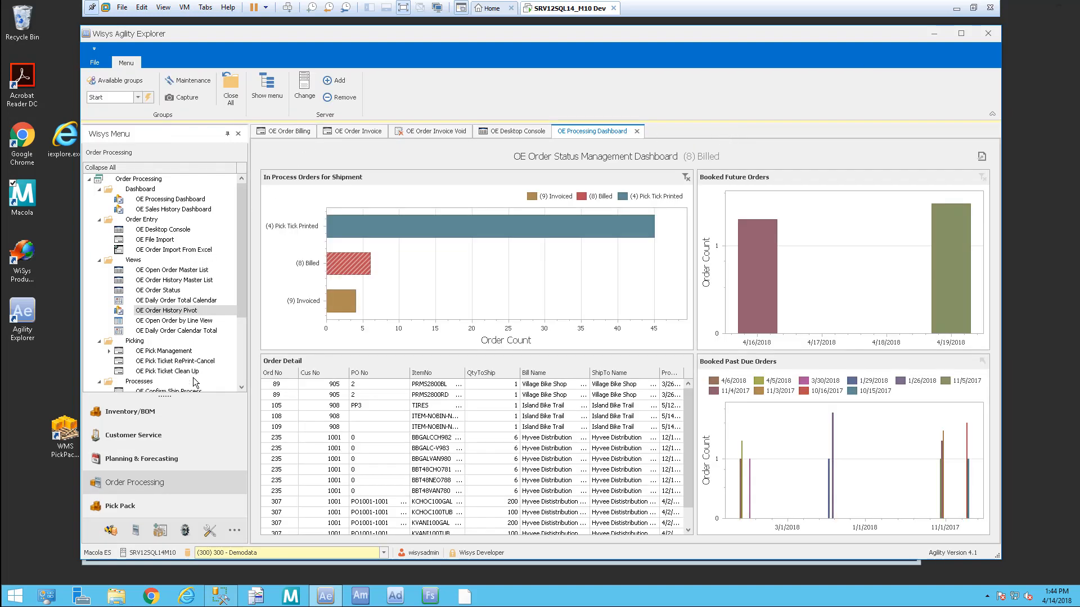
# Step: Open AR Mgmt Interactive Dashboard ES, filter by 60-90, 30-60, then Over 90, selecting invoice 254
pyautogui.click(140, 459)
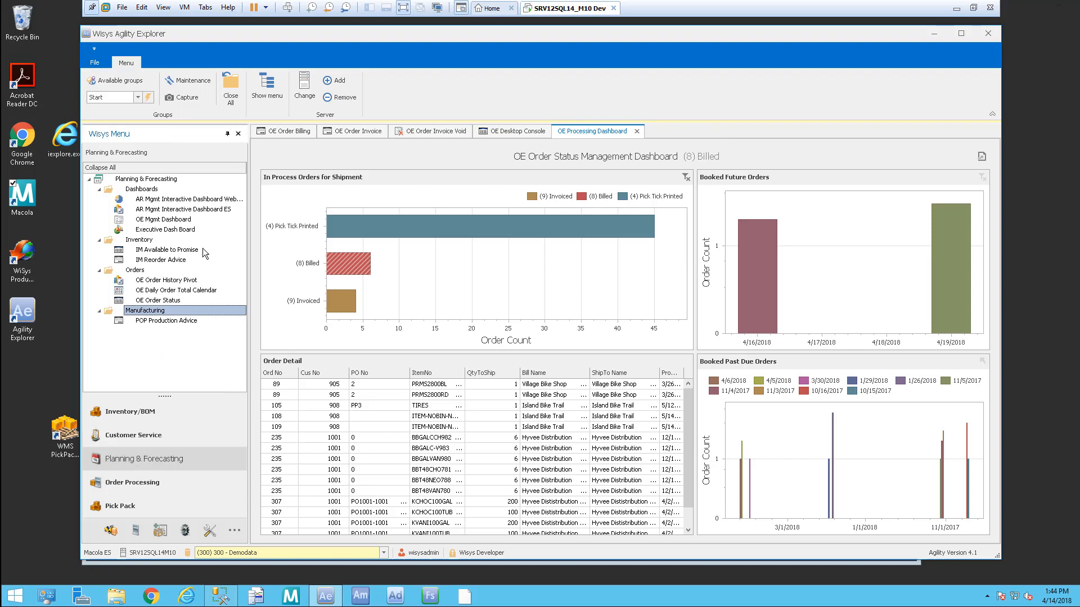
pyautogui.click(183, 208)
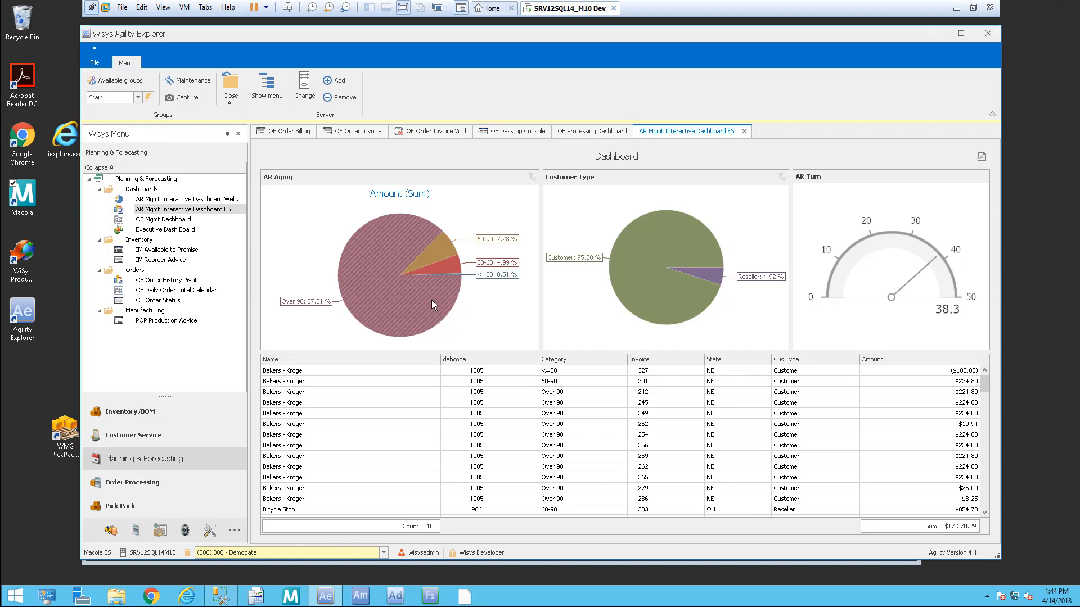
pyautogui.click(439, 251)
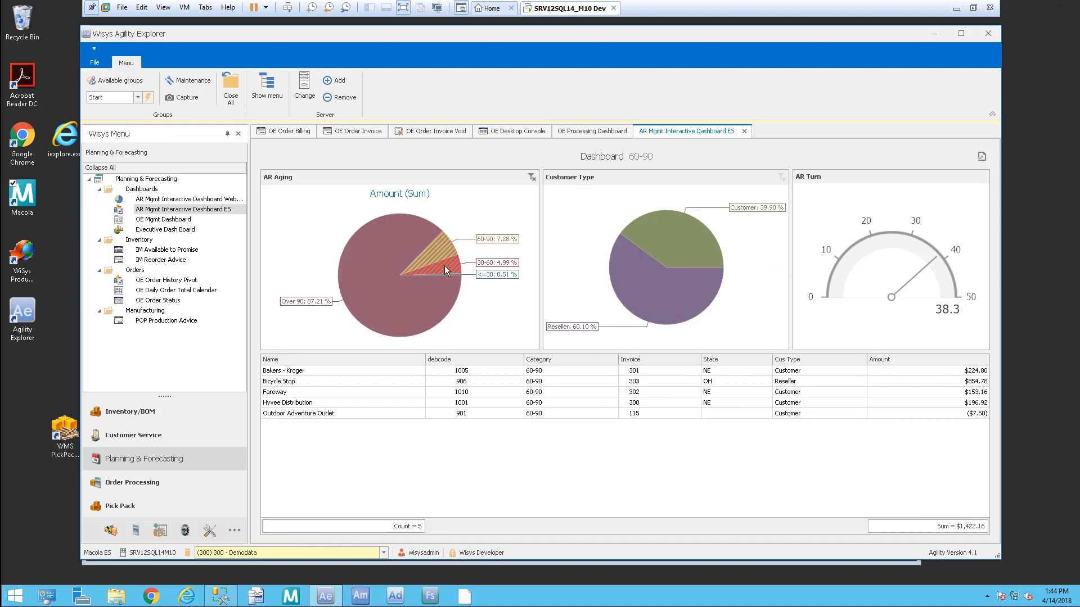
pyautogui.click(444, 266)
pyautogui.click(406, 308)
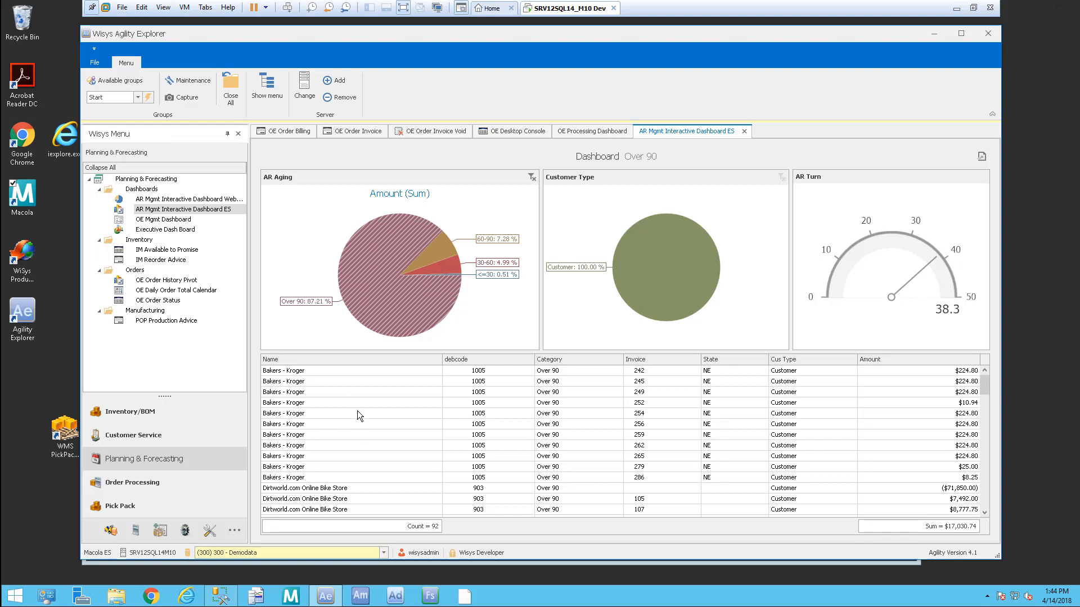
pyautogui.click(332, 414)
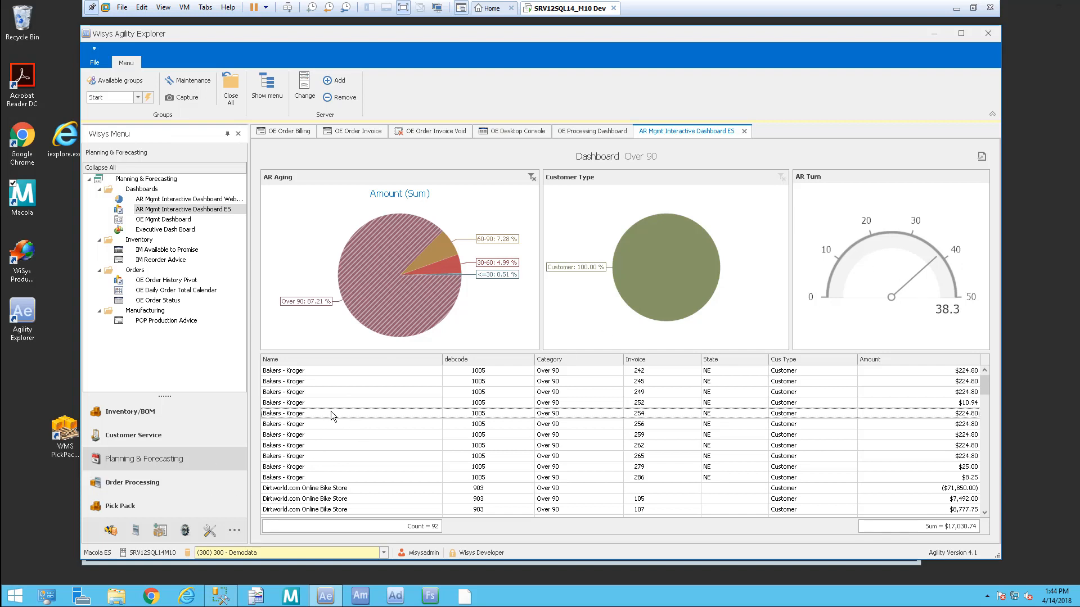
pyautogui.doubleClick(330, 414)
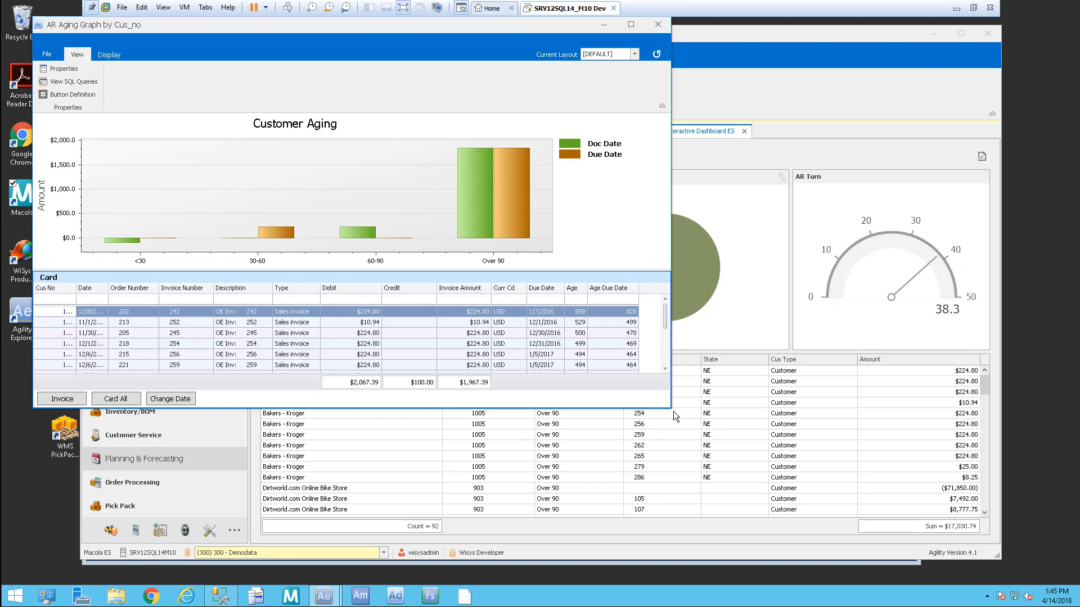
pyautogui.moveTo(672, 412); pyautogui.dragTo(675, 507)
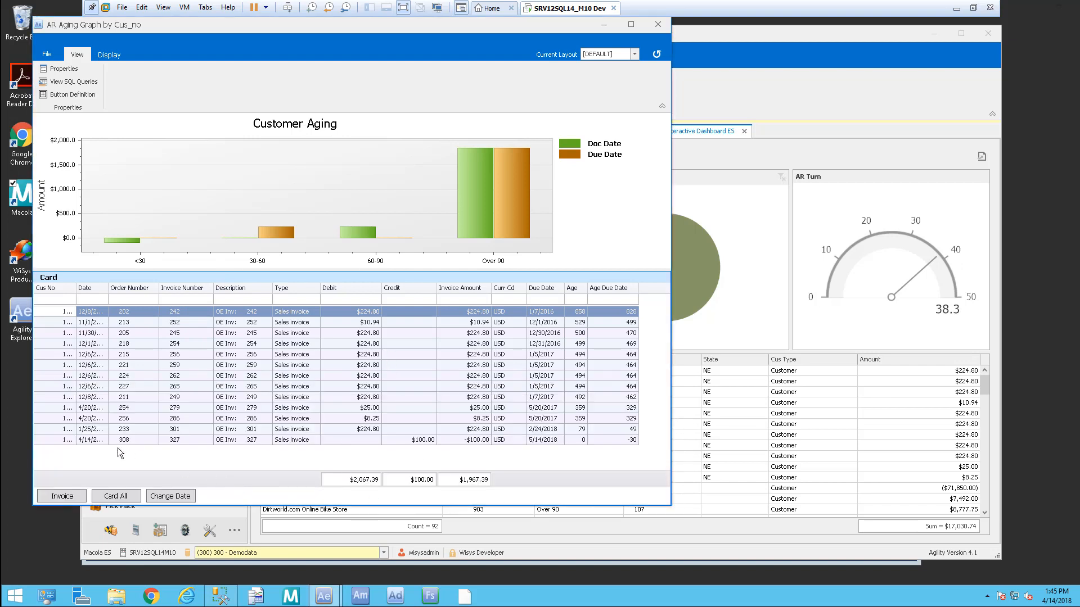
pyautogui.click(63, 496)
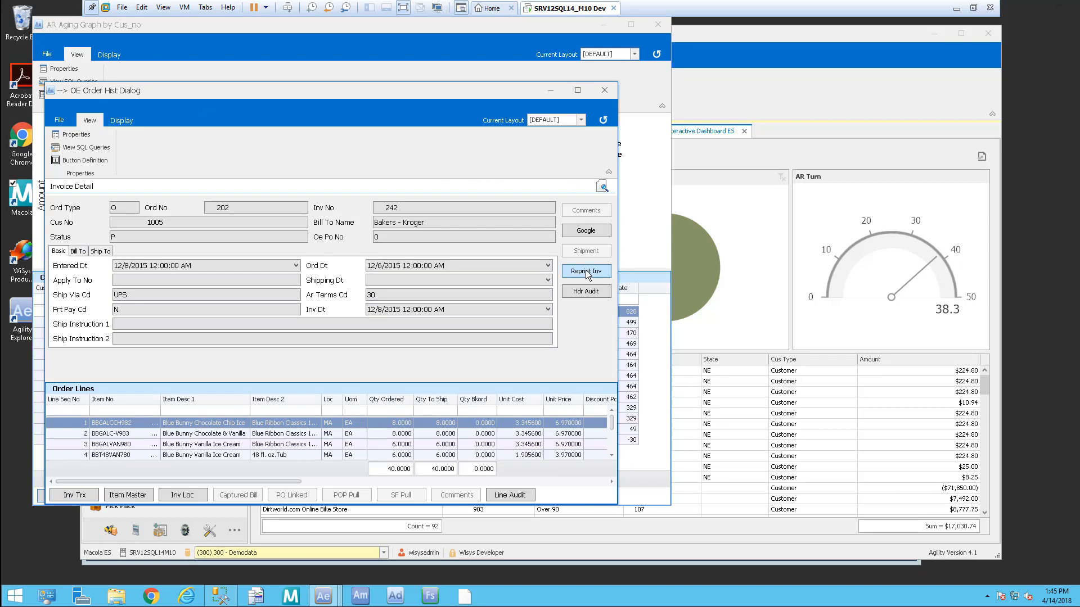
pyautogui.click(605, 91)
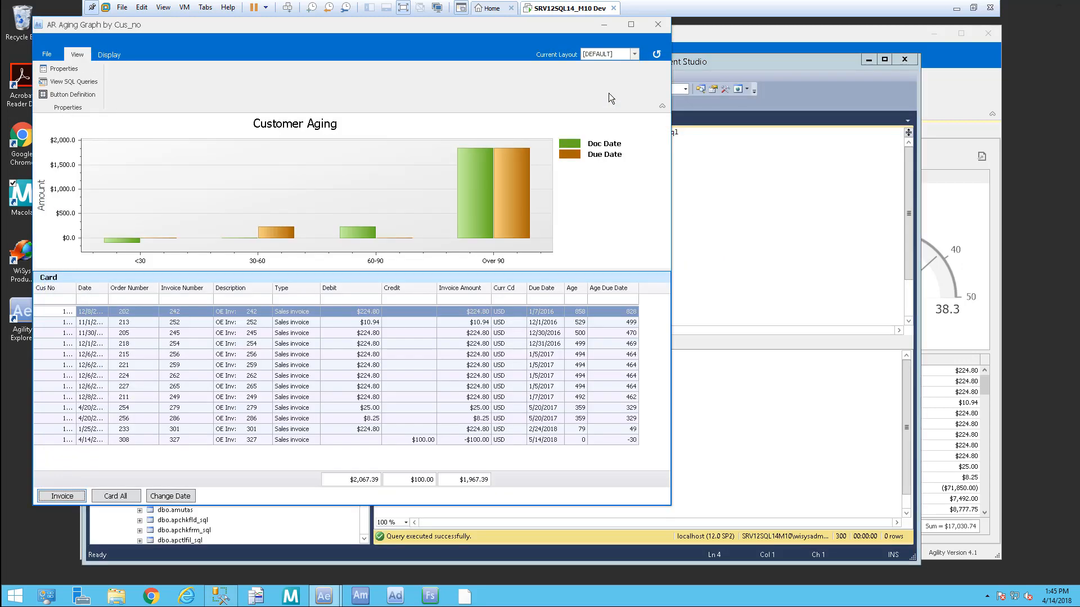
pyautogui.click(658, 26)
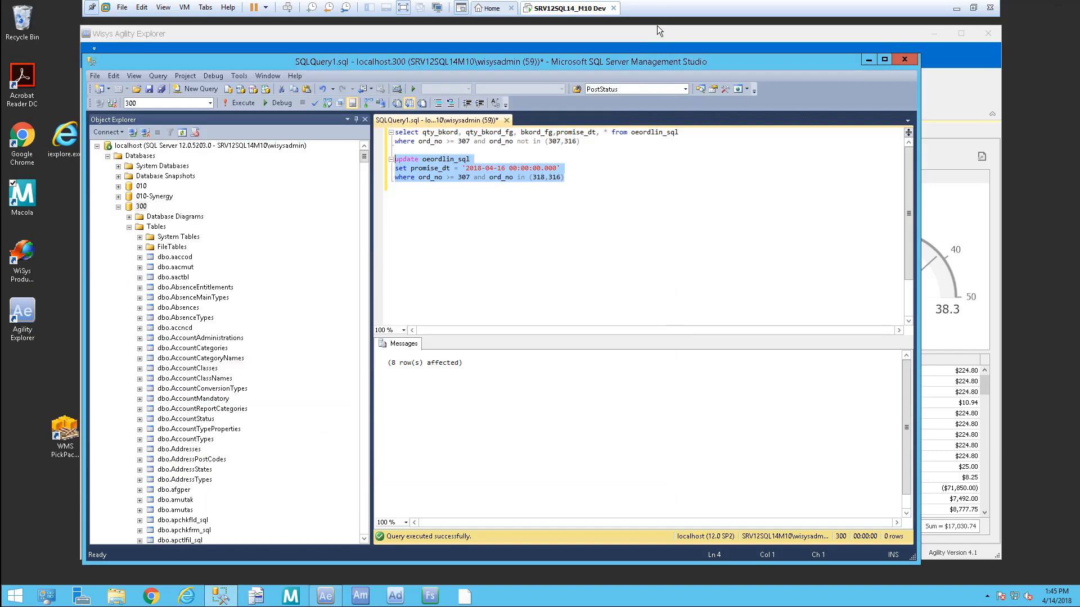
pyautogui.click(868, 60)
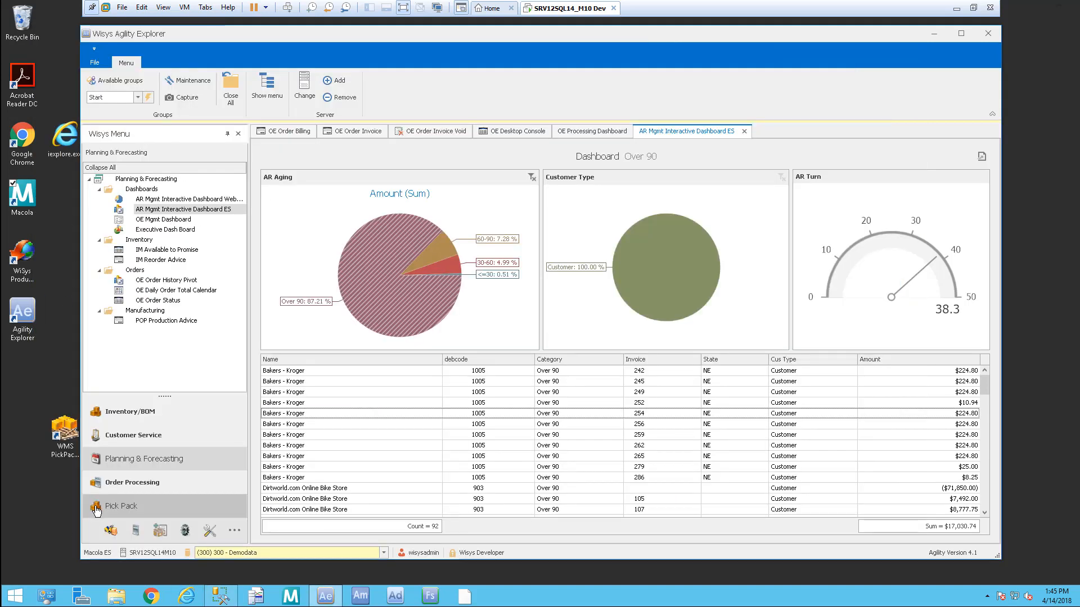
# Step: Load the OE Daily Order Total Calendar and list April 14's picked, shipped and invoiced orders
pyautogui.doubleClick(214, 290)
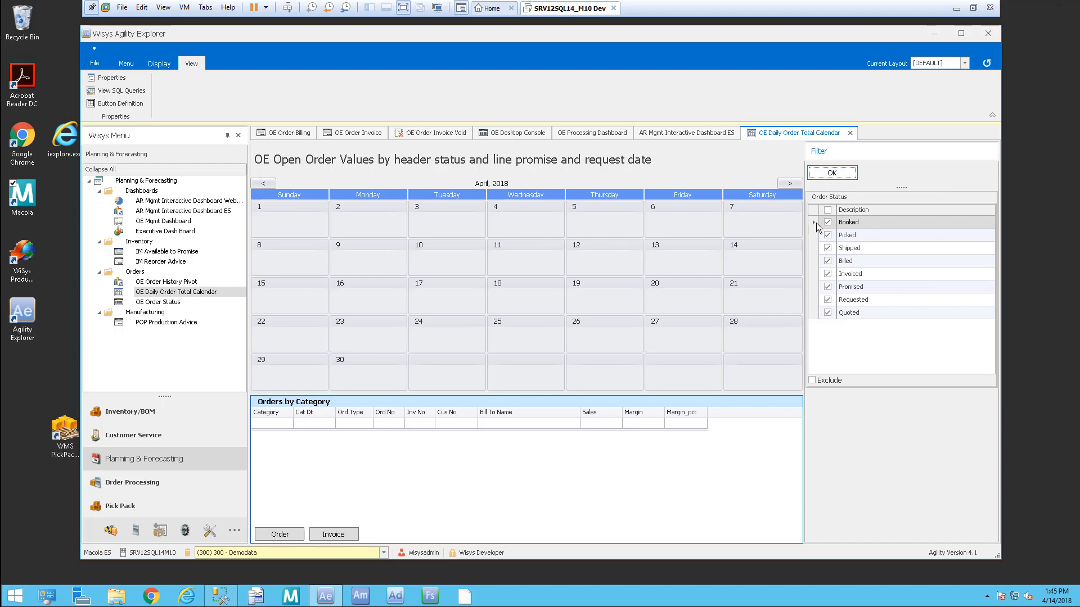
pyautogui.click(831, 174)
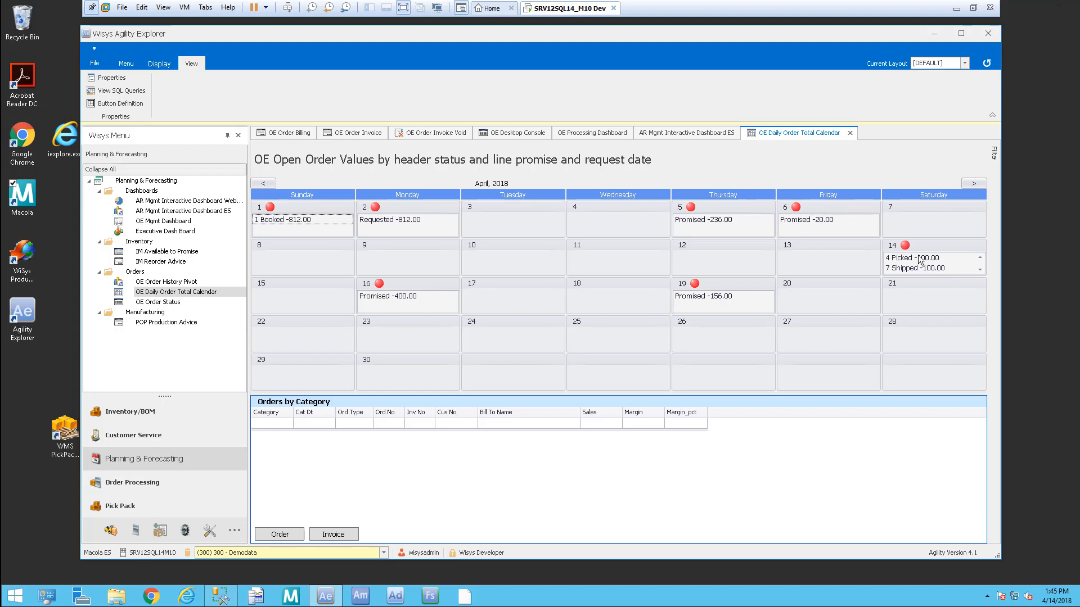
pyautogui.moveTo(912, 263)
pyautogui.click(904, 259)
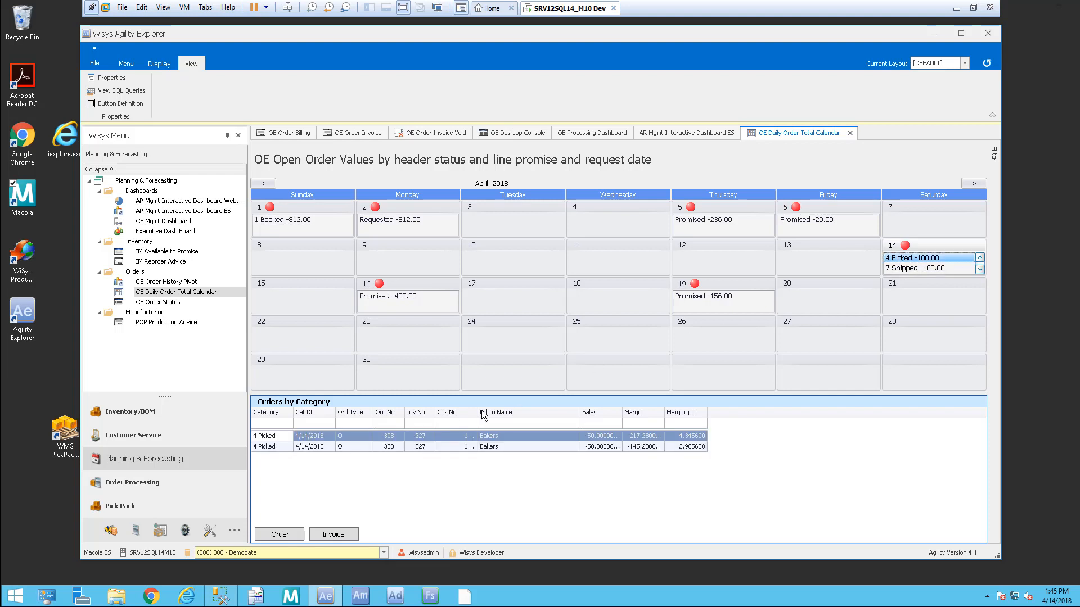
pyautogui.click(912, 269)
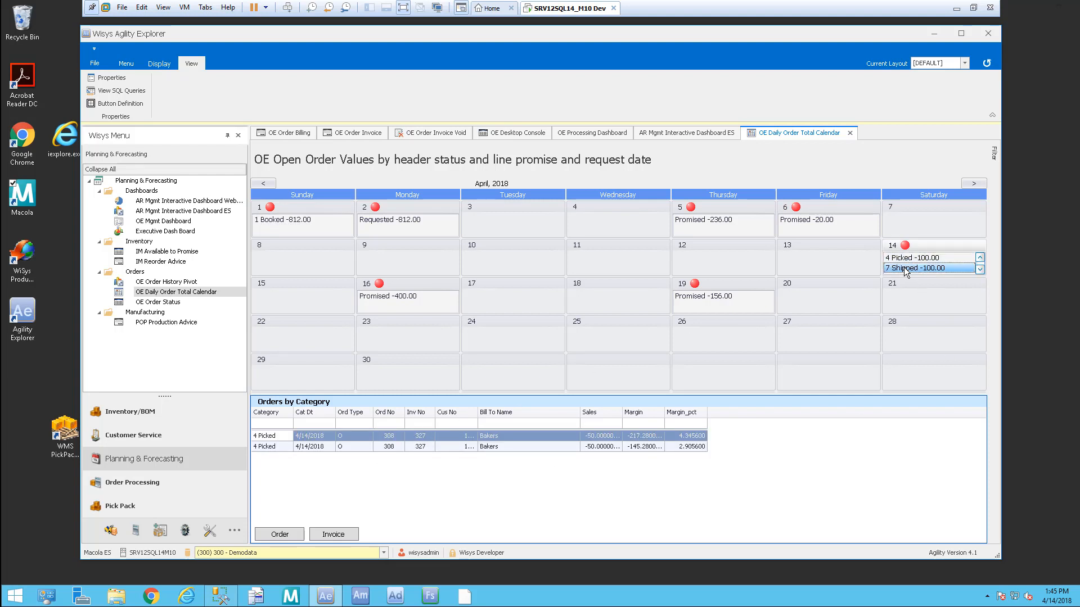
pyautogui.click(979, 269)
pyautogui.click(980, 269)
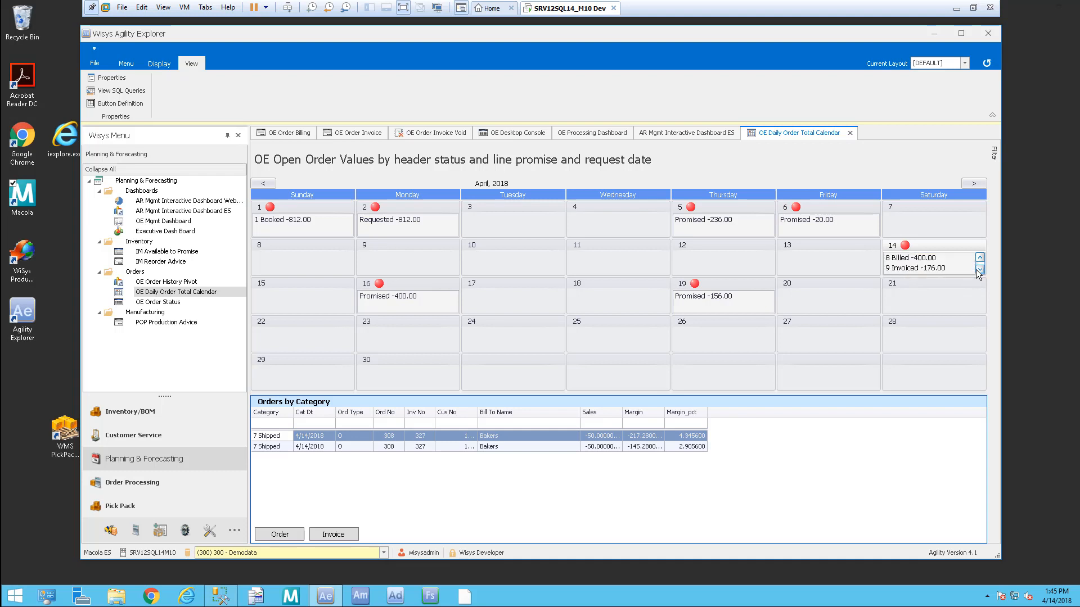
pyautogui.click(905, 269)
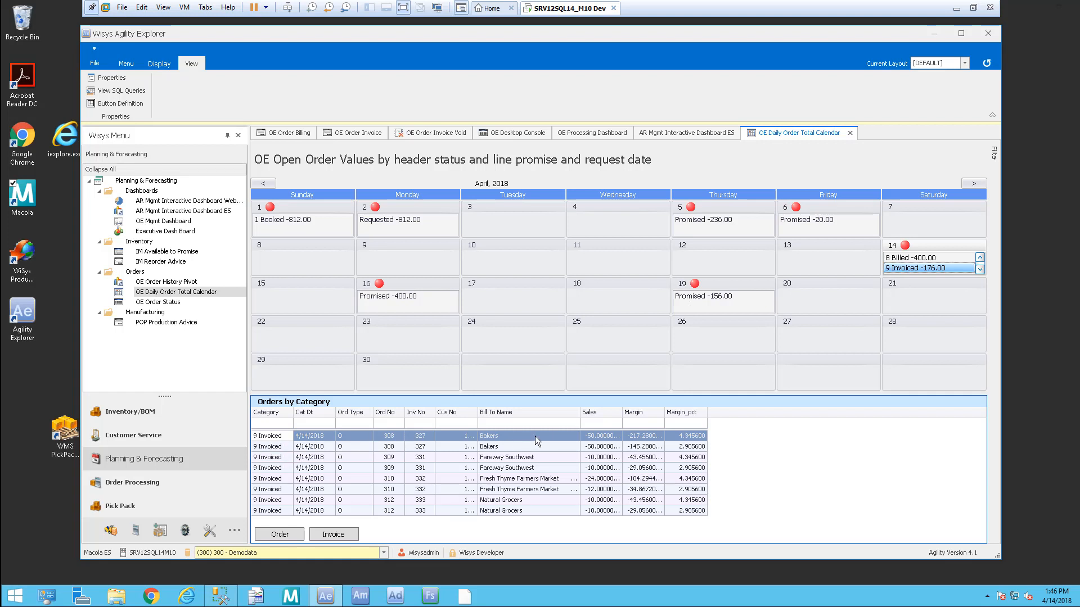
# Step: View the details of order 308 in the OE Order Dialog, then close it
pyautogui.click(298, 536)
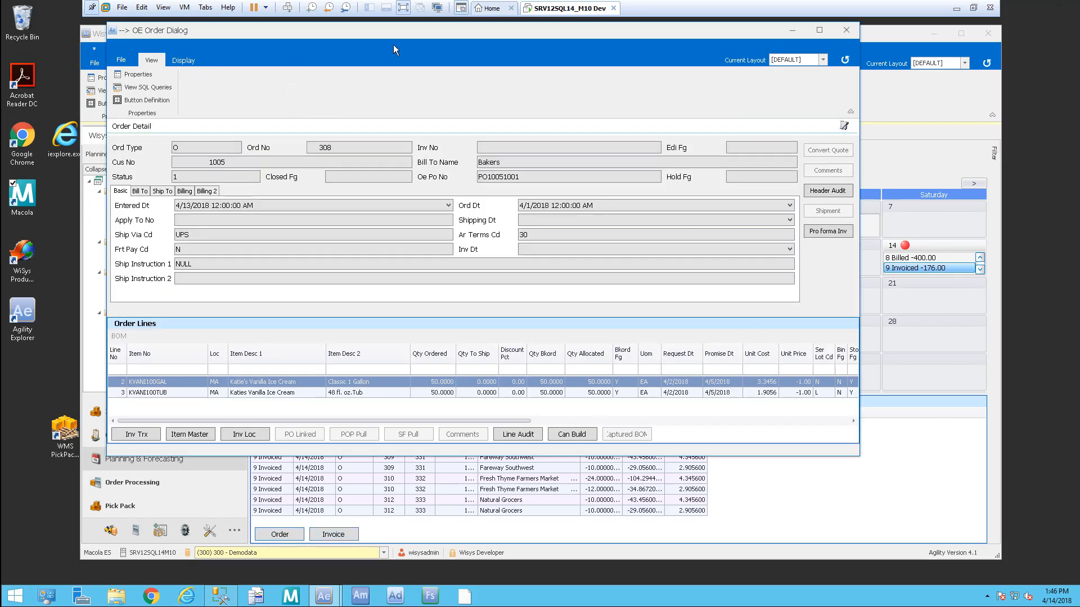
pyautogui.moveTo(423, 29); pyautogui.dragTo(431, 52)
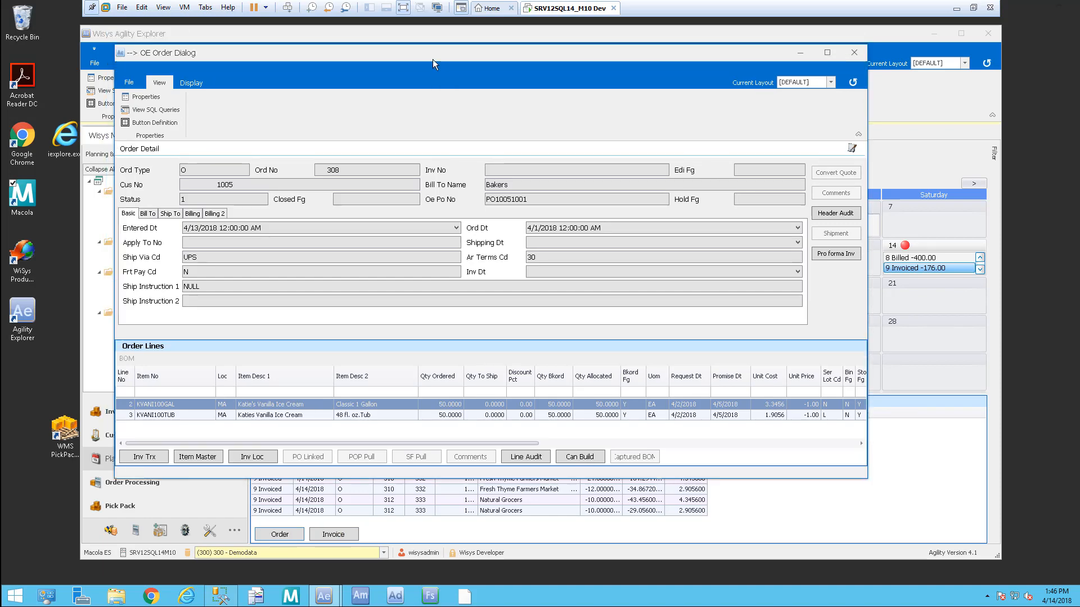
pyautogui.click(856, 54)
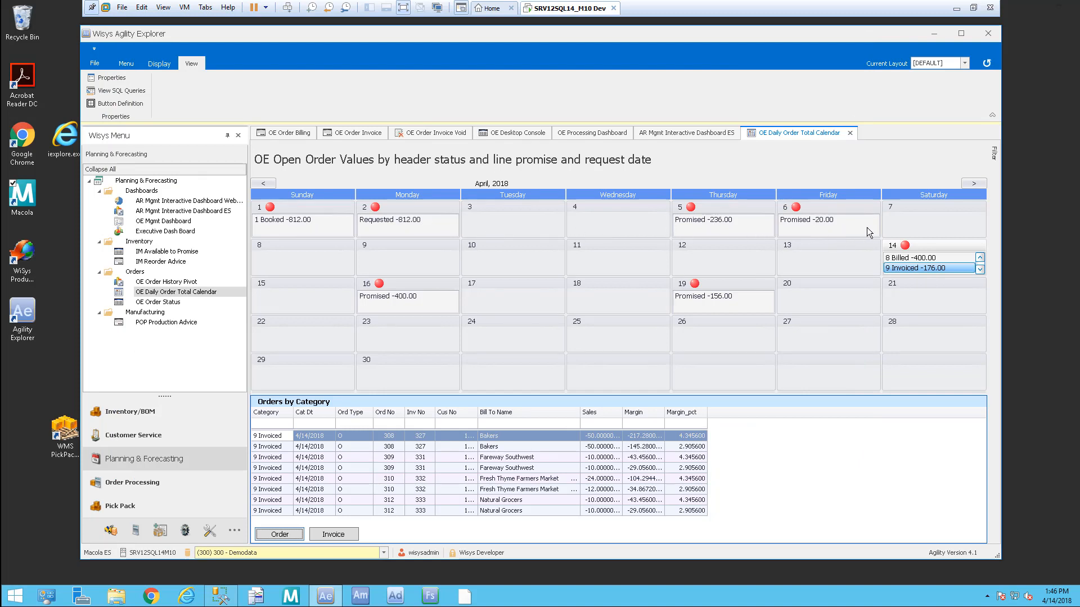
# Step: Restore the day-14 picked and shipped values, then close the Calendar and AR Mgmt Dashboard ES tabs
pyautogui.moveTo(924, 259)
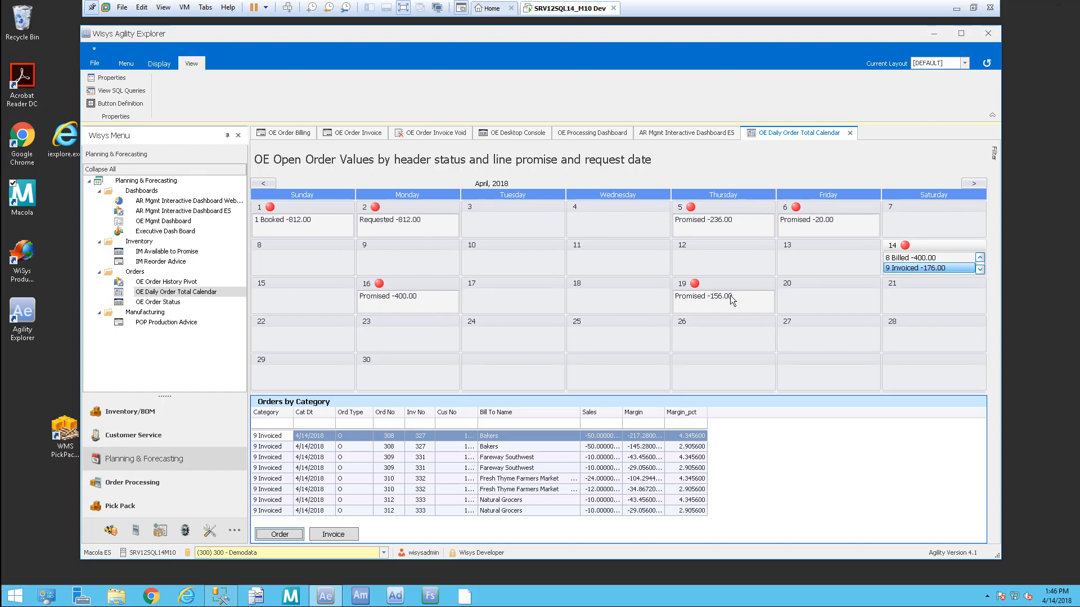
pyautogui.click(979, 258)
pyautogui.click(980, 257)
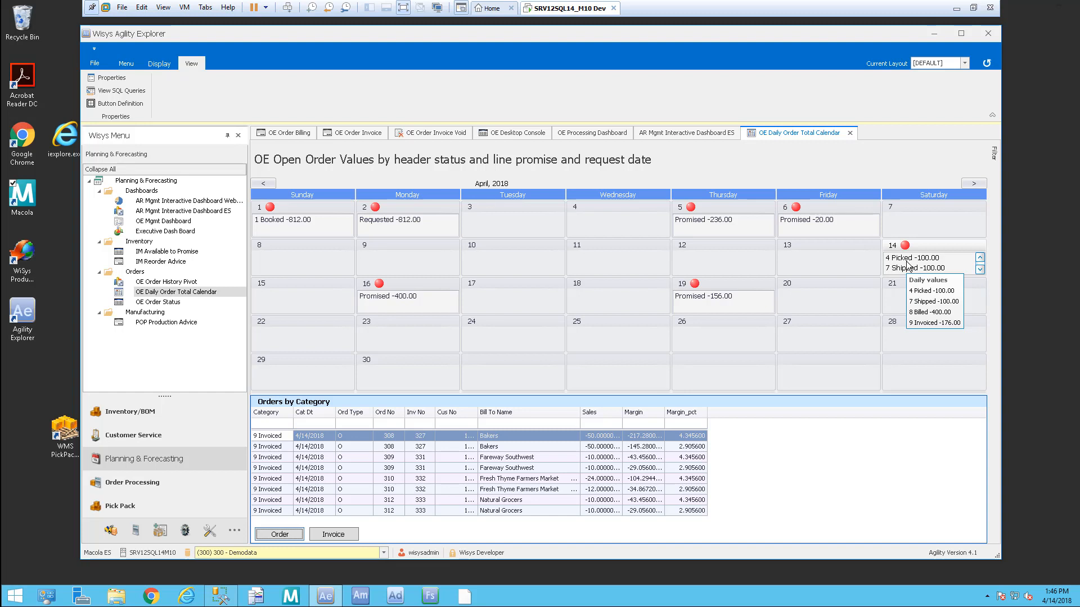
pyautogui.click(850, 133)
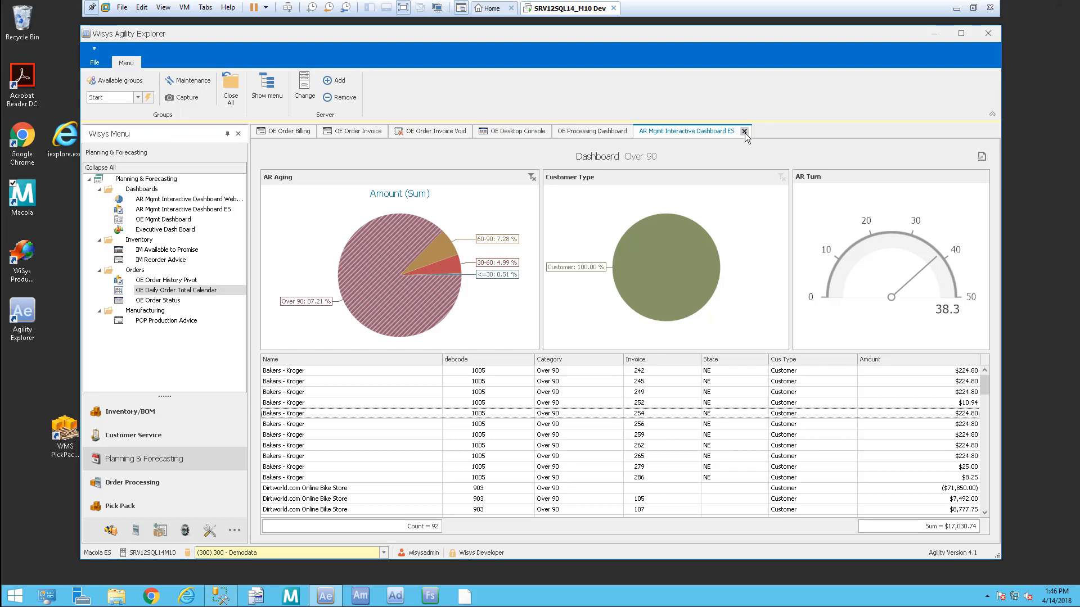
pyautogui.click(743, 132)
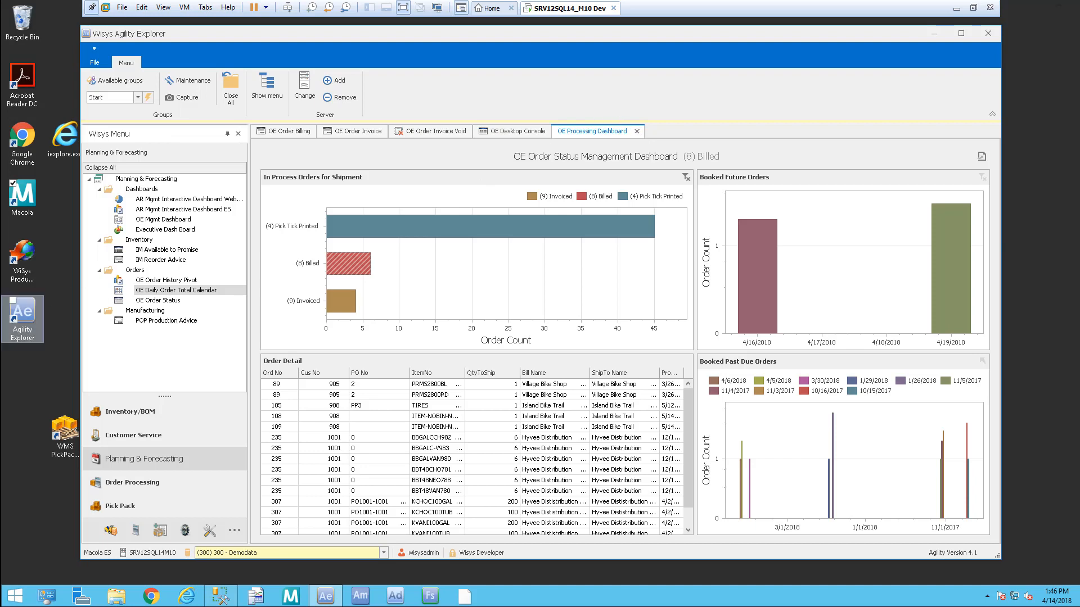
# Step: In Chrome, go to m10demo.wisys.com/awe and log in with the user's username and password
pyautogui.click(263, 596)
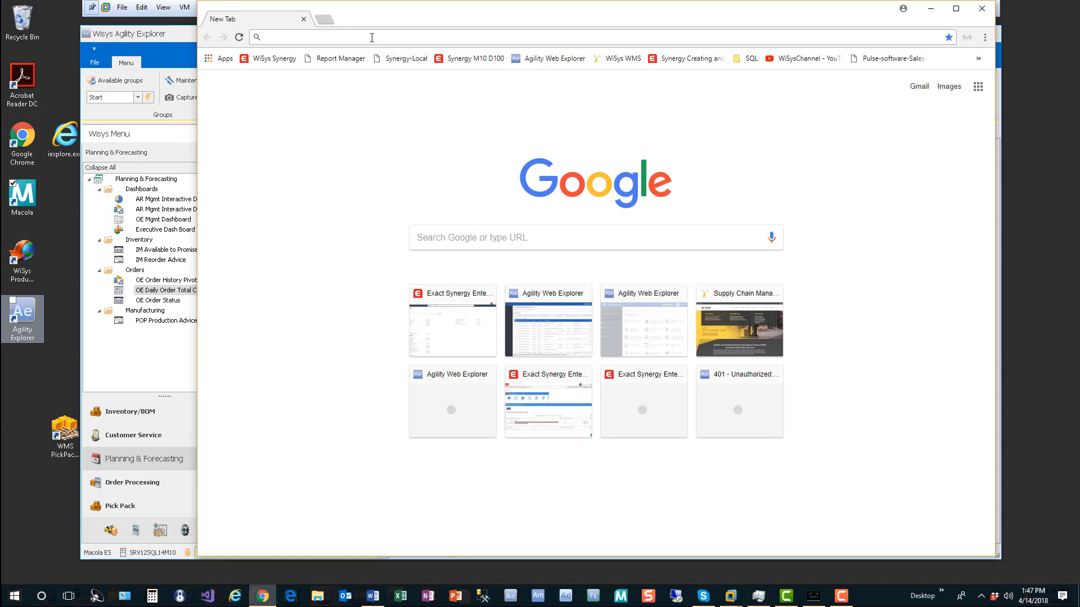
pyautogui.write('m10demo.')
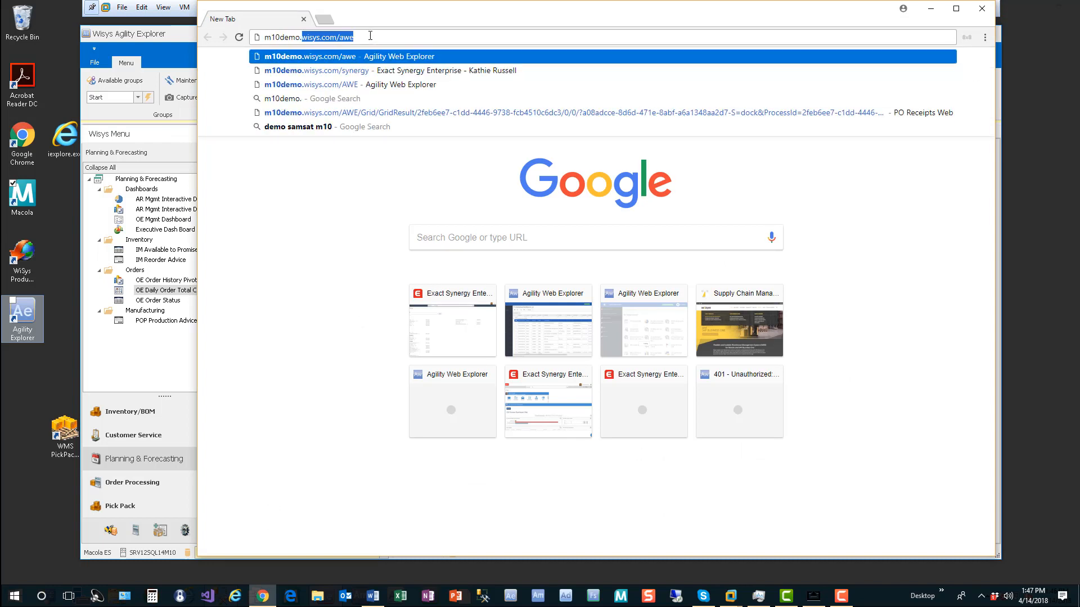
pyautogui.press('Return')
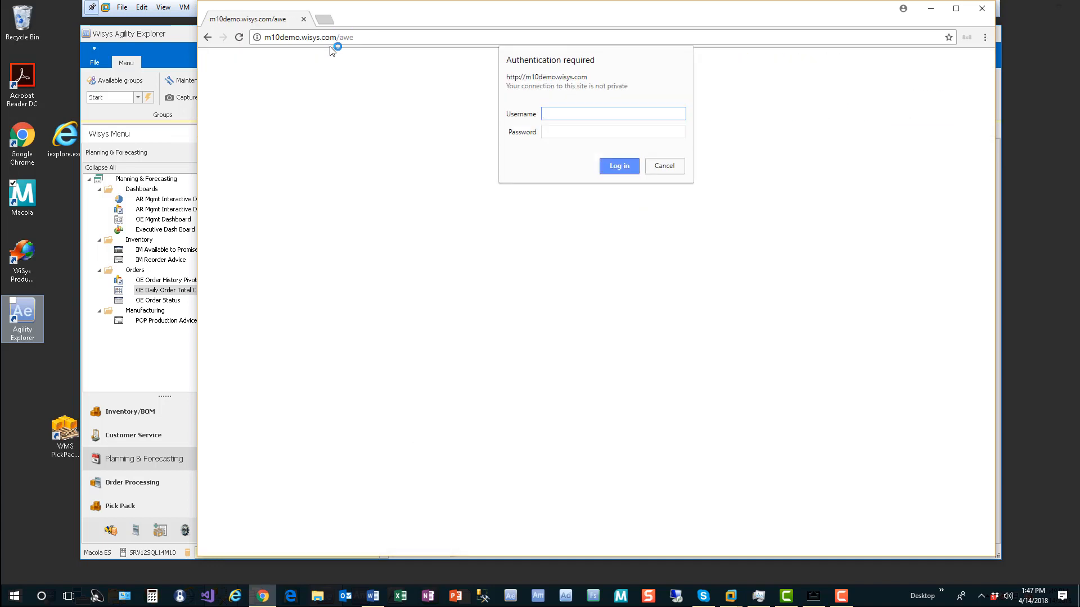
pyautogui.press('Tab')
pyautogui.write('••••••••')
pyautogui.press('Return')
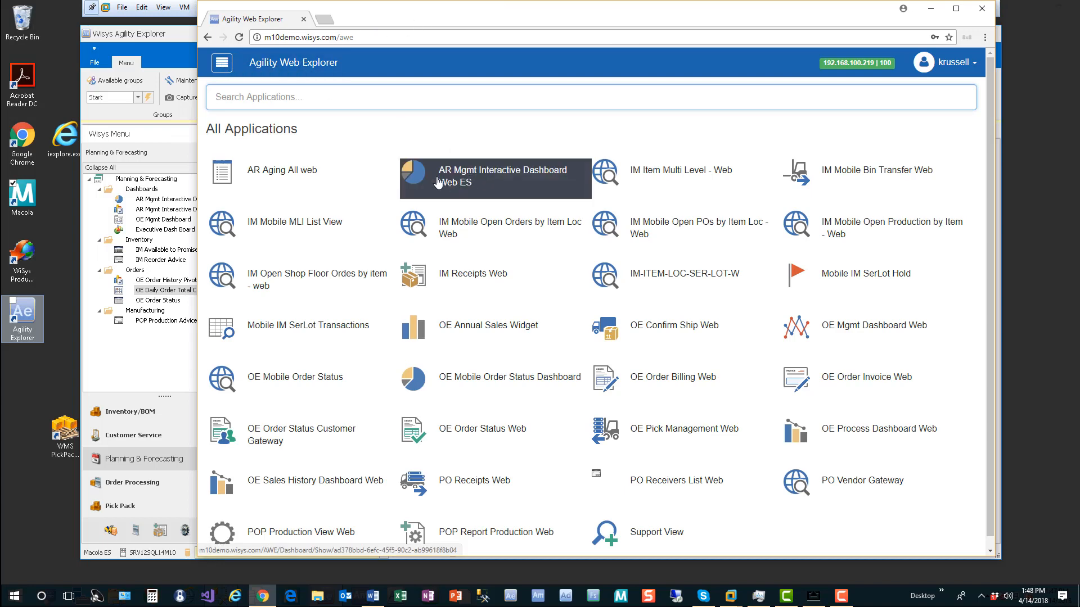
# Step: Open the AR Mgmt Interactive Dashboard Web ES and raise the tablet mirror window
pyautogui.click(532, 172)
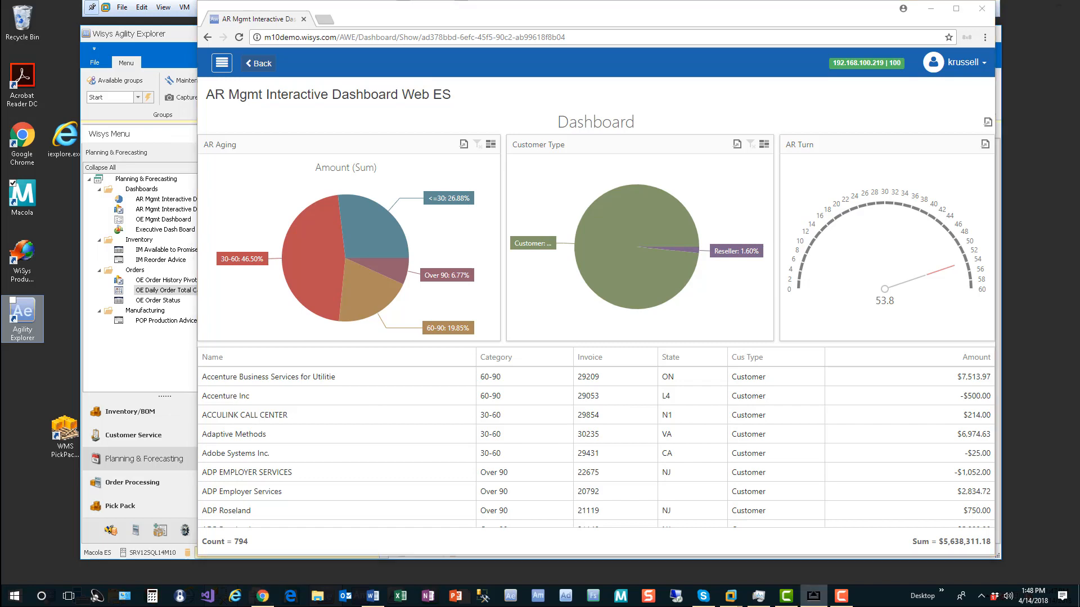
pyautogui.moveTo(654, 133); pyautogui.dragTo(666, 111)
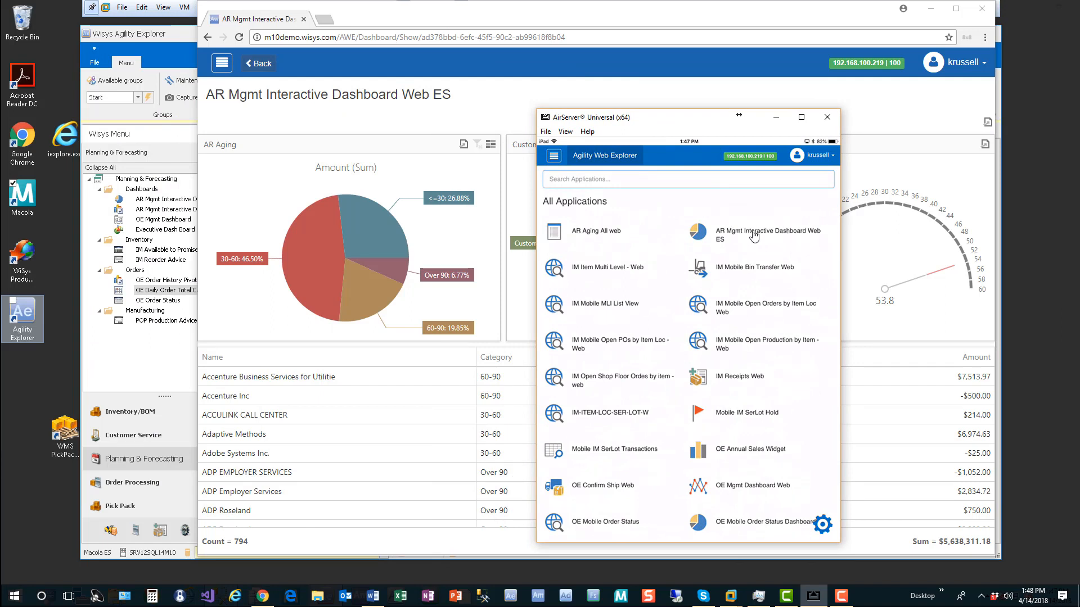
# Step: Show the OE Mobile Order Status Dashboard on the mirrored tablet, then drag the mirror window off-screen
pyautogui.click(707, 234)
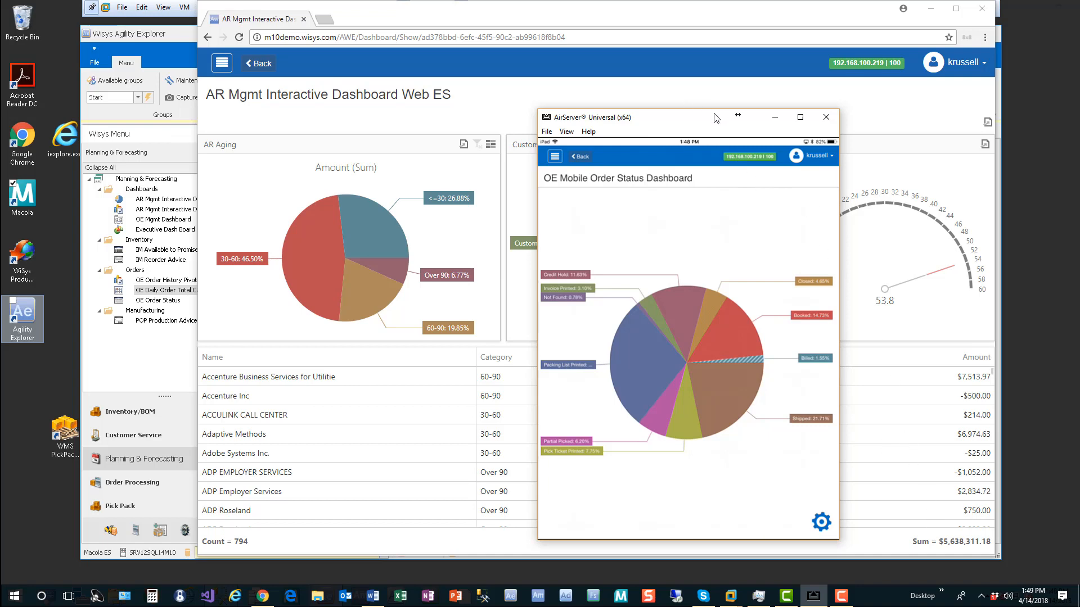
pyautogui.moveTo(715, 115); pyautogui.dragTo(0, 120)
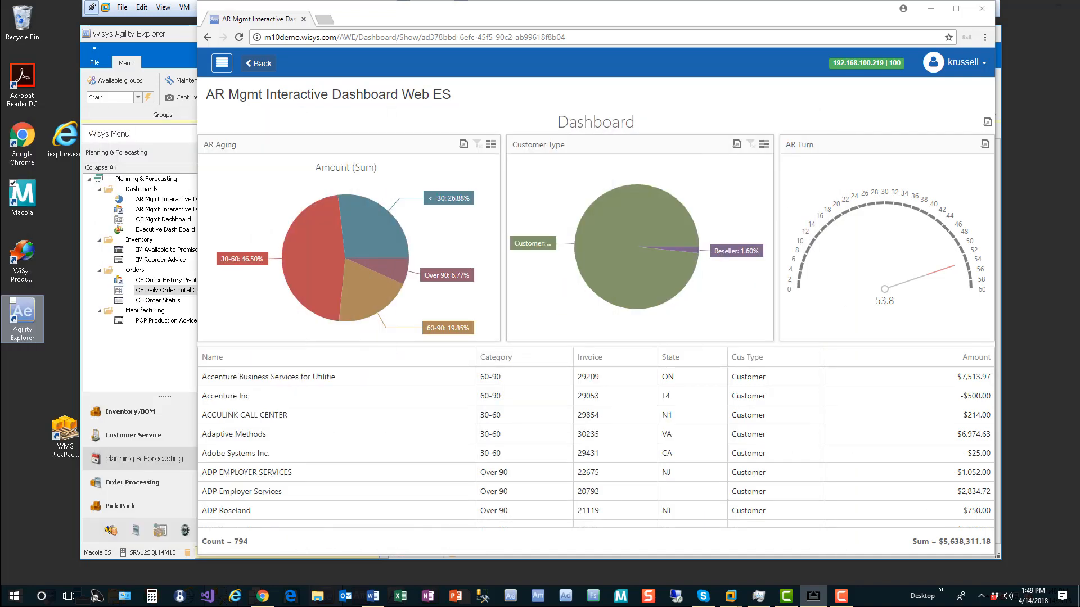
# Step: Go back to All Applications and list the Order Processing applications
pyautogui.click(258, 65)
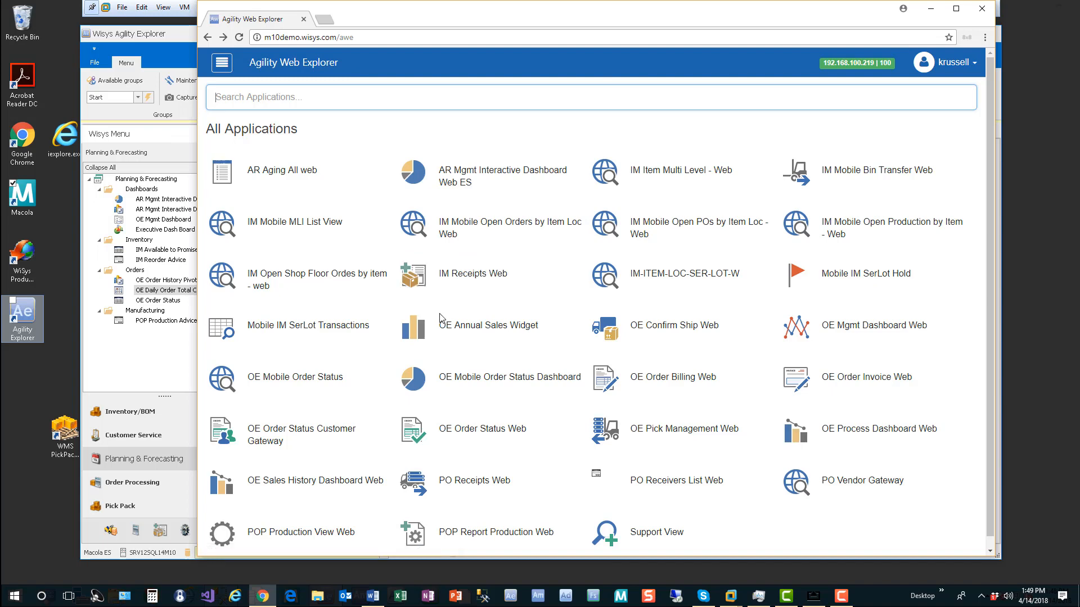
pyautogui.click(221, 62)
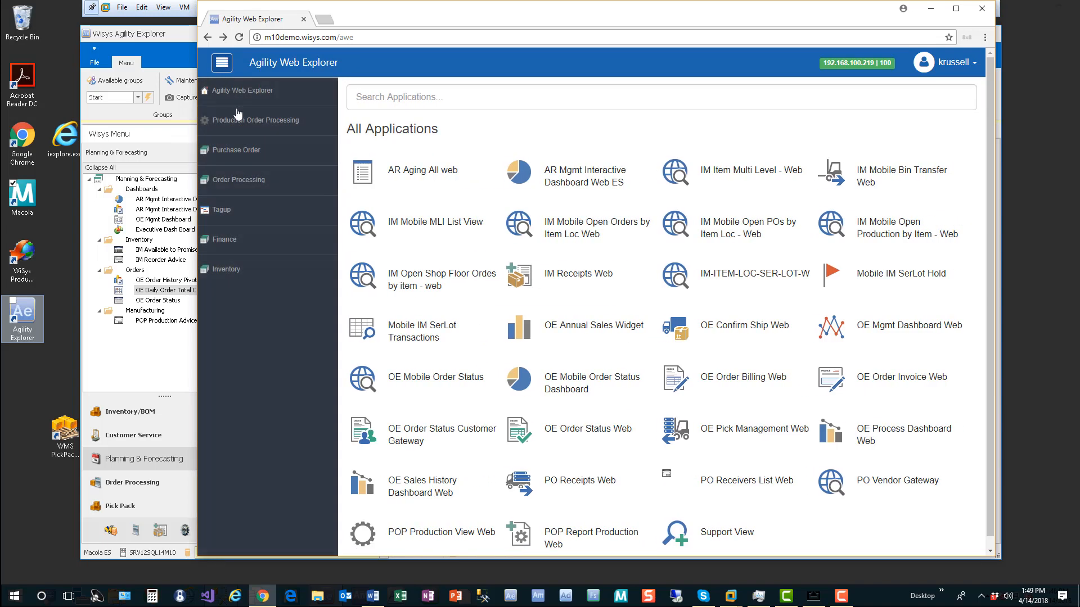
pyautogui.click(255, 181)
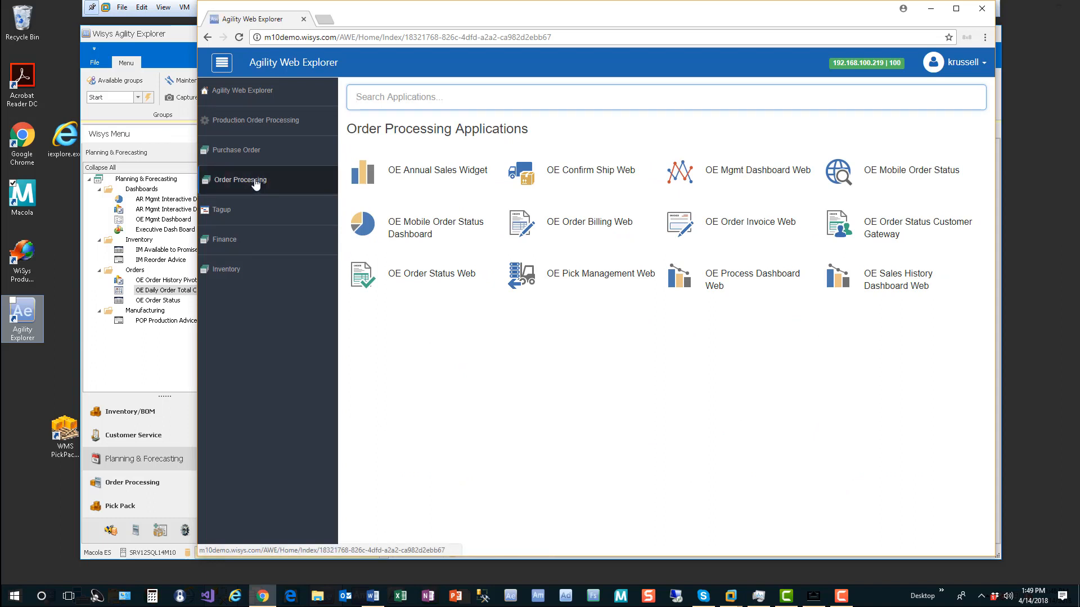
# Step: Open OE Process Dashboard Web with the sidebar collapsed, then bring the Exact Synergy window over it
pyautogui.click(789, 286)
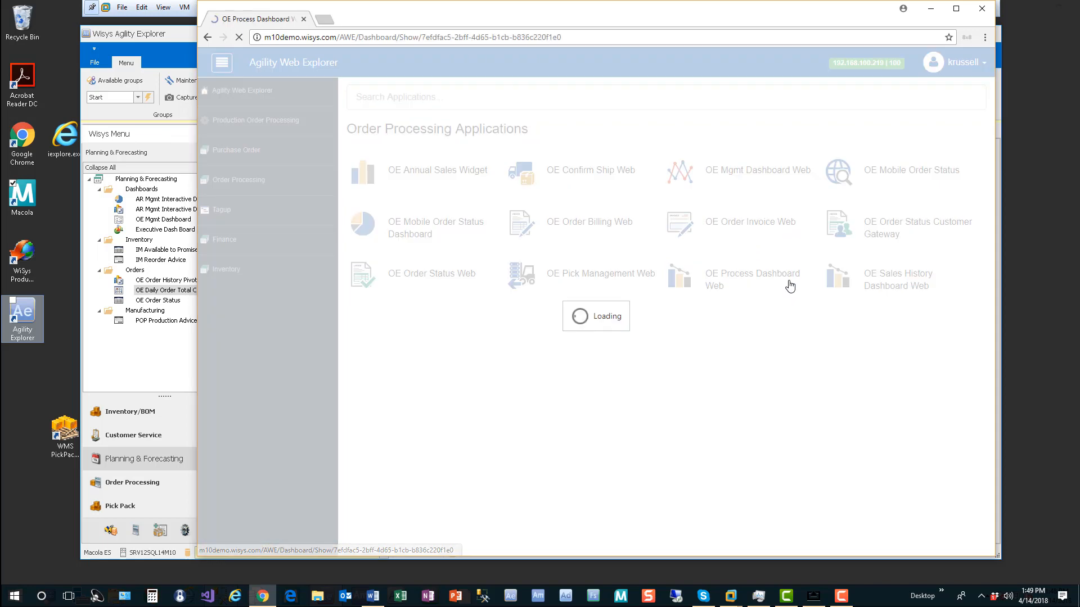
pyautogui.moveTo(894, 482)
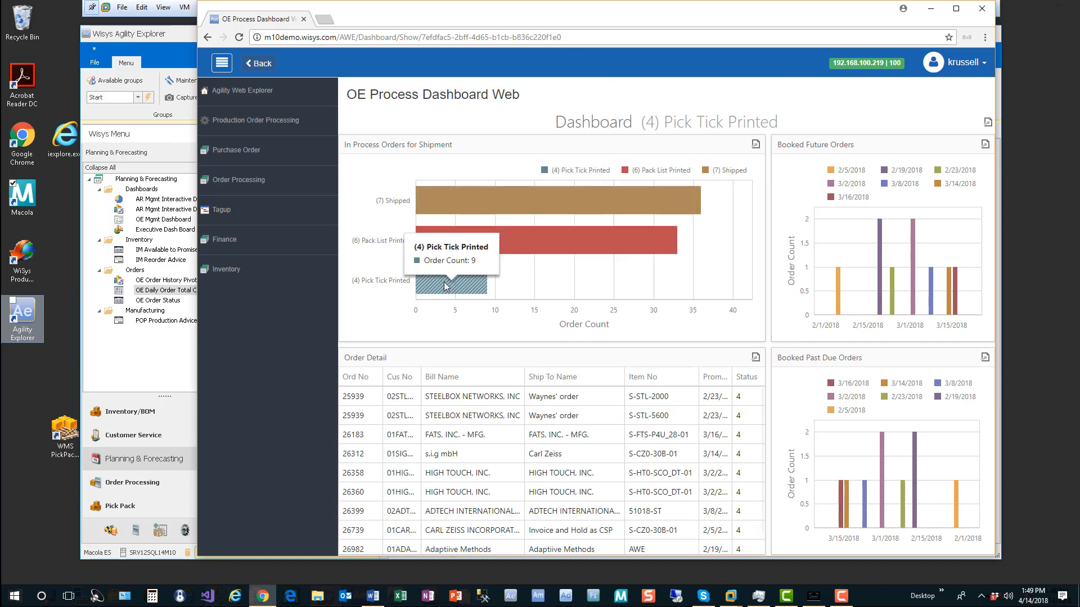
pyautogui.moveTo(529, 217)
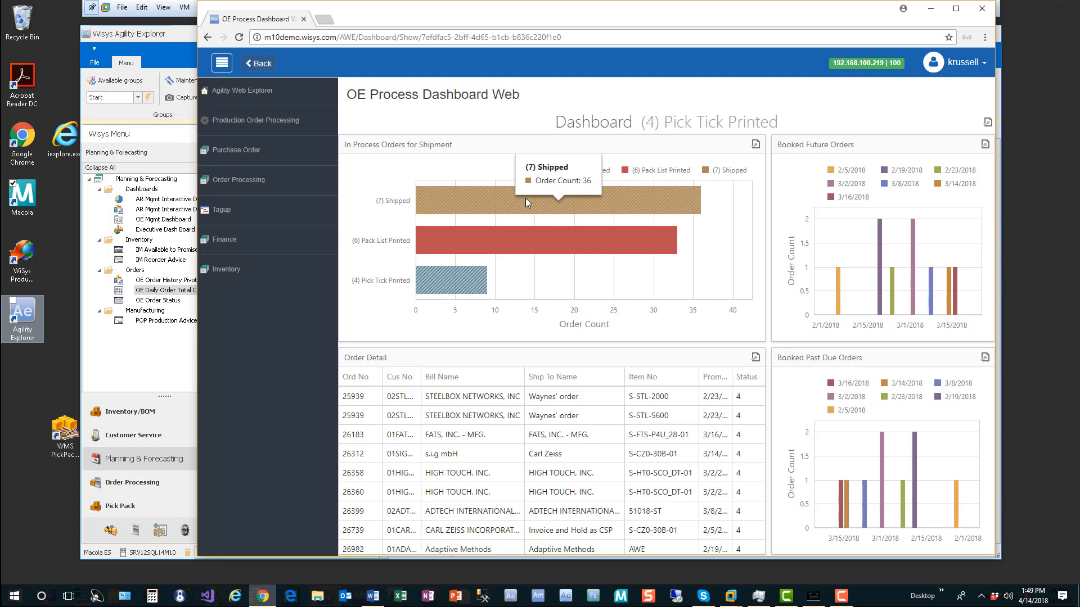
pyautogui.click(229, 67)
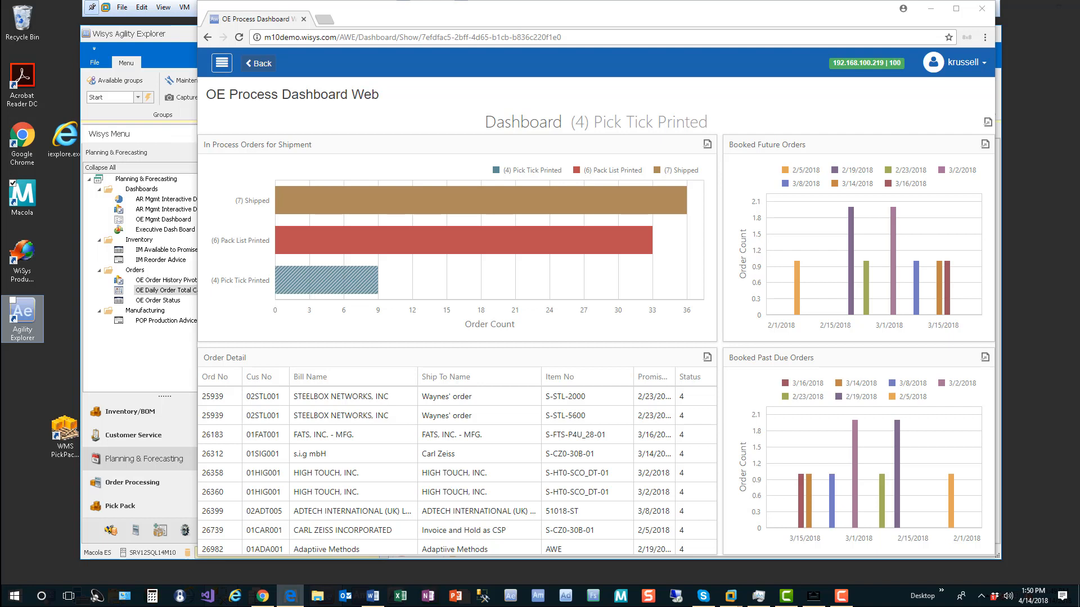
pyautogui.moveTo(0, 62); pyautogui.dragTo(693, 36)
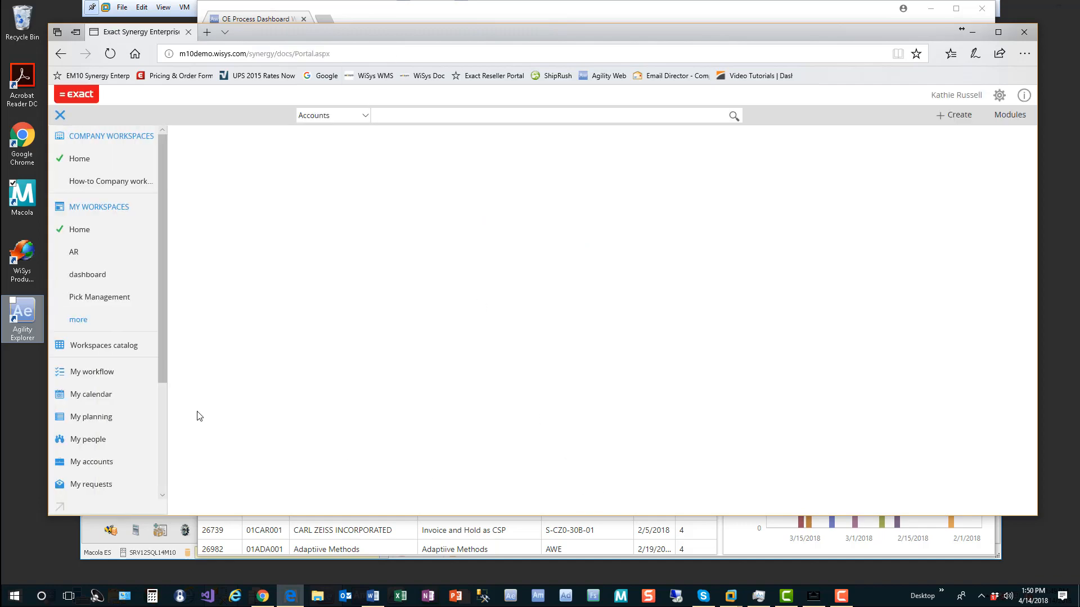
# Step: Return Agility Web Explorer to All Applications, minimize Chrome, and show Synergy's Home workspace full-screen
pyautogui.moveTo(427, 32); pyautogui.dragTo(426, 409)
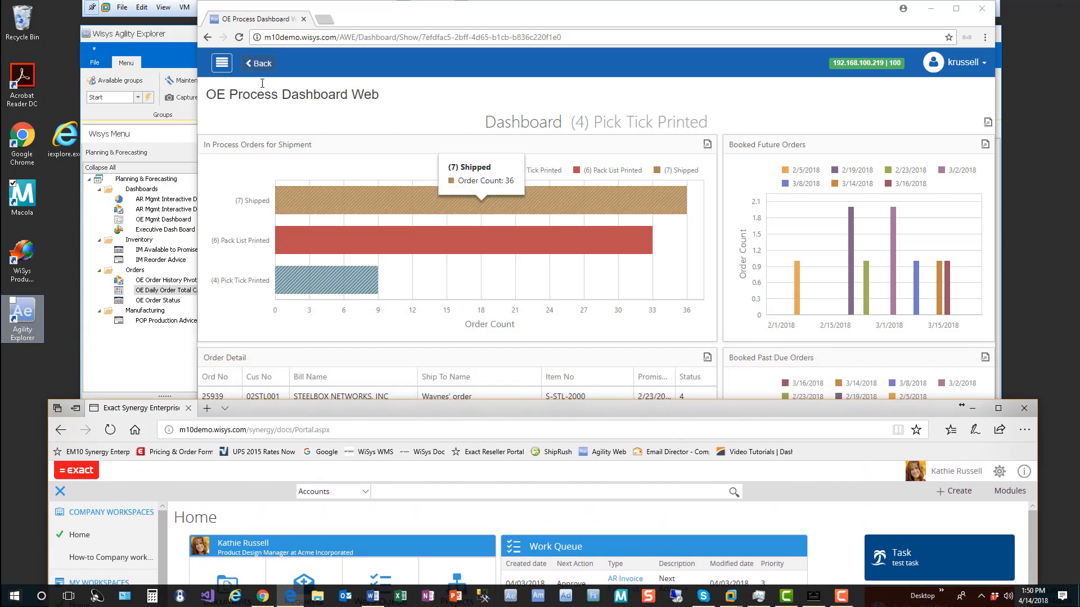
pyautogui.click(221, 65)
pyautogui.click(231, 88)
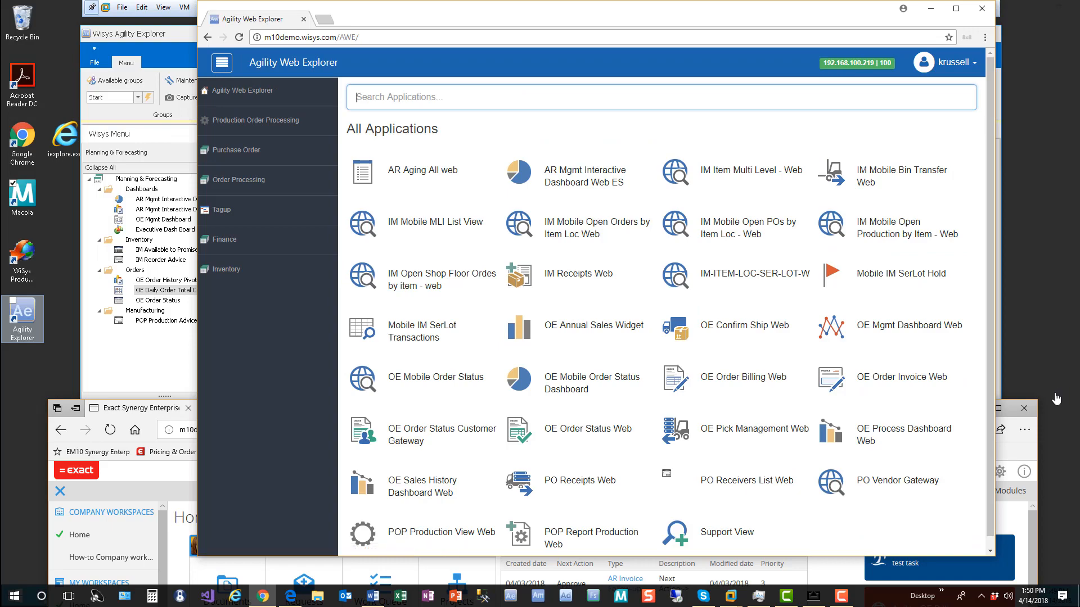
pyautogui.click(931, 8)
pyautogui.moveTo(714, 414); pyautogui.dragTo(715, 38)
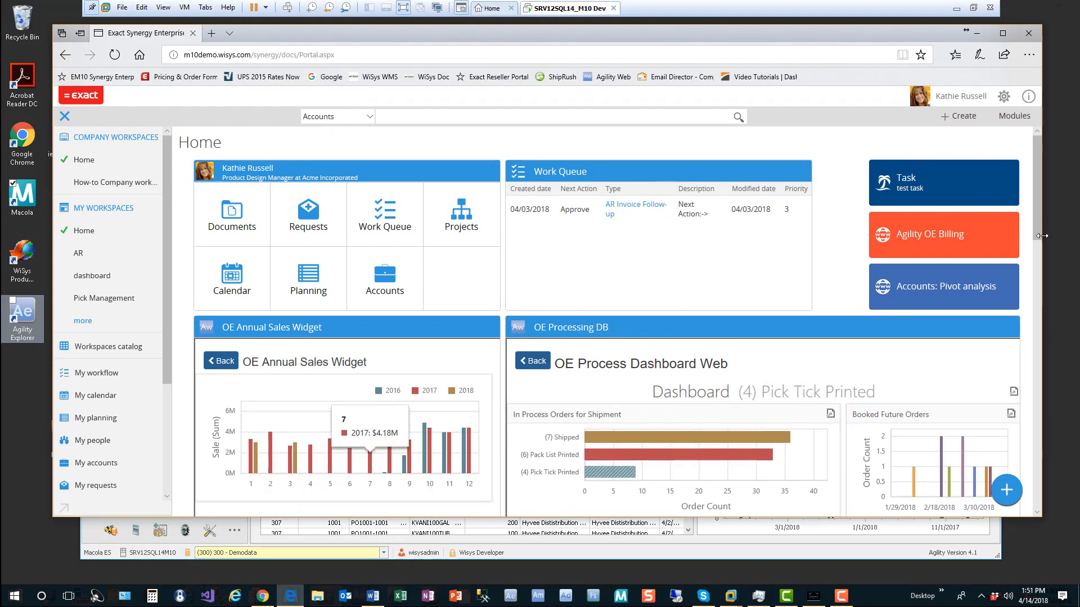
pyautogui.moveTo(1037, 228); pyautogui.dragTo(1046, 495)
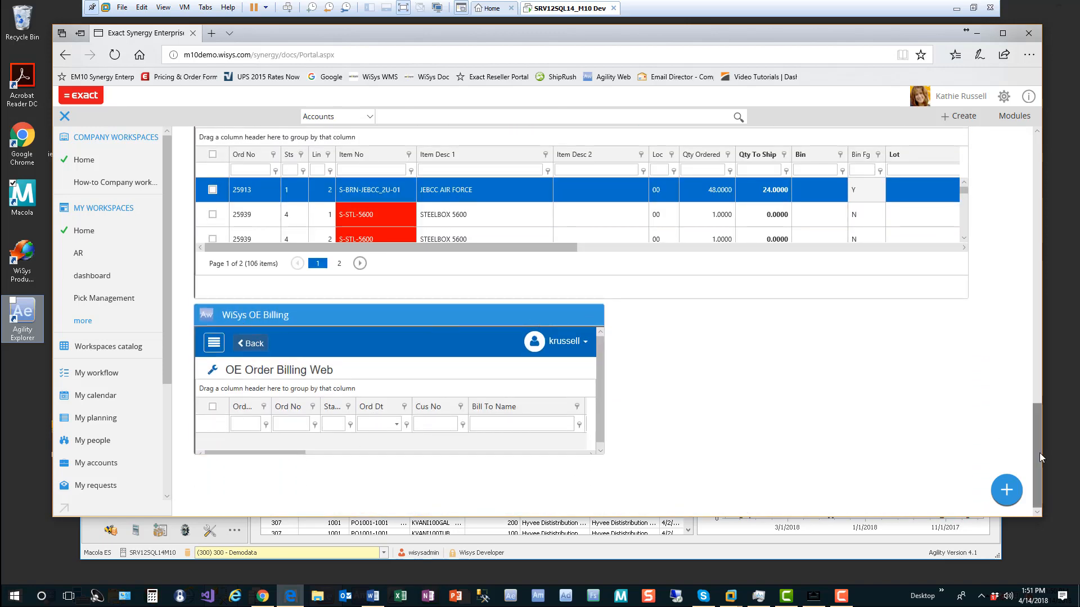
# Step: Start a new AWE Widget on the Synergy workspace titled 'wisys widget'
pyautogui.click(1008, 493)
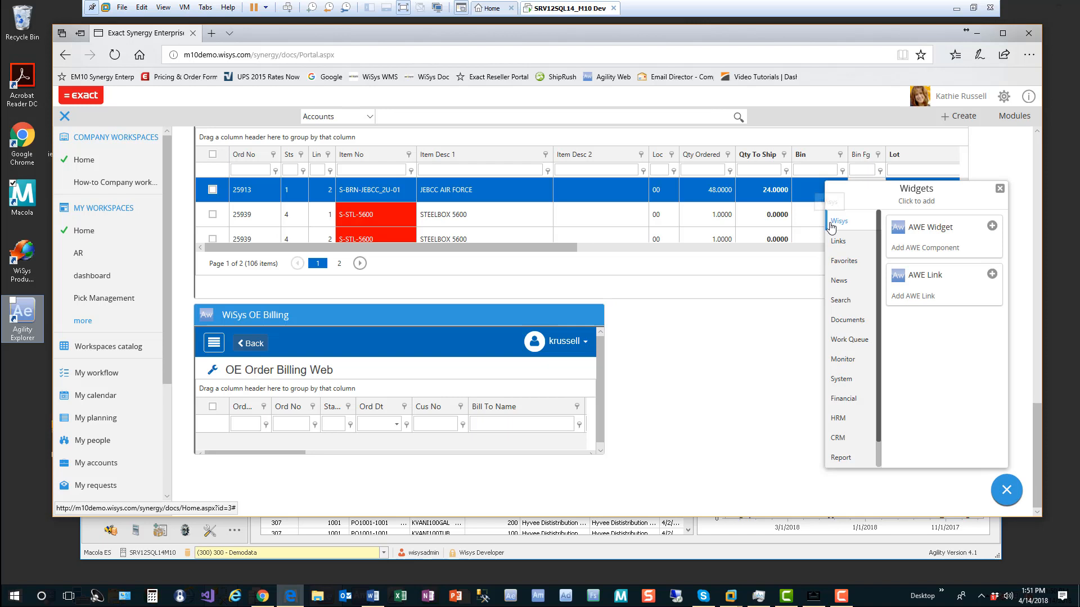
pyautogui.click(932, 233)
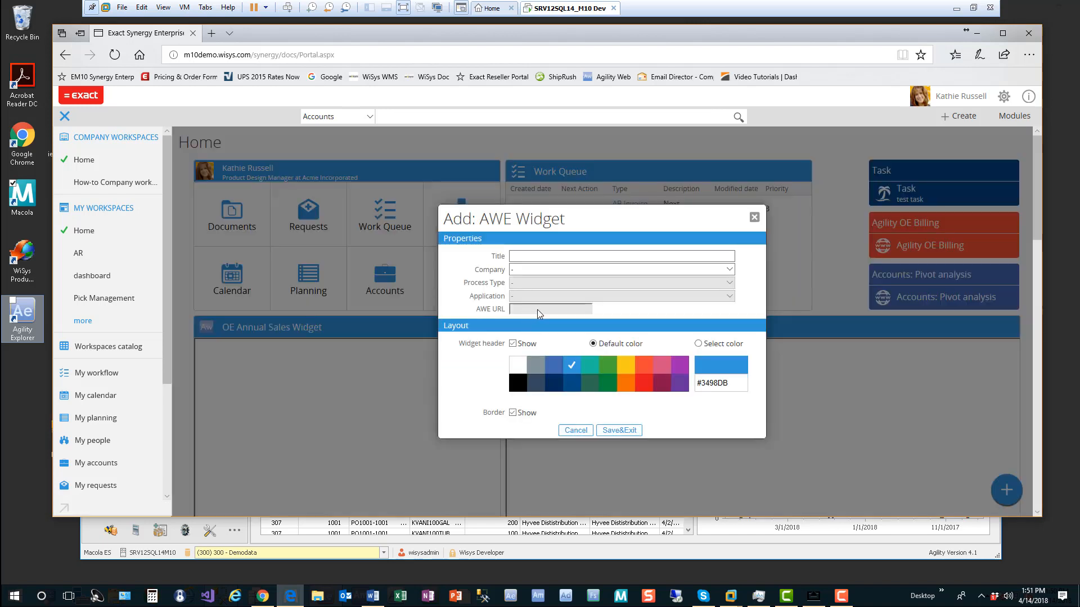
pyautogui.click(632, 256)
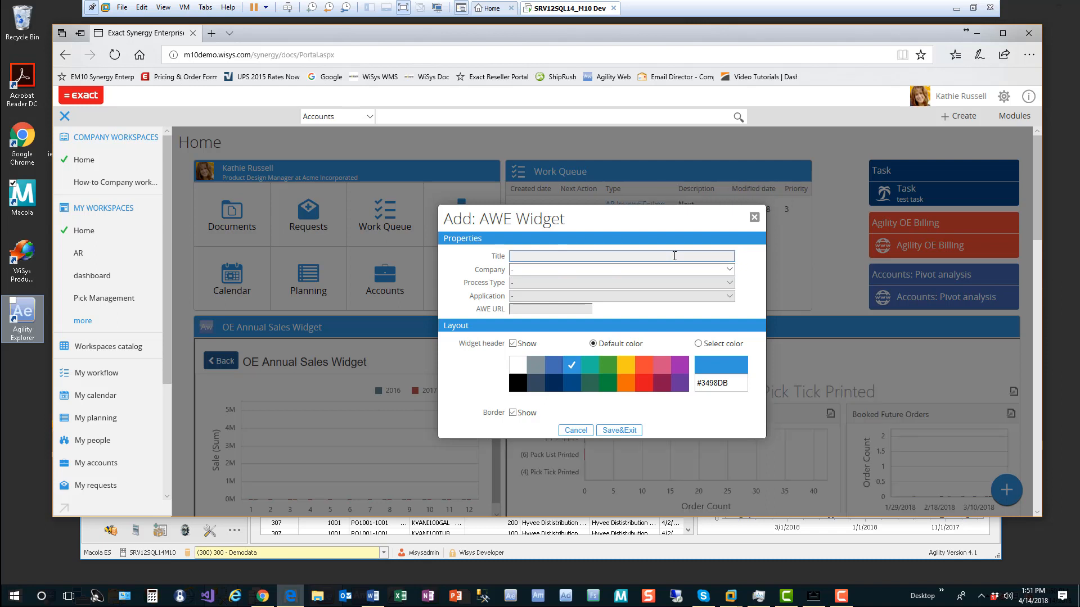
pyautogui.write('my id')
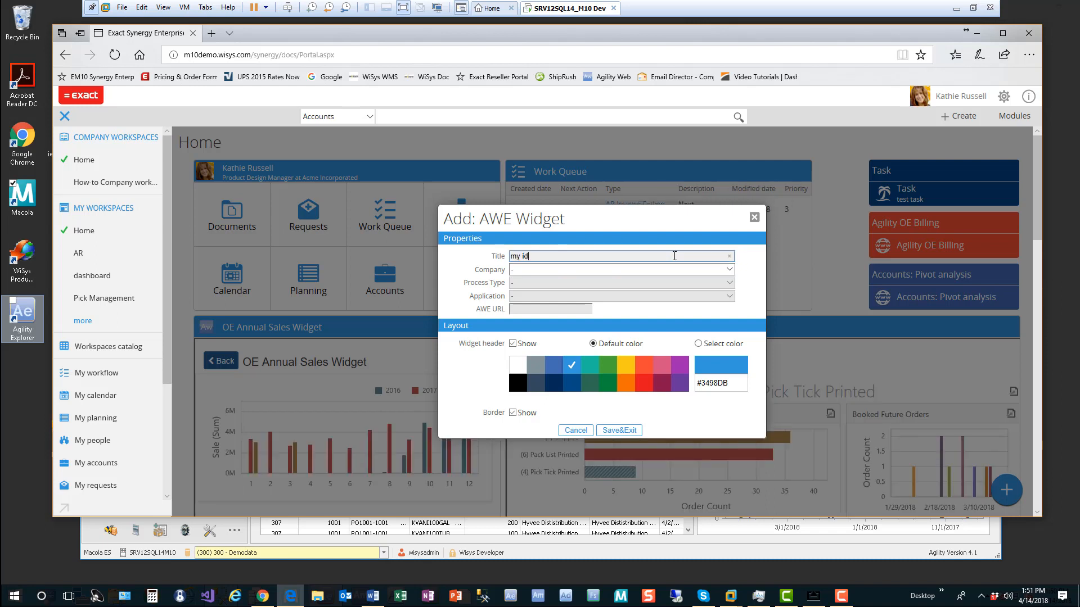
pyautogui.press('BackSpace')
pyautogui.press('BackSpace')
pyautogui.write('wisys widget')
pyautogui.press('Tab')
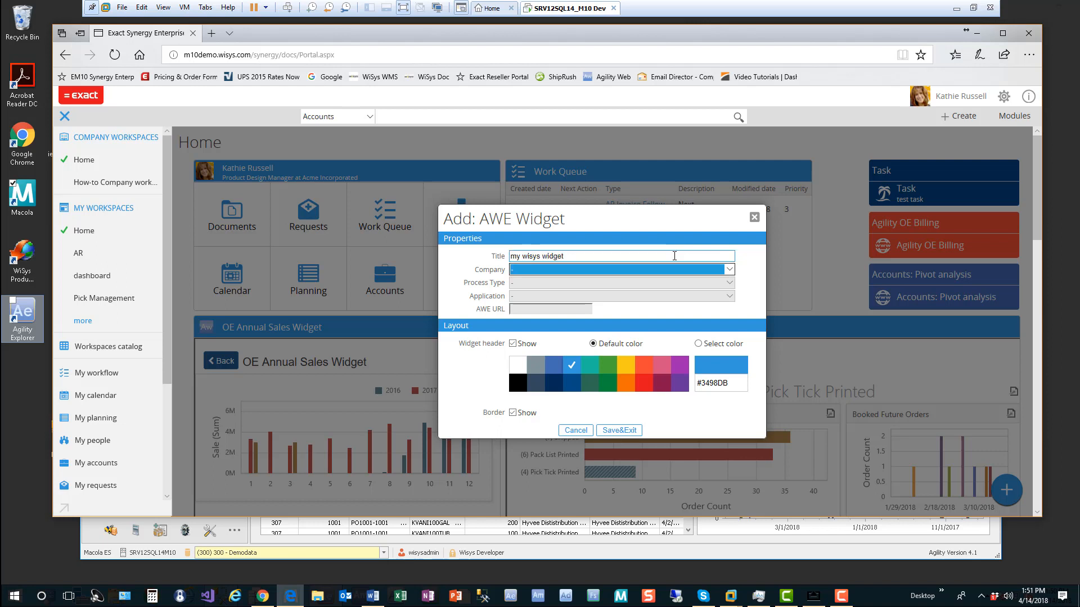
# Step: Set Company 100 and Process Type Analytical Dashboard, then discard the widget and minimize Synergy
pyautogui.click(730, 270)
pyautogui.click(589, 284)
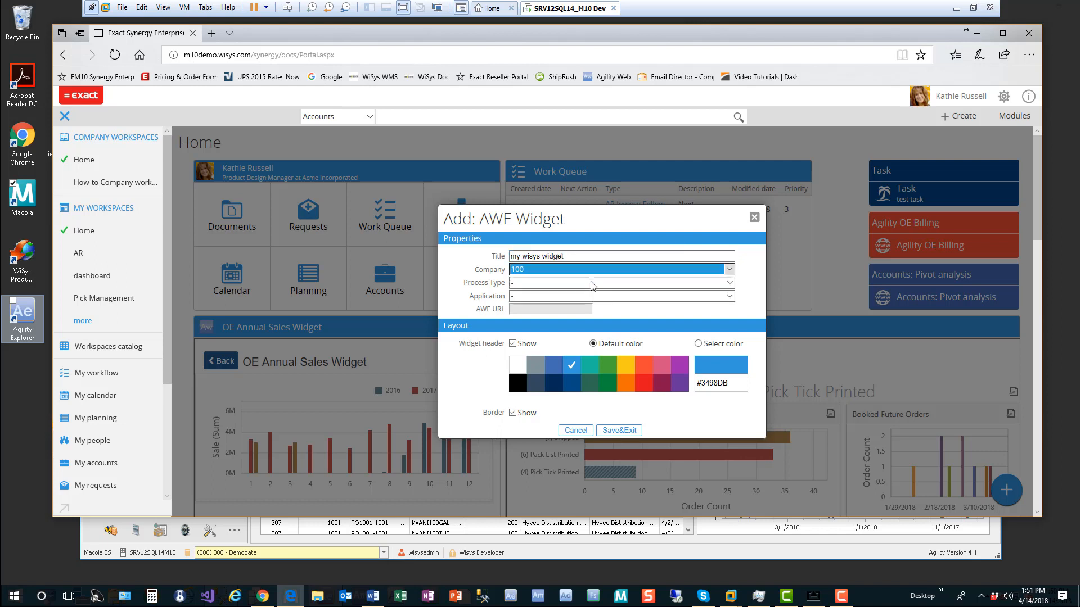
pyautogui.click(559, 283)
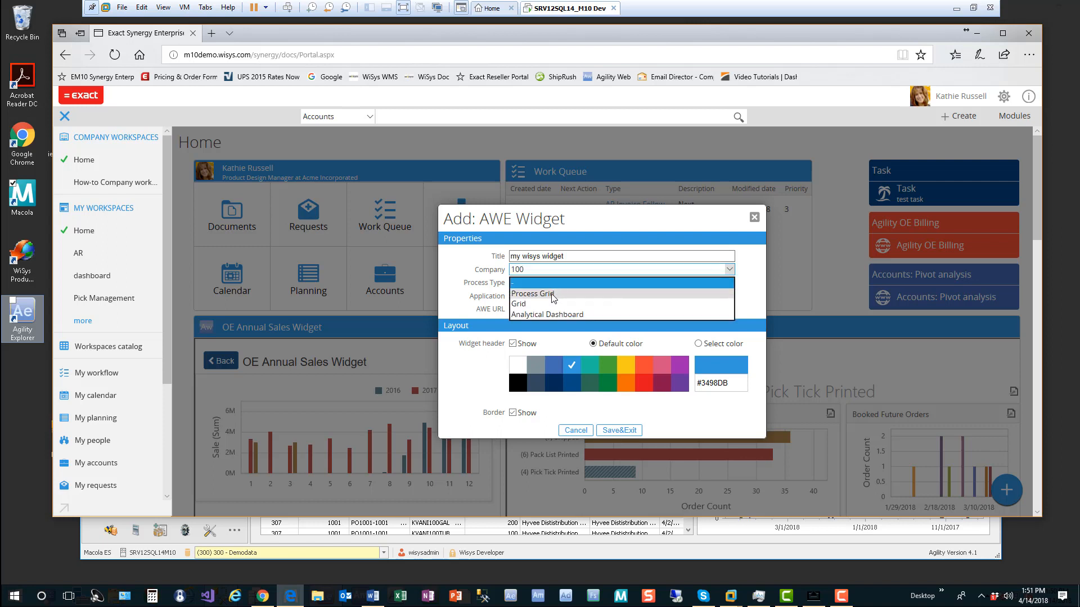
pyautogui.click(529, 315)
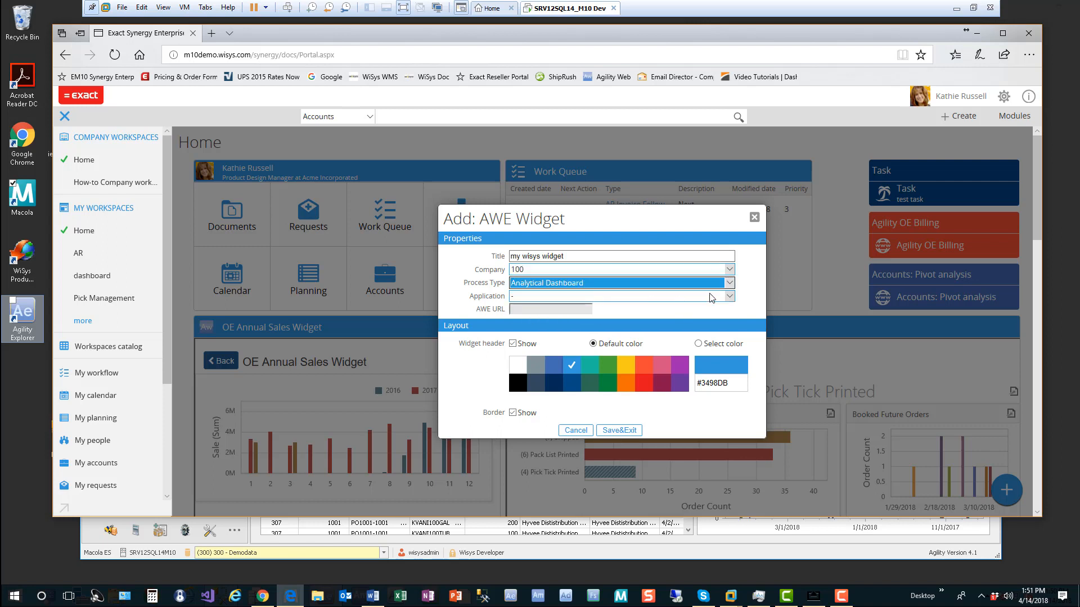
pyautogui.click(729, 297)
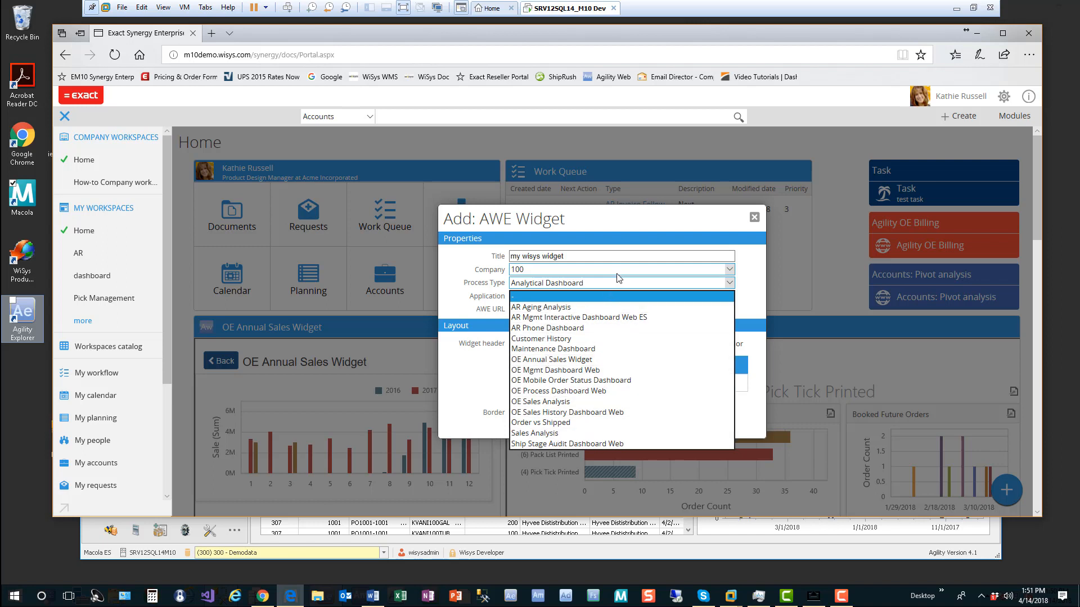
pyautogui.click(712, 219)
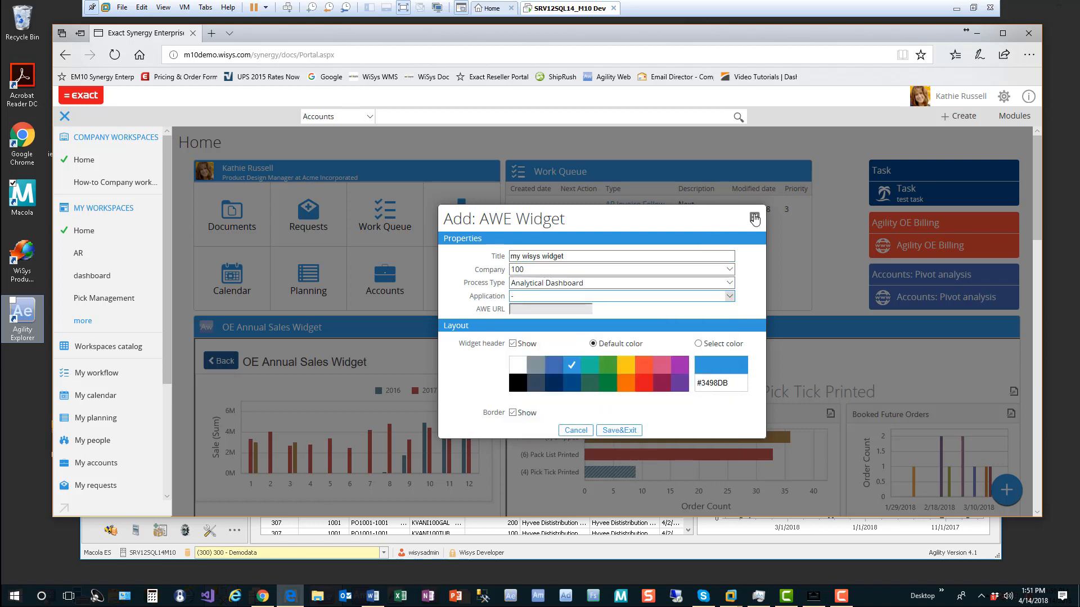
pyautogui.click(754, 217)
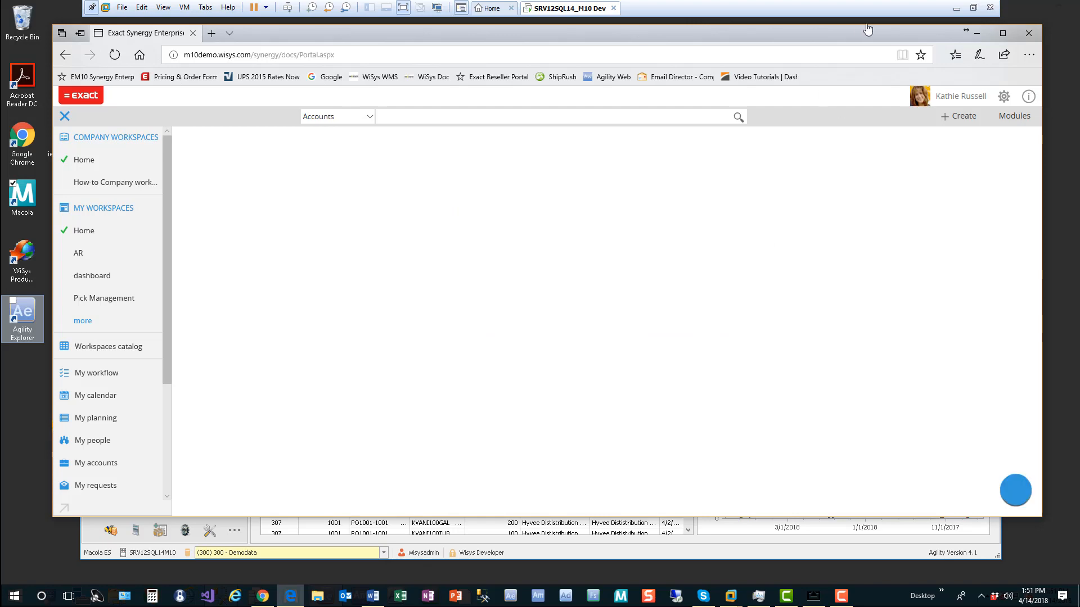
pyautogui.click(976, 33)
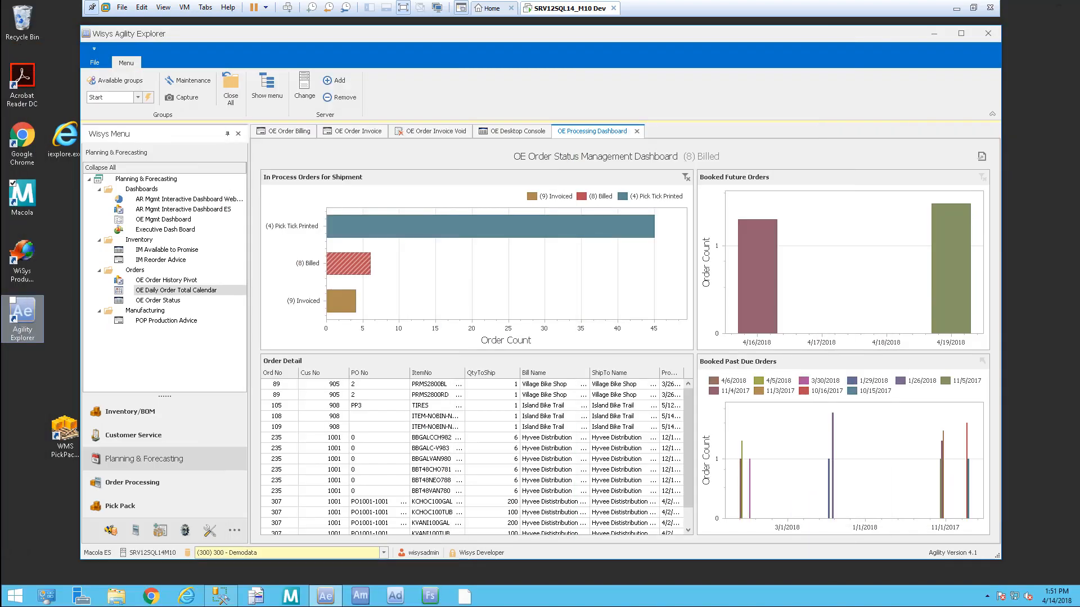